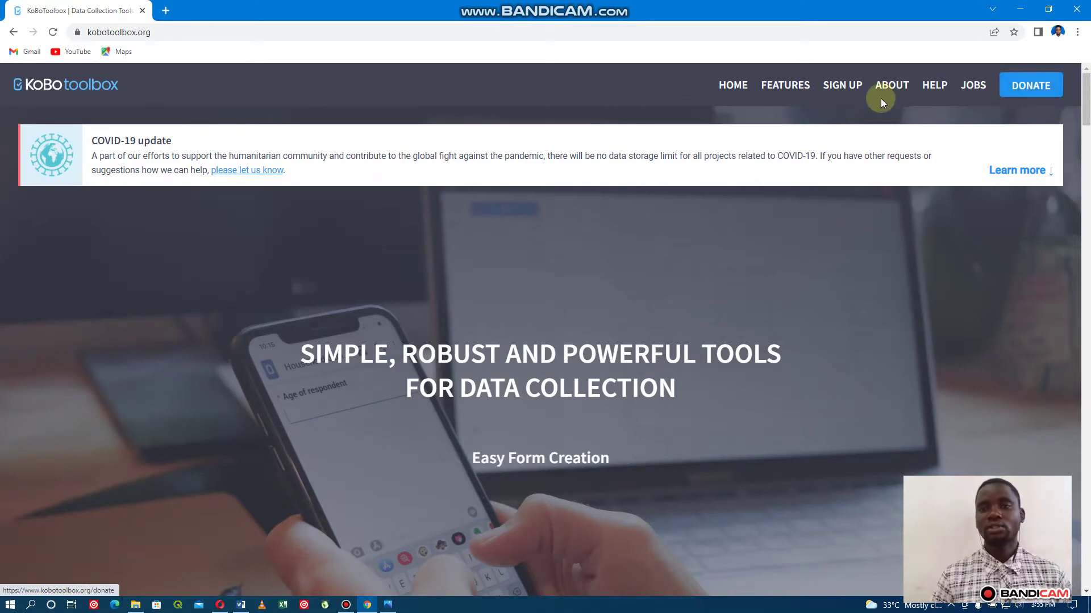
Jump to Get Started, visit the general-use server's account page twice, and return each time.
click(844, 87)
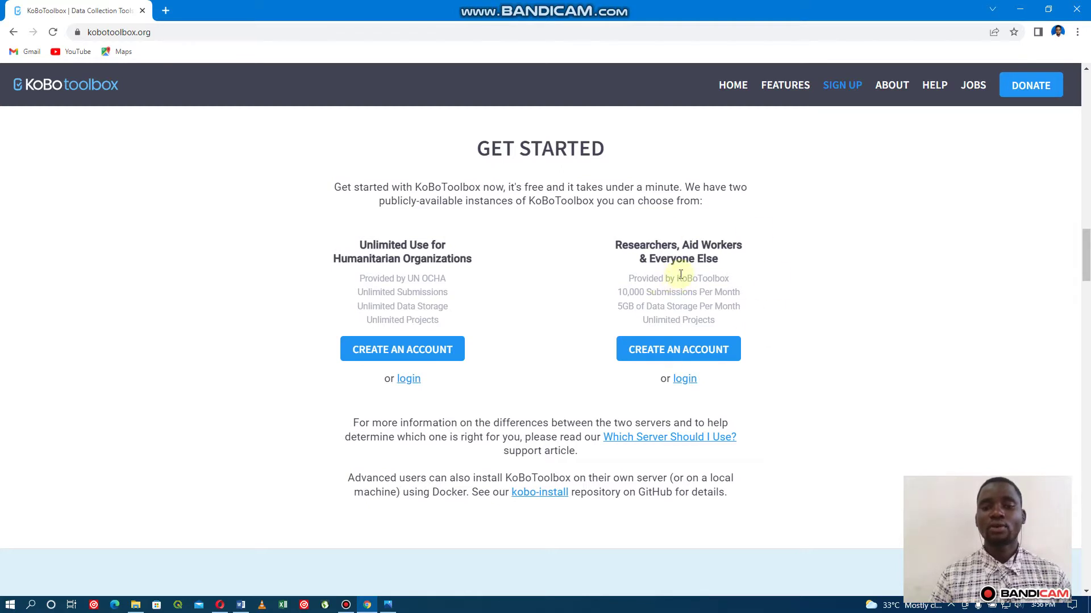
click(698, 355)
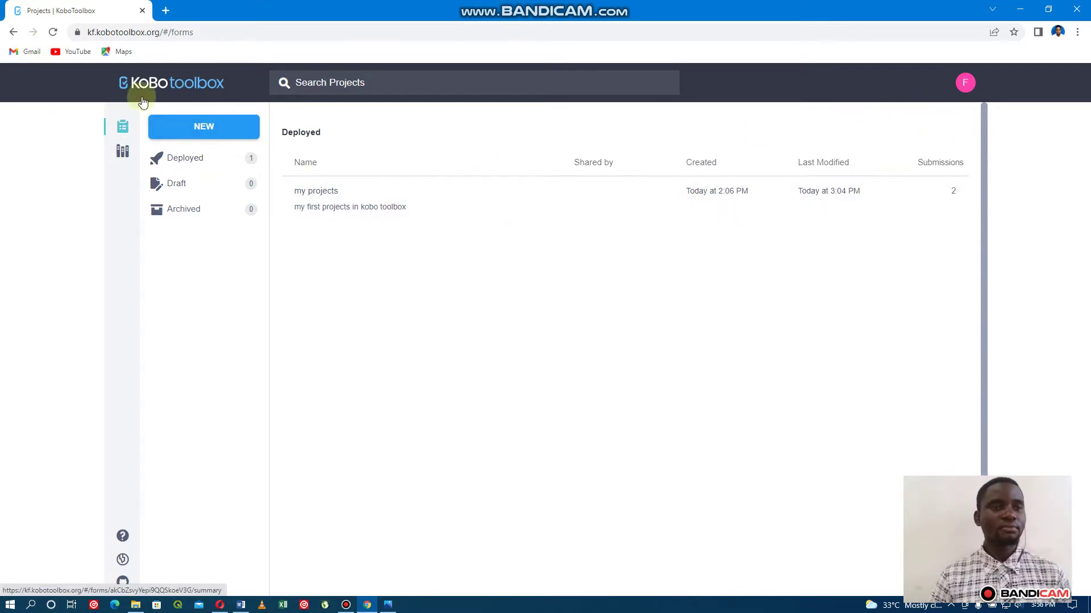
click(14, 33)
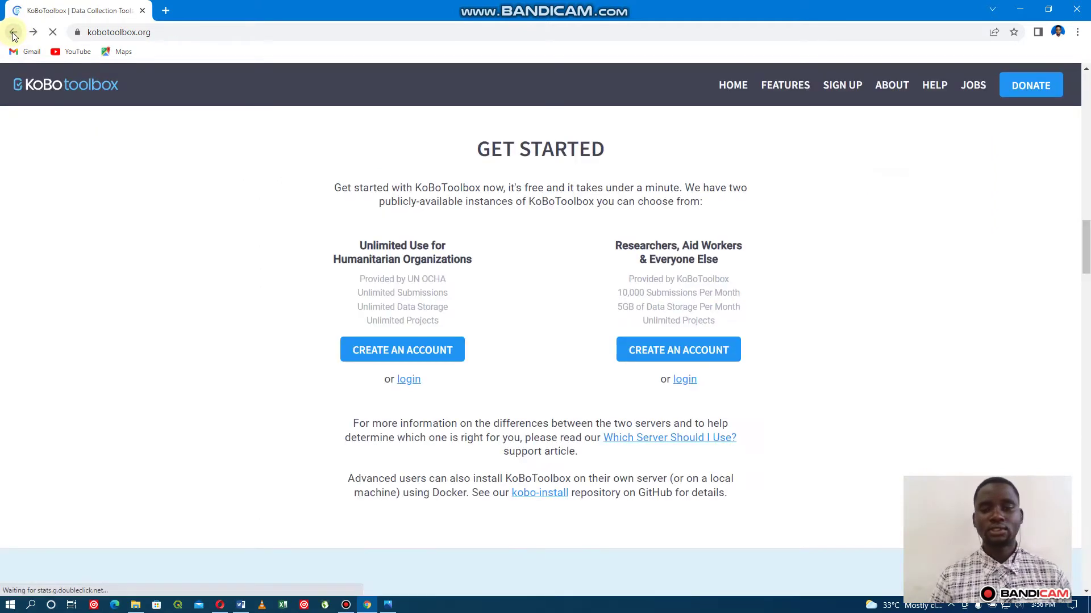
click(670, 352)
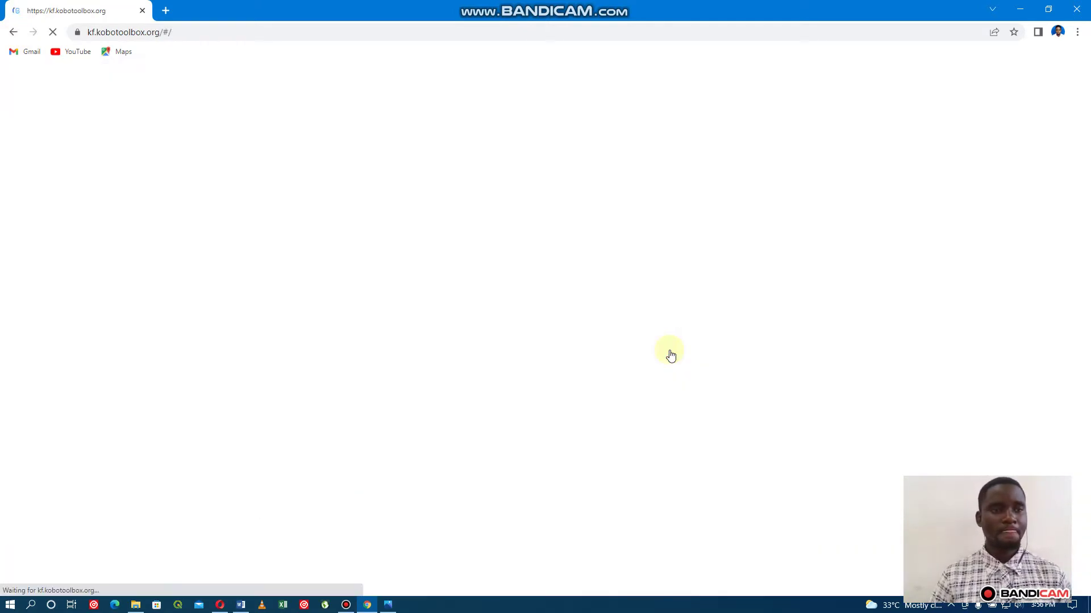
click(13, 34)
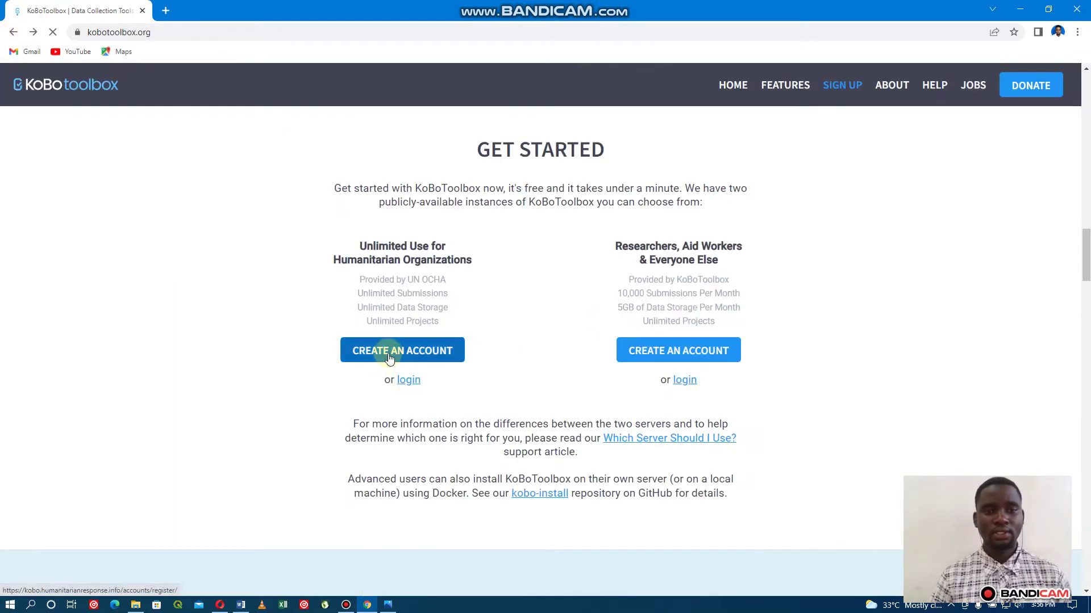
On the humanitarian server sign-up, fill full name, organization 'Tanzania tree seed agency', username and e-mail.
click(389, 355)
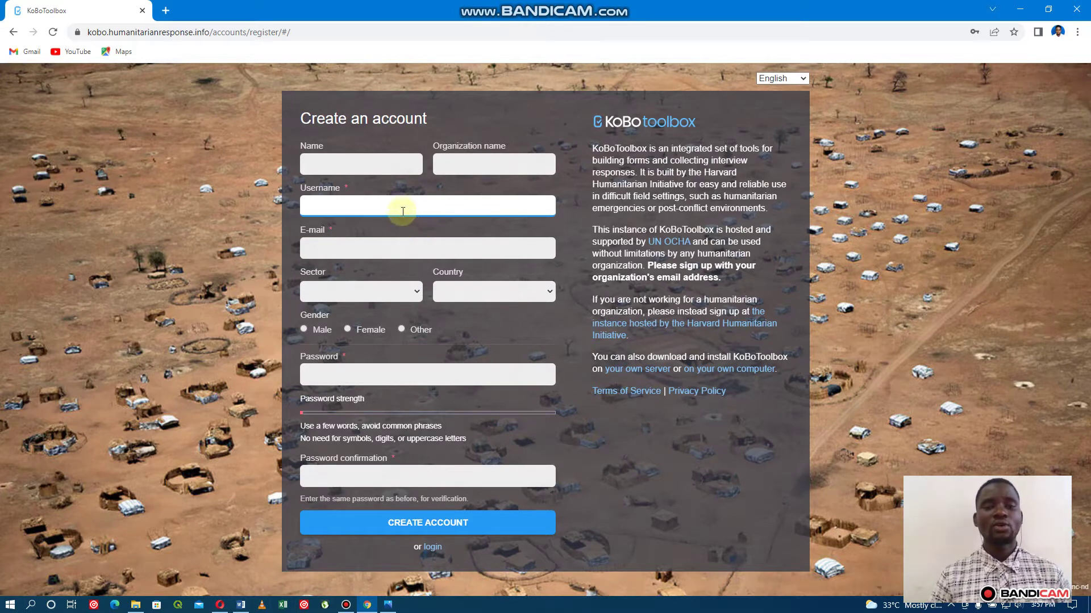
click(375, 165)
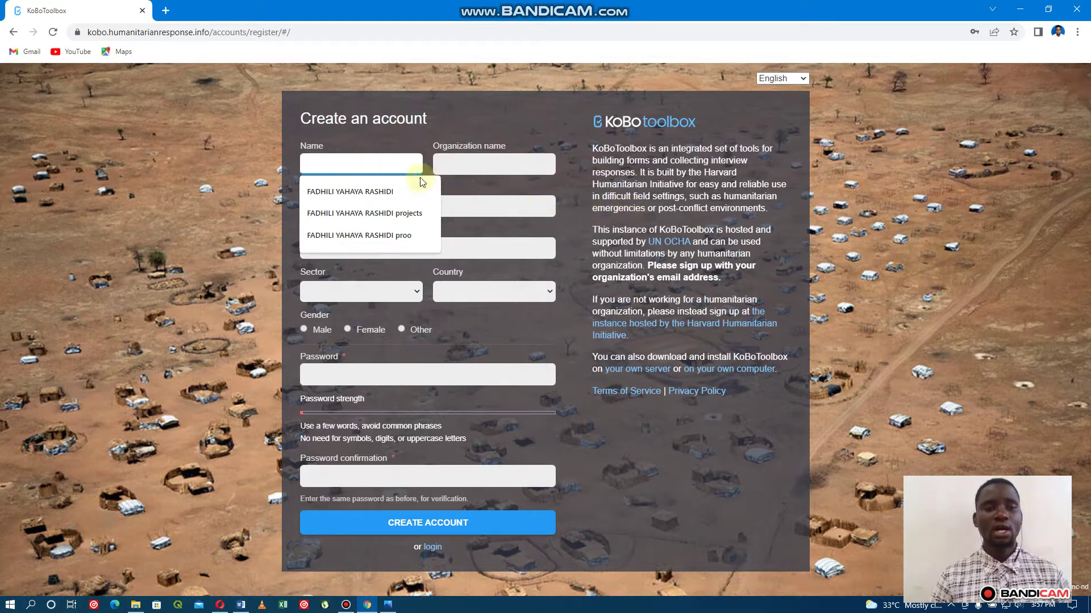
click(353, 193)
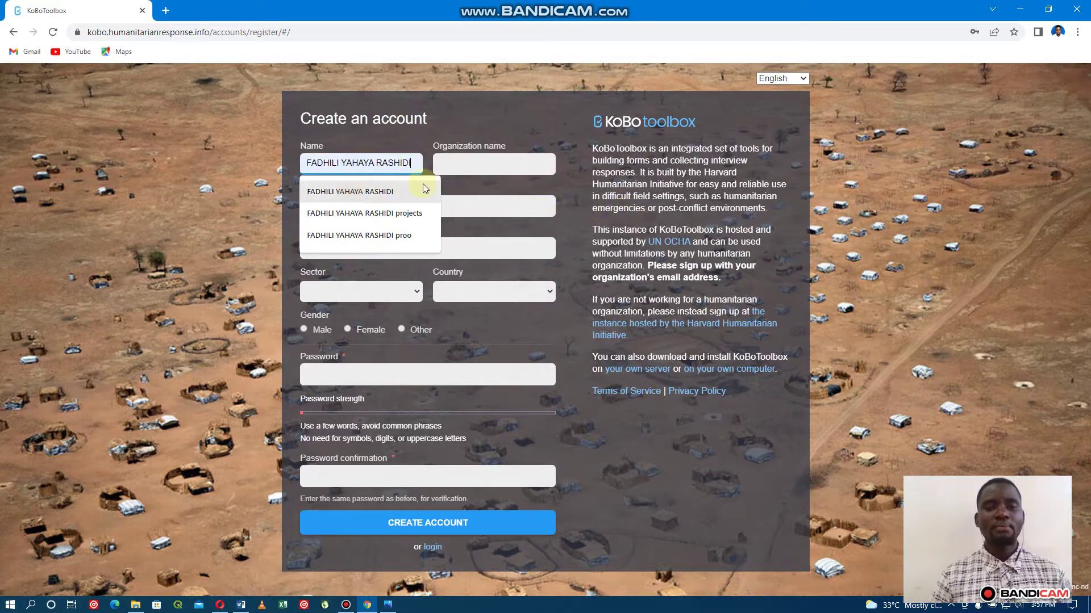
click(473, 166)
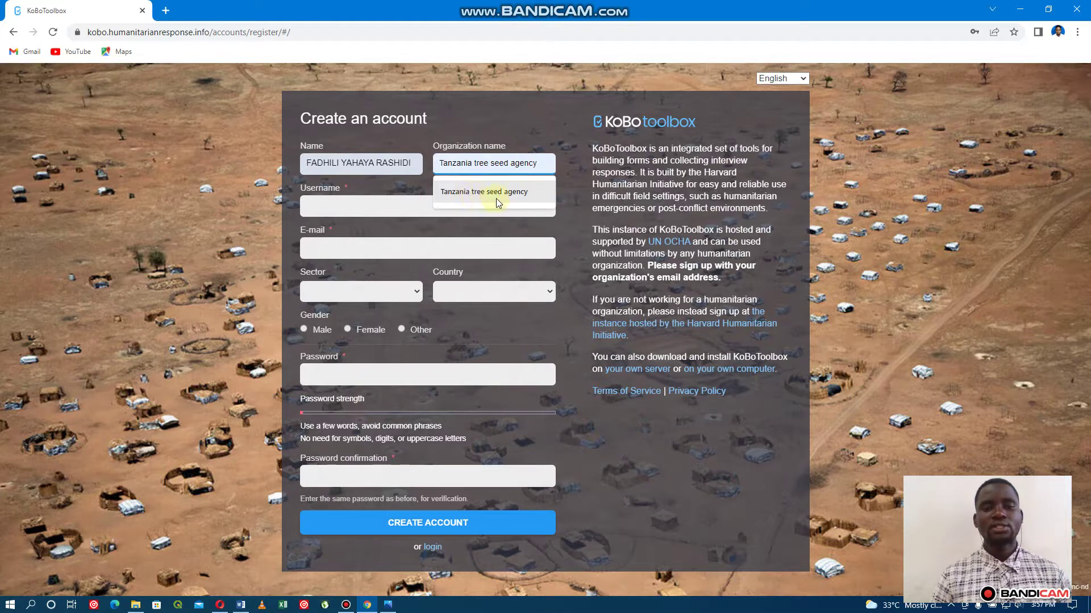
click(493, 195)
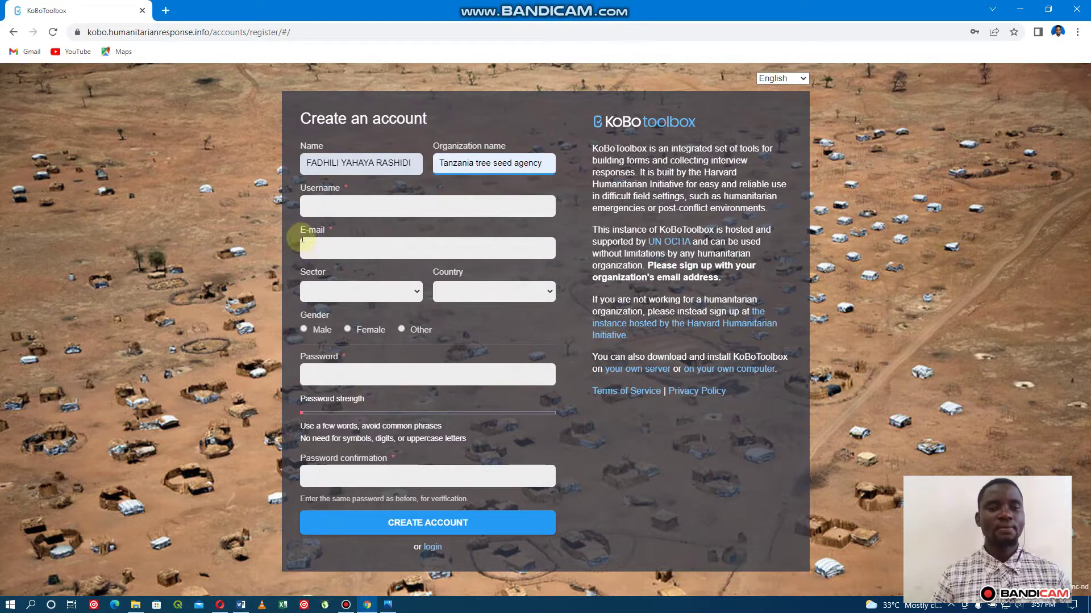
click(328, 212)
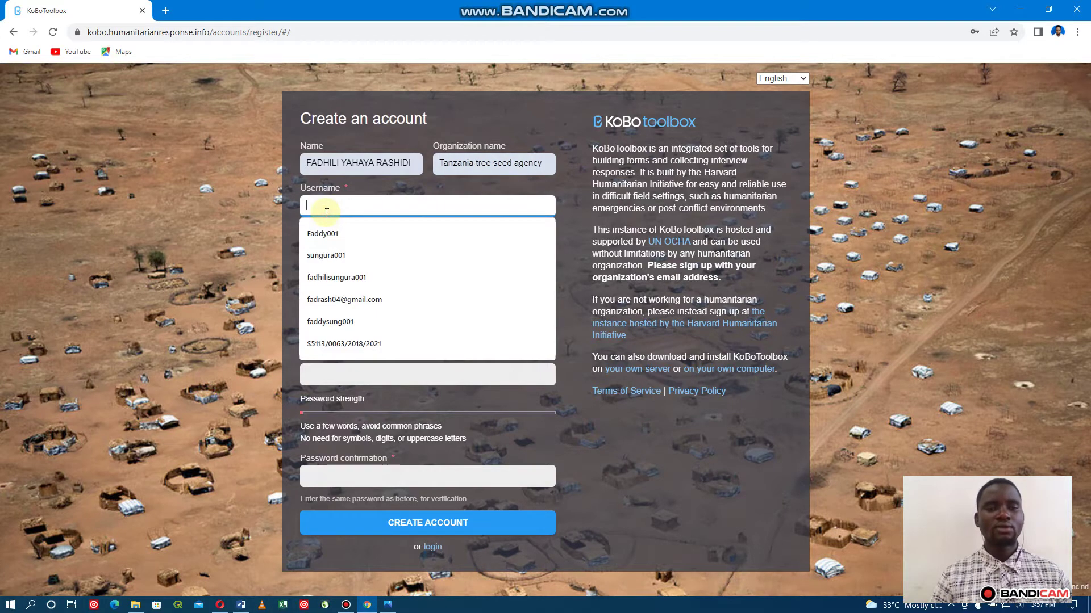
click(341, 277)
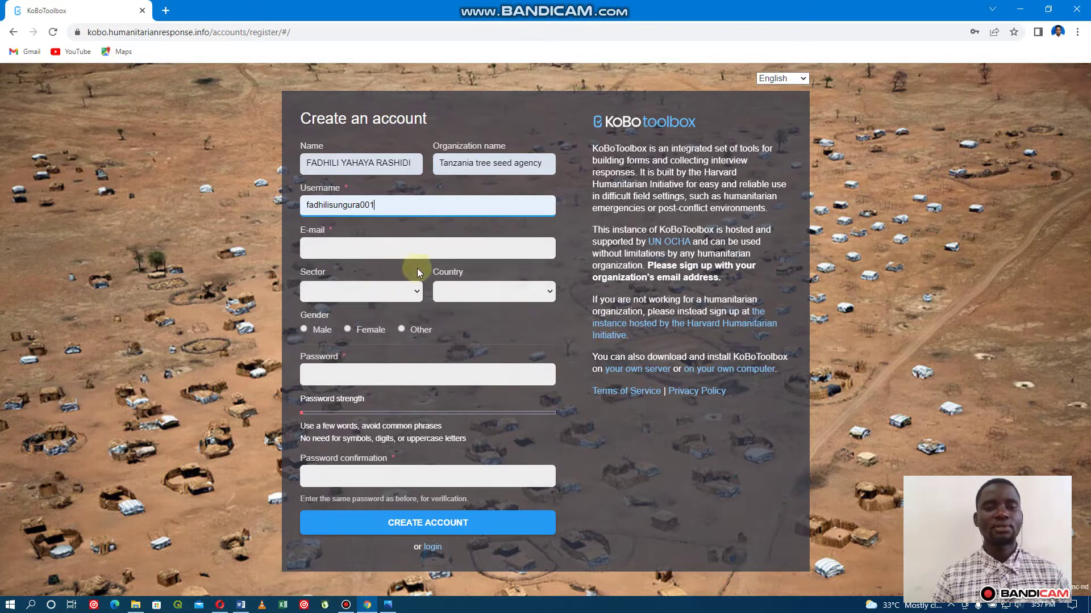
click(352, 253)
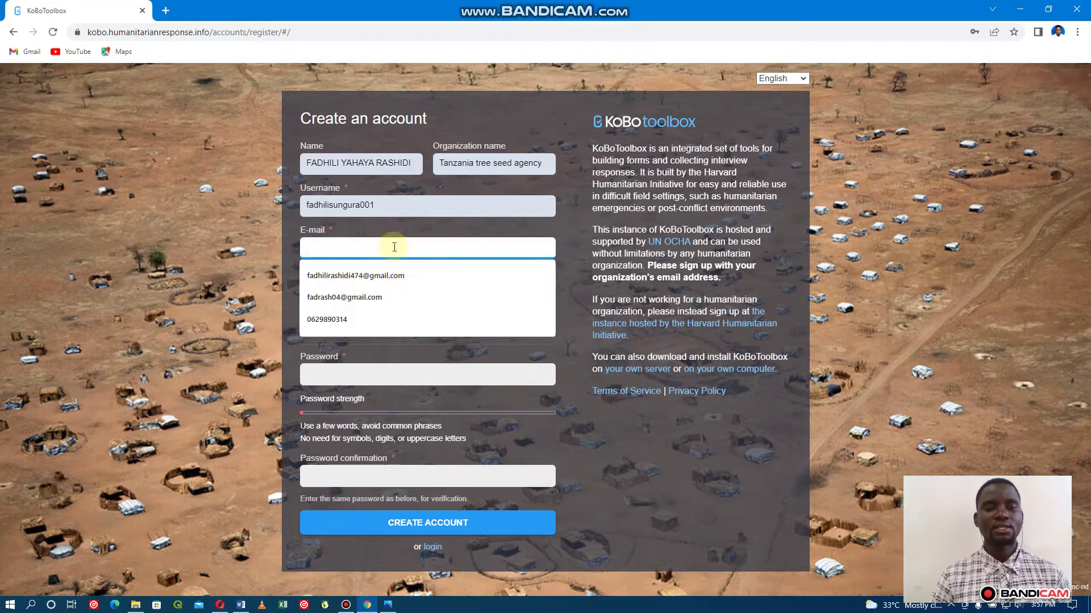
click(367, 278)
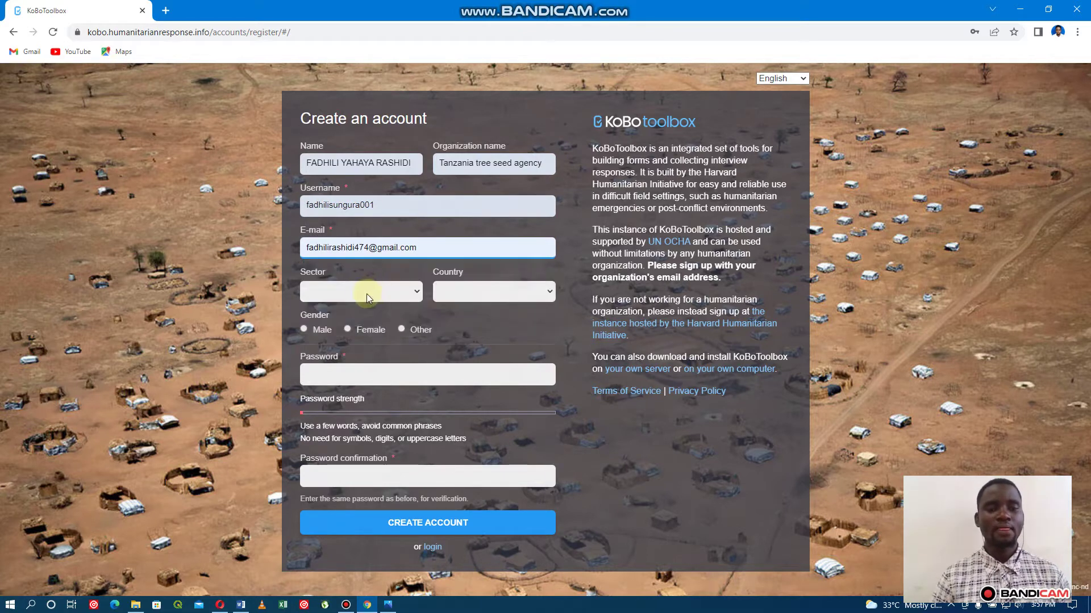
Set sector Environment, country Tanzania, gender Male, enter the account password, then go back.
click(367, 293)
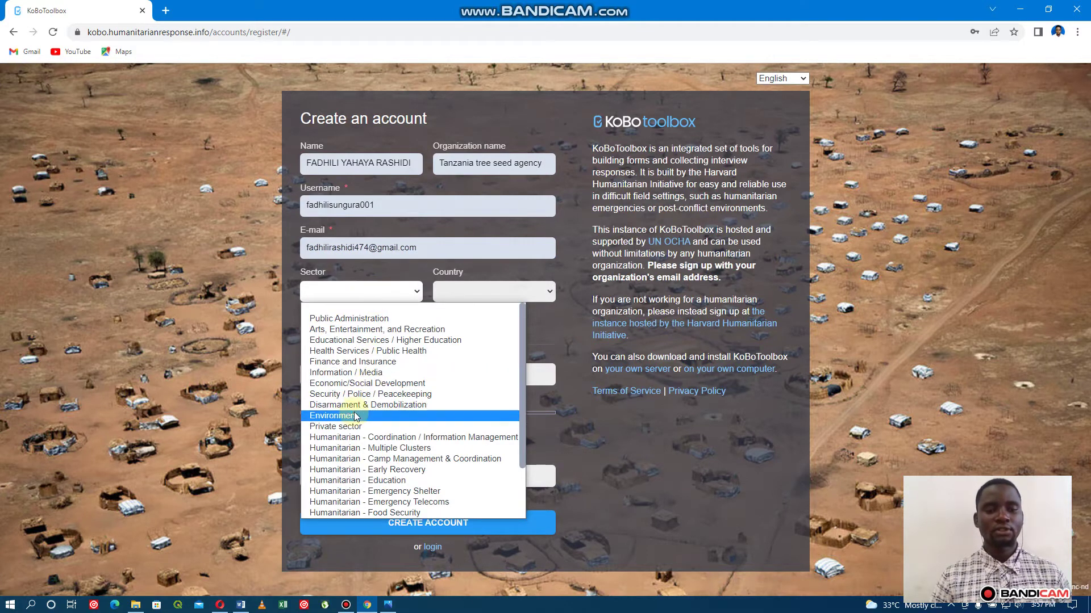
click(354, 415)
click(483, 295)
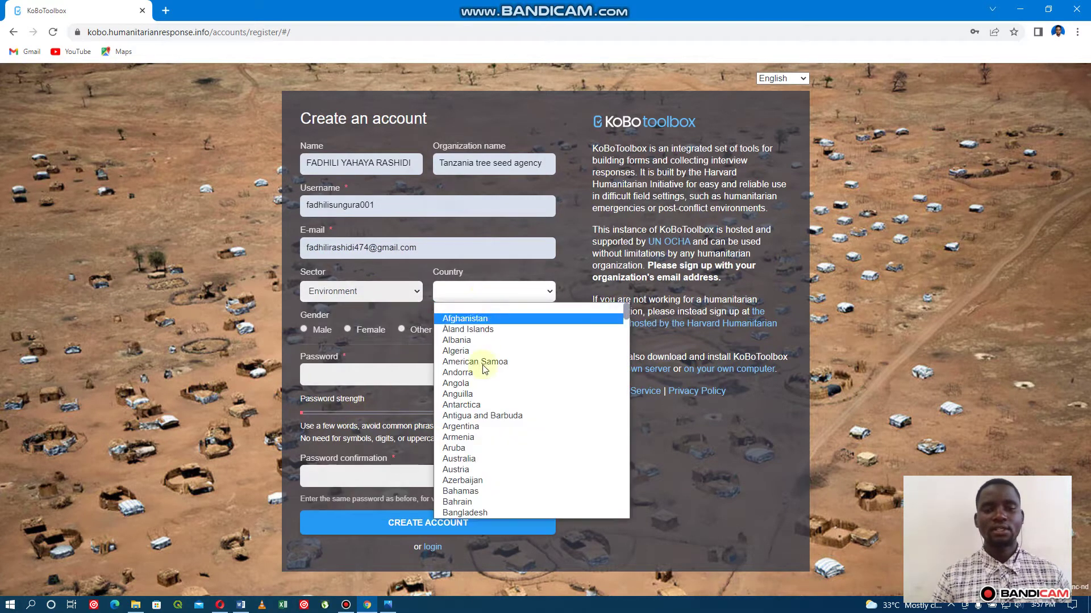
scroll(480, 392, down, 7)
scroll(479, 396, down, 14)
scroll(479, 396, down, 18)
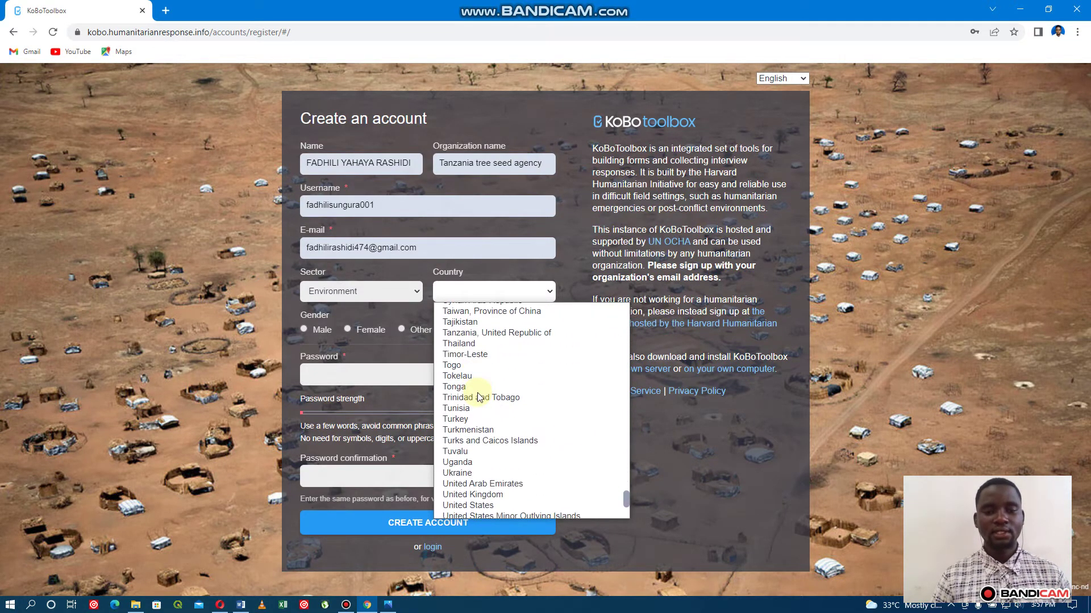
click(467, 334)
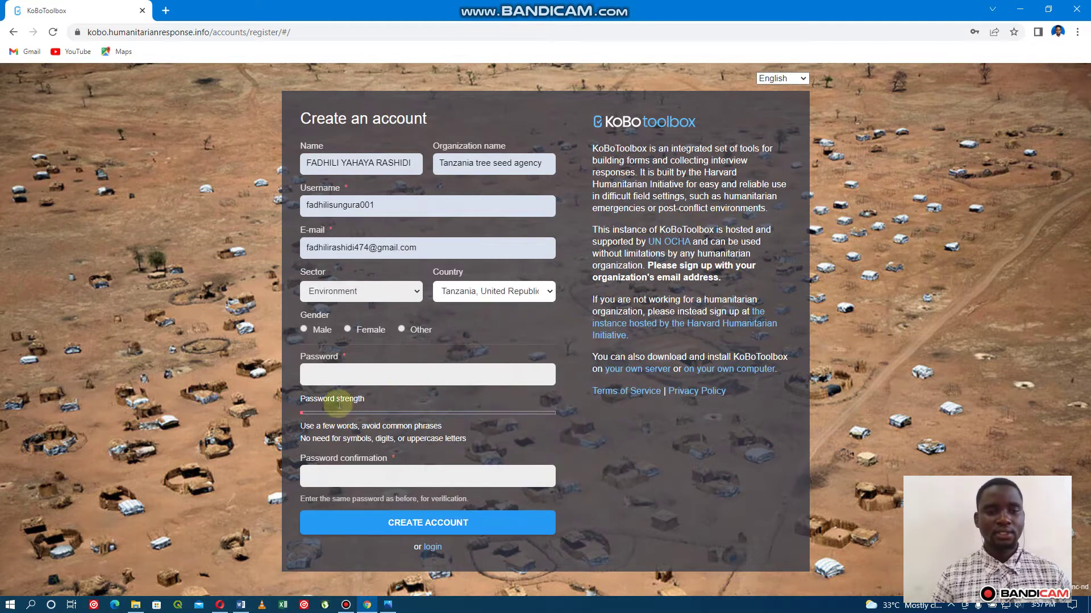
click(304, 329)
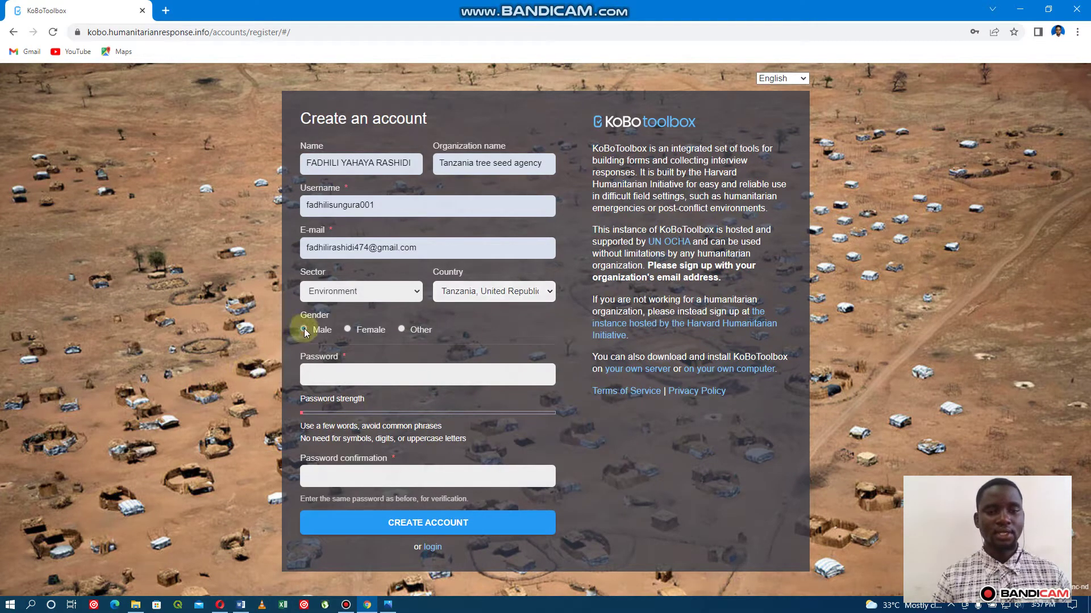
click(334, 382)
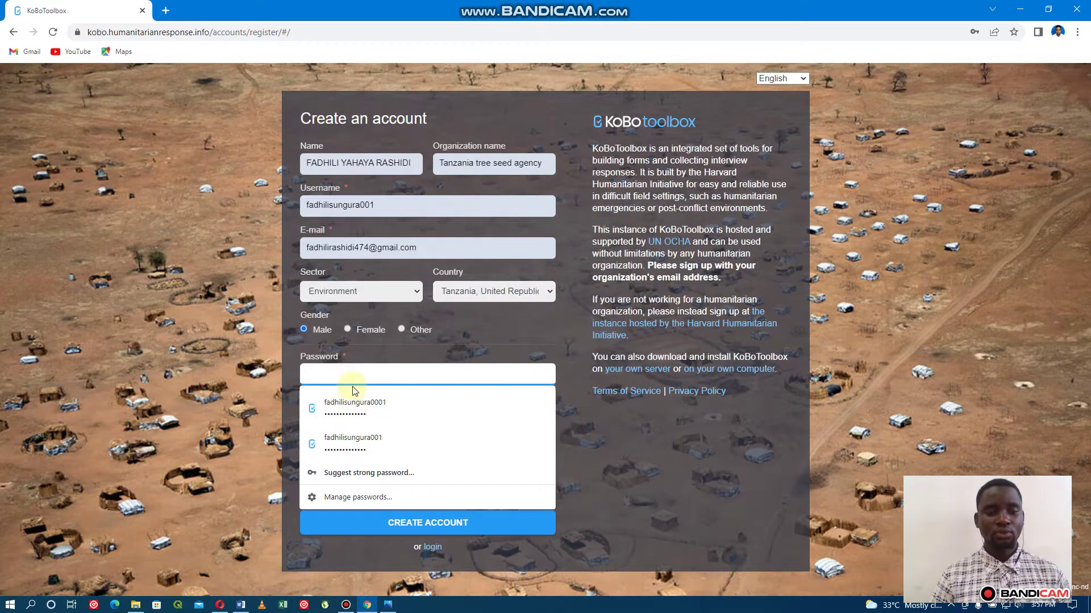
text(•••••)
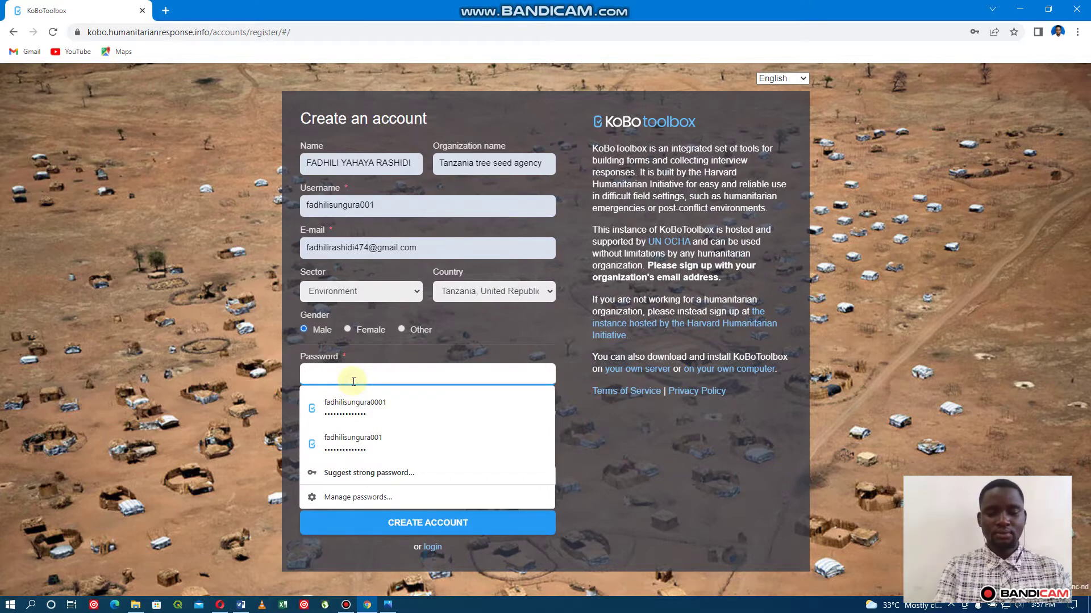
text(•••••)
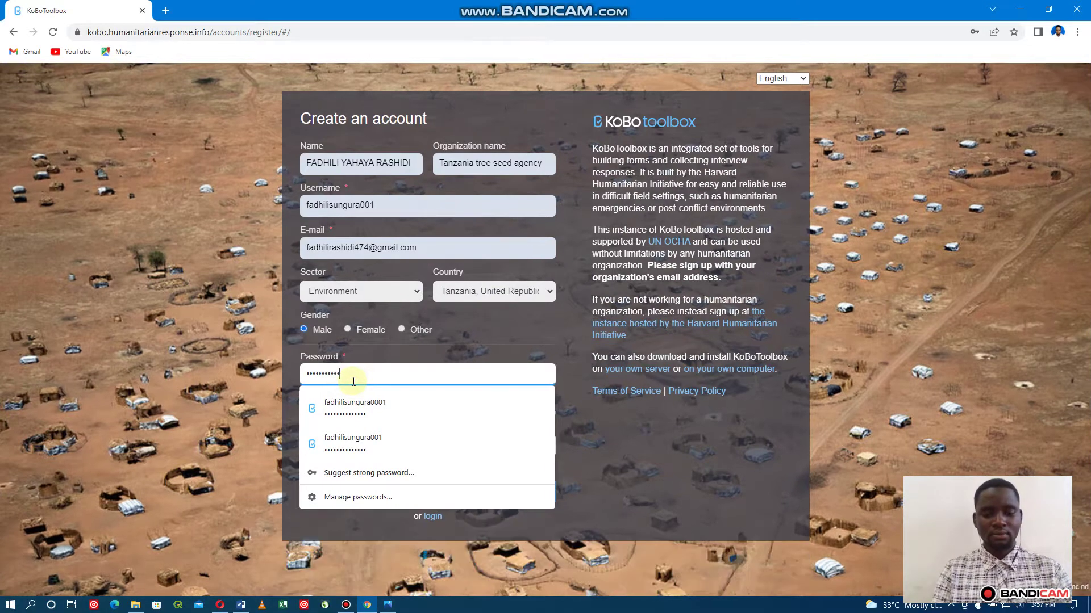
click(602, 425)
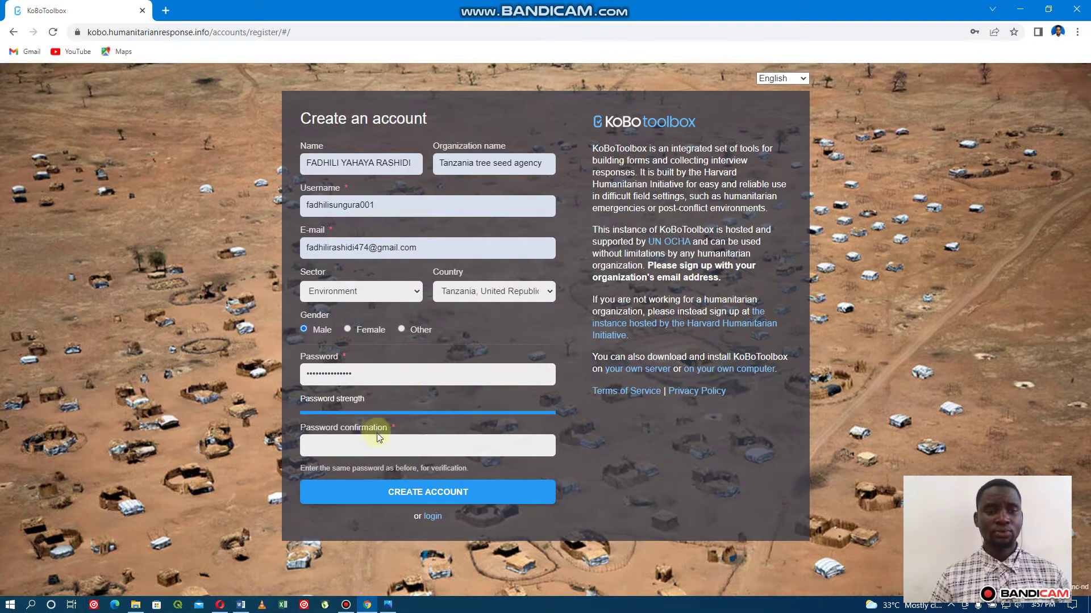
click(14, 32)
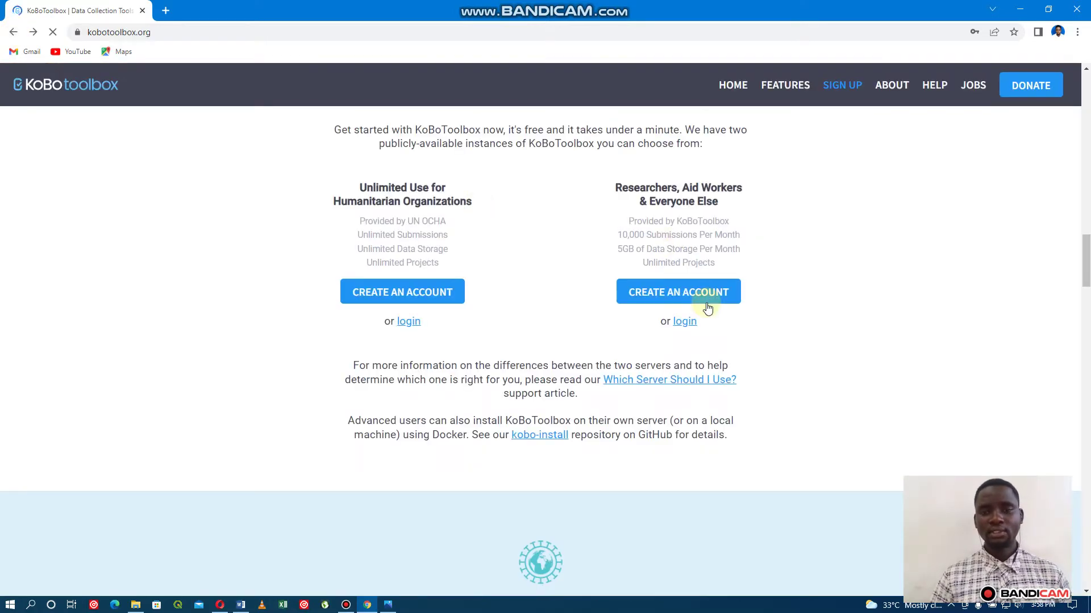
Open the general-use server's projects dashboard and start a new project.
click(707, 301)
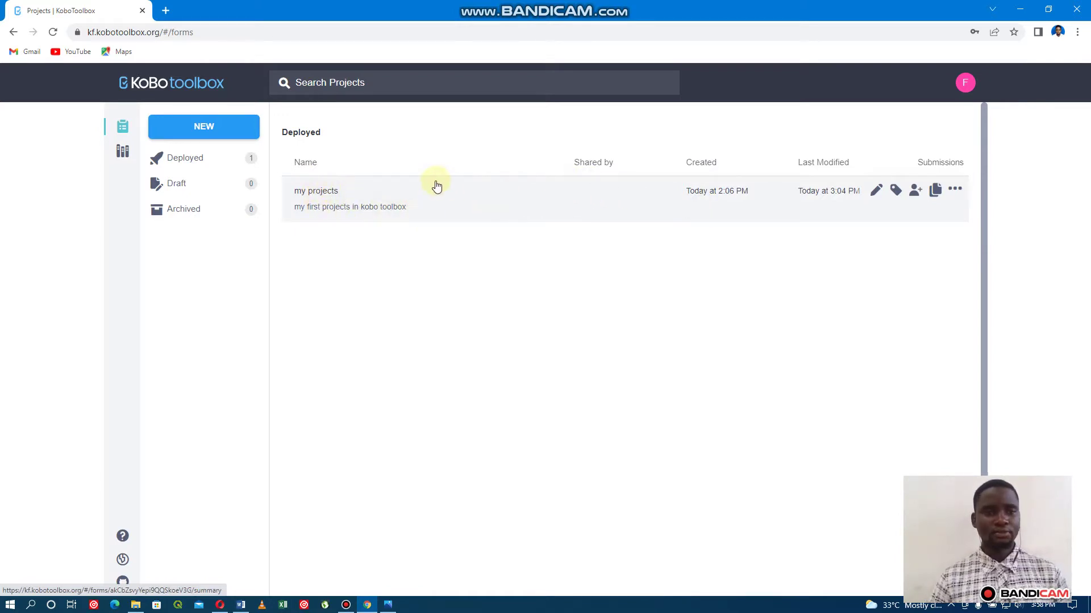
click(212, 133)
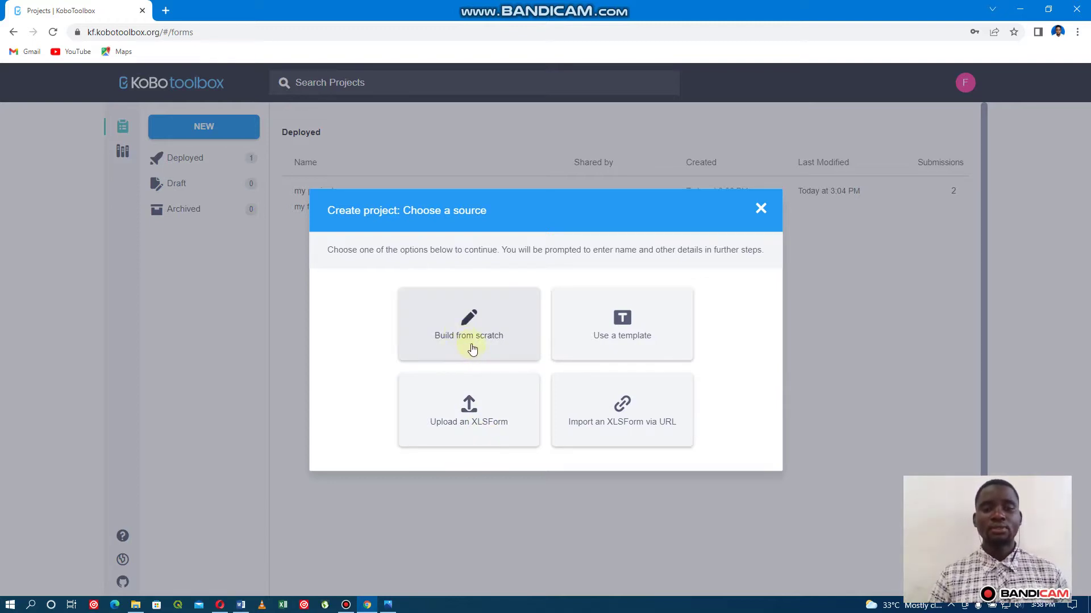
Build from scratch, naming the project 'my second projecj' with description 'this is my second project in kobotoll box'.
click(484, 341)
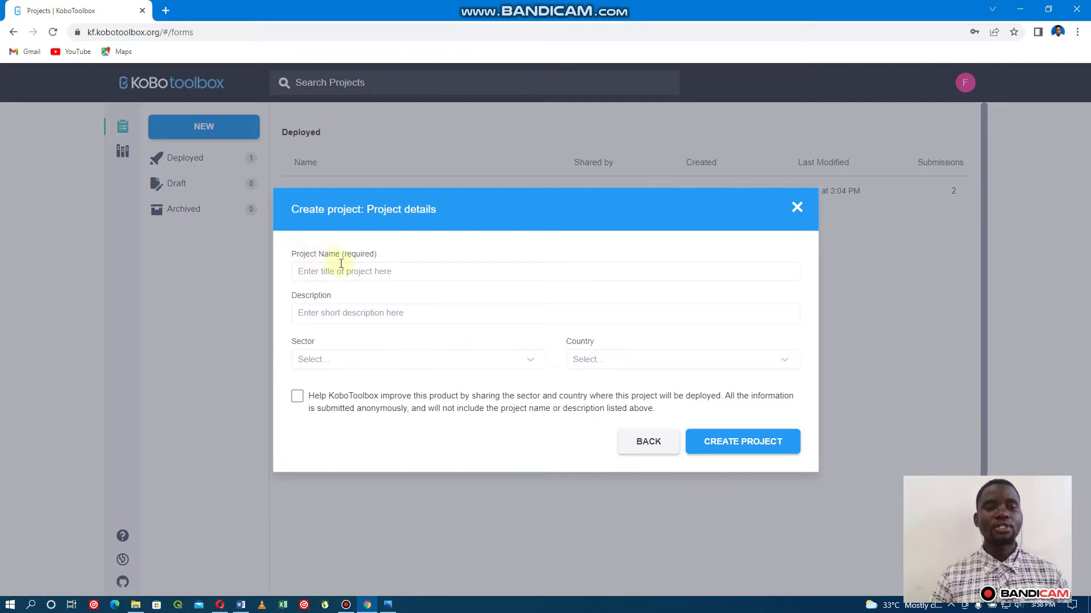
click(367, 271)
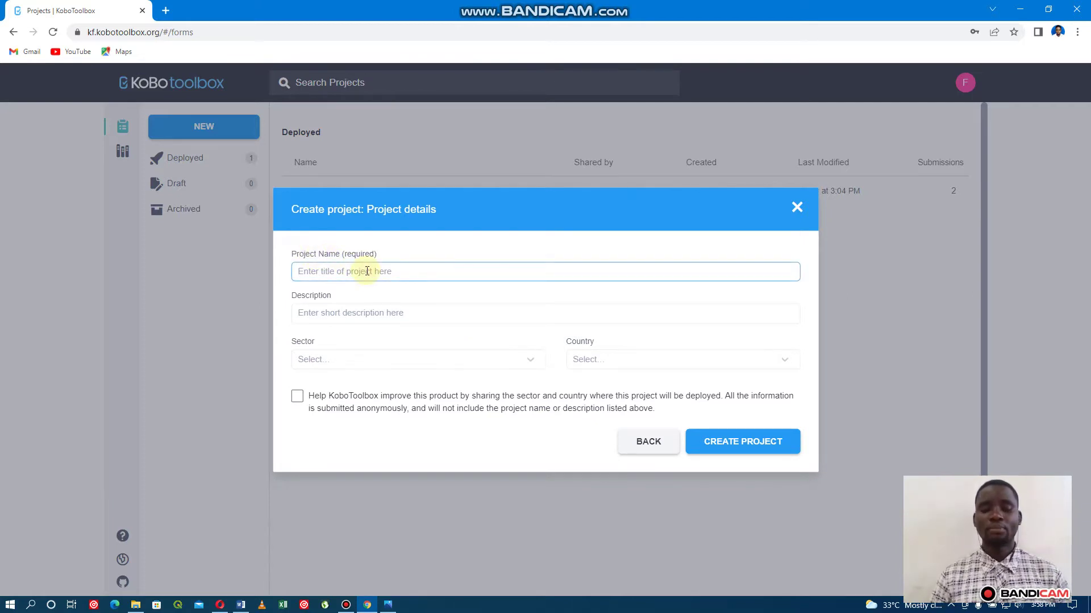
text(my )
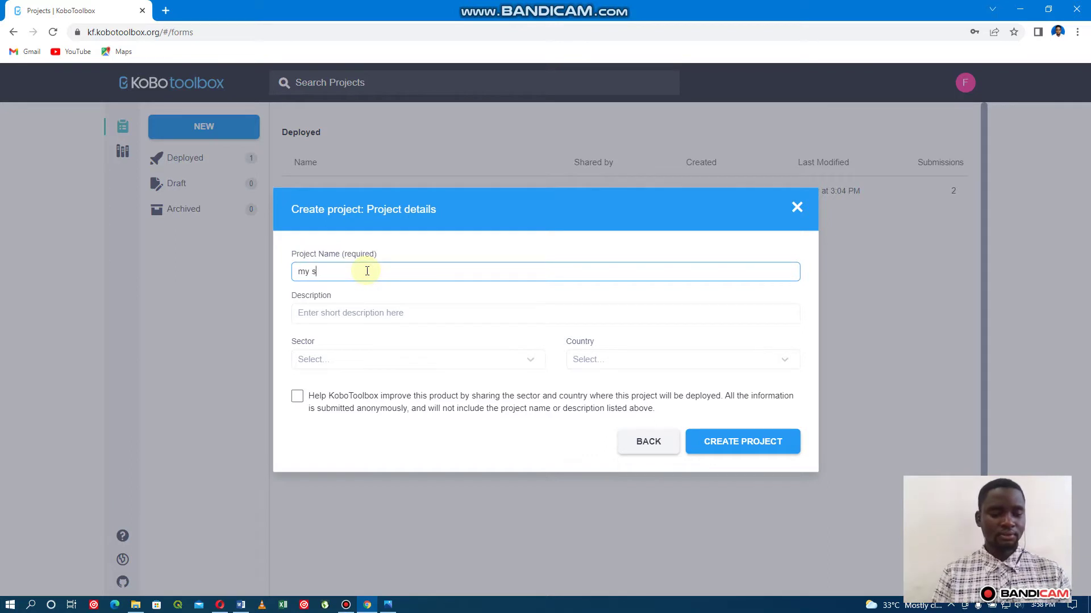
text(second)
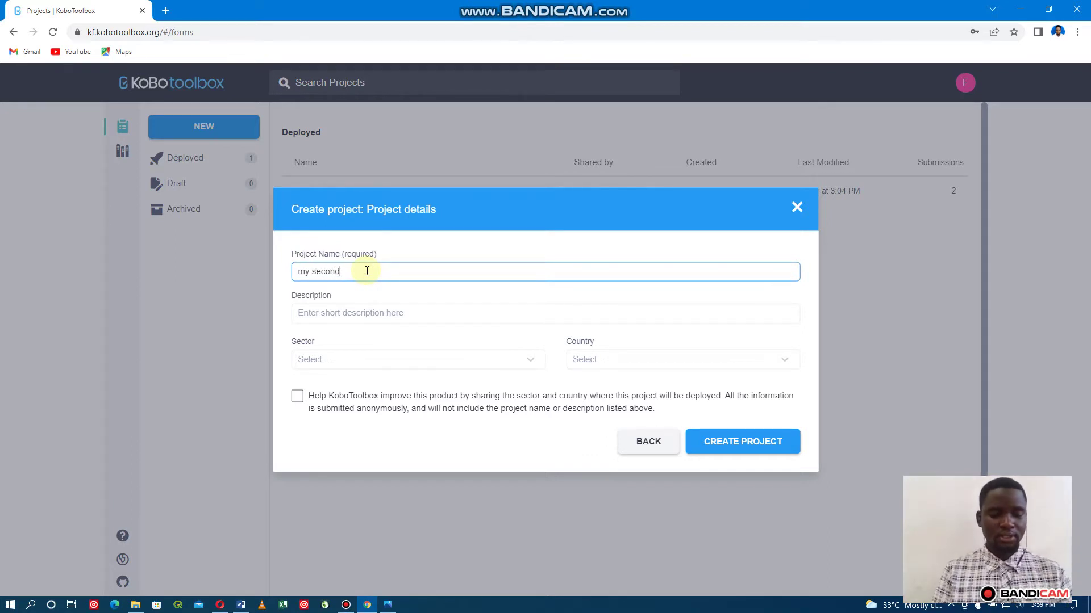
text( pr)
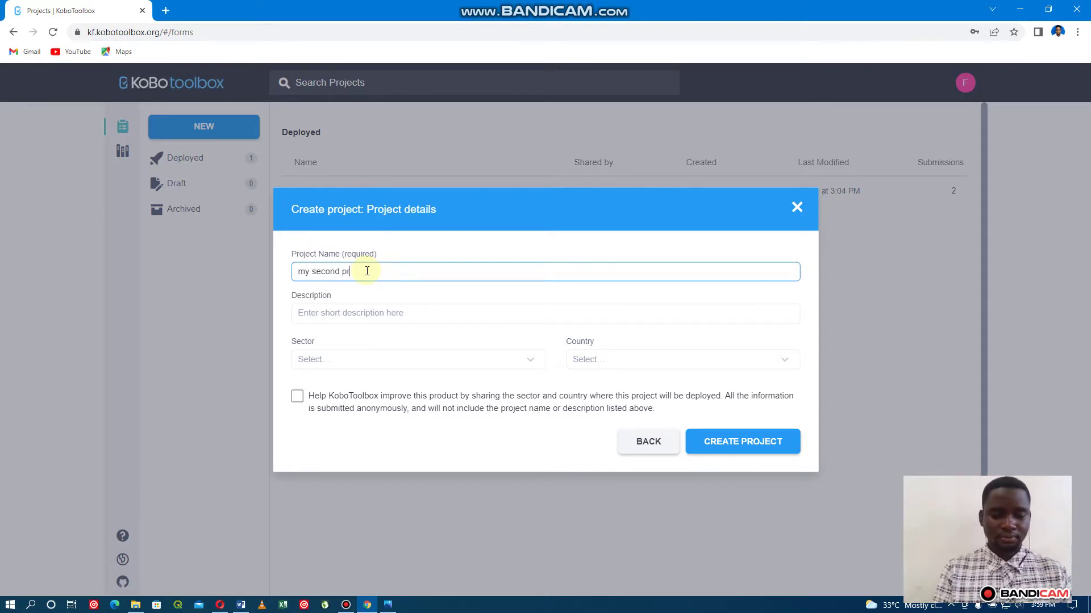
text(oje)
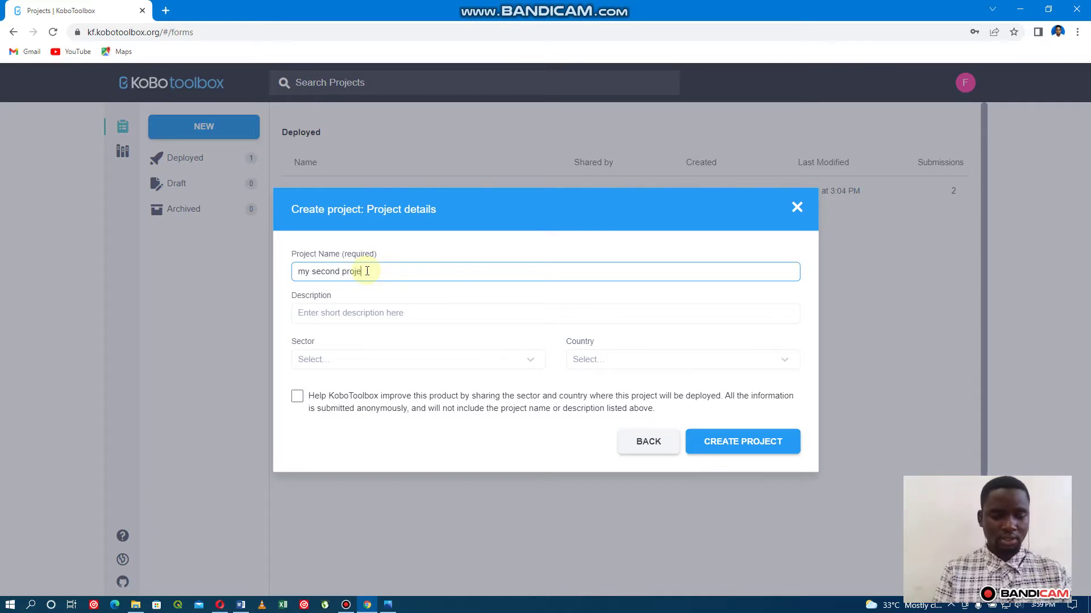
text(cj)
click(349, 312)
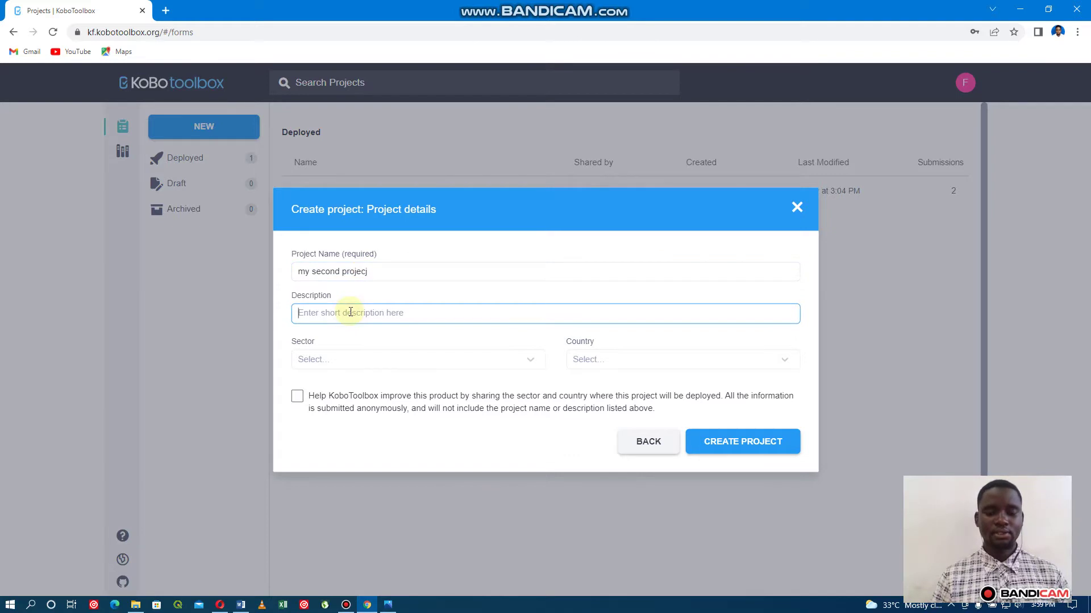
text(this is my s)
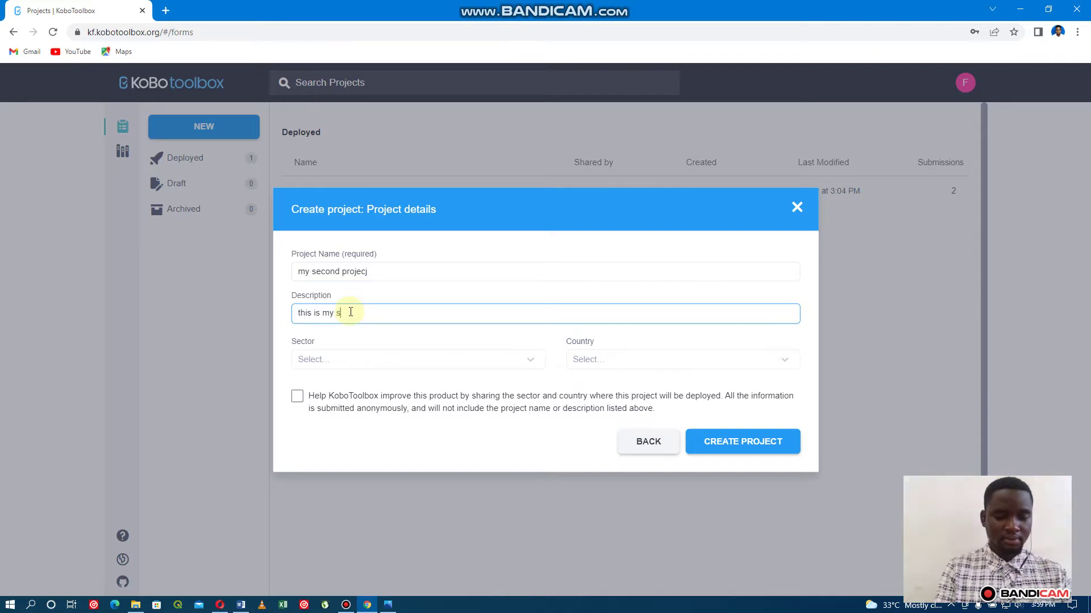
text(econd )
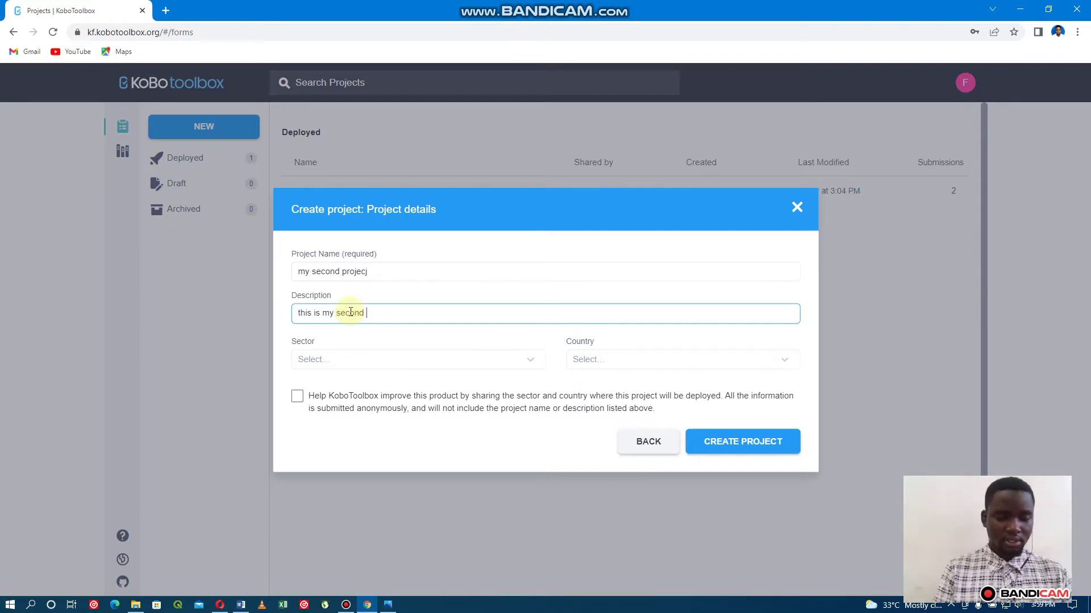
text(project in kobot)
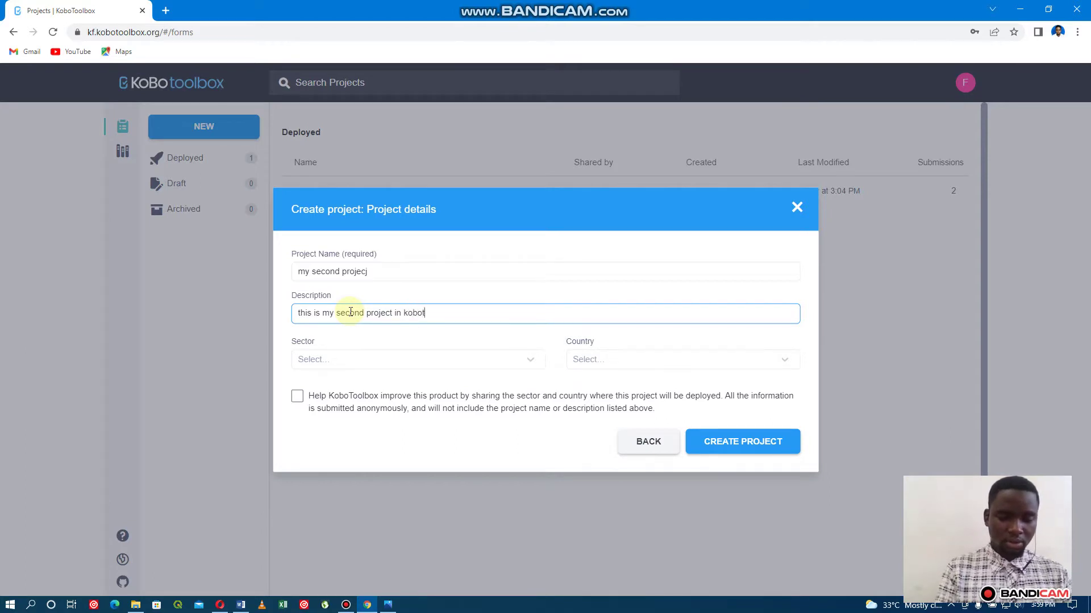
text(oll b)
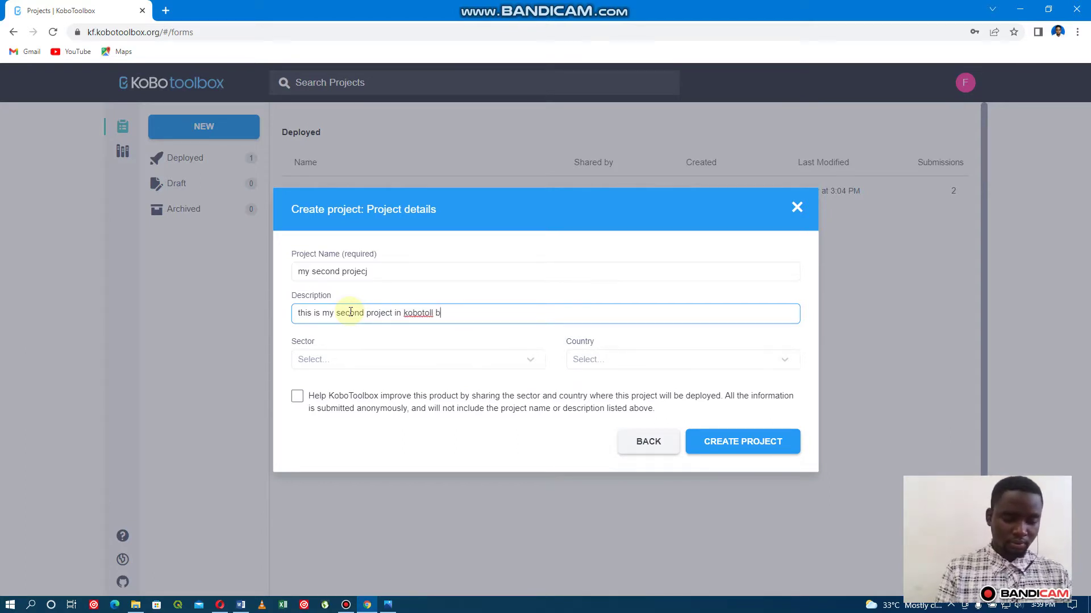
text(ox)
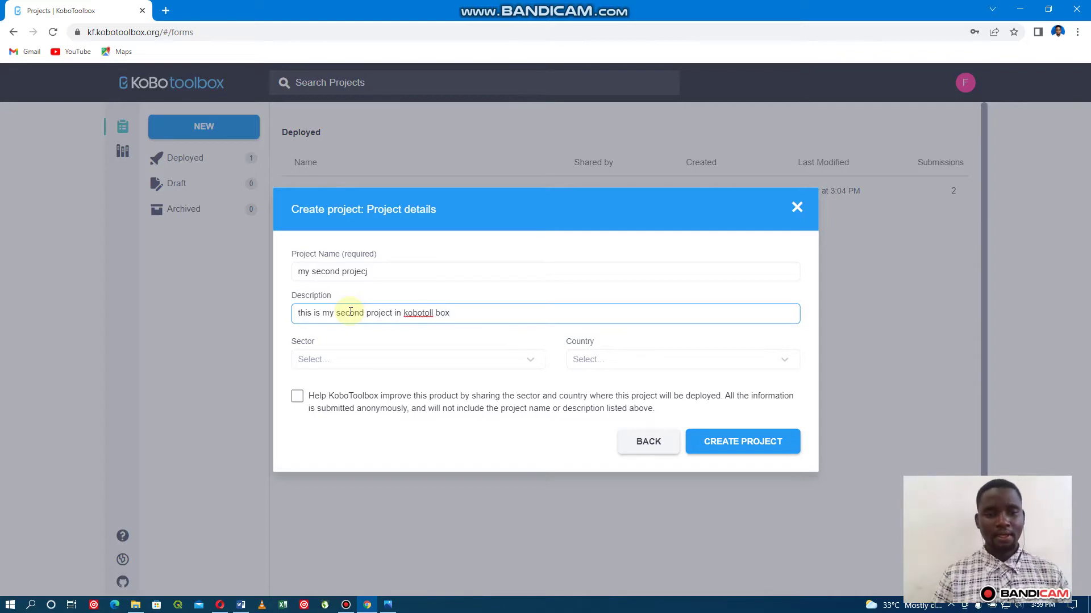
Set sector Environment and country Tanzania, United Republic of, then create the project.
click(318, 361)
scroll(329, 395, down, 5)
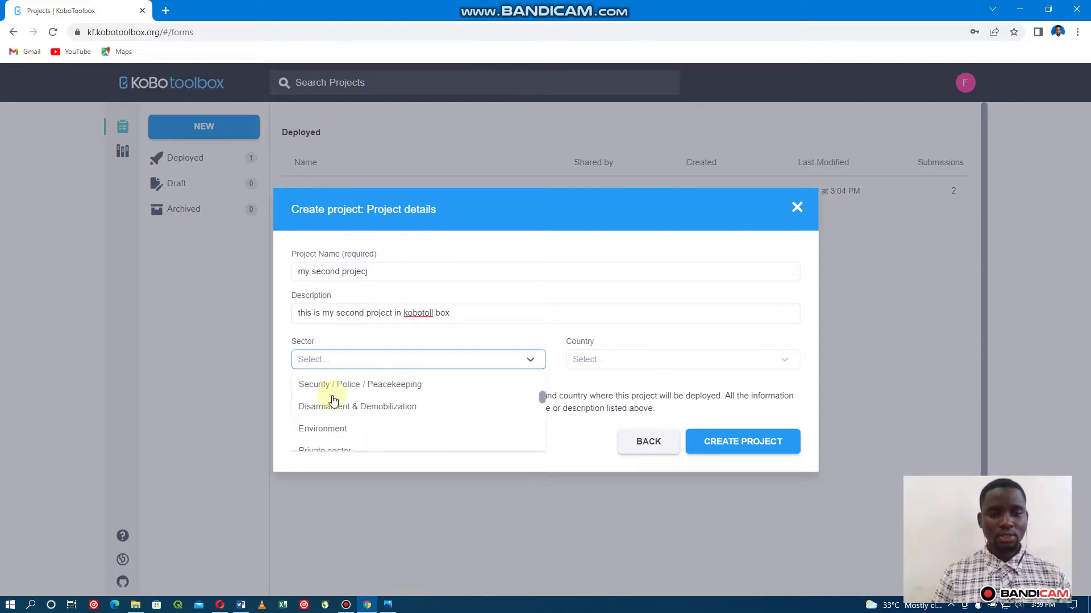
click(334, 423)
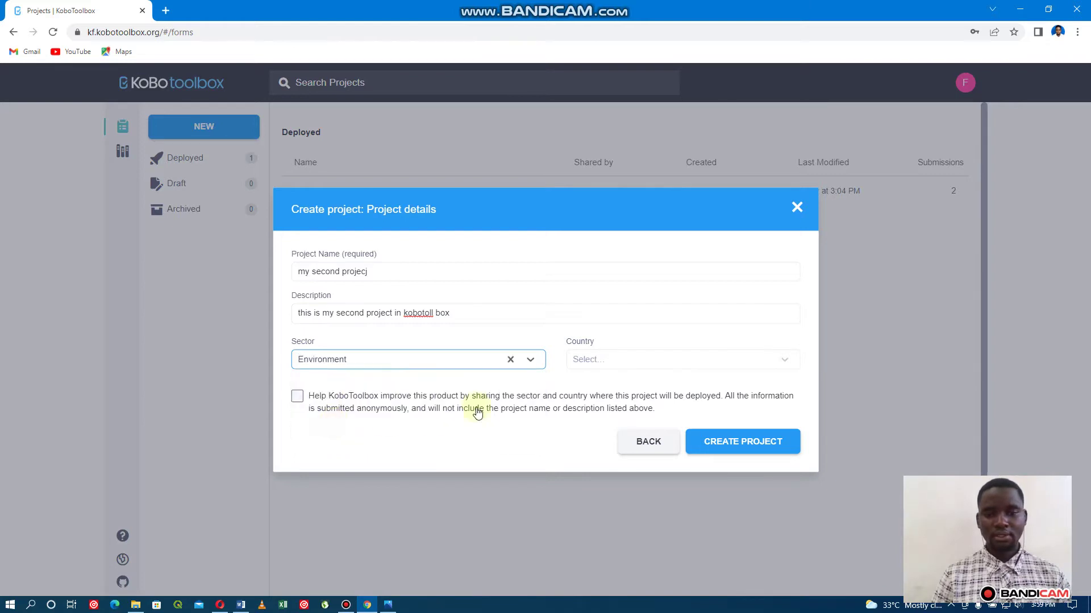
click(593, 348)
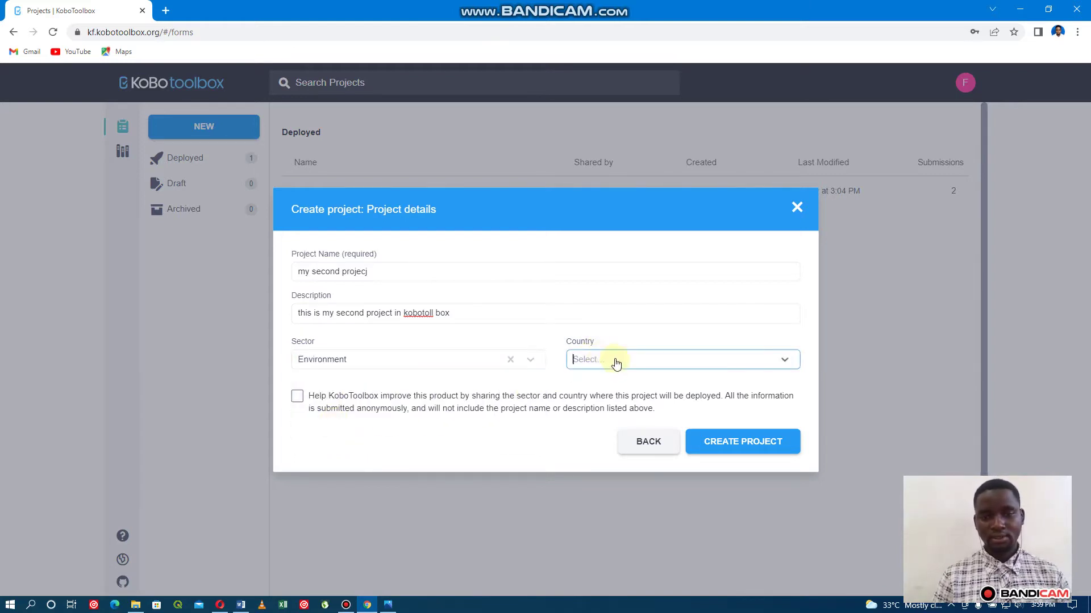
click(617, 363)
text(tanza)
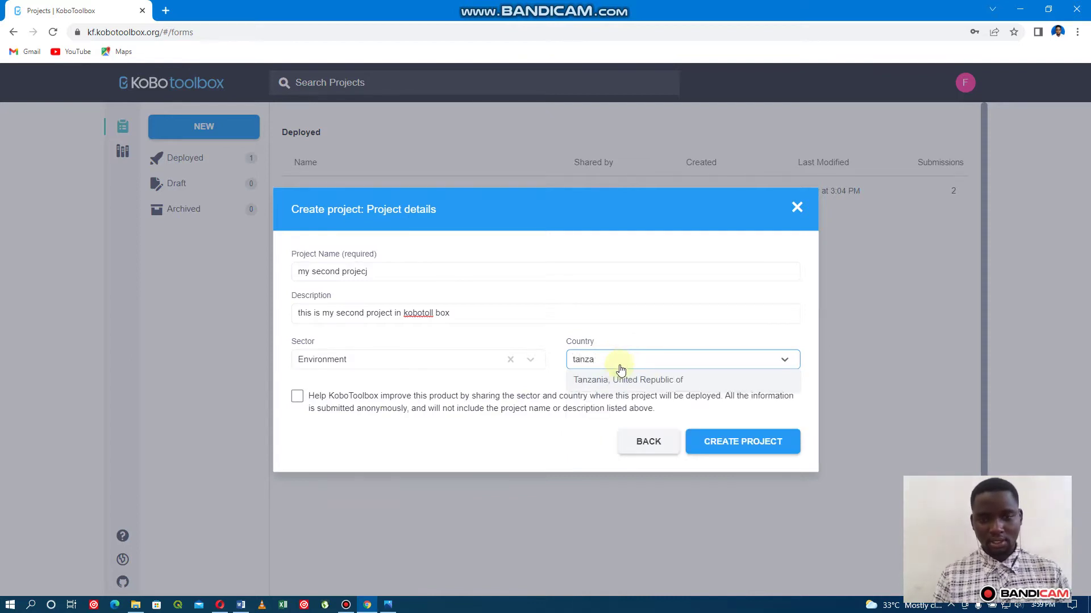
click(621, 378)
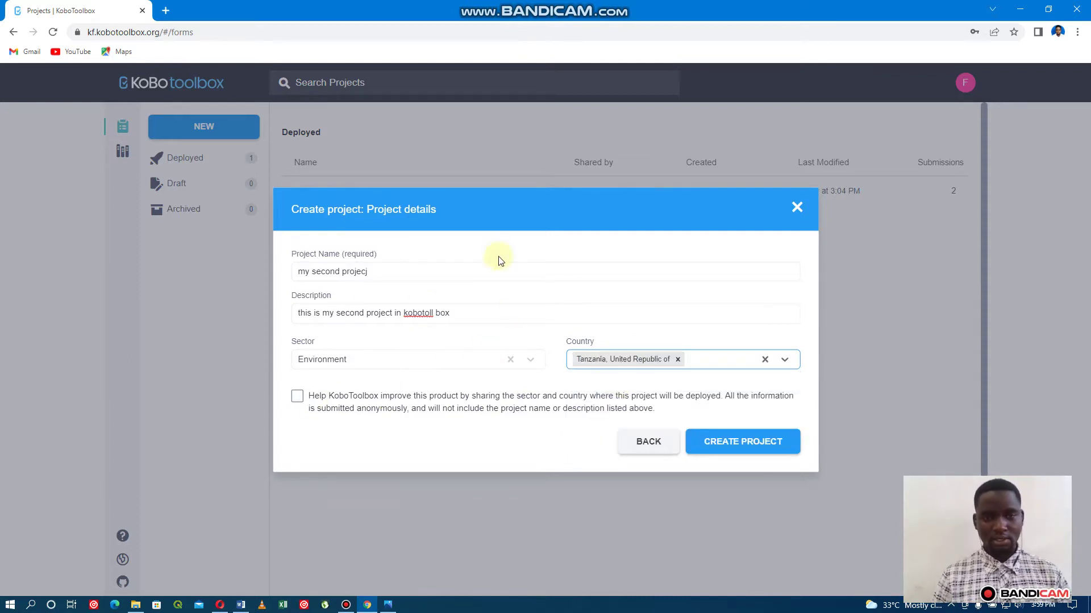
click(754, 443)
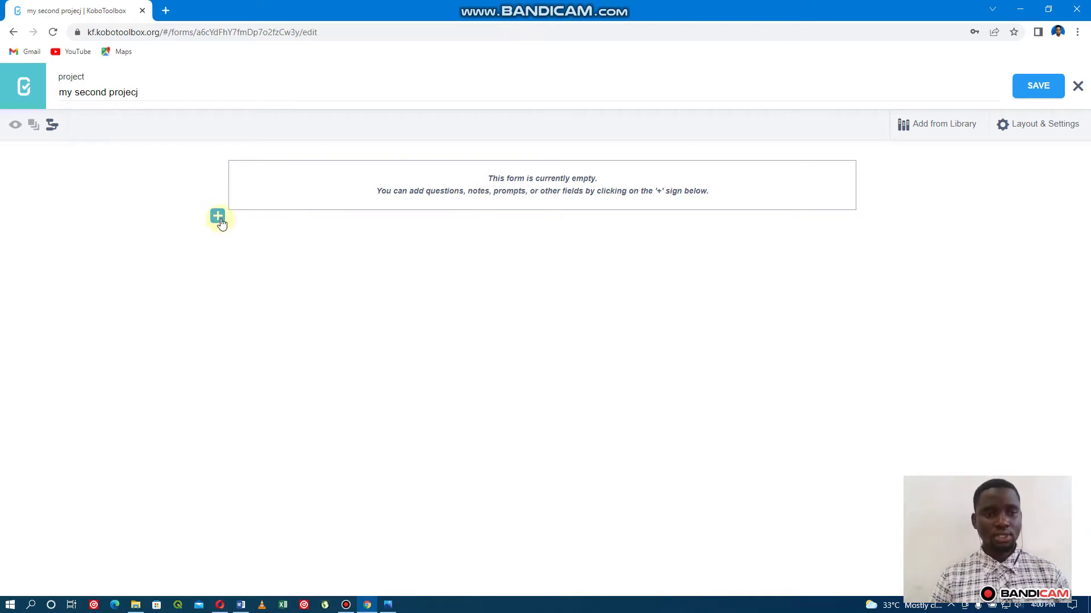
Start adding the first question to the empty 'my second projecj' form.
click(219, 217)
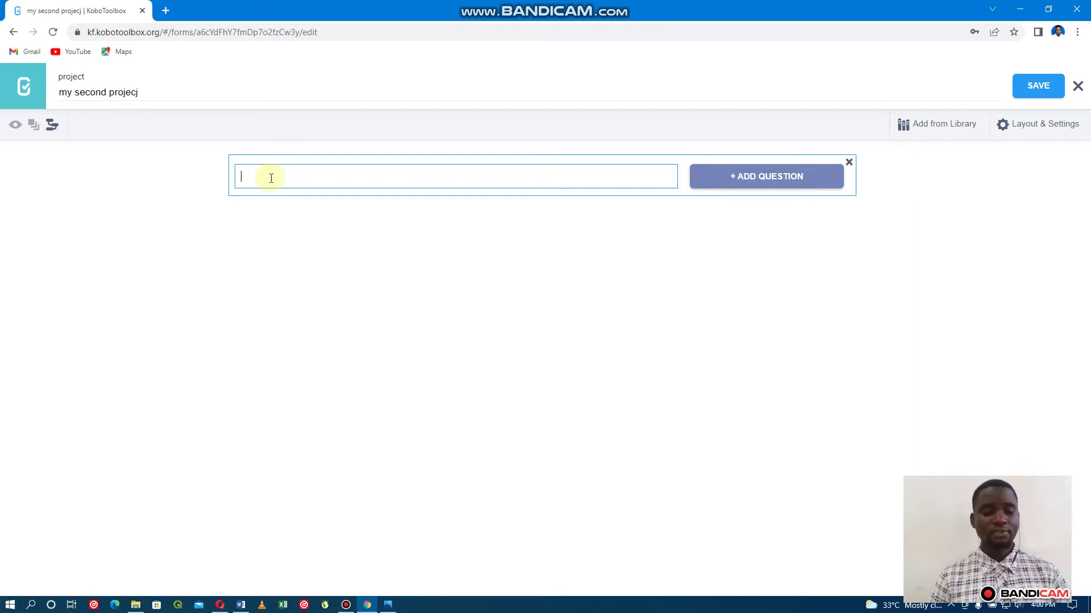
Add a Text question labelled 'what is youer name?' and save the form.
text(wha)
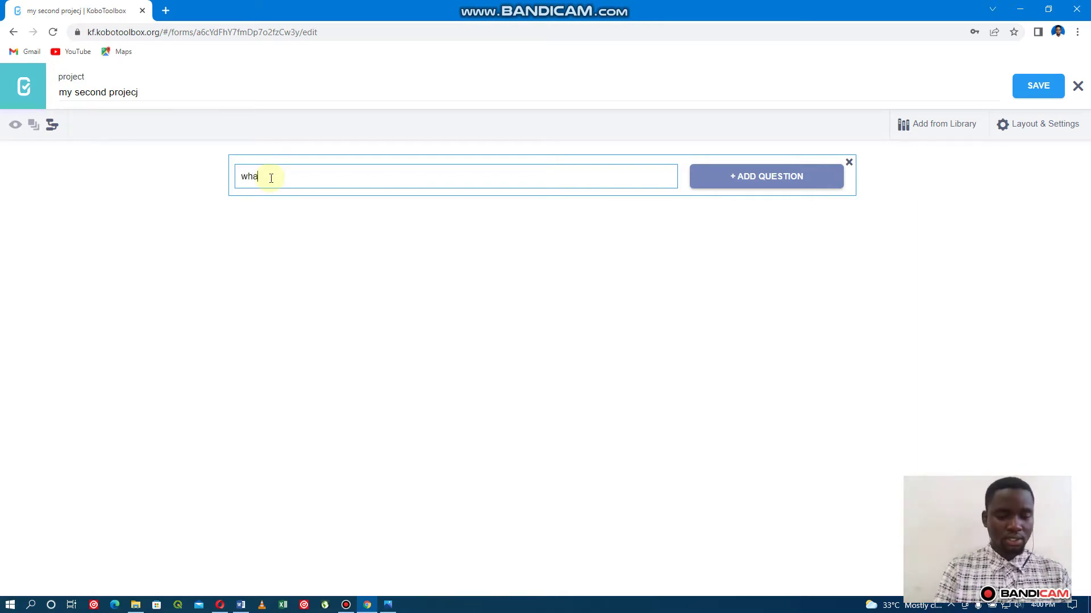
text(t is y)
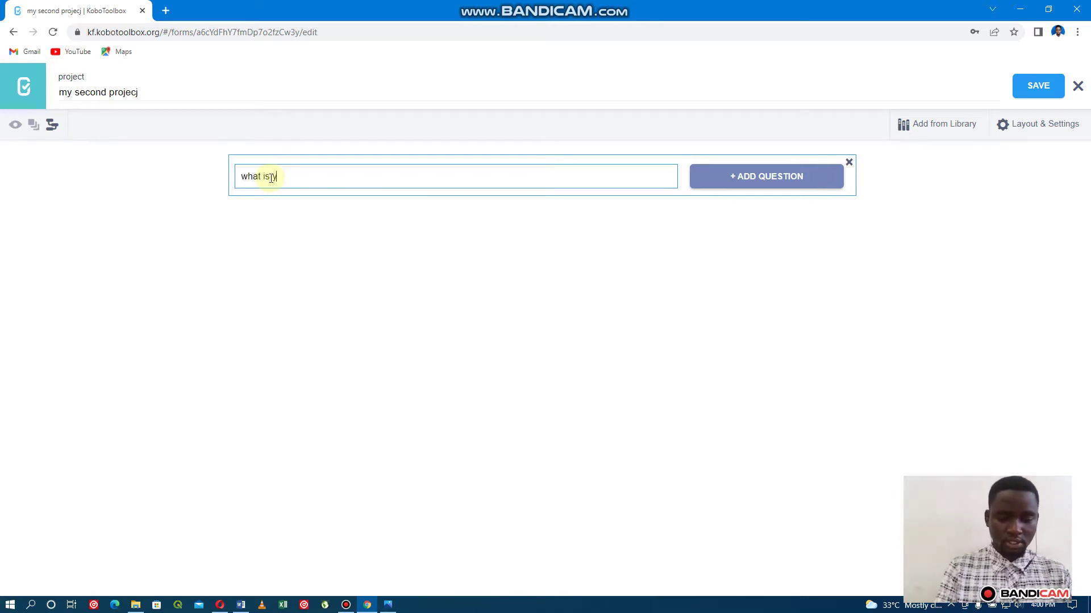
text(oue)
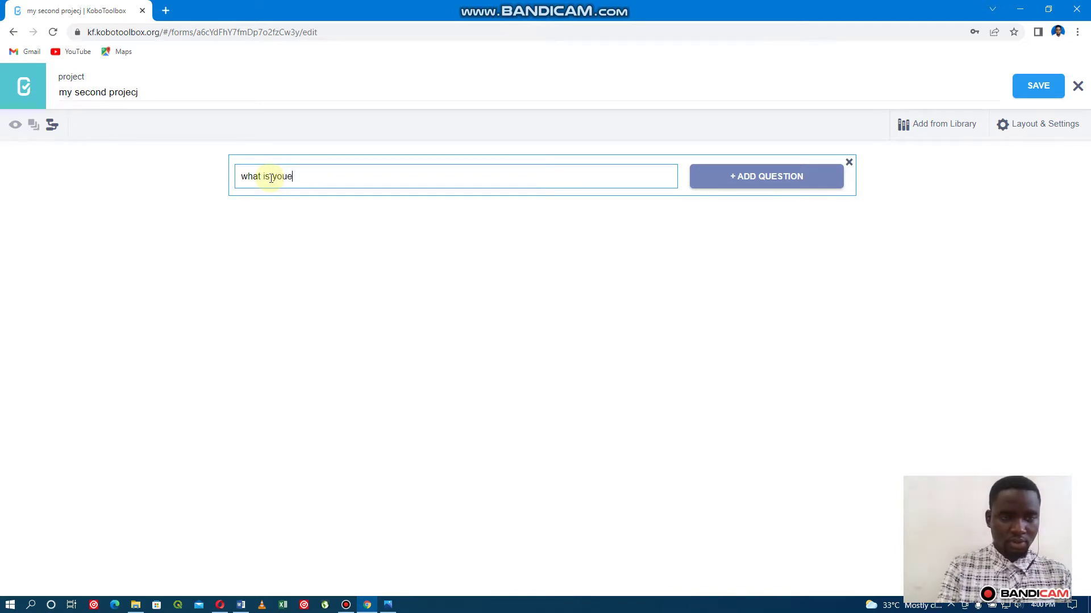
key(BackSpace)
text(r )
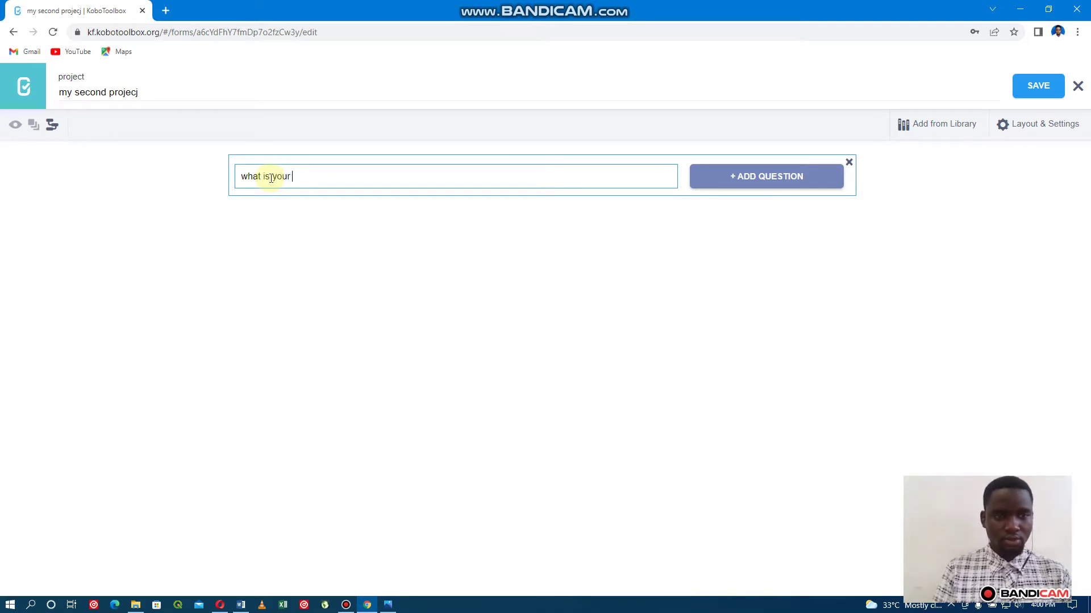
text(name)
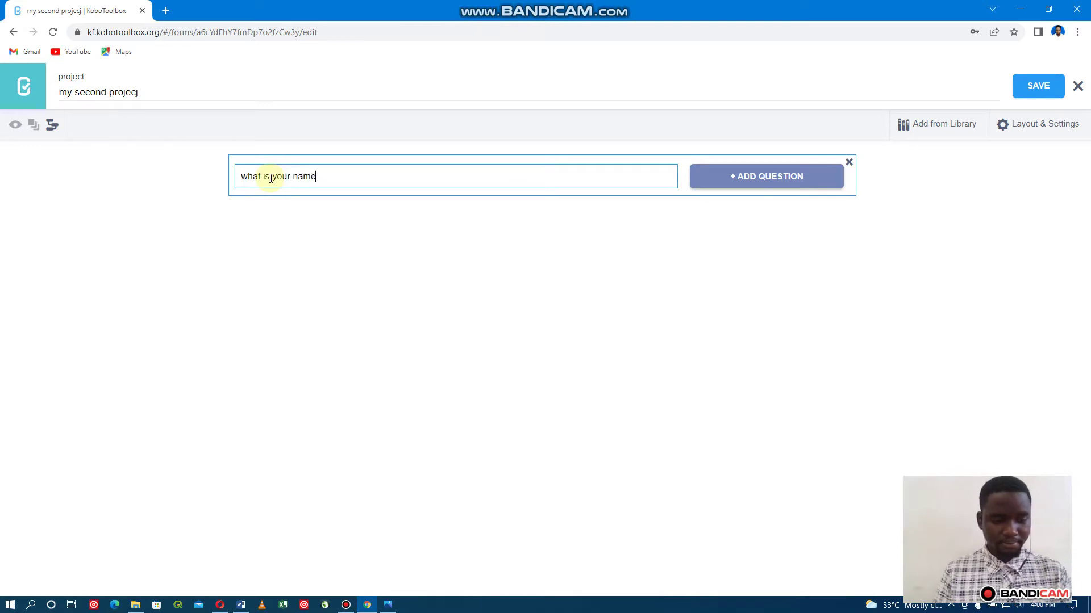
text(?)
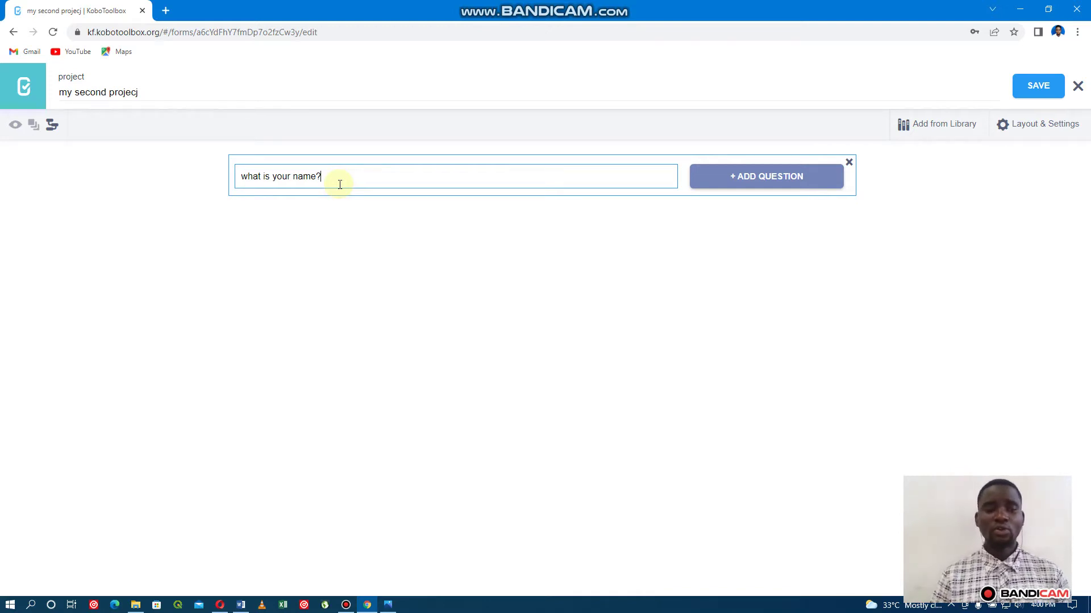
key(Return)
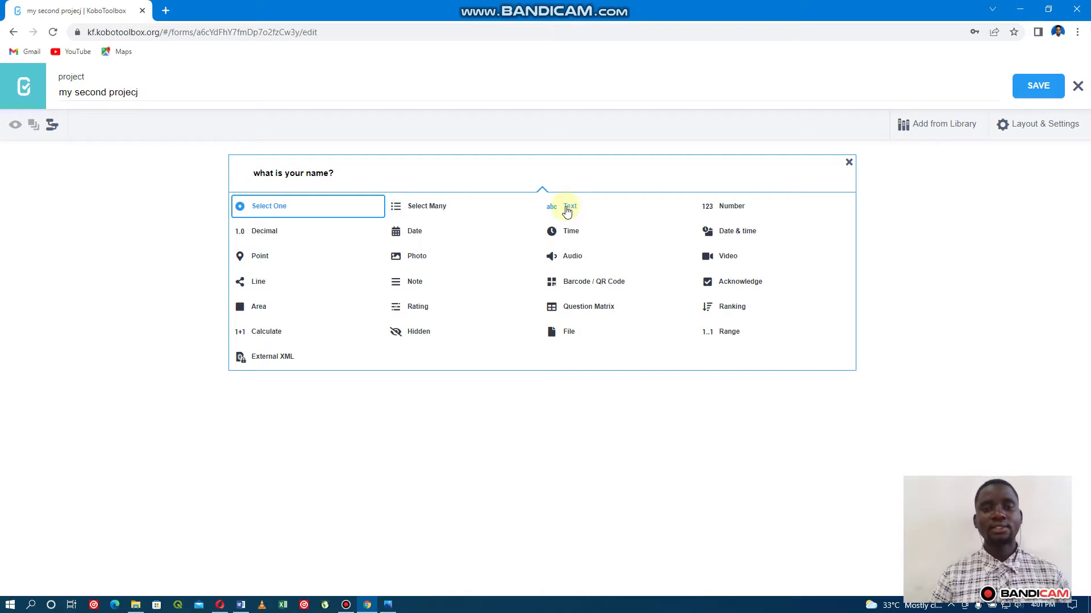
click(566, 209)
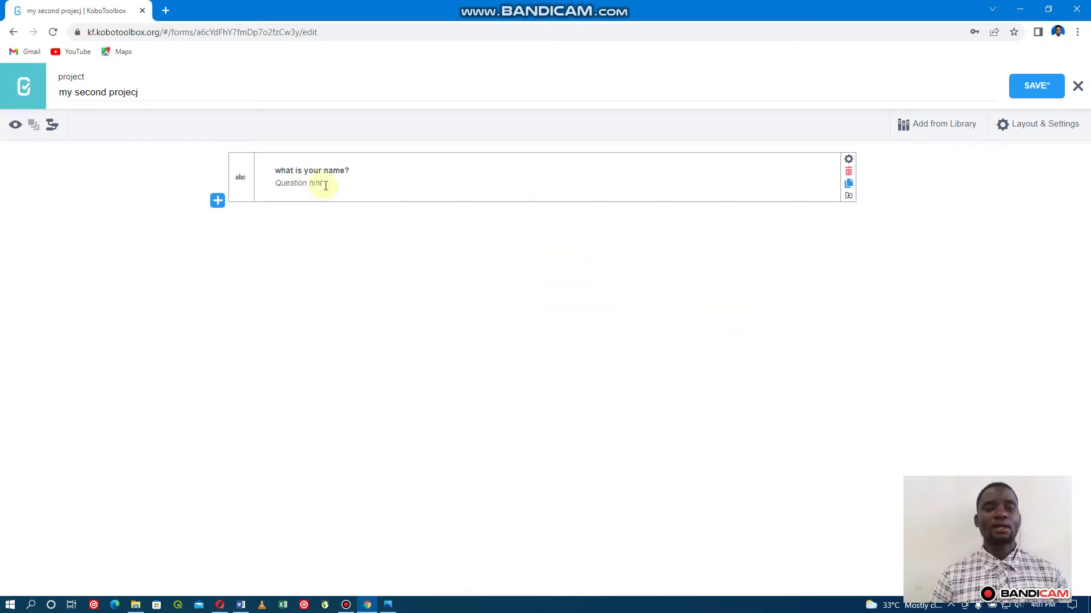
click(1050, 88)
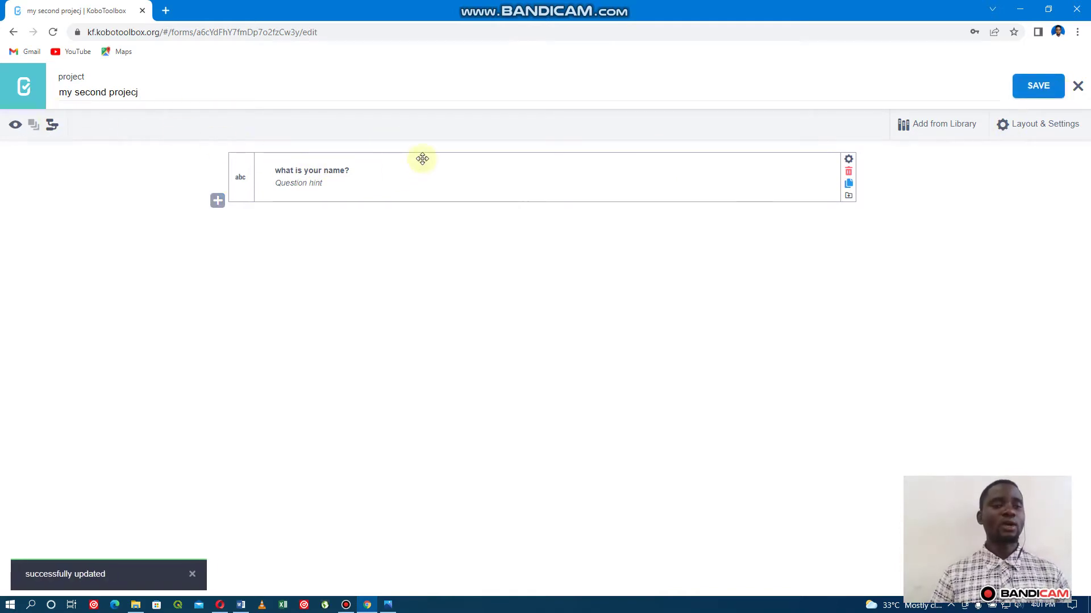
Preview the form, test the name question with a sample name answer, then close the preview.
click(15, 126)
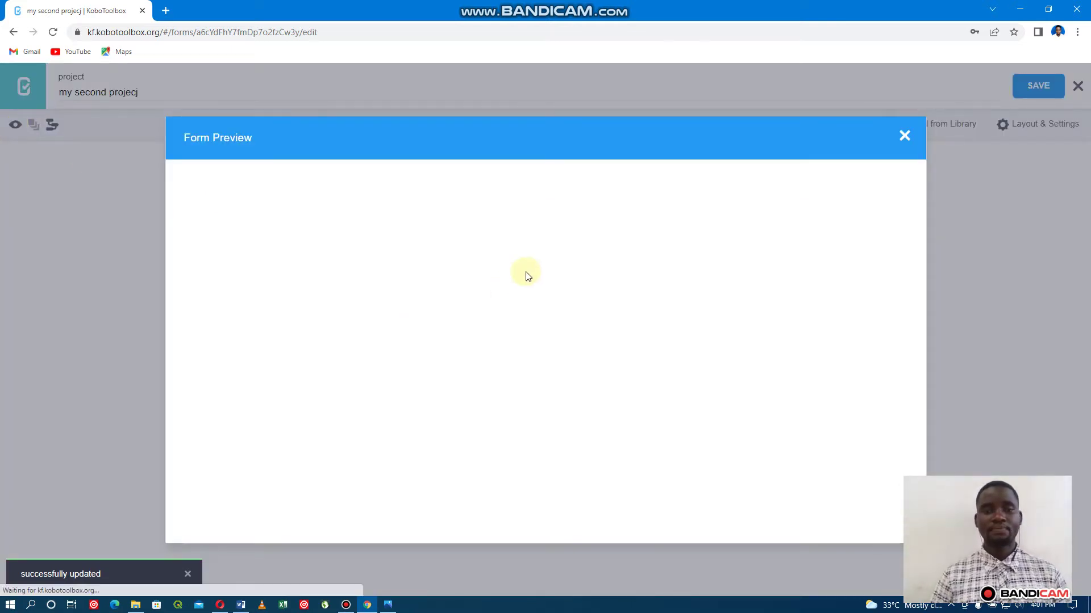
click(500, 97)
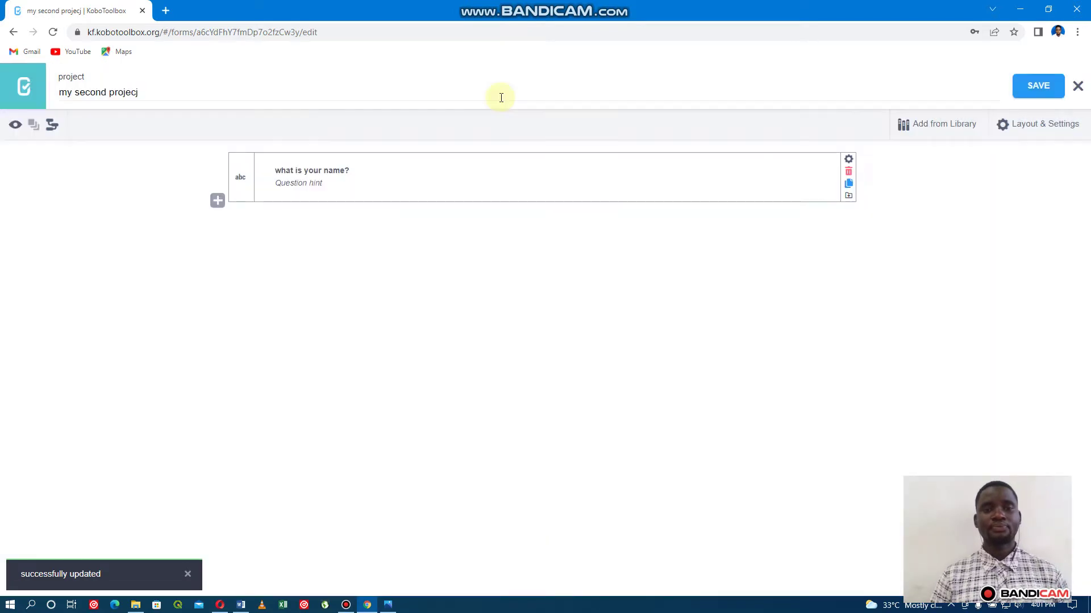
click(17, 130)
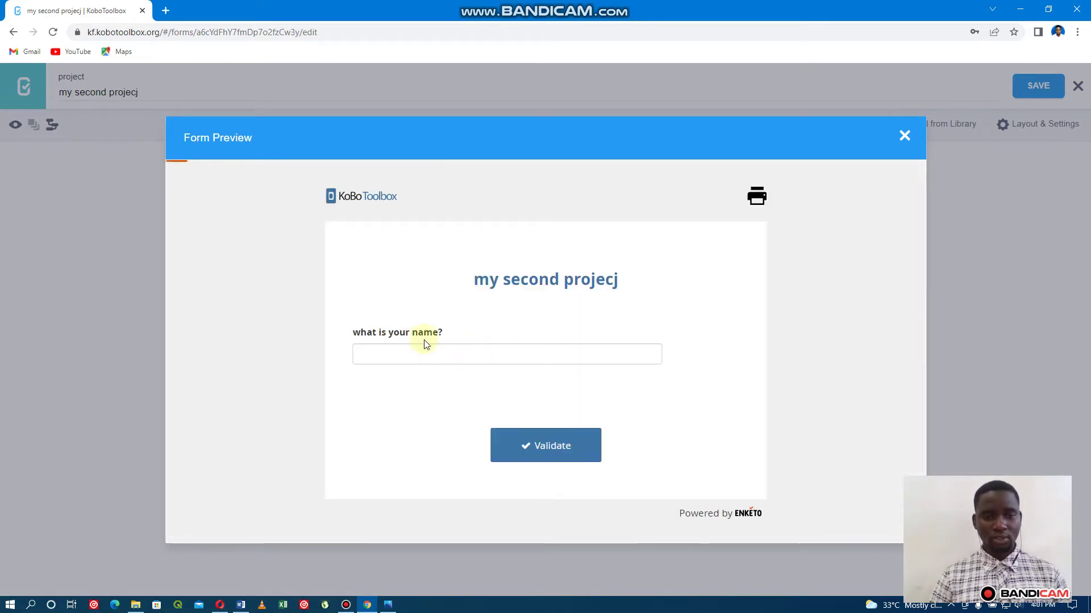
click(412, 354)
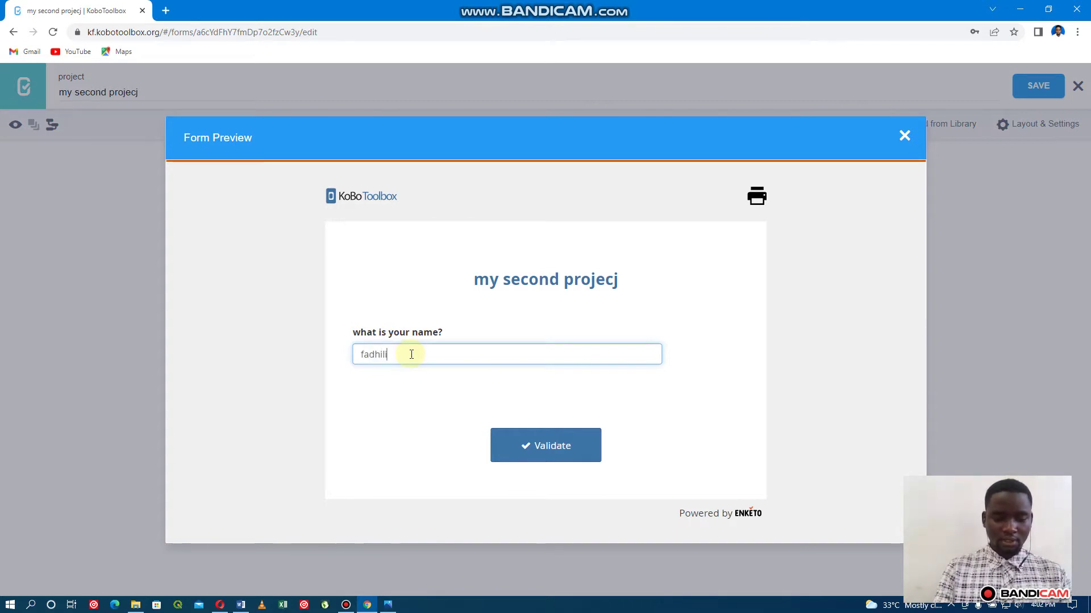
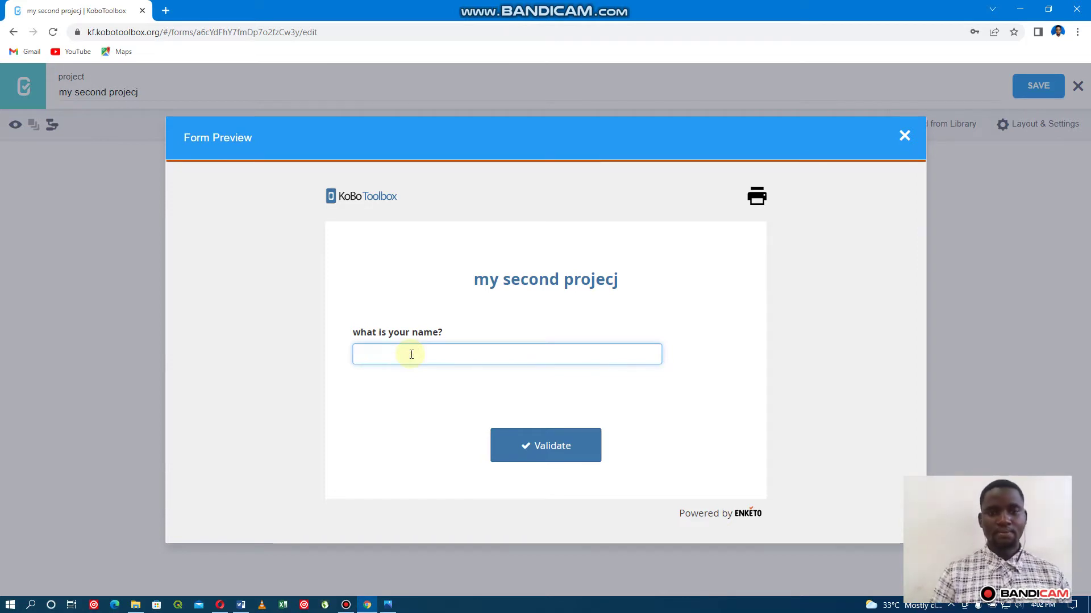
click(903, 136)
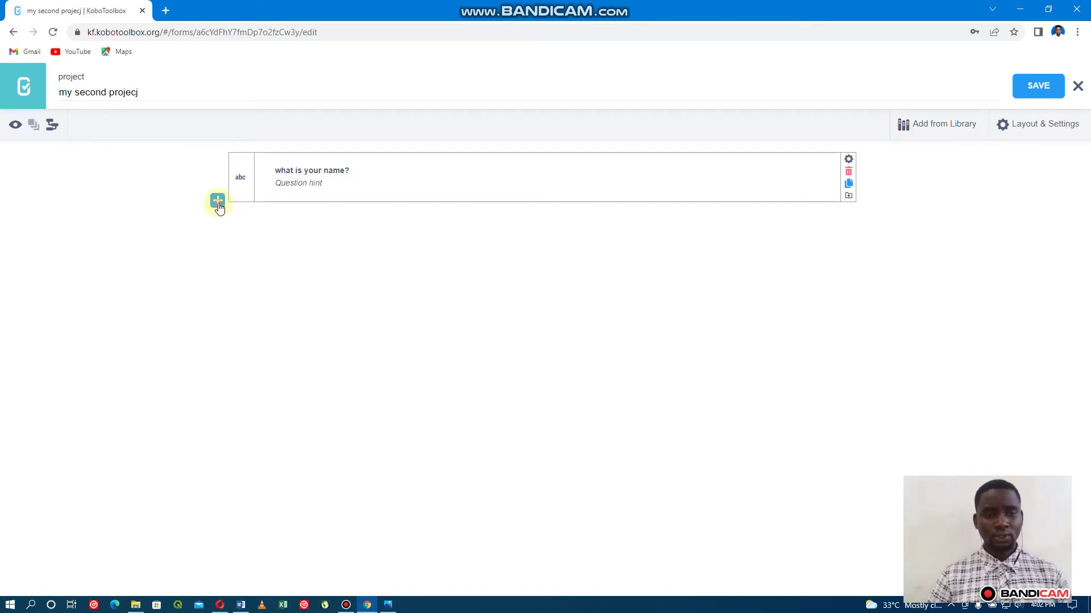
Add a Select One question labelled 'Gender' below the name question.
click(218, 201)
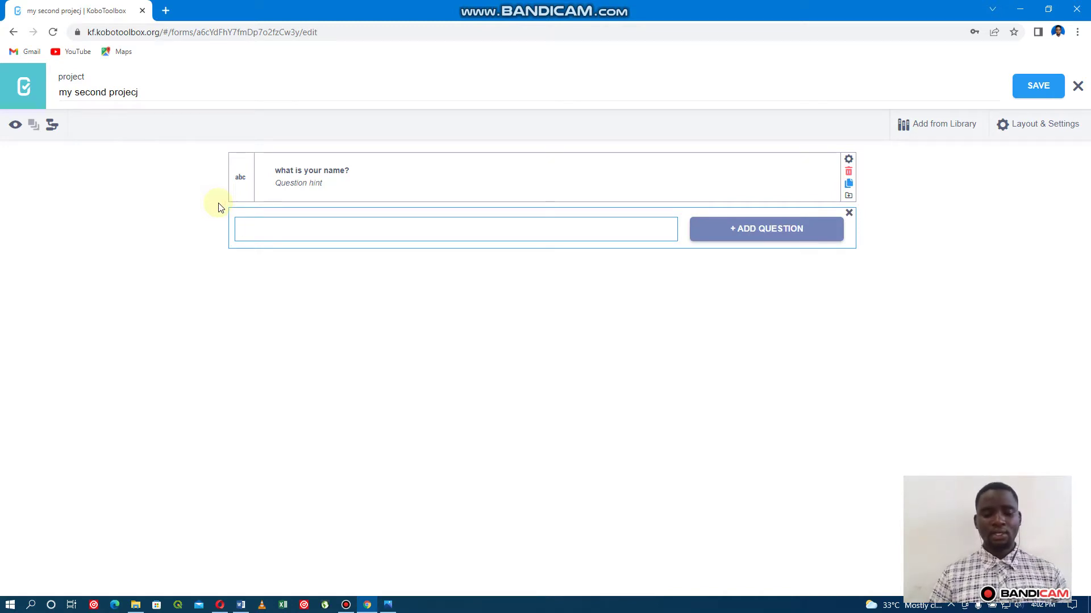
text(Gen)
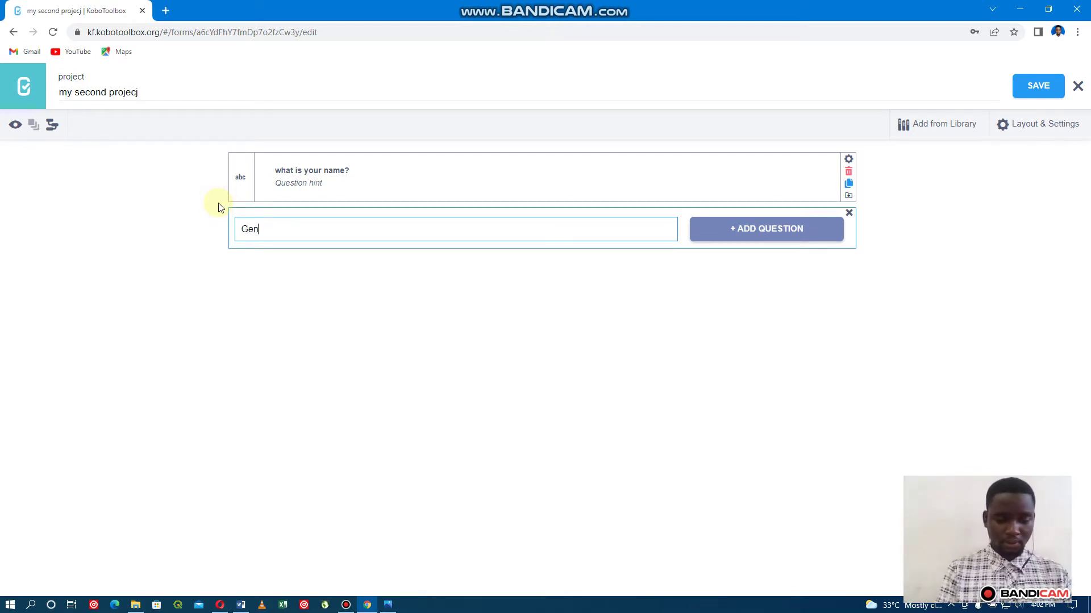
text(der)
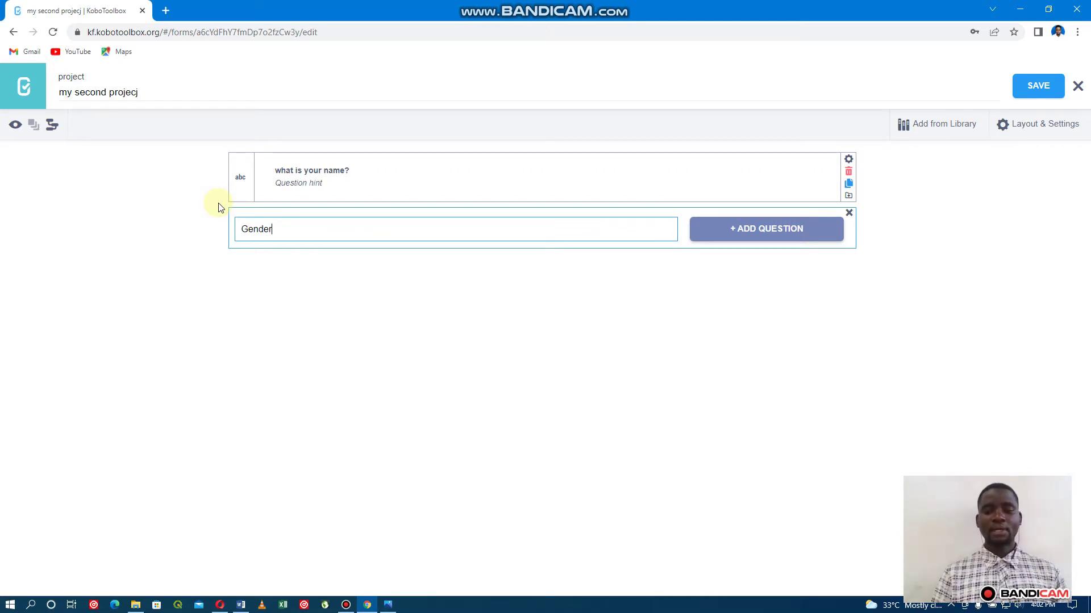
key(Return)
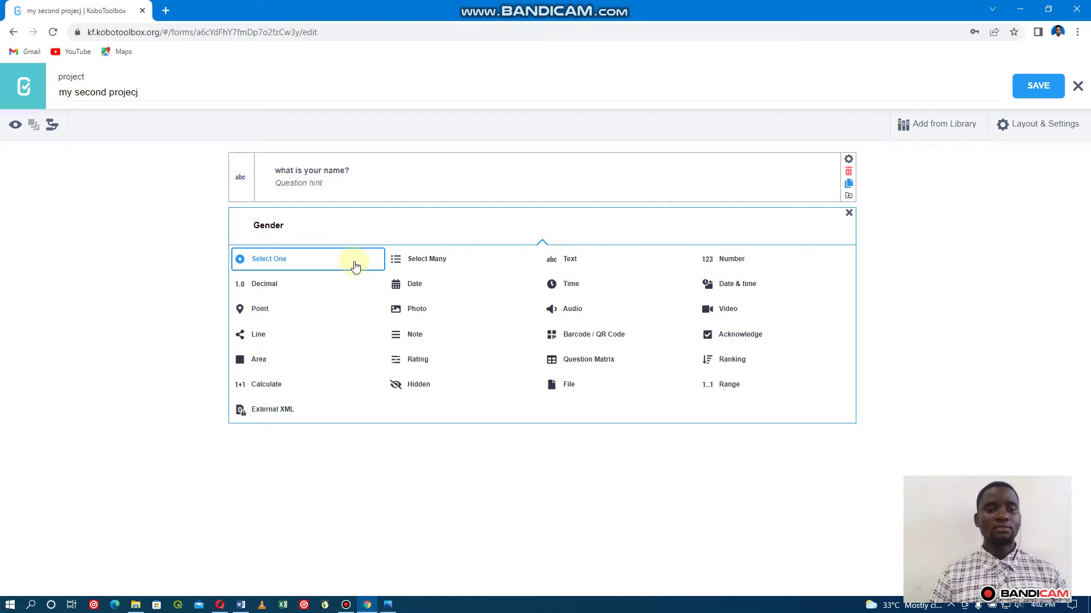
click(305, 261)
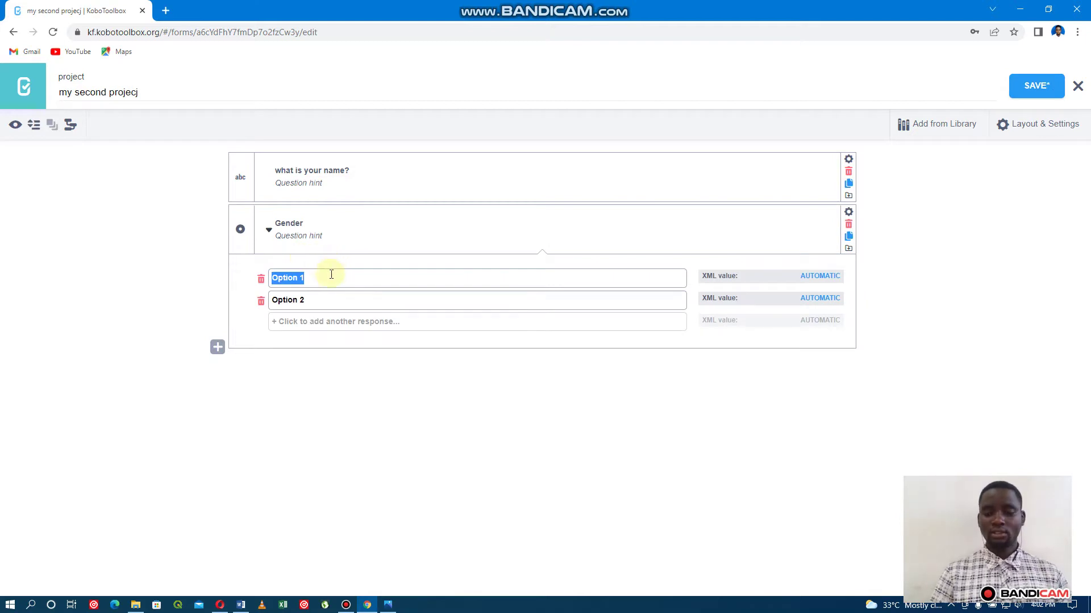
Set the Gender choices to male and female and collapse the choice list.
key(BackSpace)
text(male)
key(Return)
key(BackSpace)
text(f)
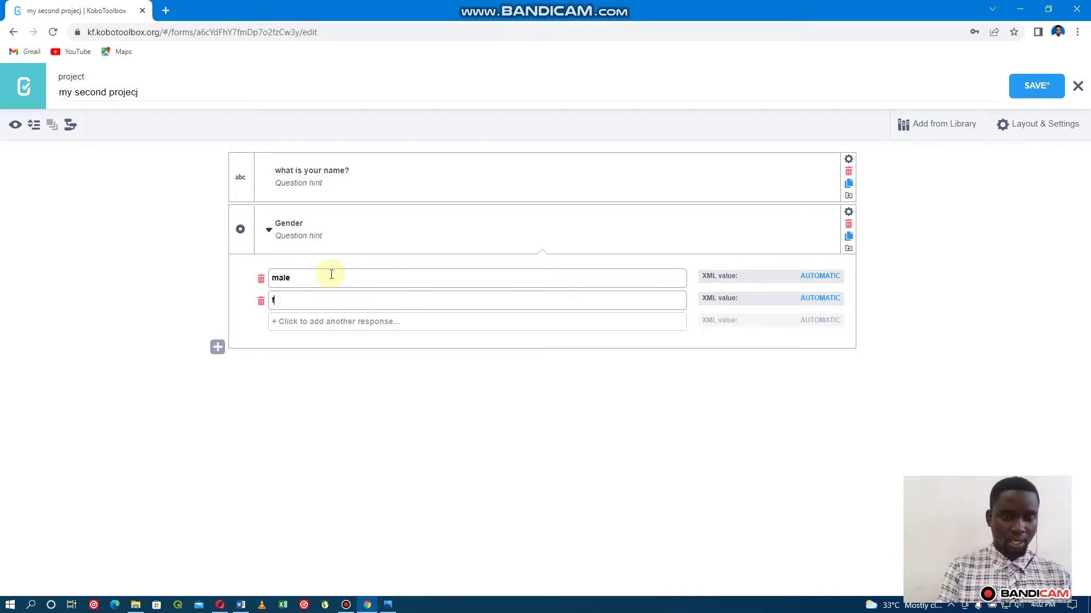
text(ema)
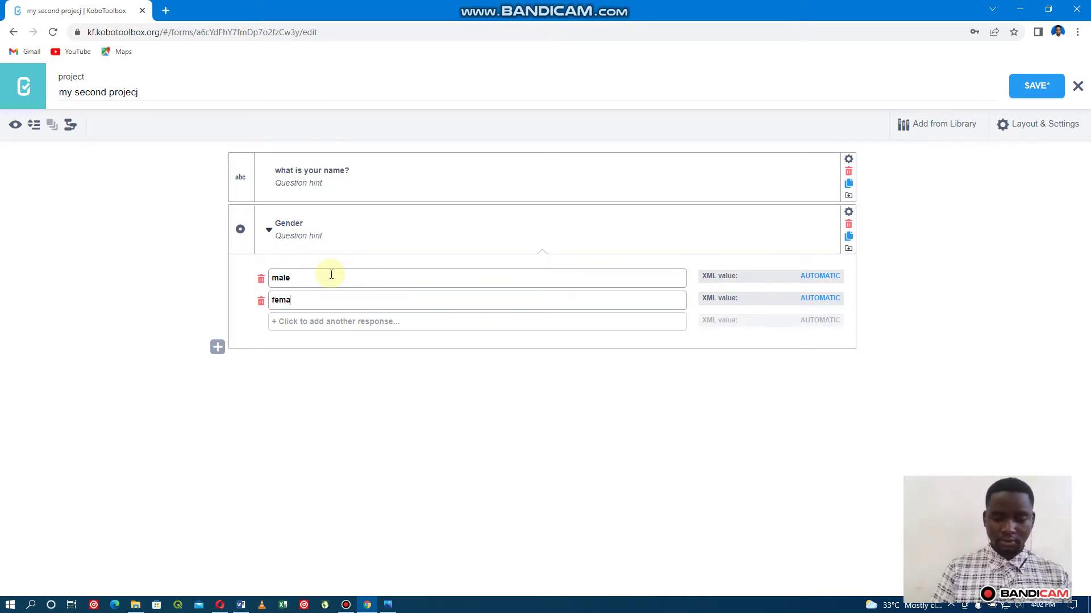
text(le)
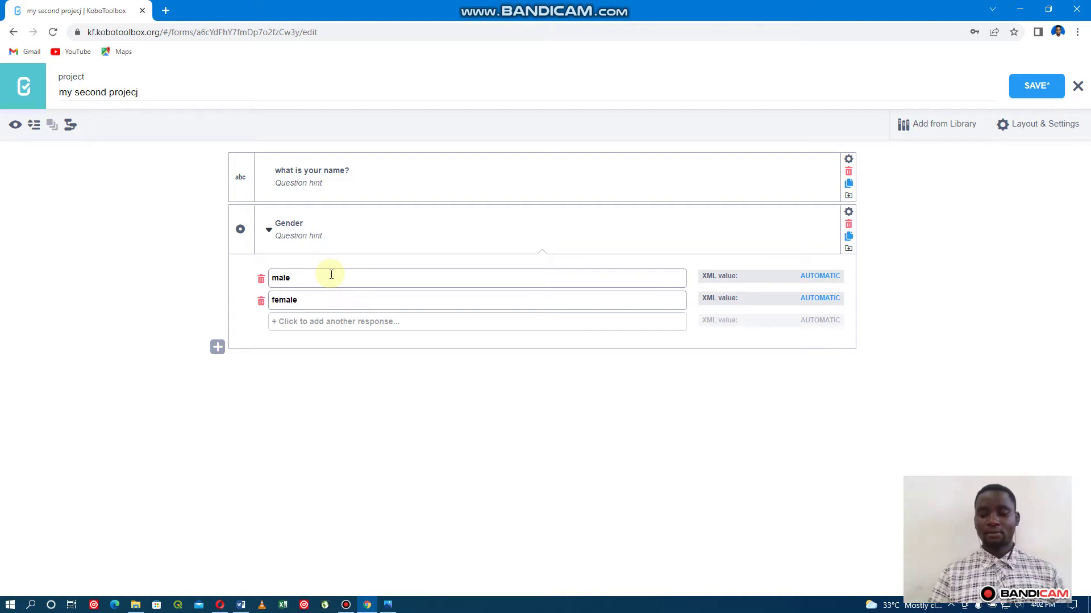
click(269, 231)
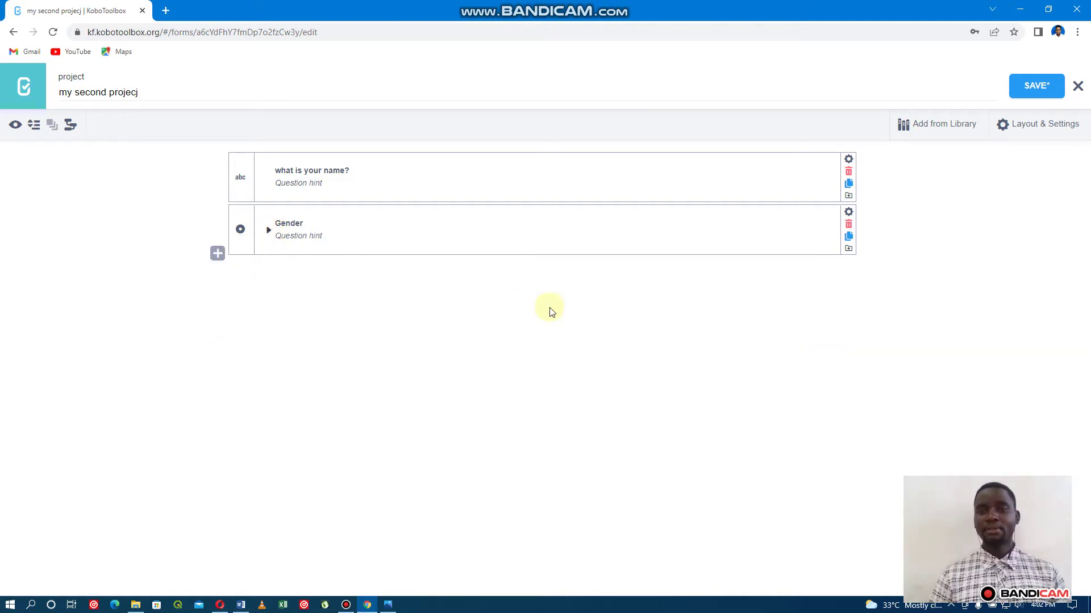
Save the form, preview it trying the male and female Gender answers, then close it.
click(1017, 89)
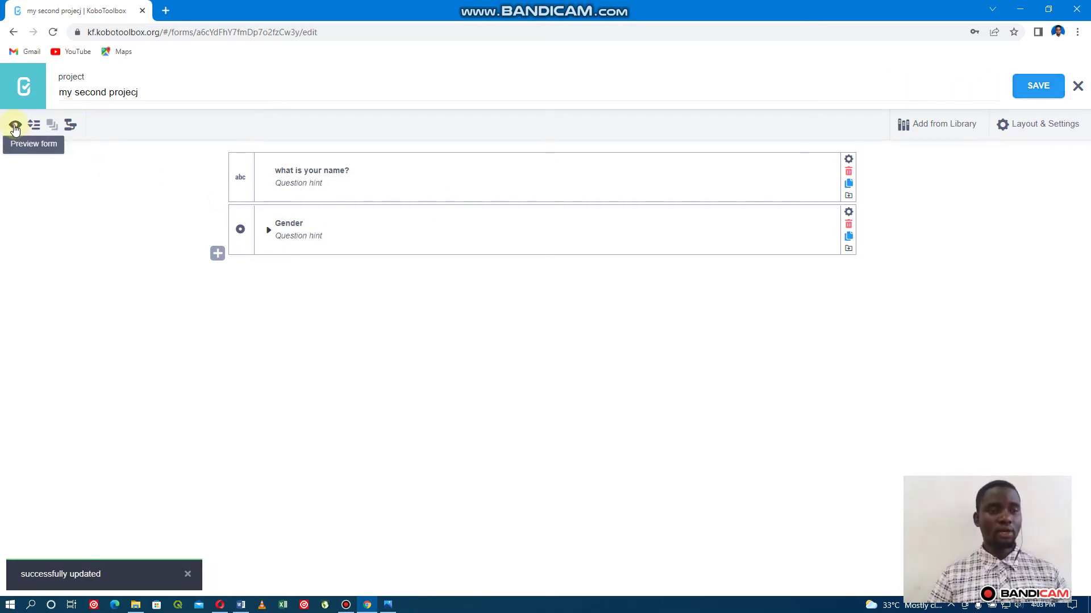
click(15, 127)
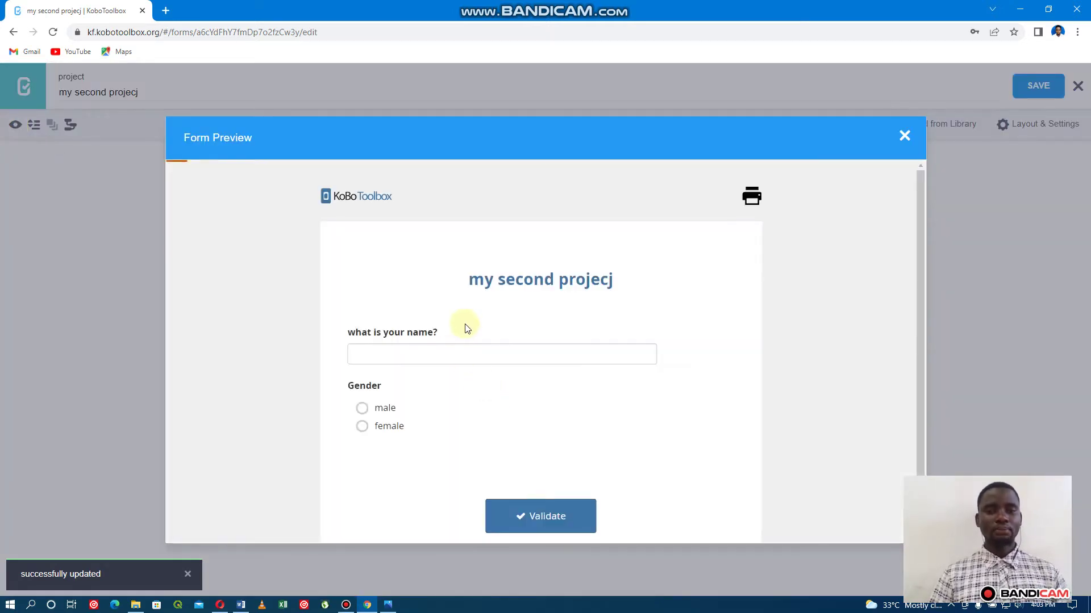
scroll(462, 324, down, 2)
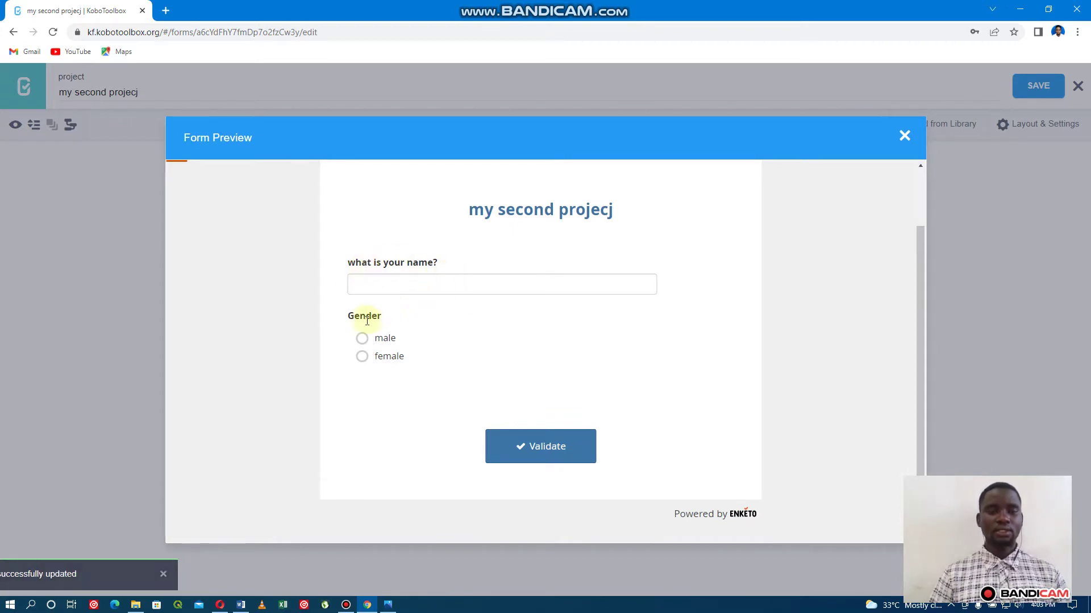
click(362, 339)
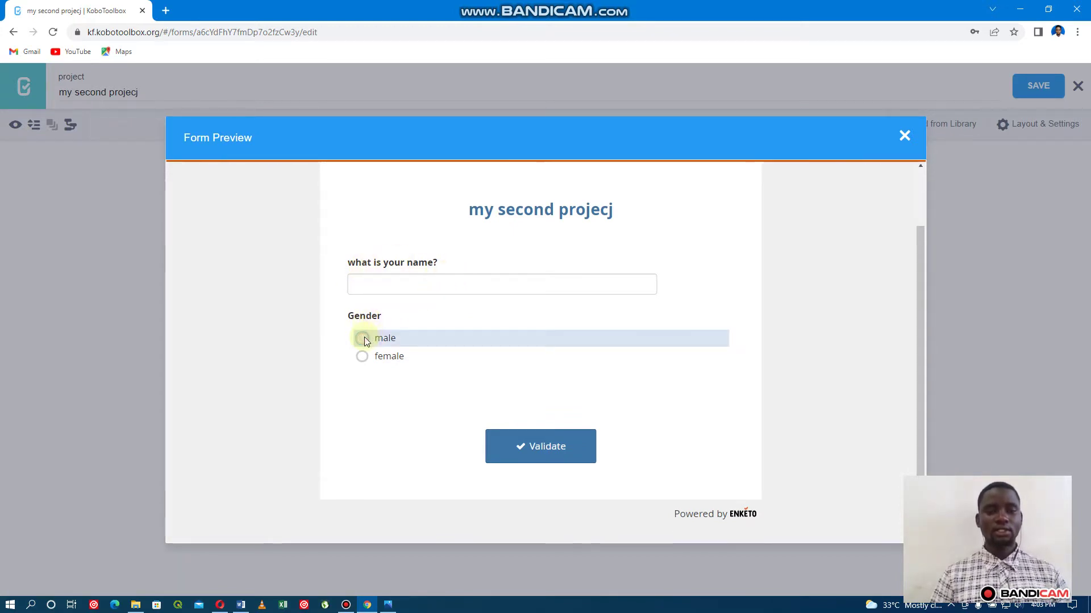
click(363, 357)
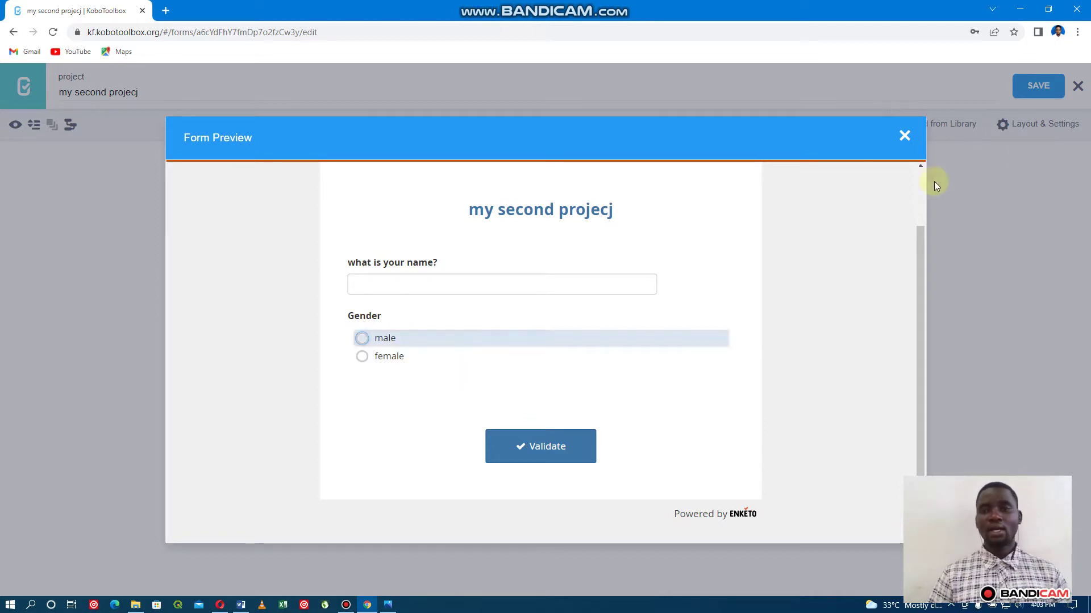
click(903, 137)
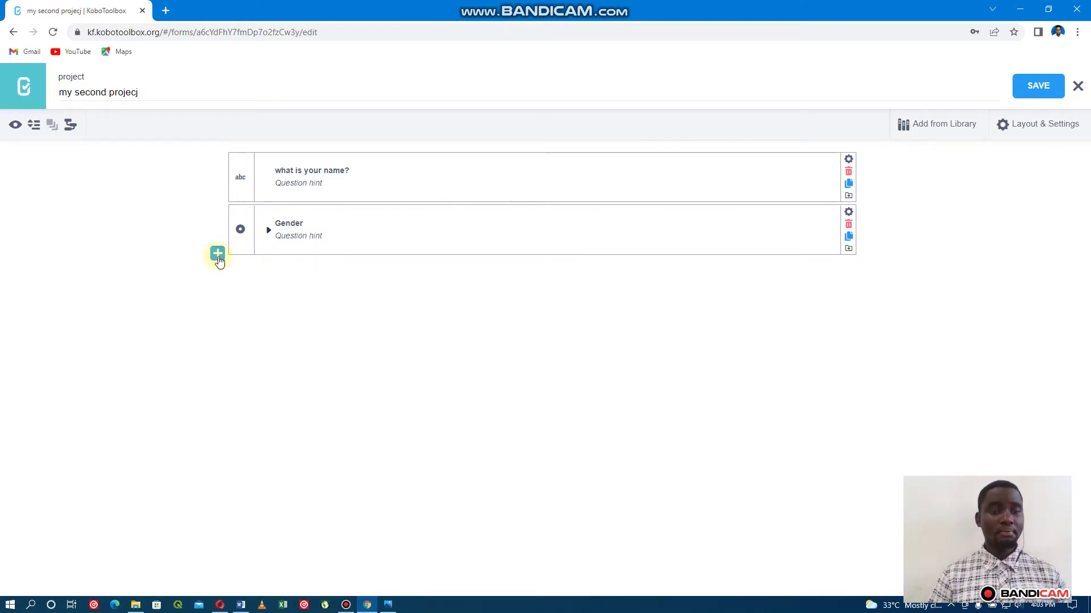
Add a Number question 'How old are you?' with hint 'in year' below Gender.
click(218, 255)
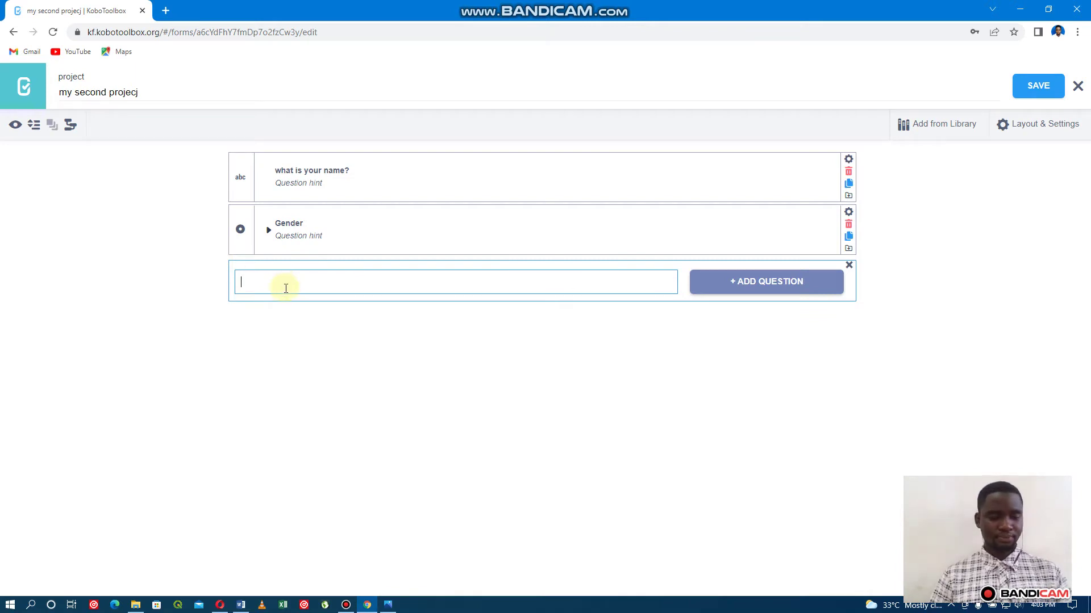
text(How )
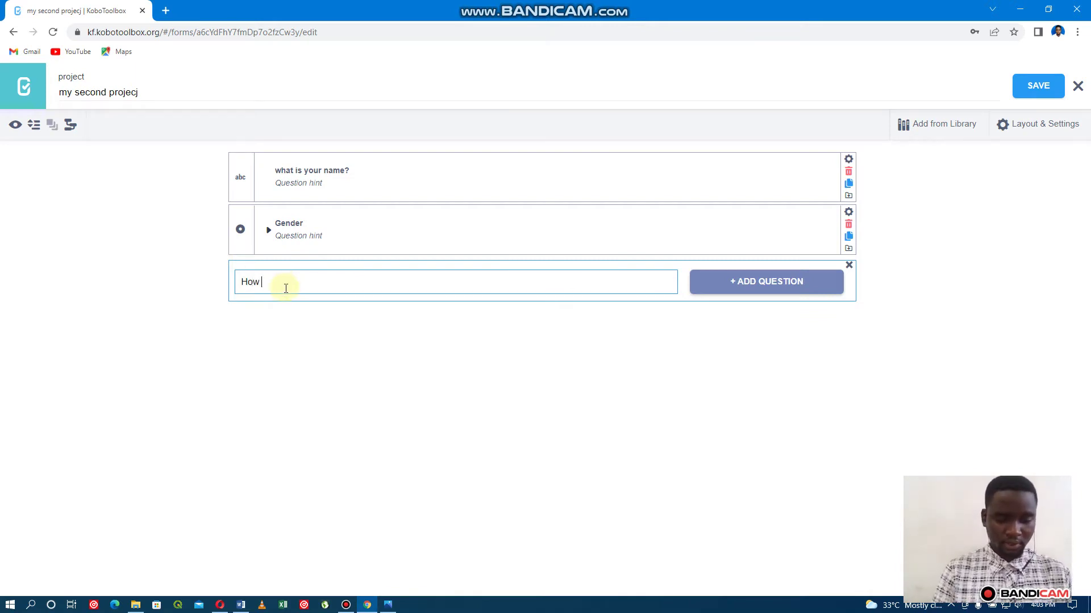
text(old )
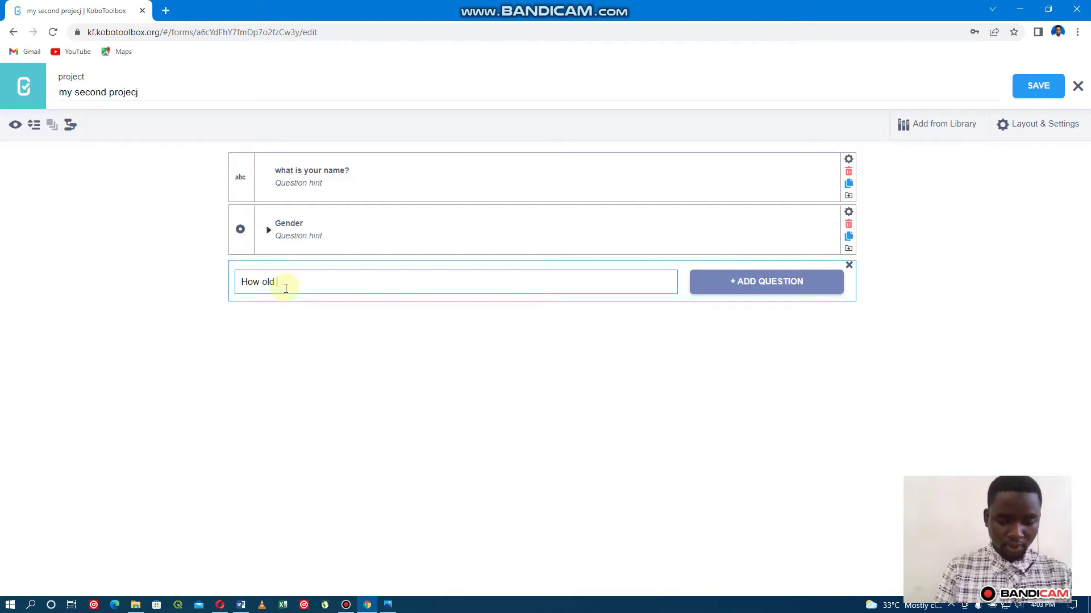
text(are )
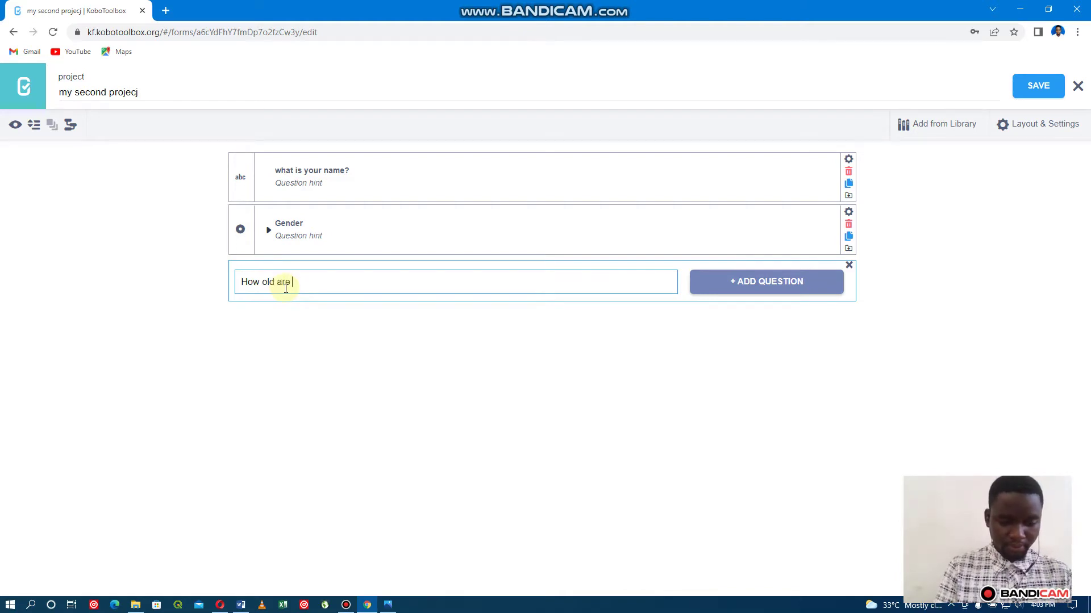
text(you)
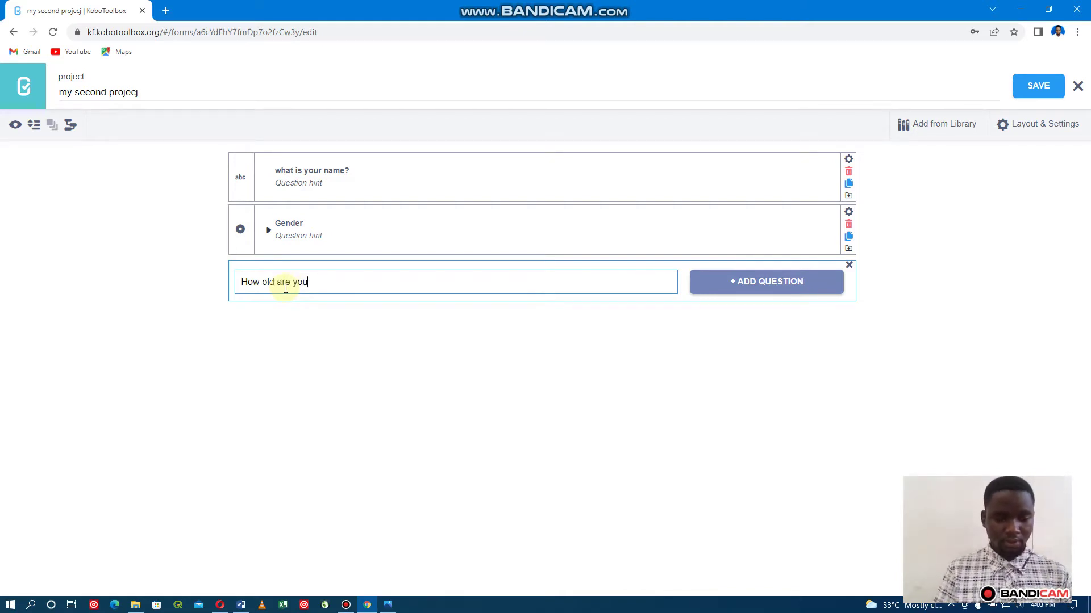
text(?)
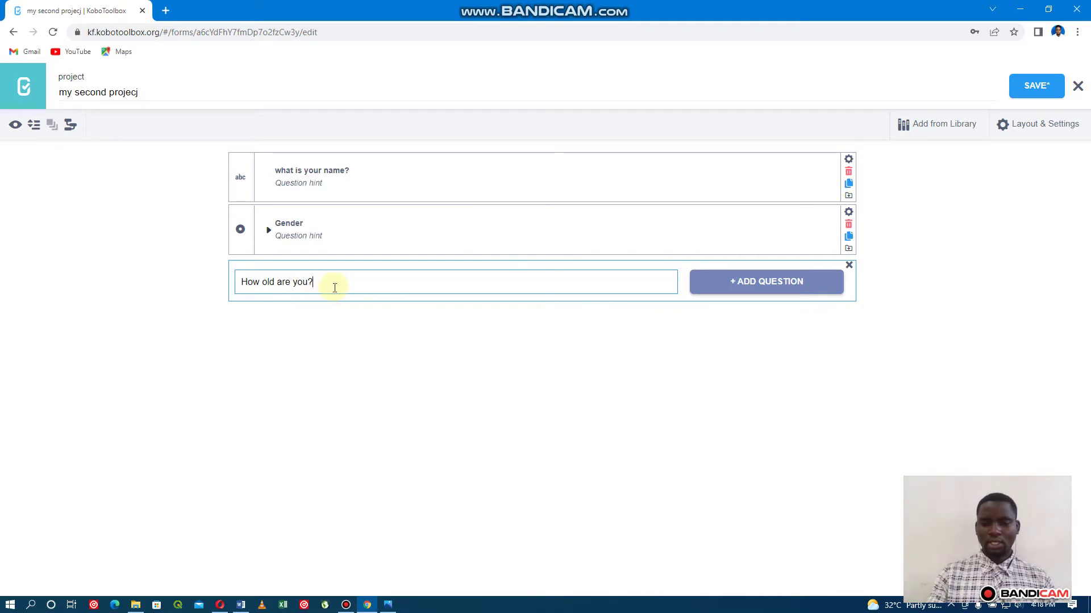
key(Return)
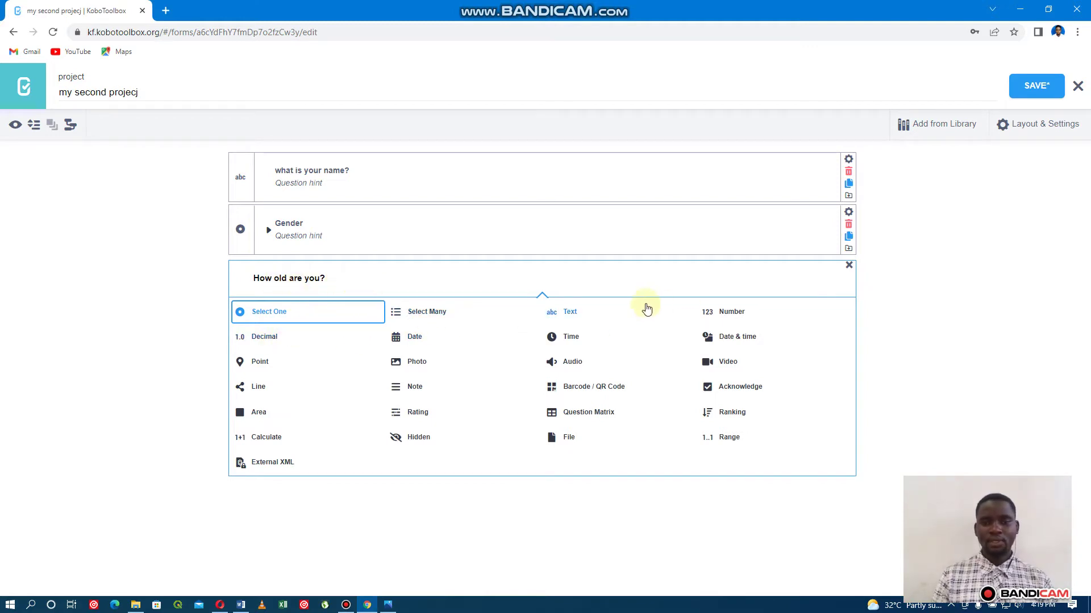
click(741, 316)
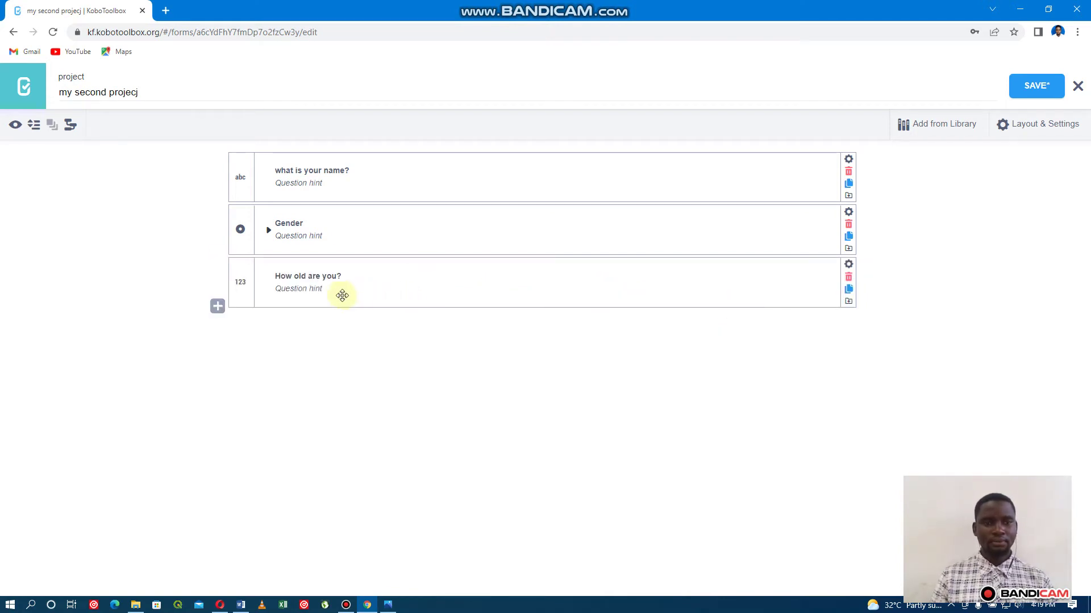
click(325, 290)
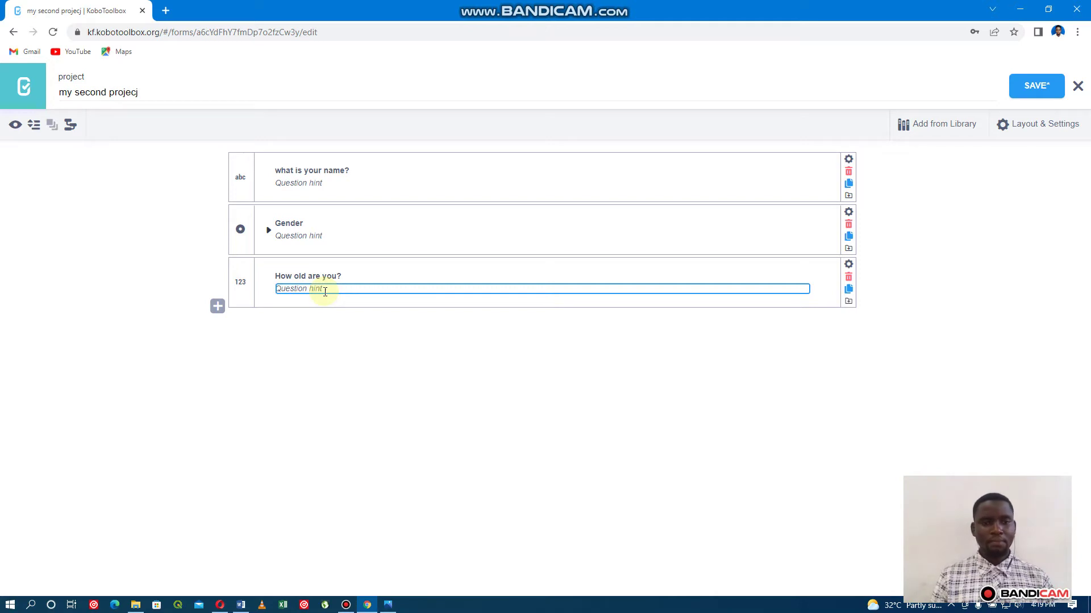
click(325, 291)
text(n year)
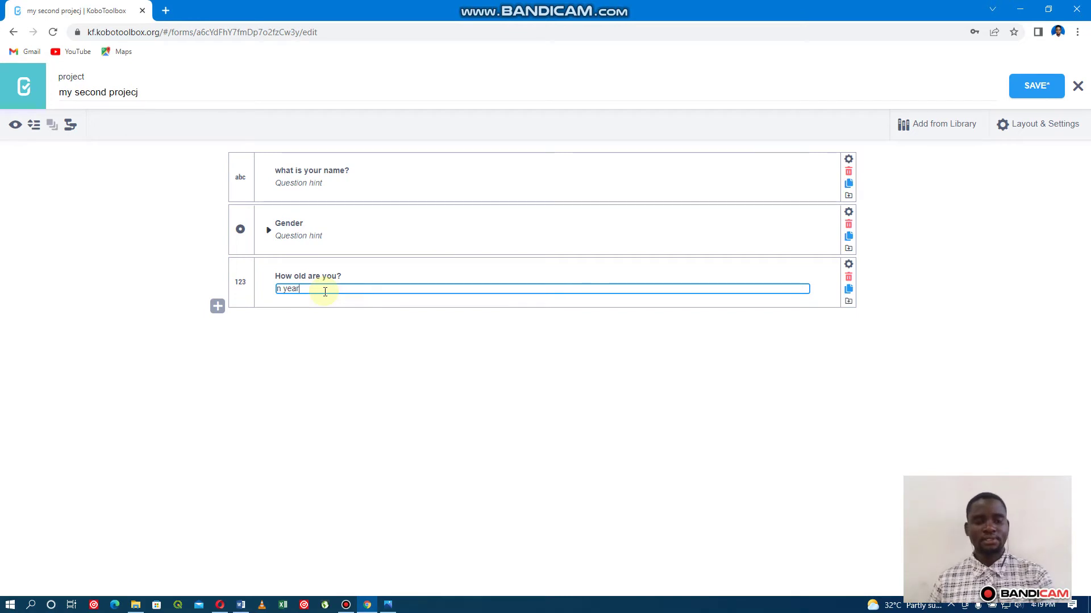
click(364, 354)
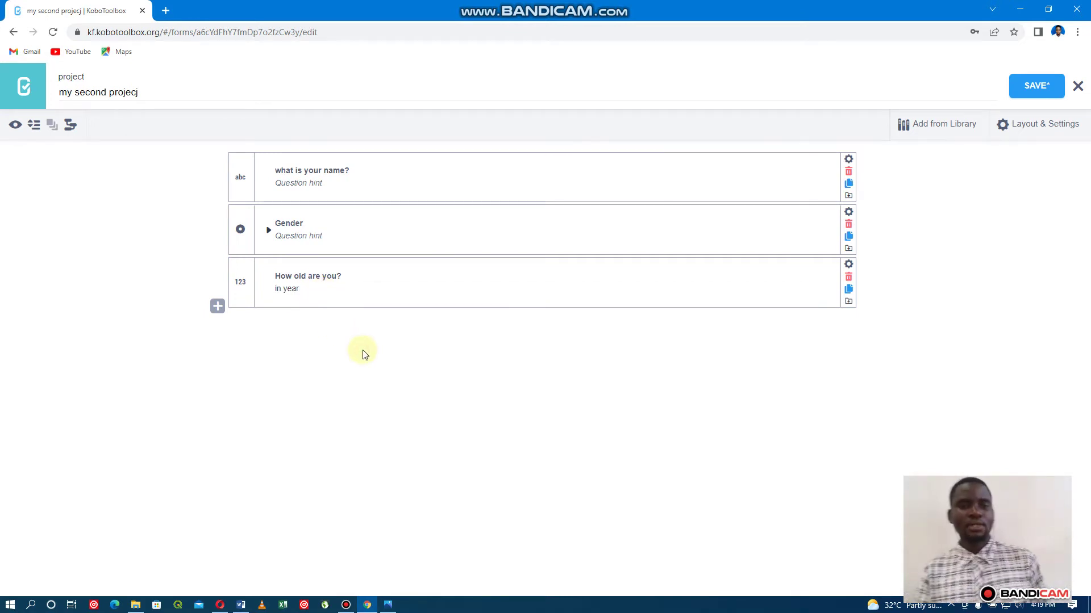
Add a Number question 'your phone number' below the age question and save the form.
click(217, 307)
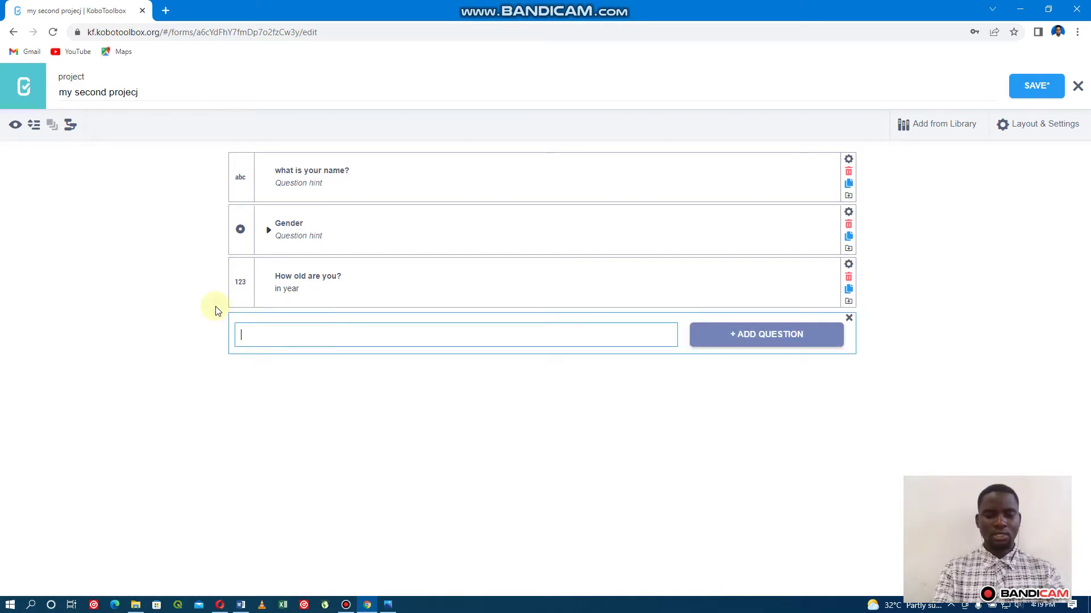
text(your)
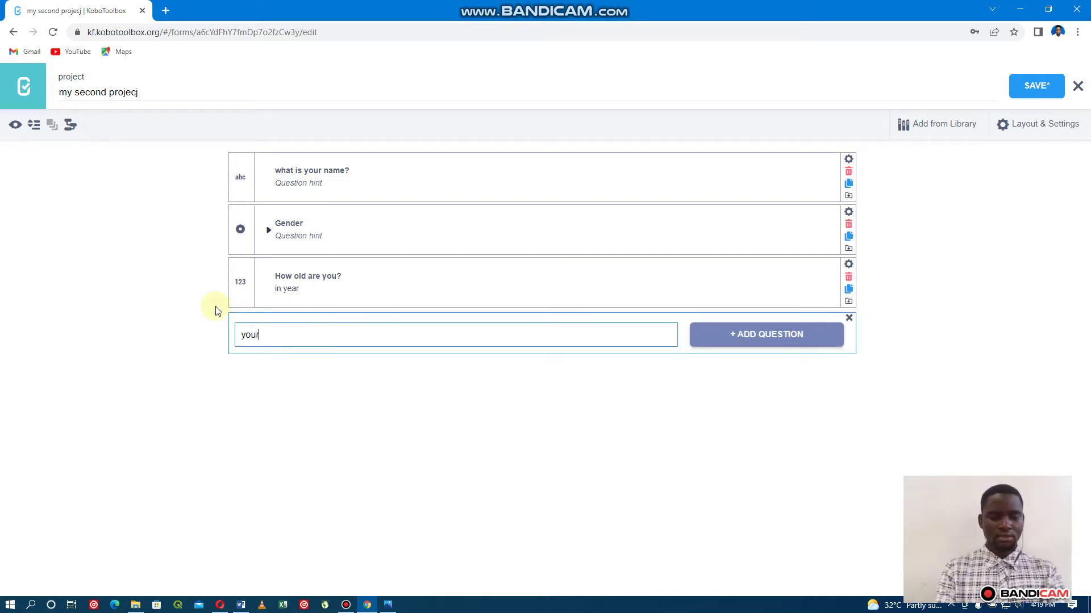
text( ph)
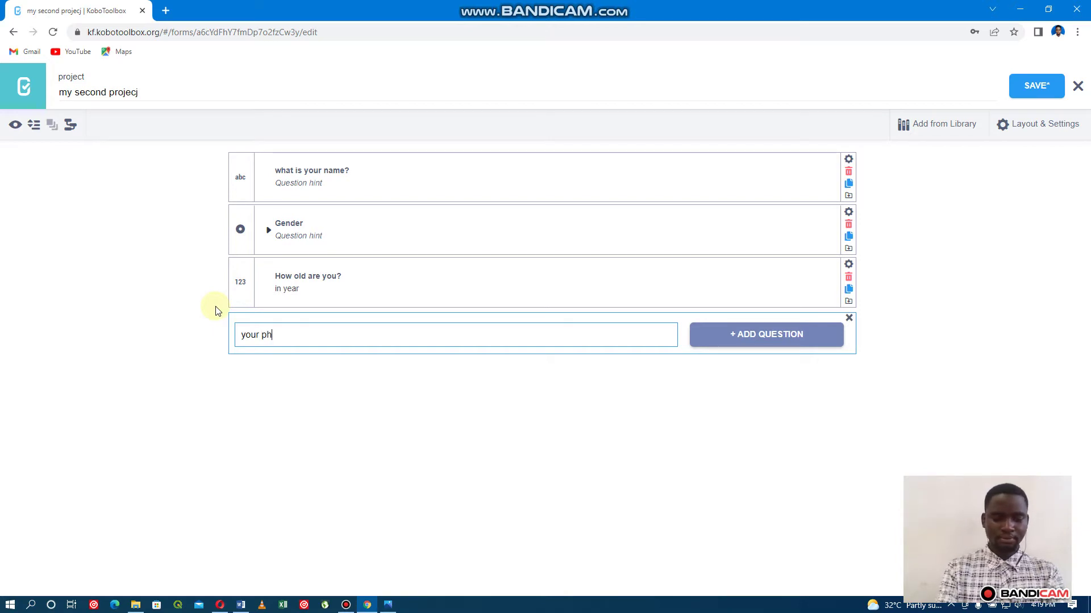
text(one  )
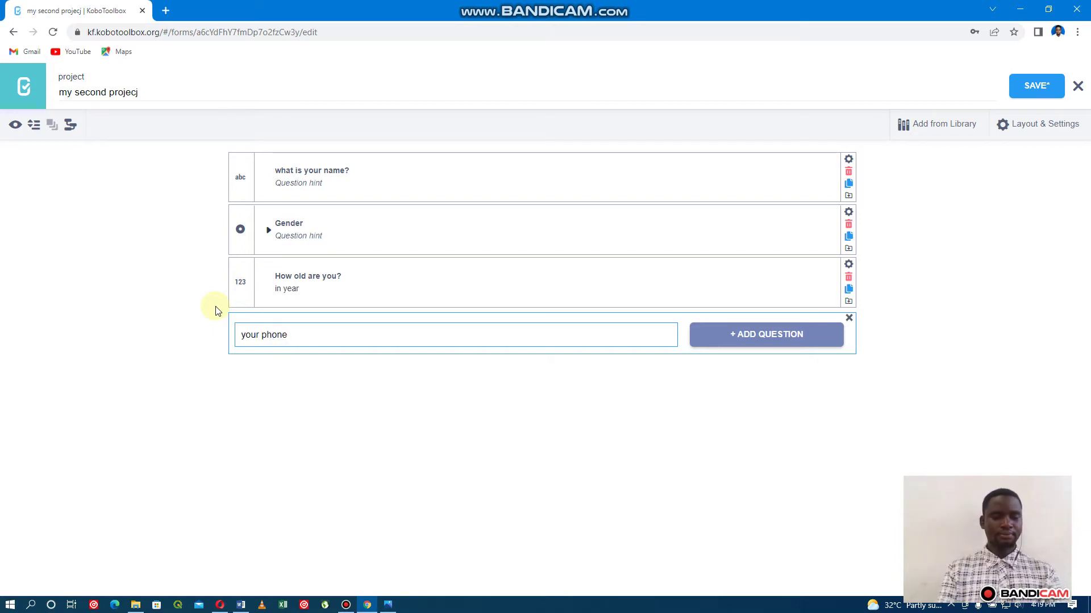
text(num)
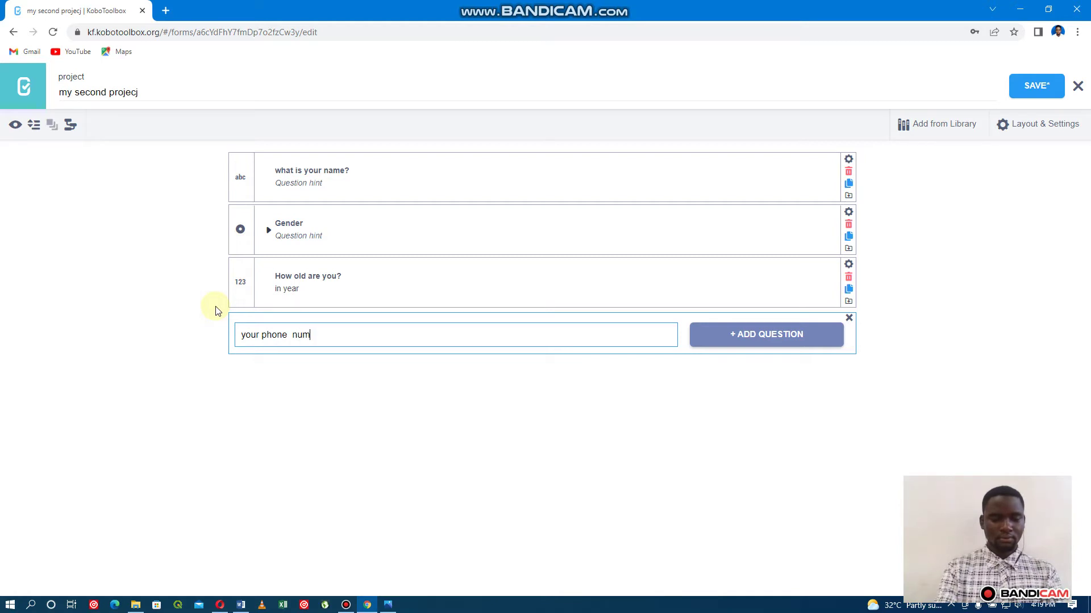
text(ber)
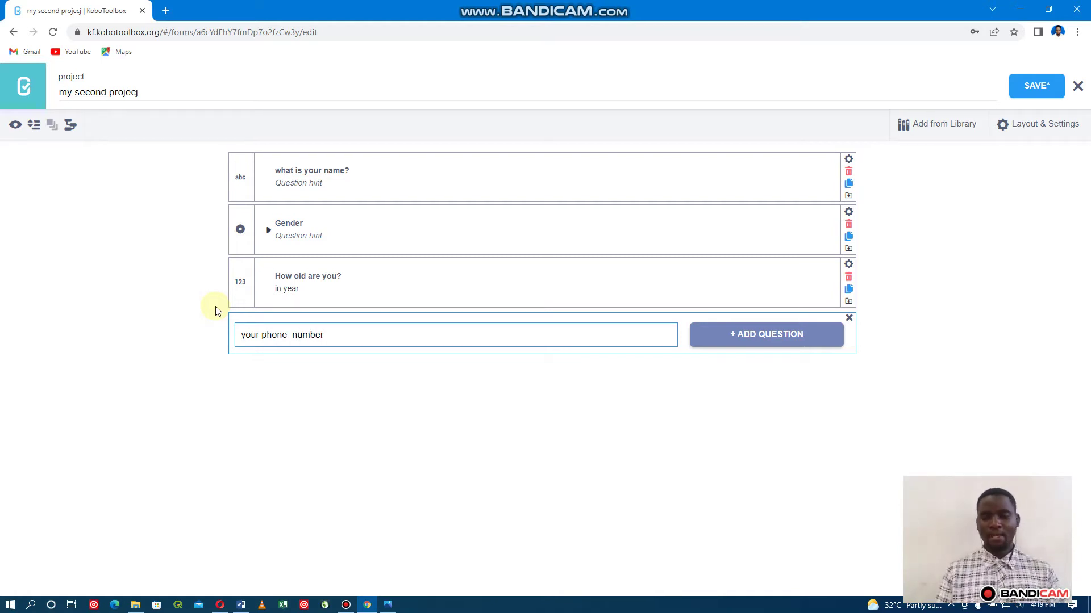
key(Return)
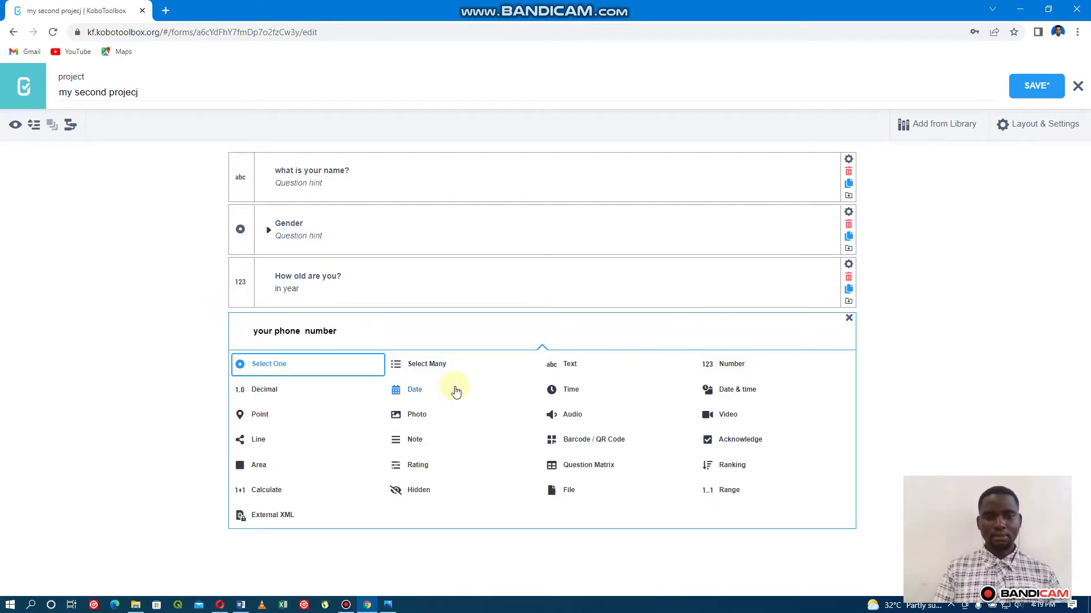
click(738, 372)
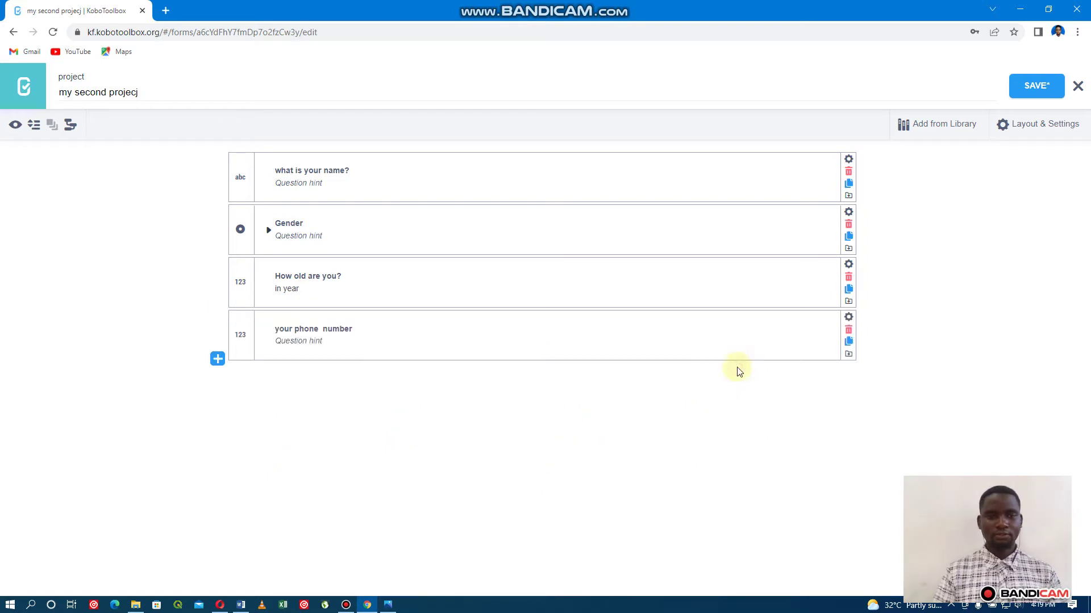
click(1035, 85)
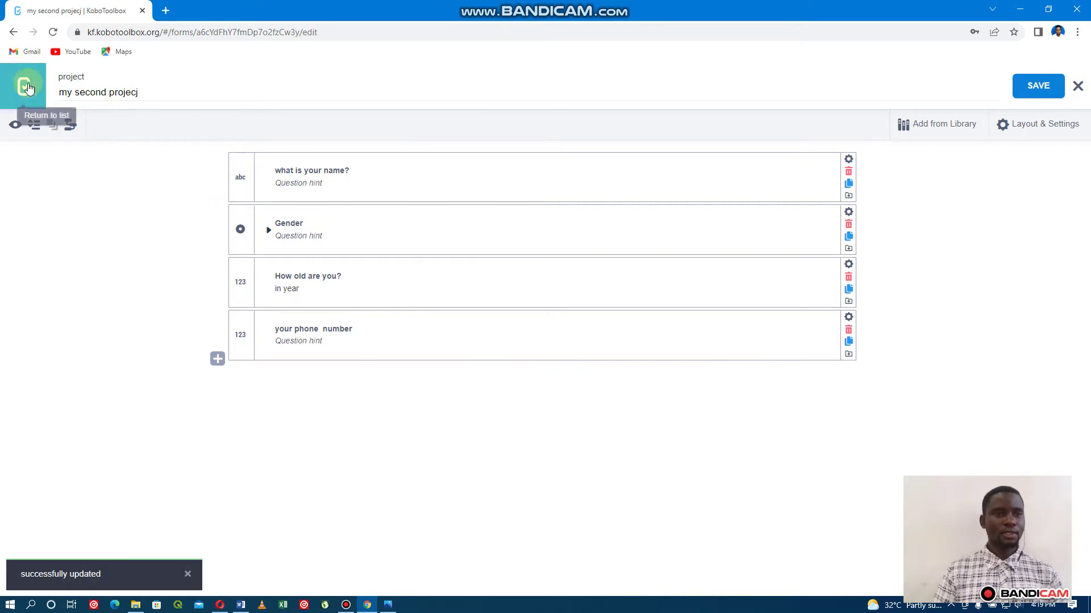
click(16, 125)
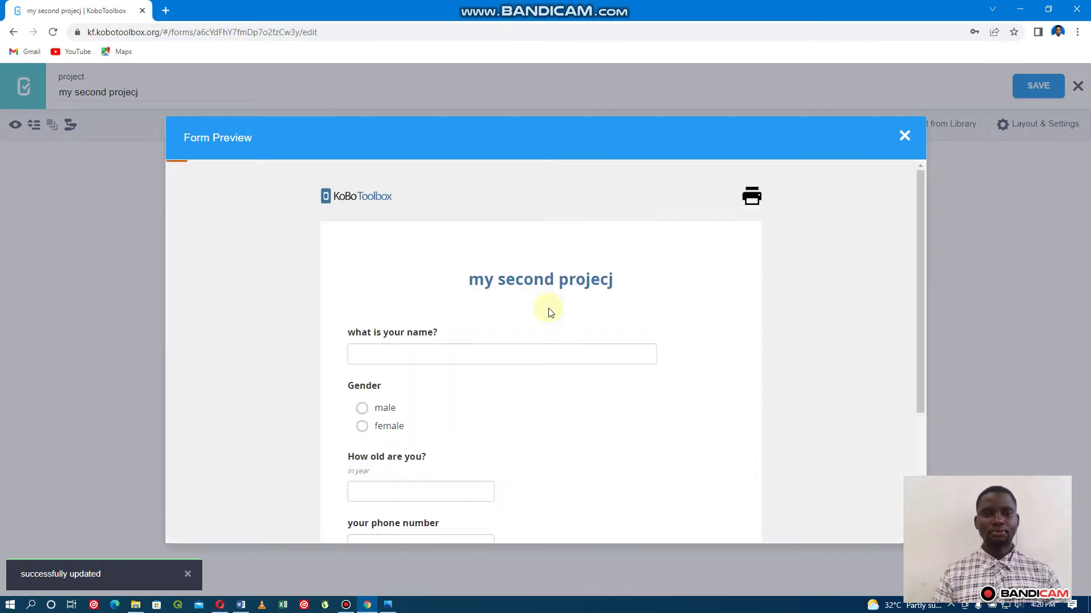
scroll(441, 348, down, 3)
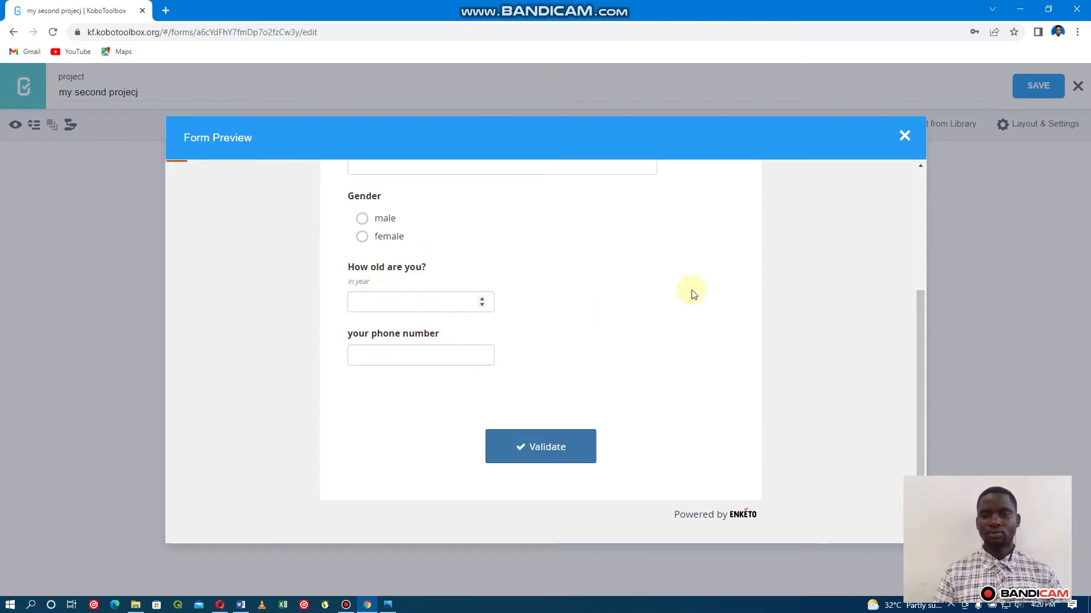
click(905, 136)
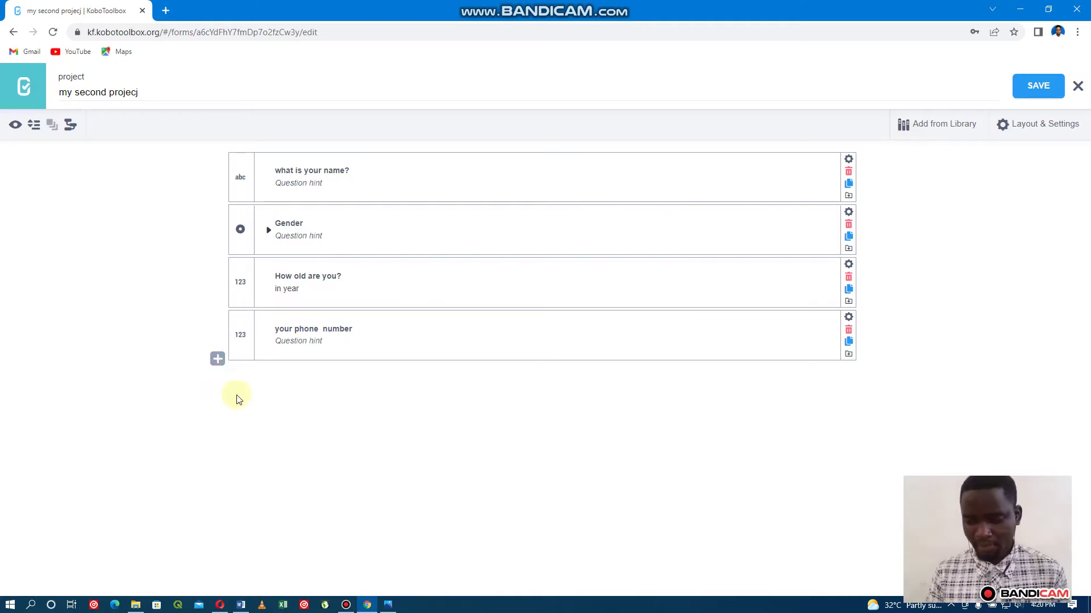
click(218, 359)
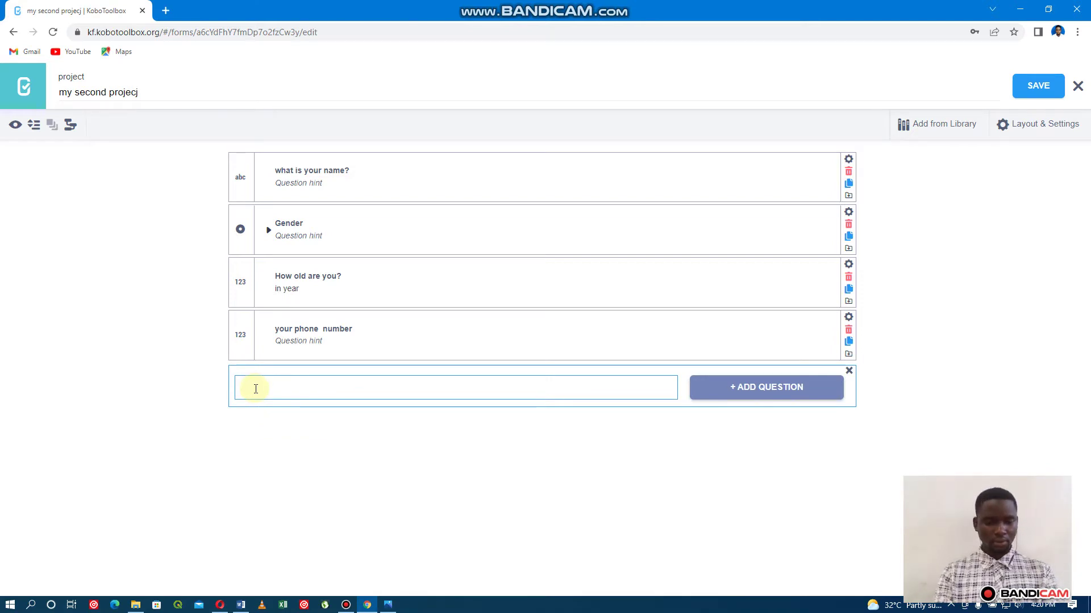
Add 'Are you married?' as a Select One question below the phone number question.
text(A)
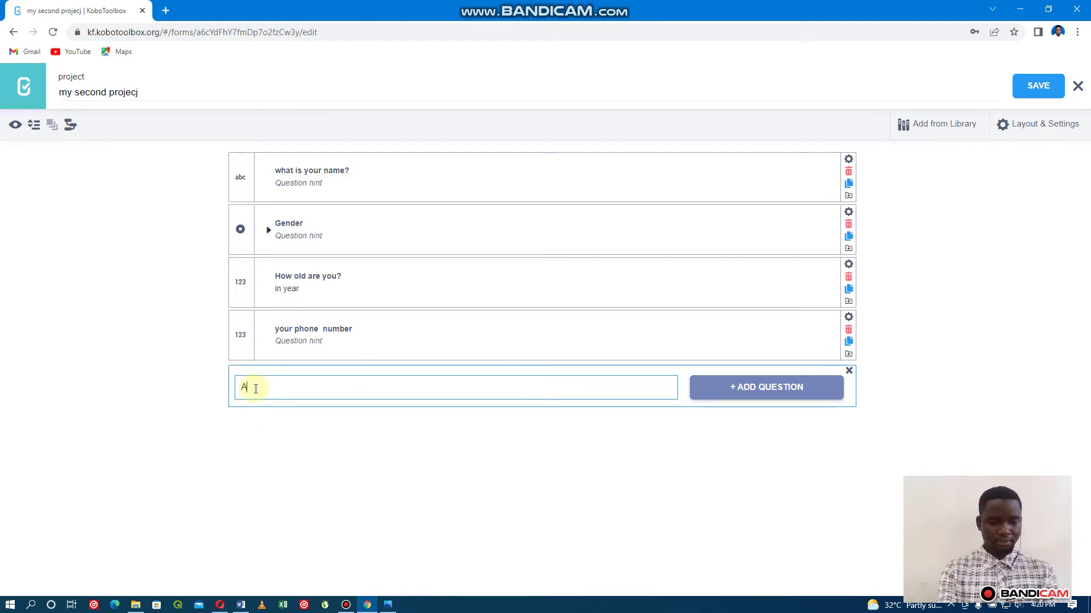
text(re you)
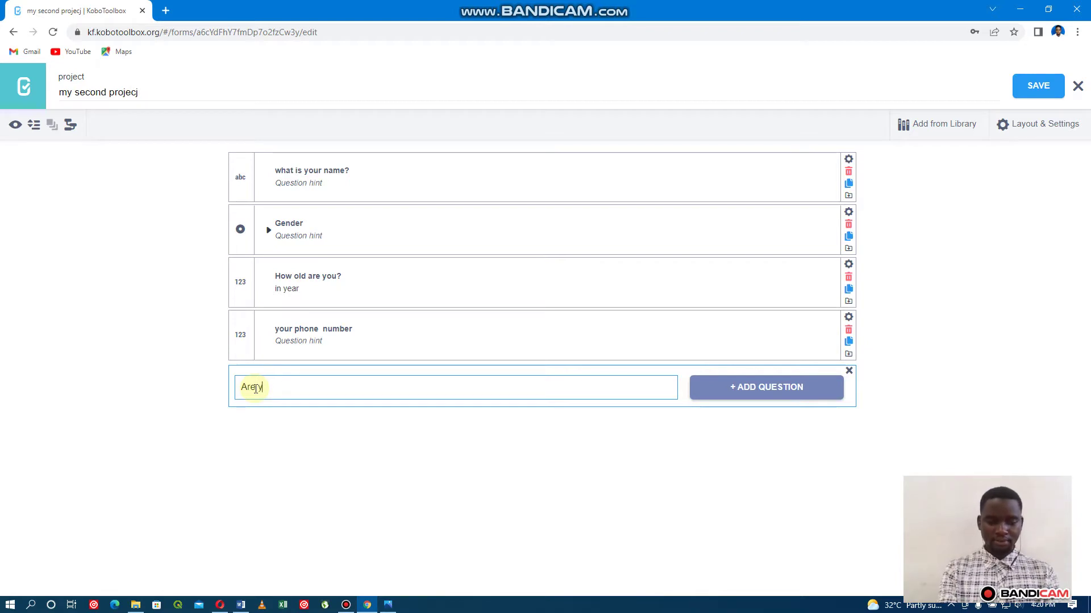
text(ma)
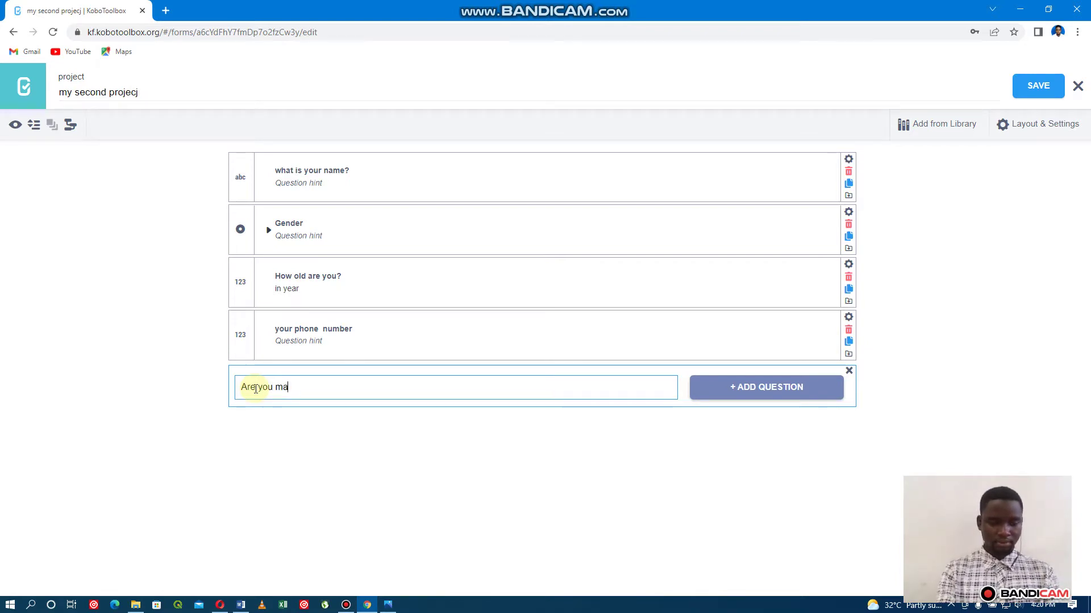
text(rried)
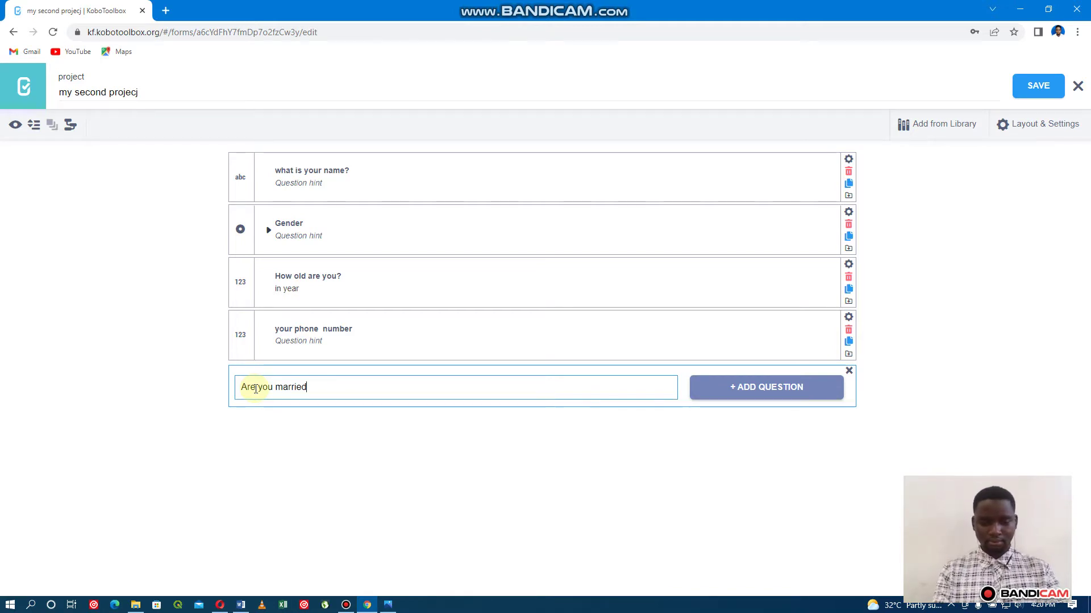
text(?)
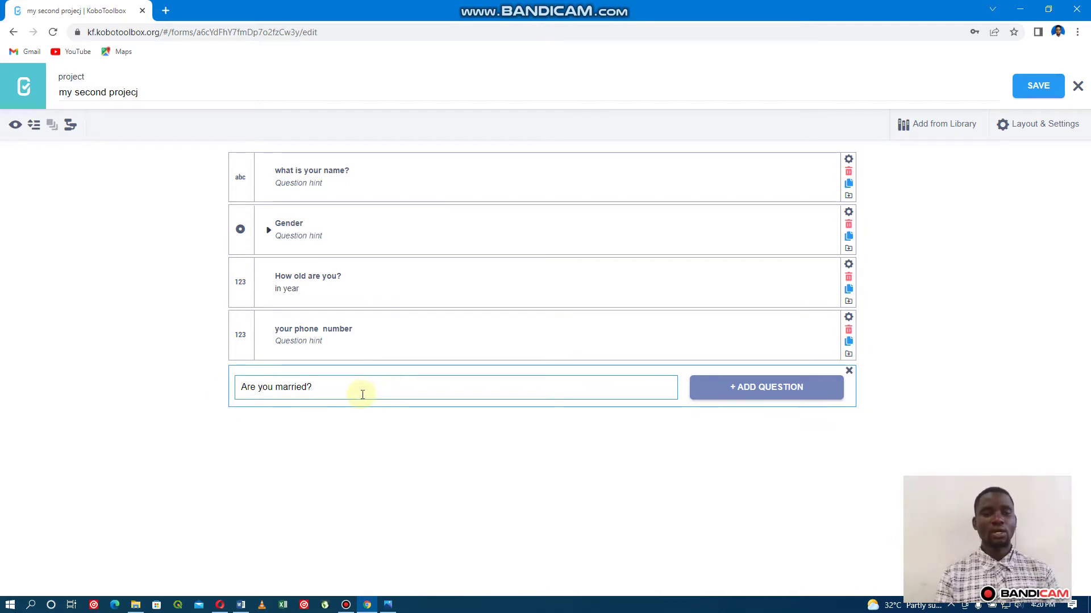
key(Return)
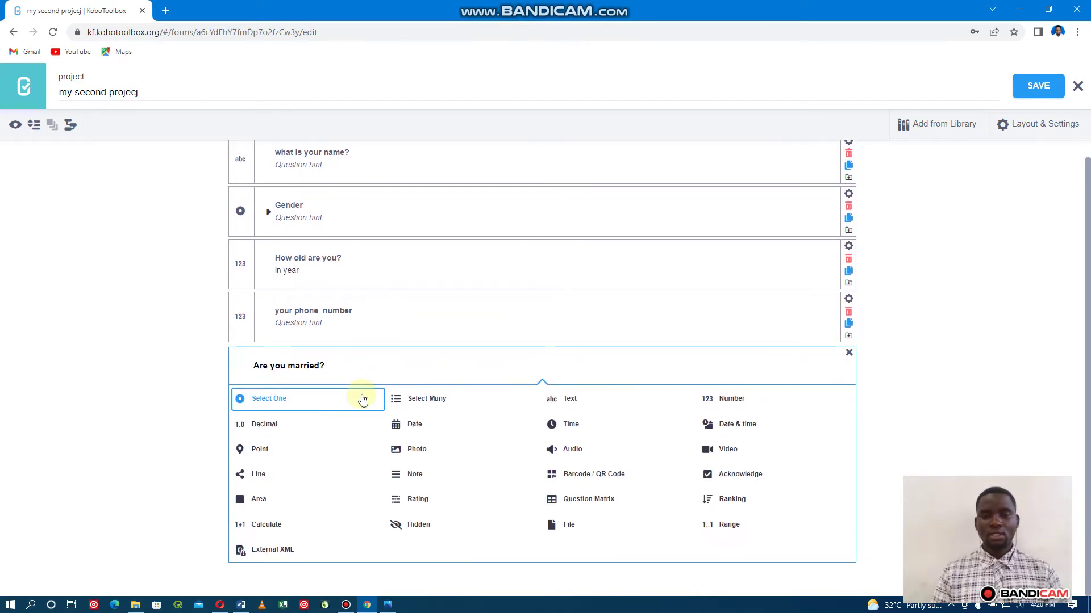
click(269, 400)
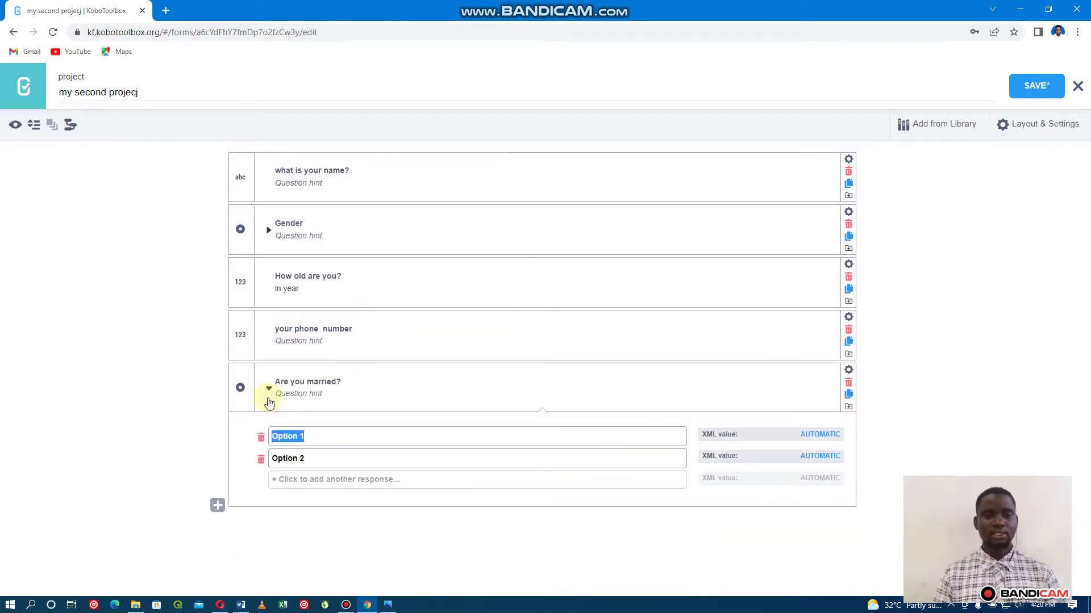
Change the marriage question's options to Yes and No, save, and collapse its answers.
key(BackSpace)
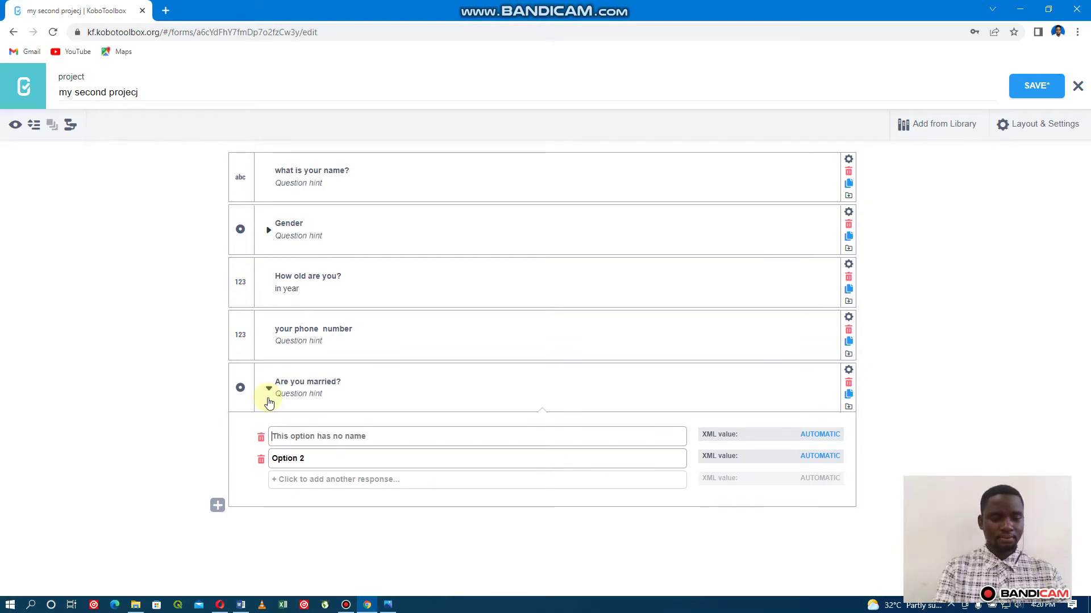
text(Yesw)
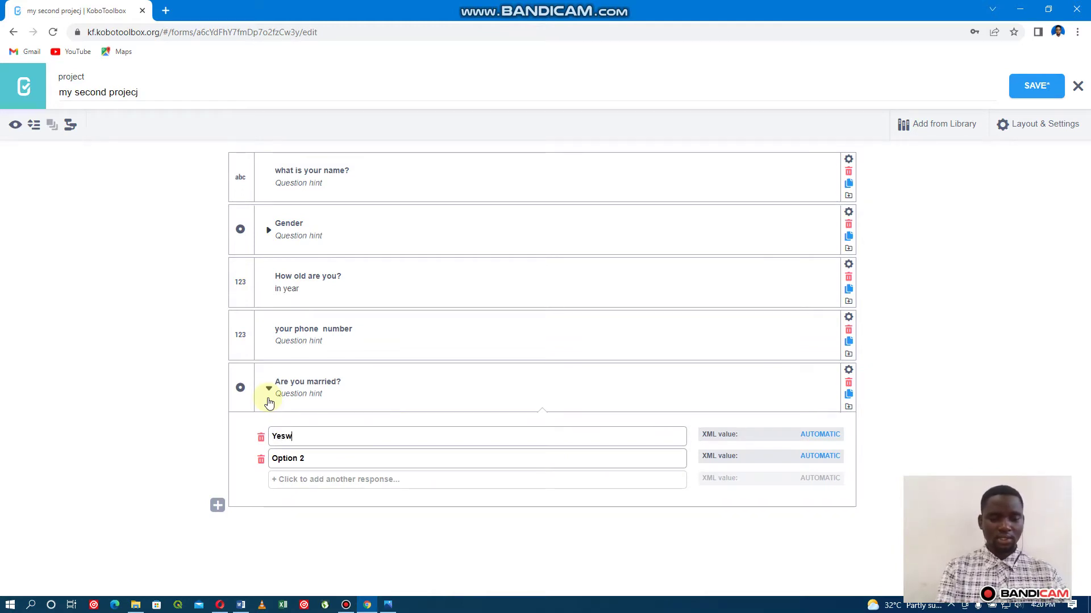
key(BackSpace)
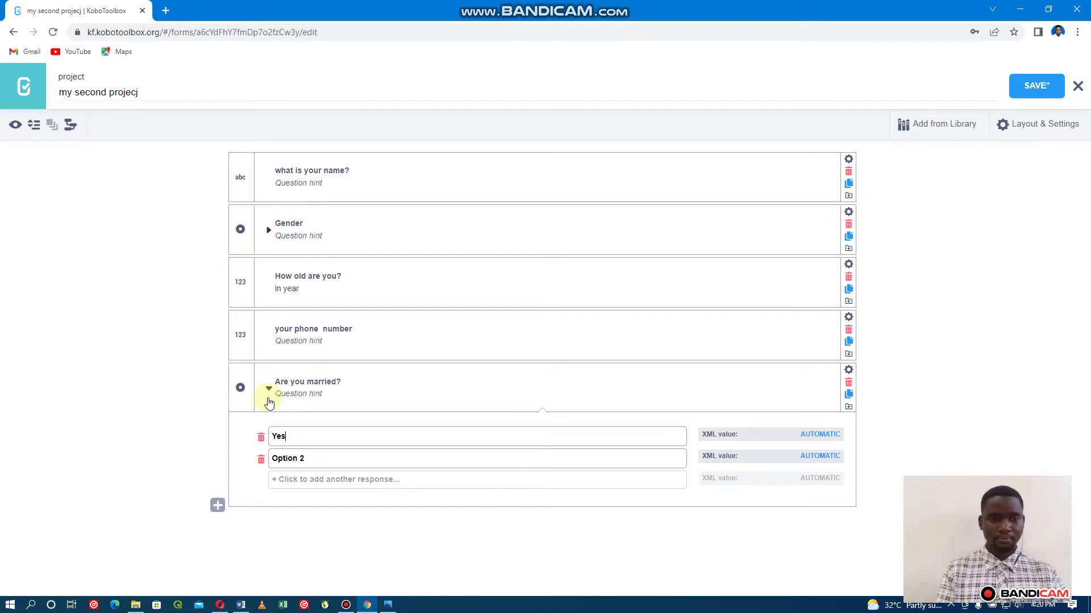
key(Tab)
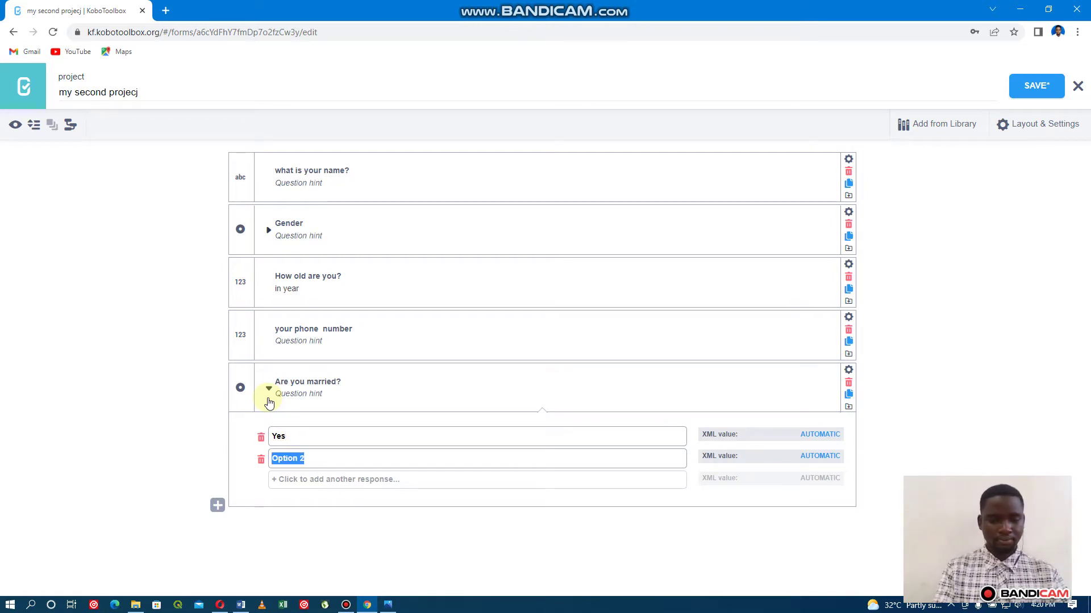
text(N)
key(BackSpace)
text(No)
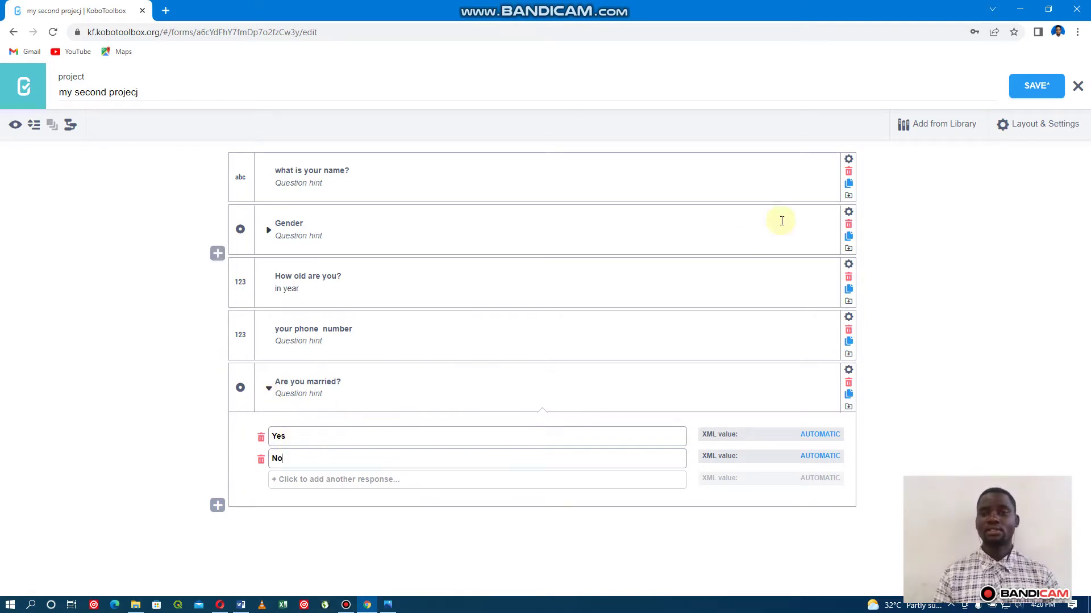
click(1043, 88)
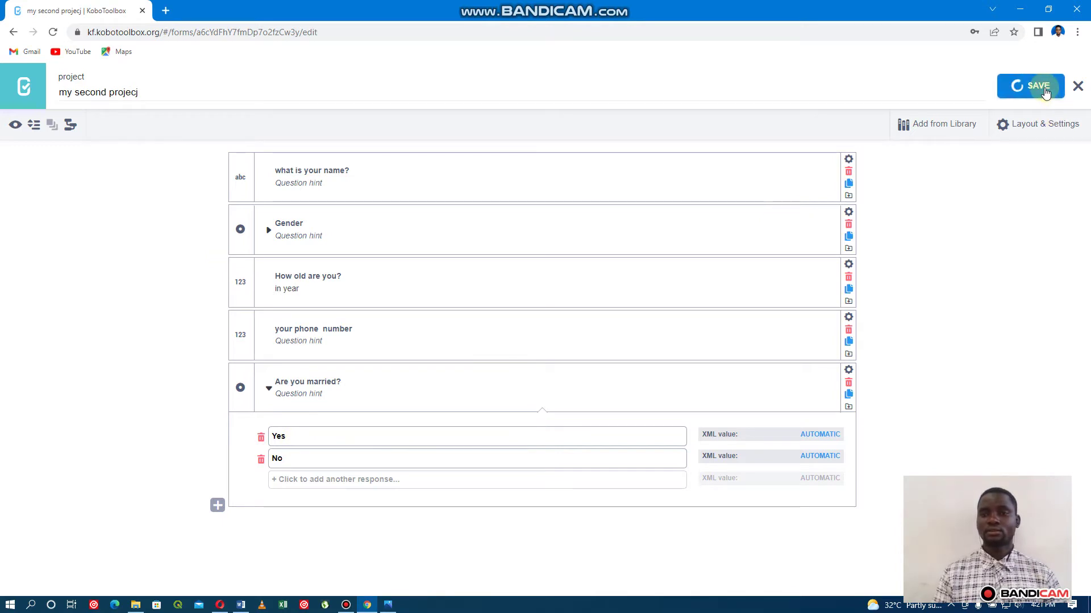
click(269, 389)
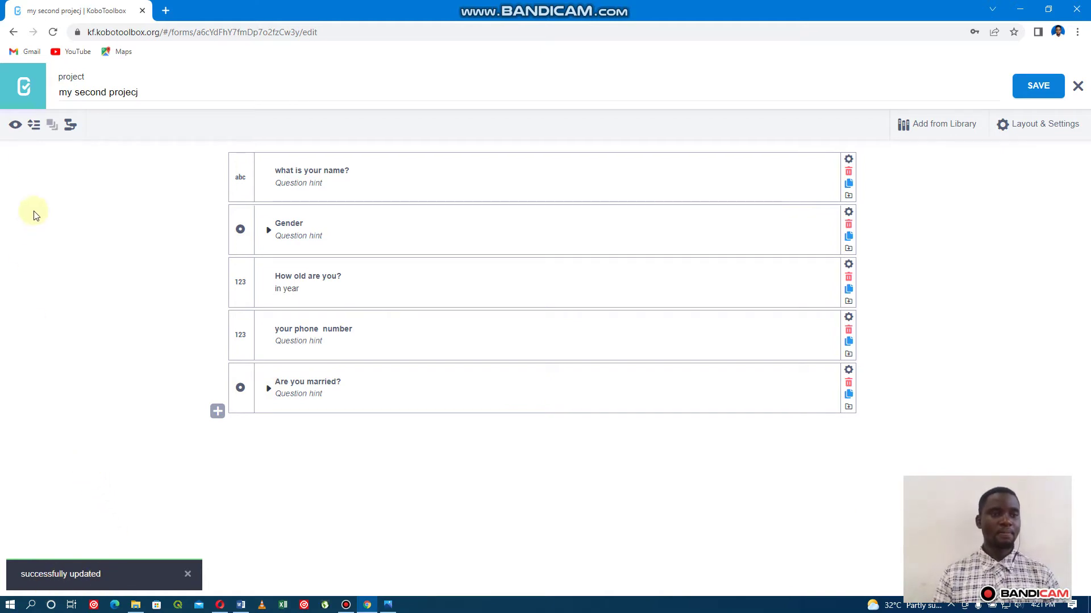
Preview the form, scroll through it to the marital status question, then close the preview.
click(15, 125)
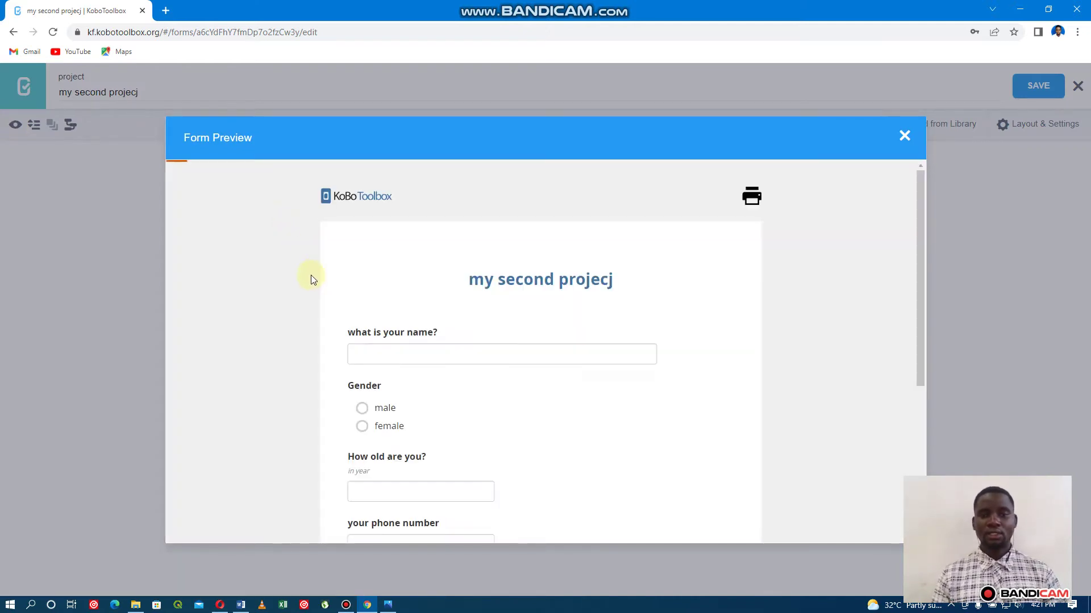
scroll(432, 333, down, 5)
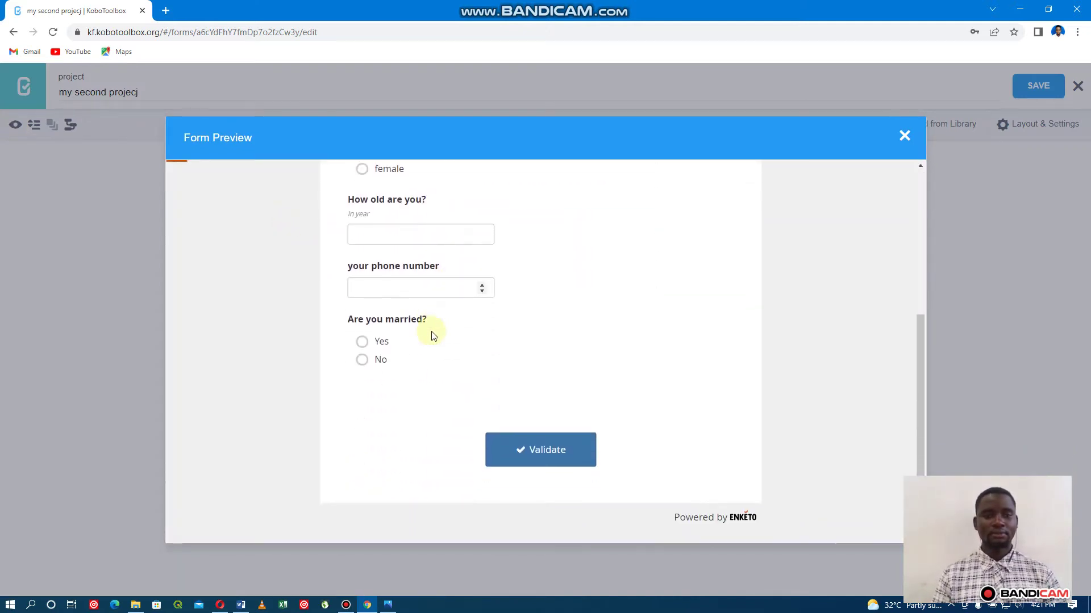
scroll(431, 334, up, 5)
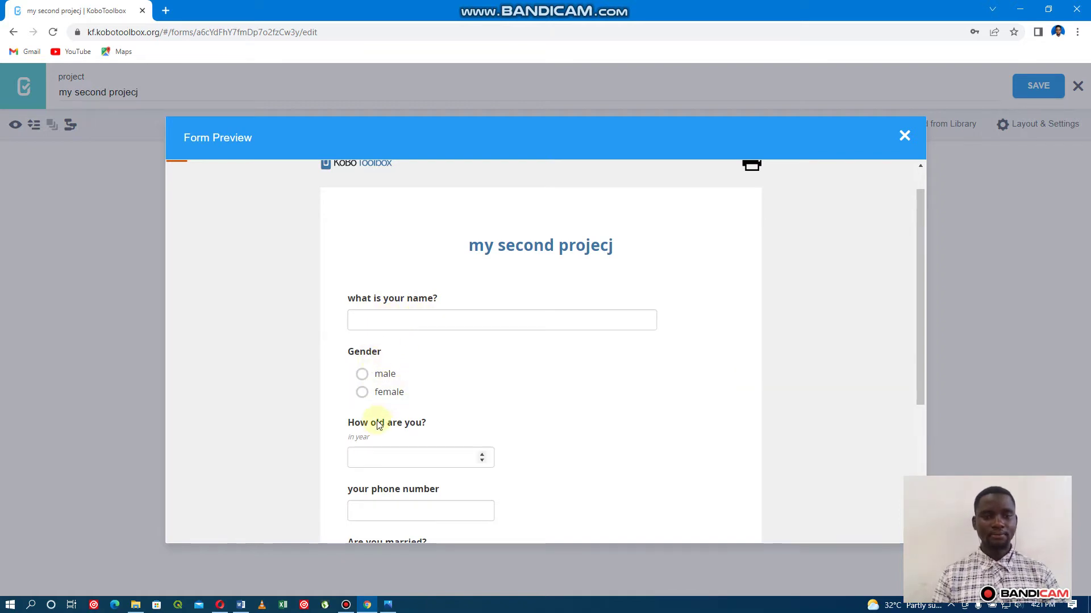
scroll(378, 423, down, 2)
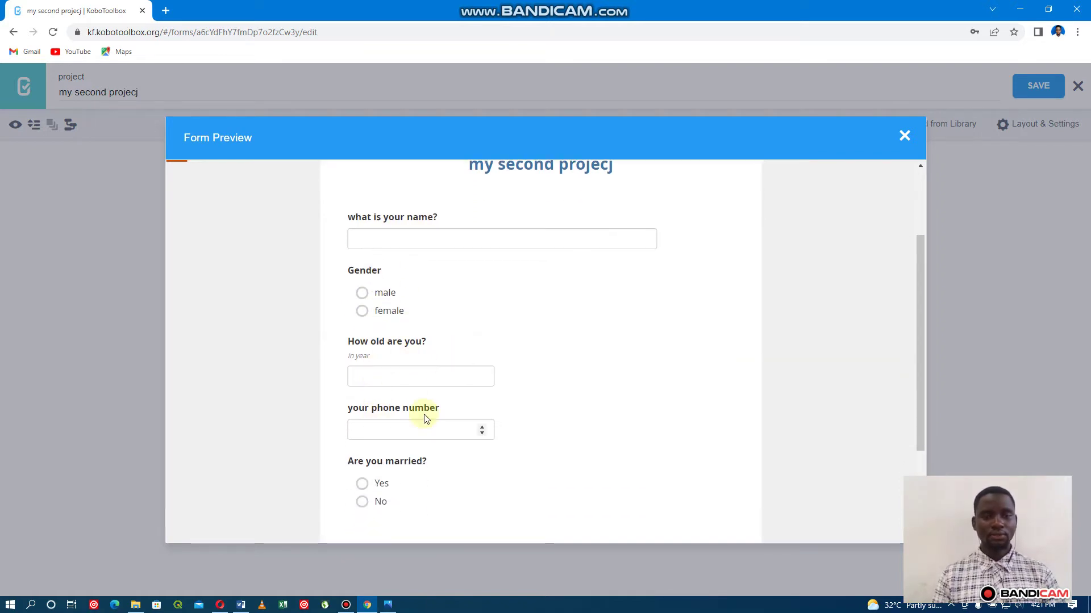
scroll(426, 418, down, 1)
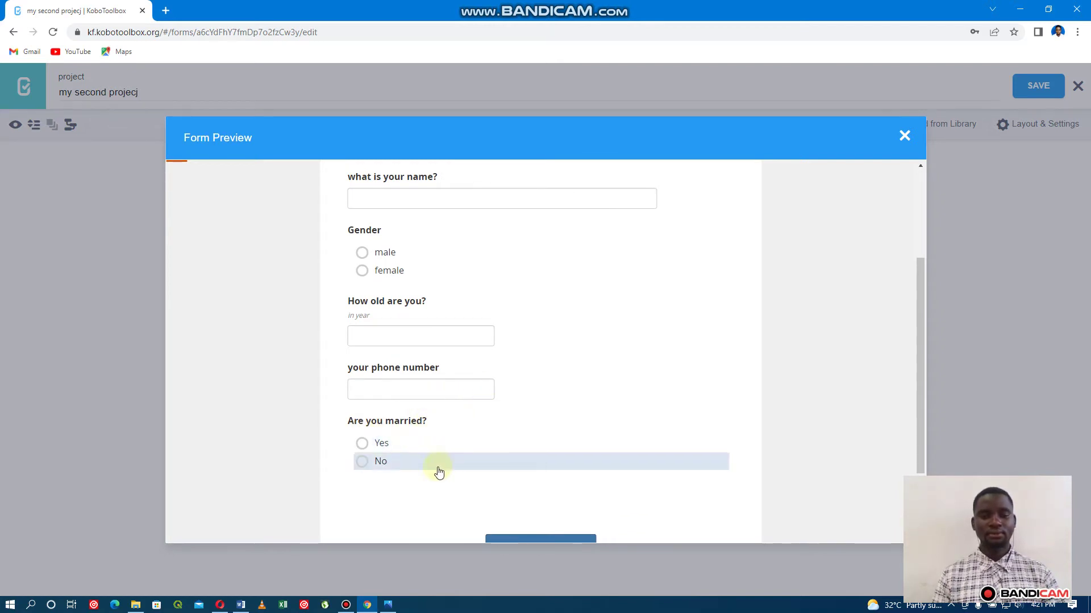
scroll(440, 381, up, 3)
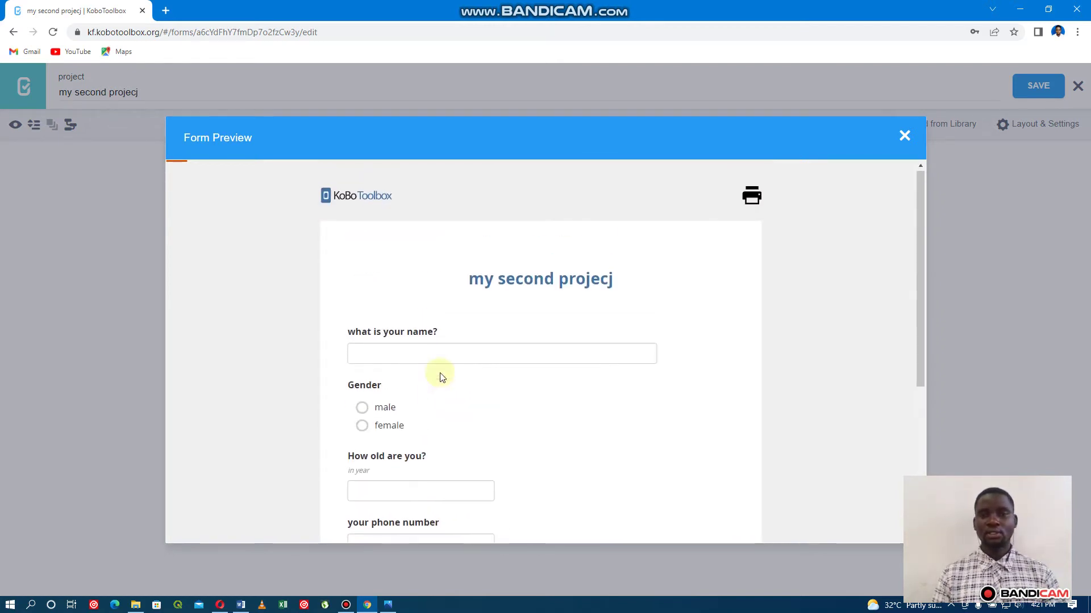
scroll(442, 377, down, 5)
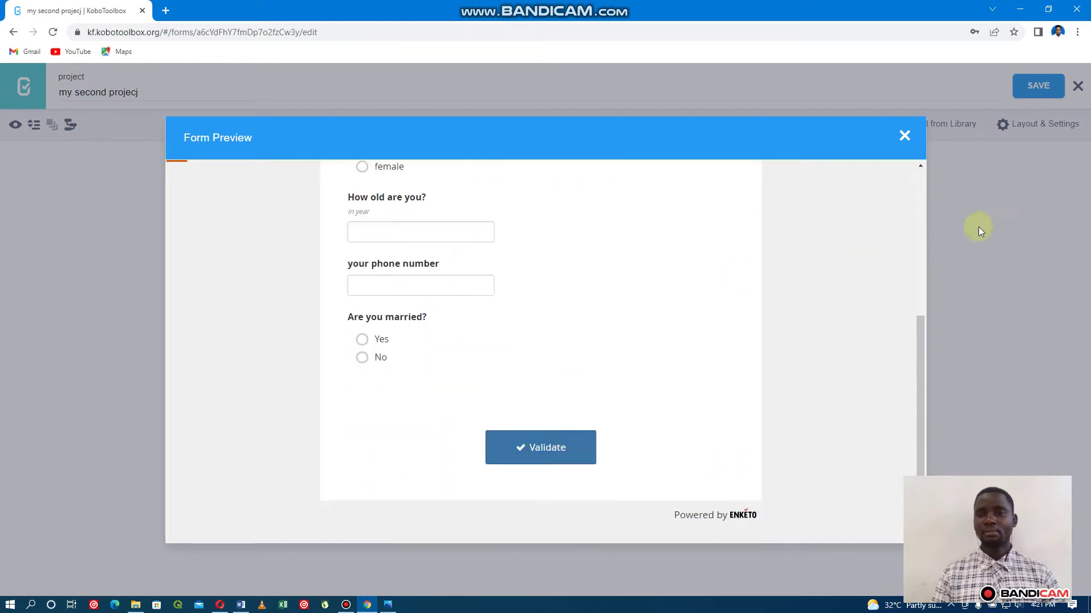
click(905, 138)
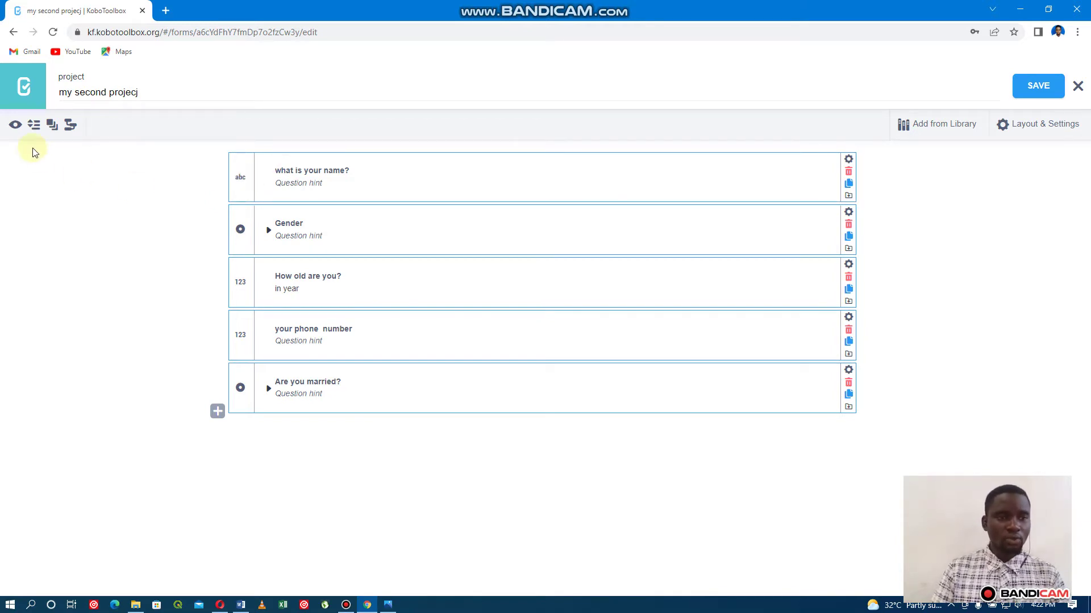
Wrap the five questions, 'what is your name?' through 'Are you married?', into one group.
click(53, 127)
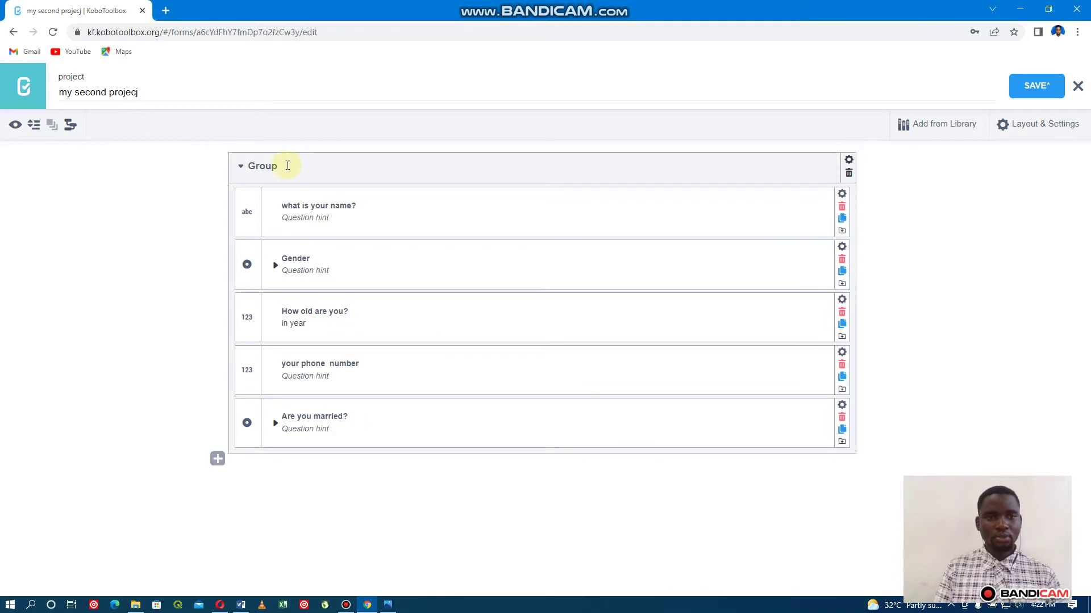
Rename the default group to 'respondents details' and collapse it.
click(283, 169)
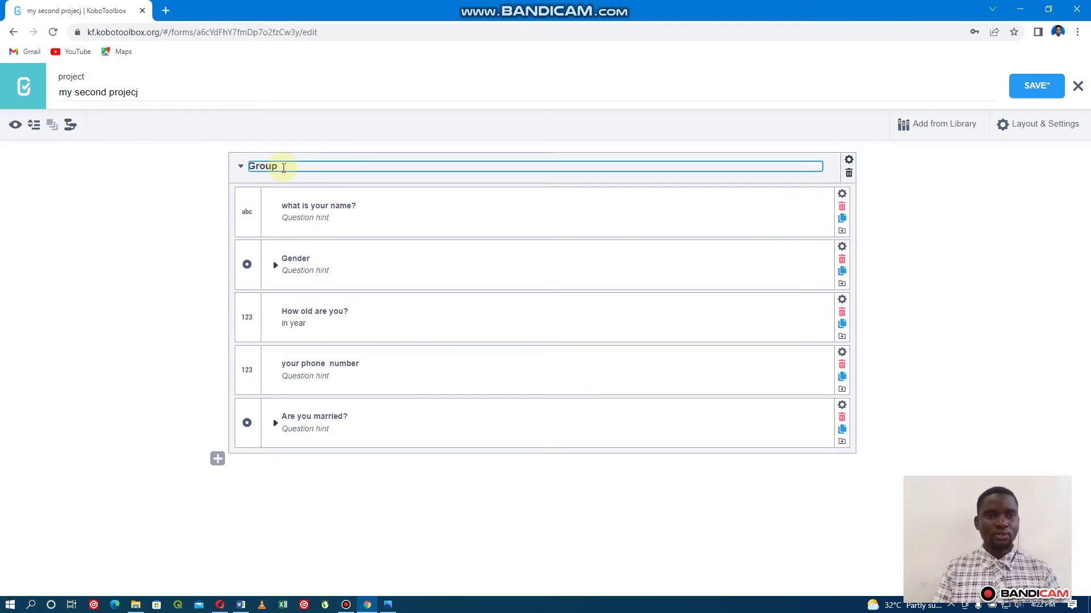
double_click(283, 168)
key(BackSpace)
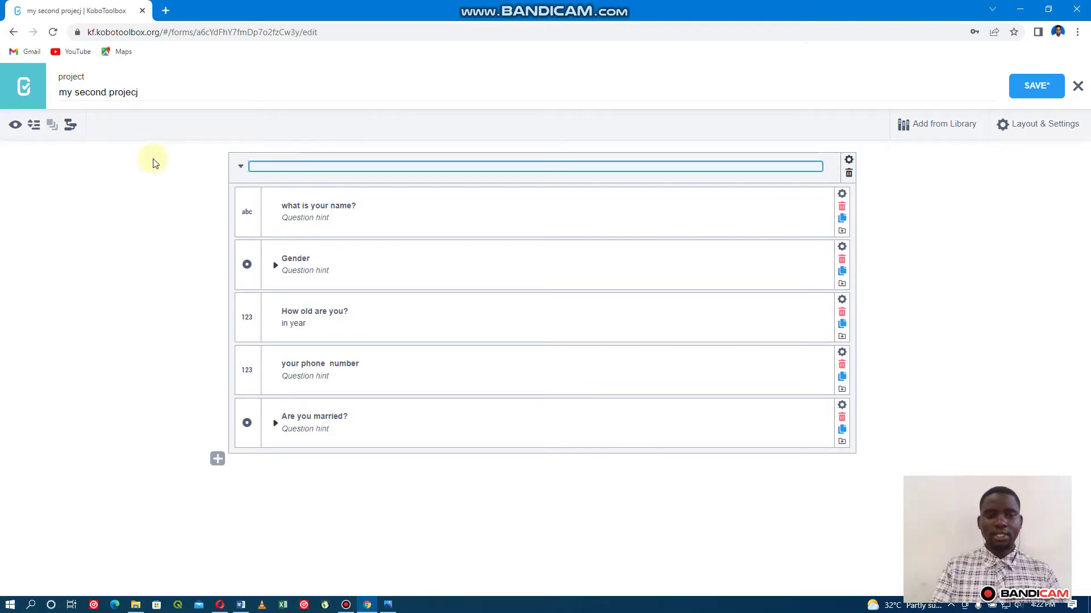
text(respo)
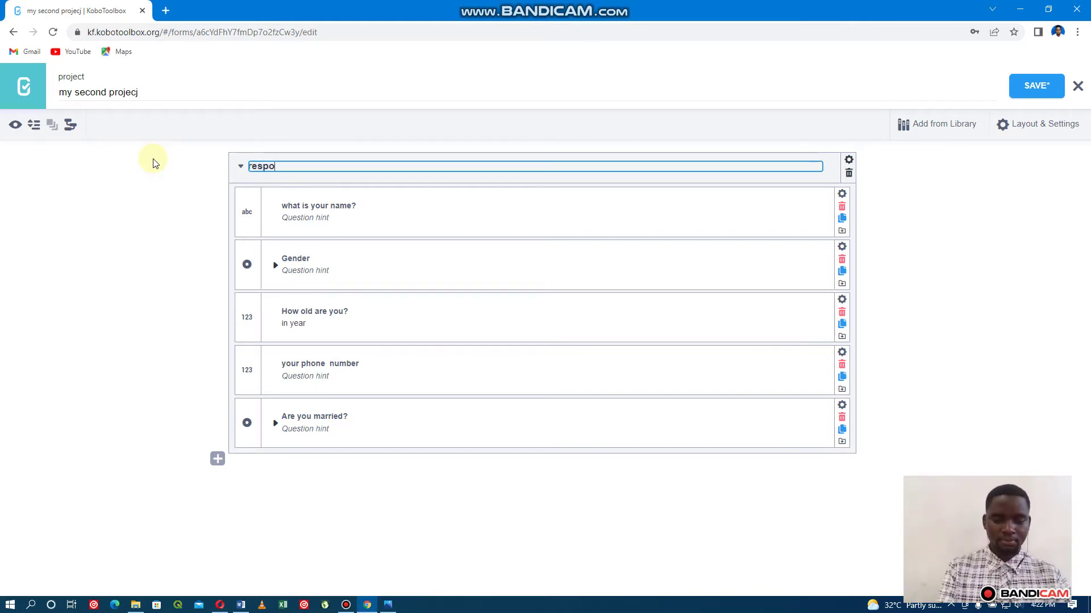
text(ndents de)
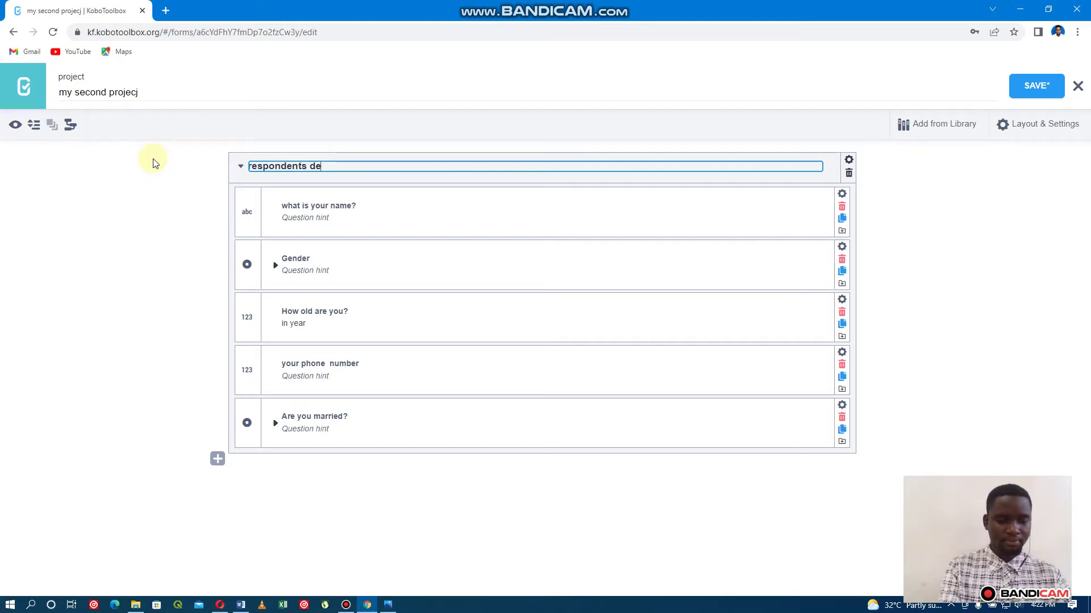
text(tails)
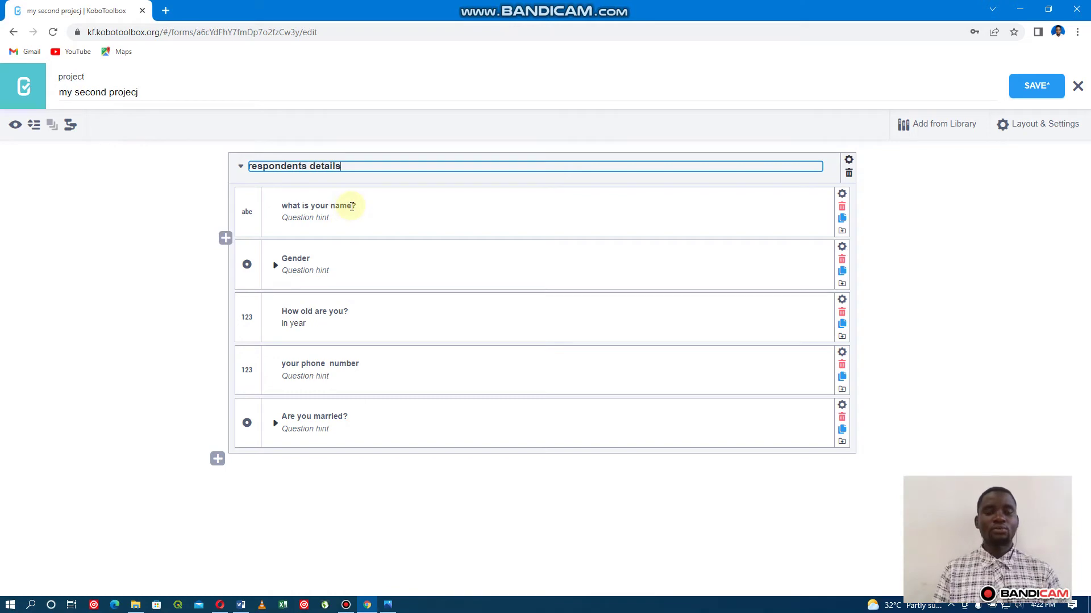
click(242, 168)
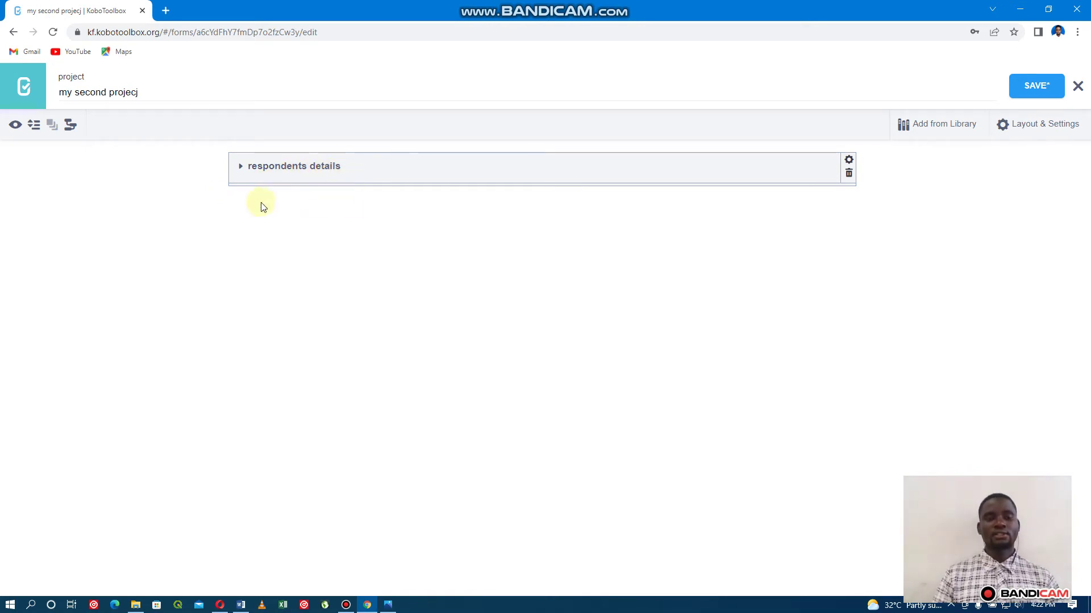
mouse_move(232, 191)
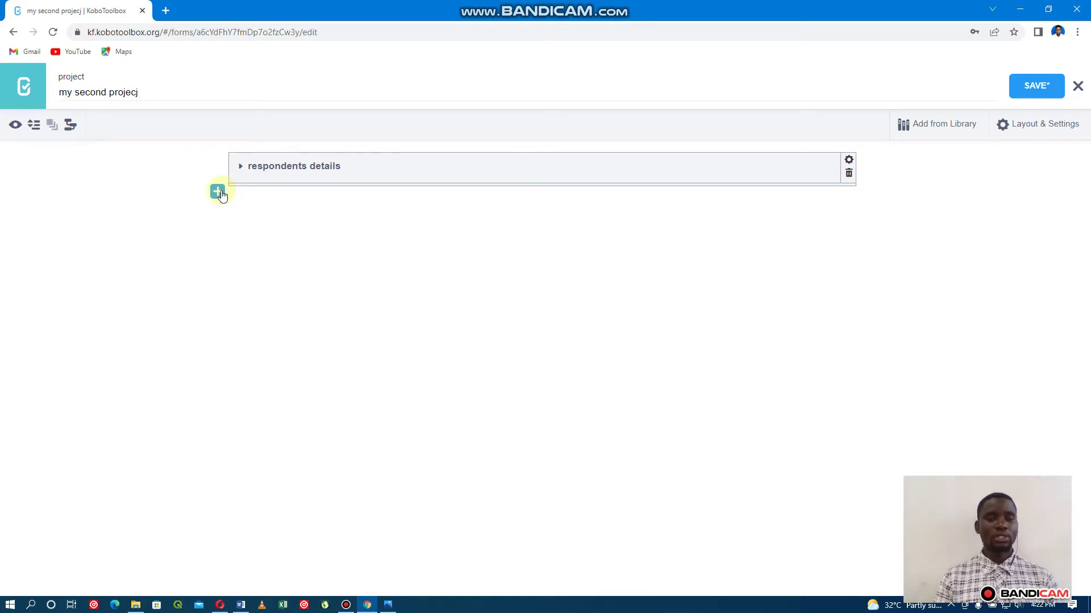
Add the Number question 'How many people in your household?' after the respondents details group.
click(218, 193)
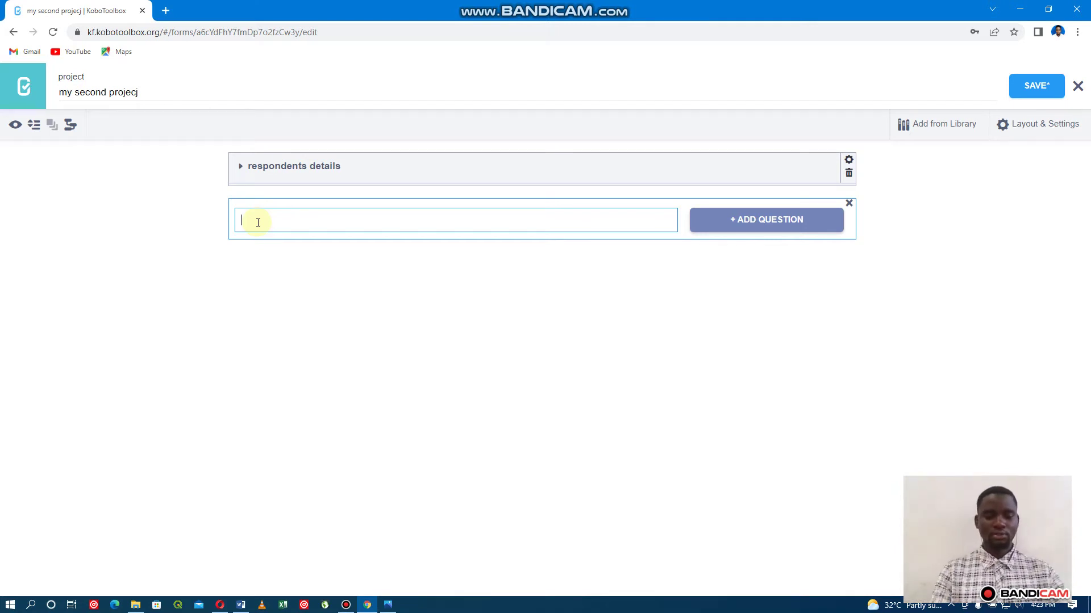
text(How many)
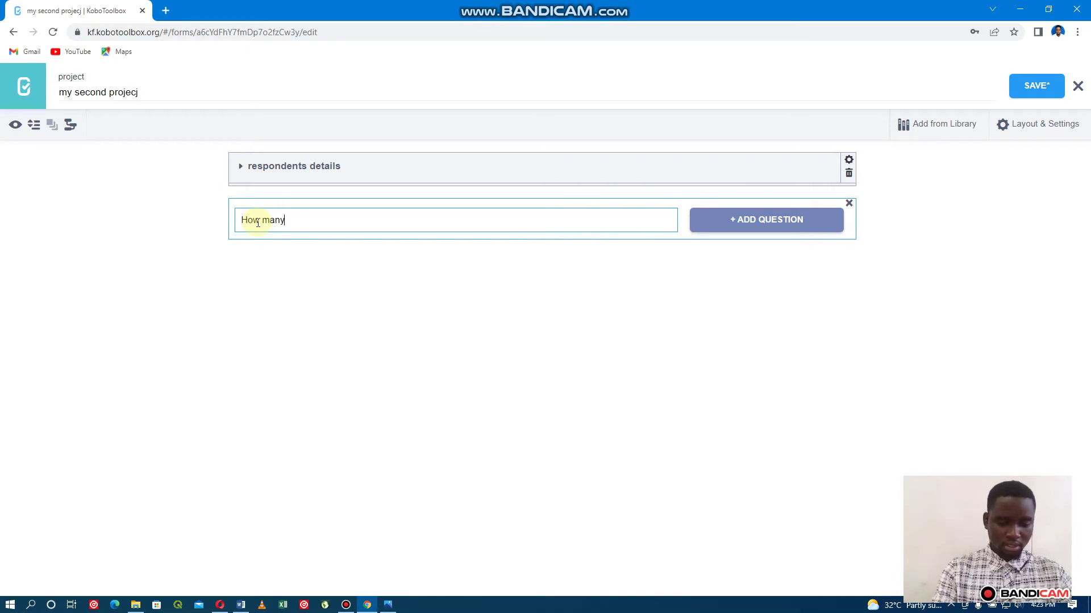
text( people)
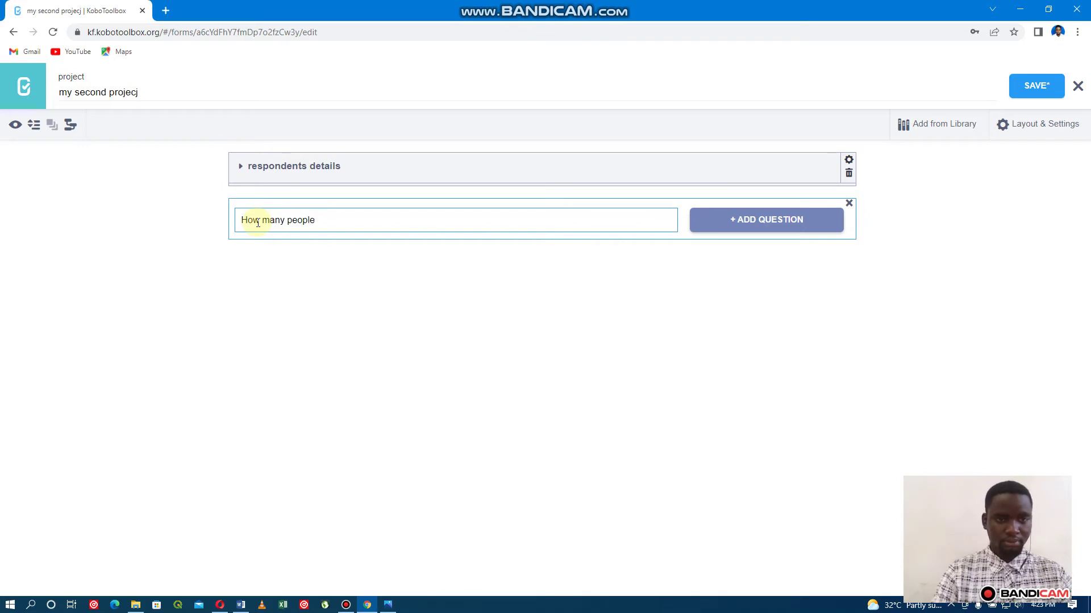
text( in )
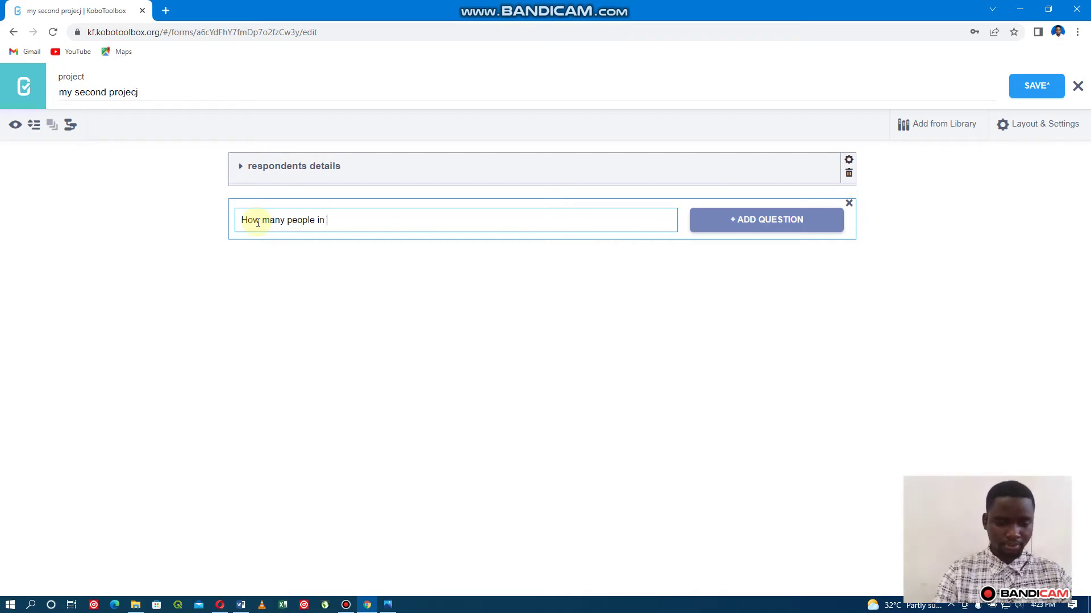
text(your )
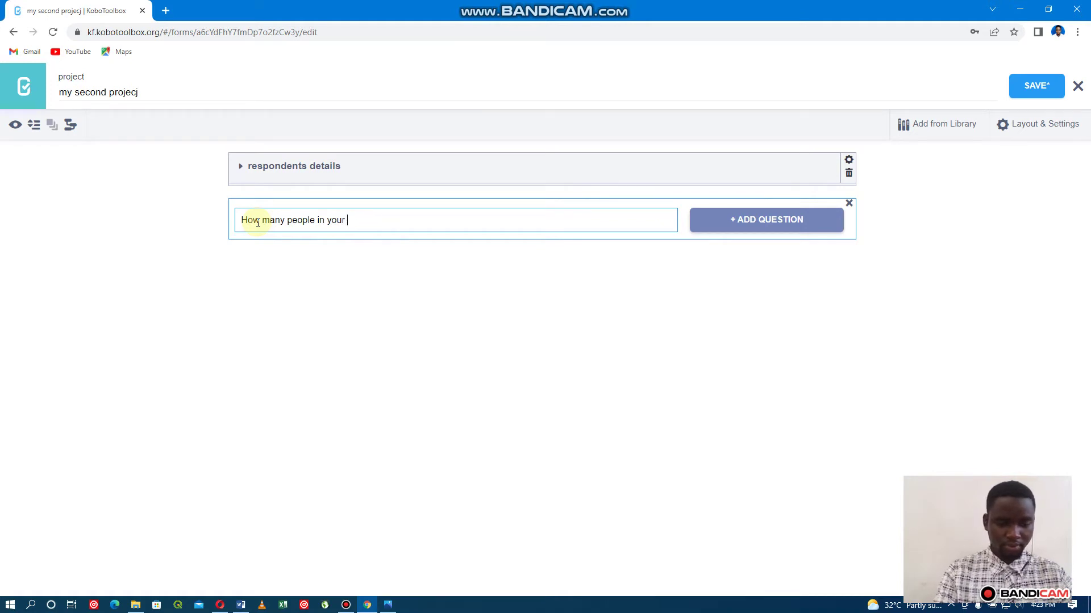
text(hou)
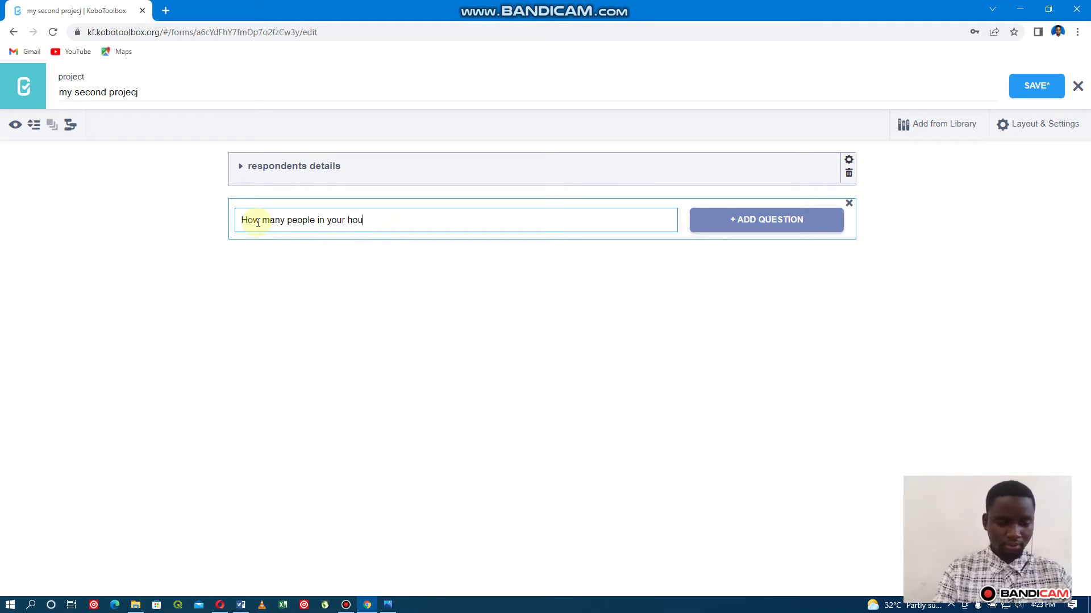
text(sehold?)
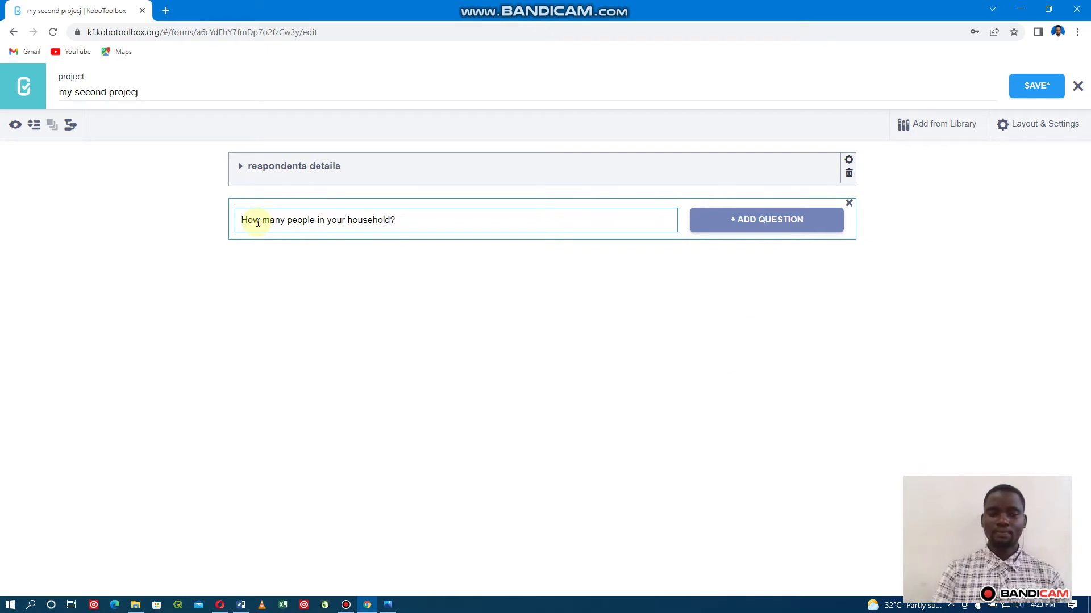
key(Return)
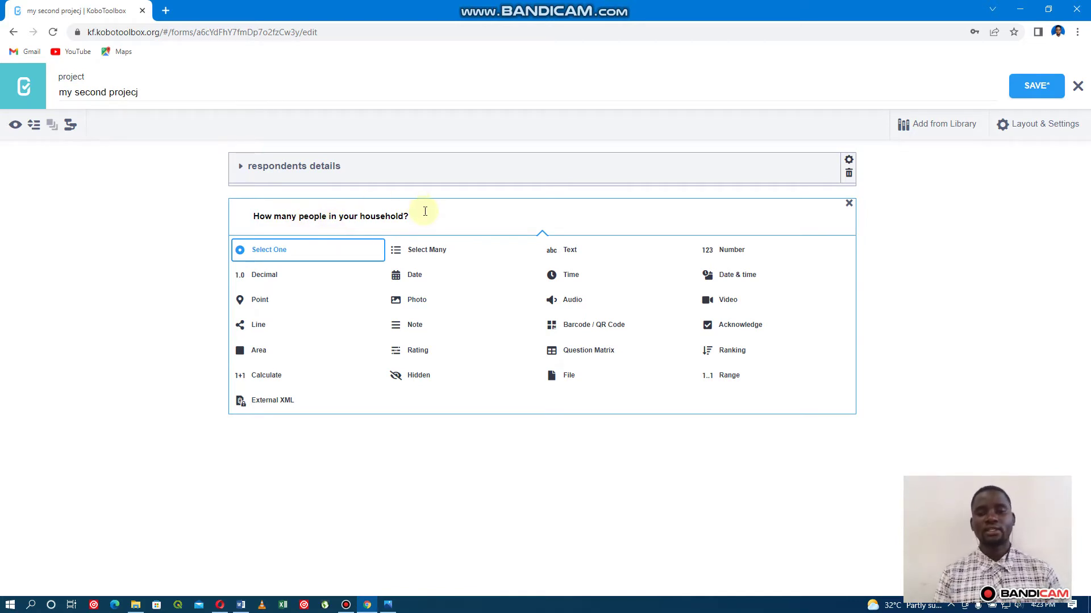
click(727, 251)
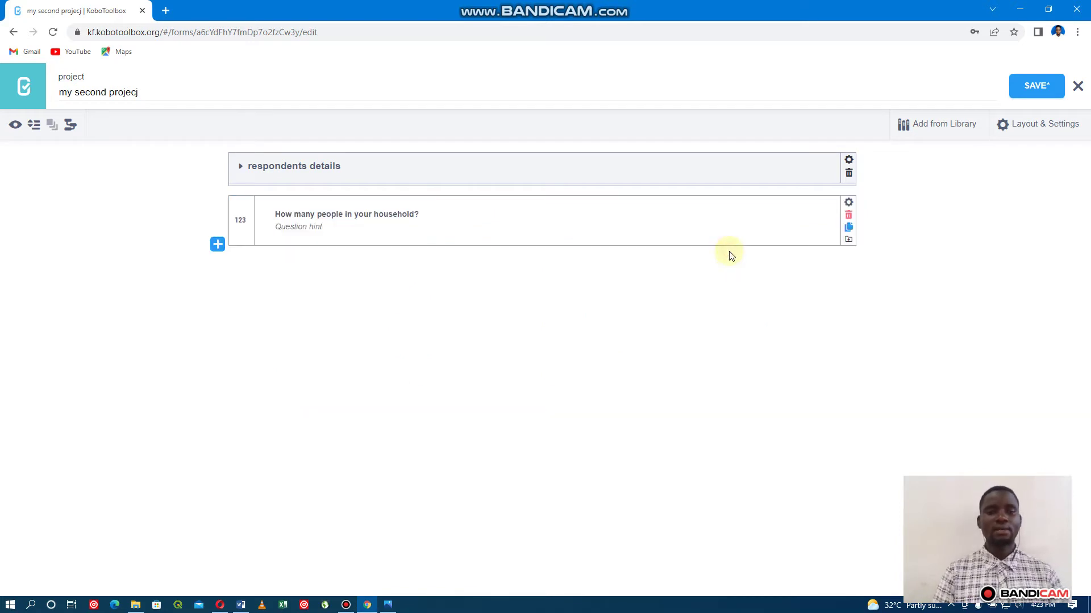
Save, then preview the form, test the household field with 2345, and close the preview.
click(1032, 85)
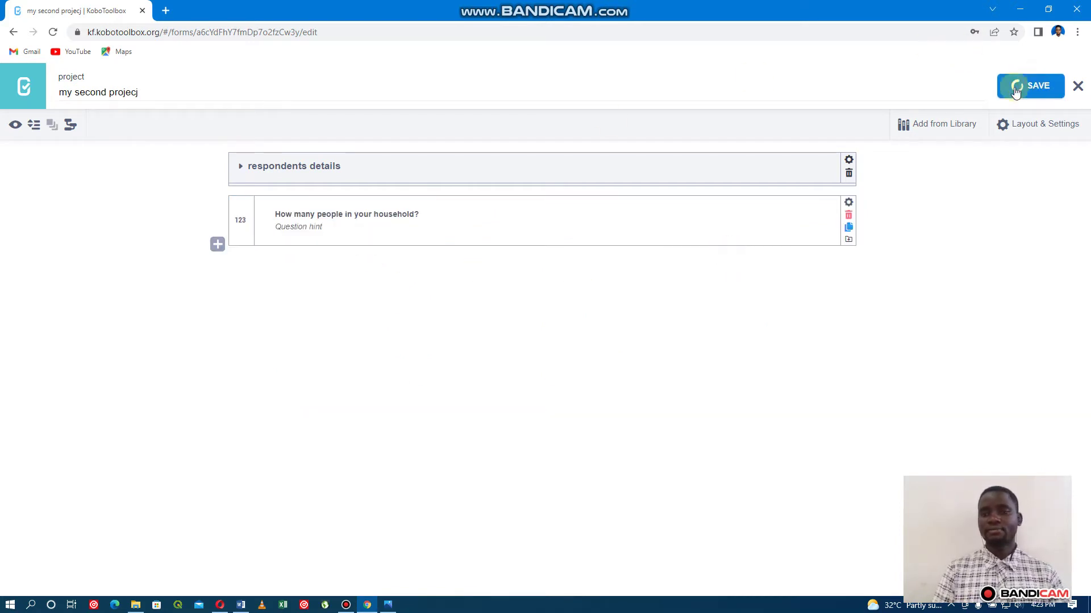
click(15, 125)
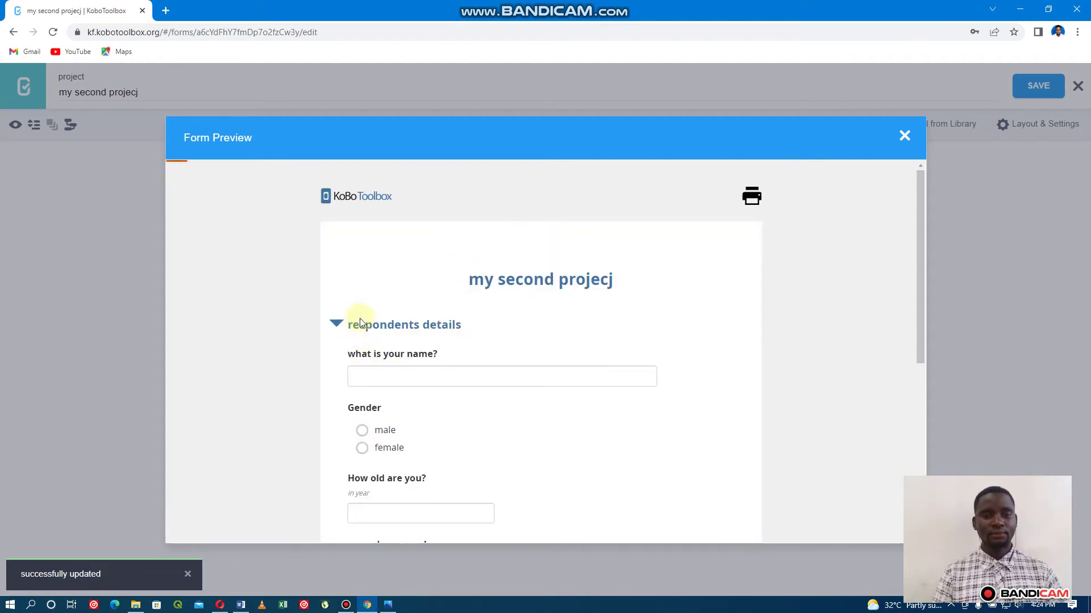
scroll(421, 328, down, 1)
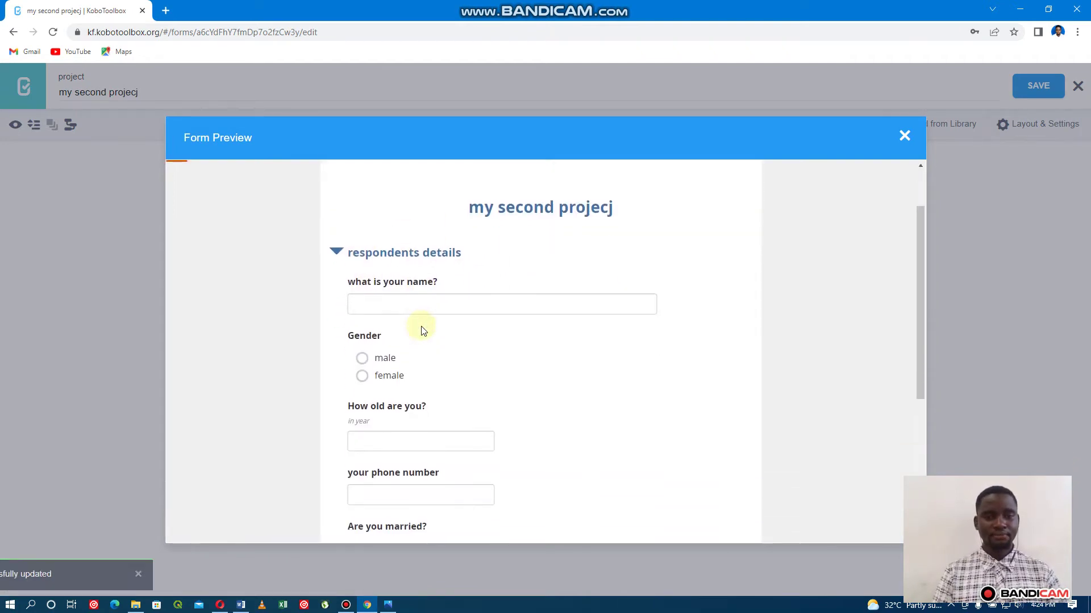
click(335, 253)
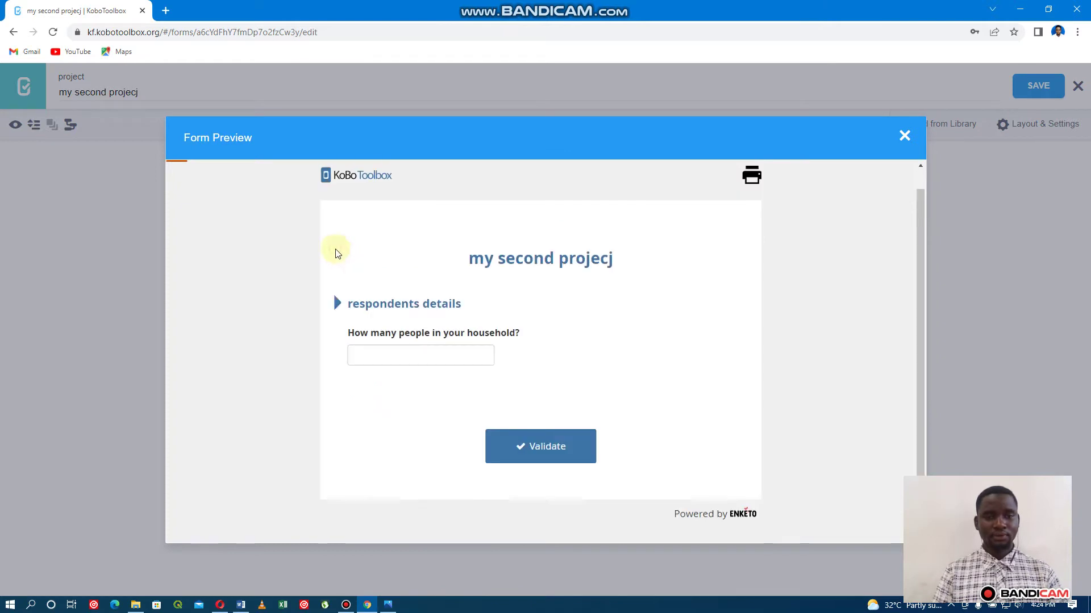
click(385, 356)
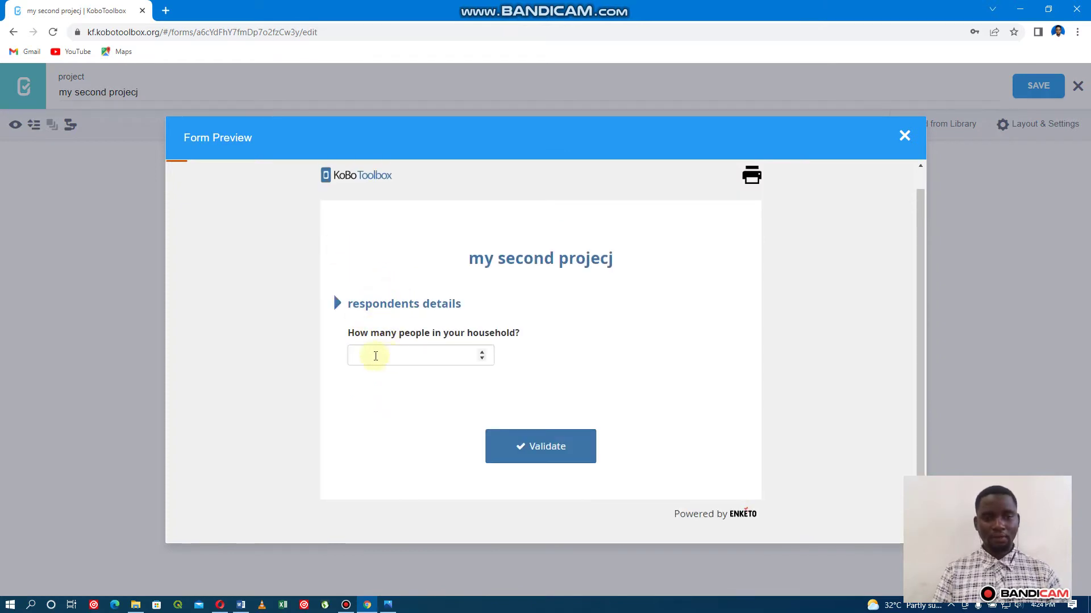
click(418, 357)
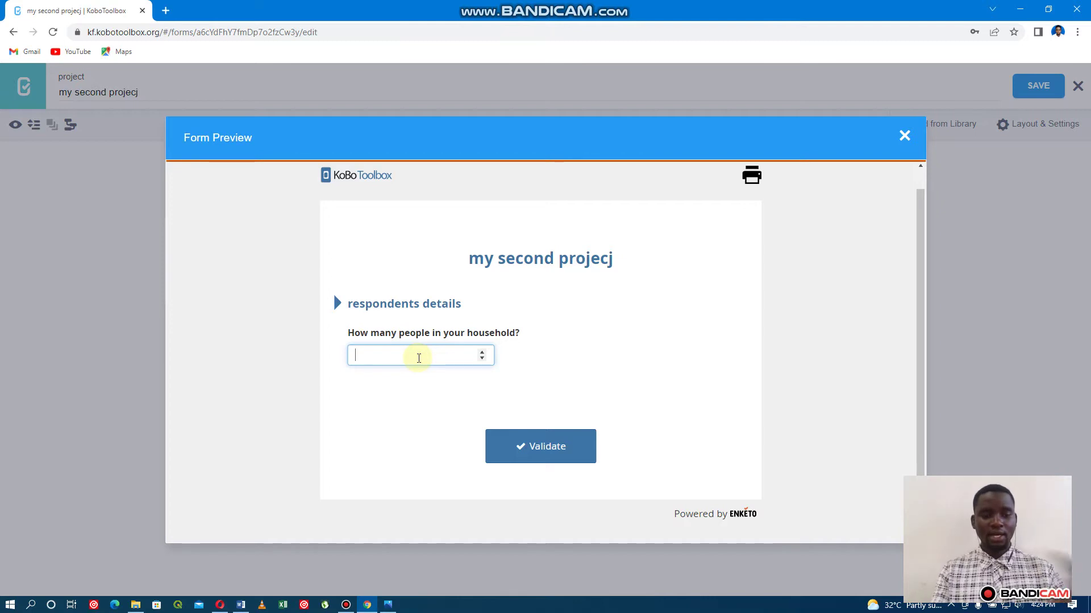
text(2345)
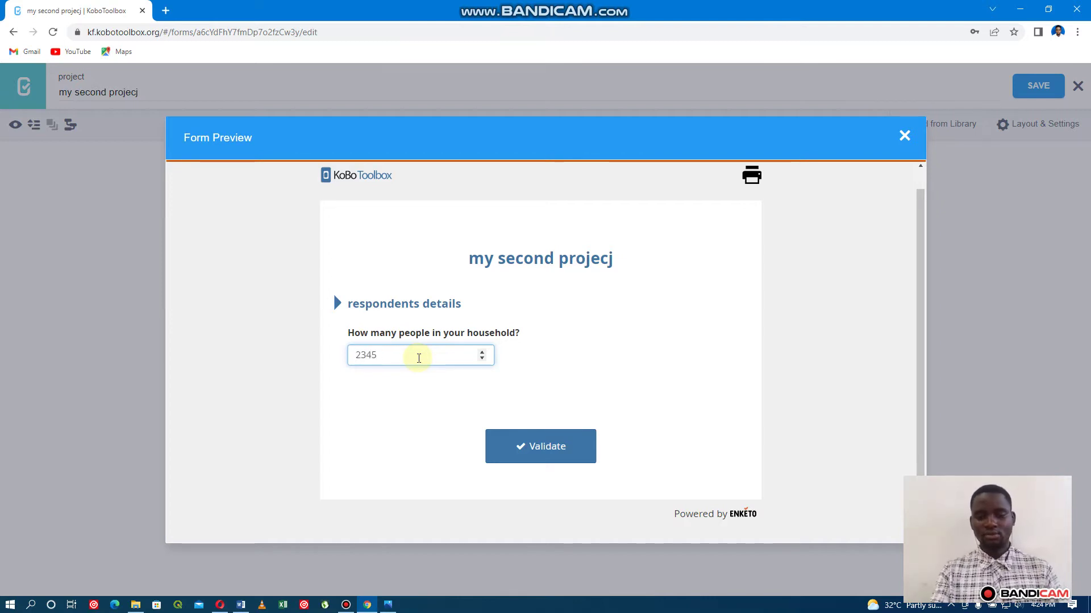
key(BackSpace)
key(BackSpace)
key(BackSpace)
key(BackSpace)
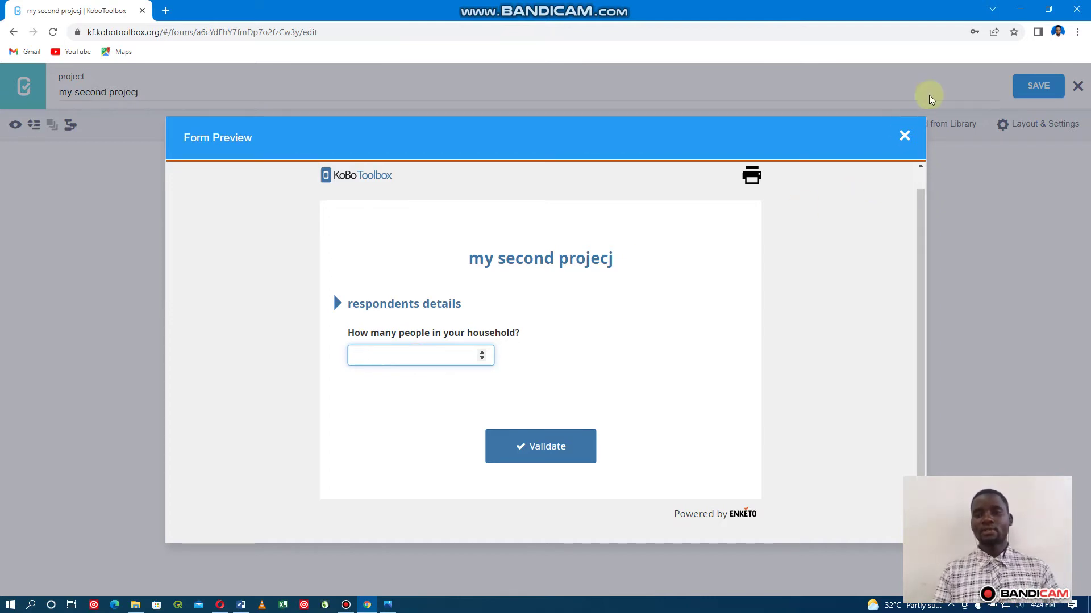
click(899, 146)
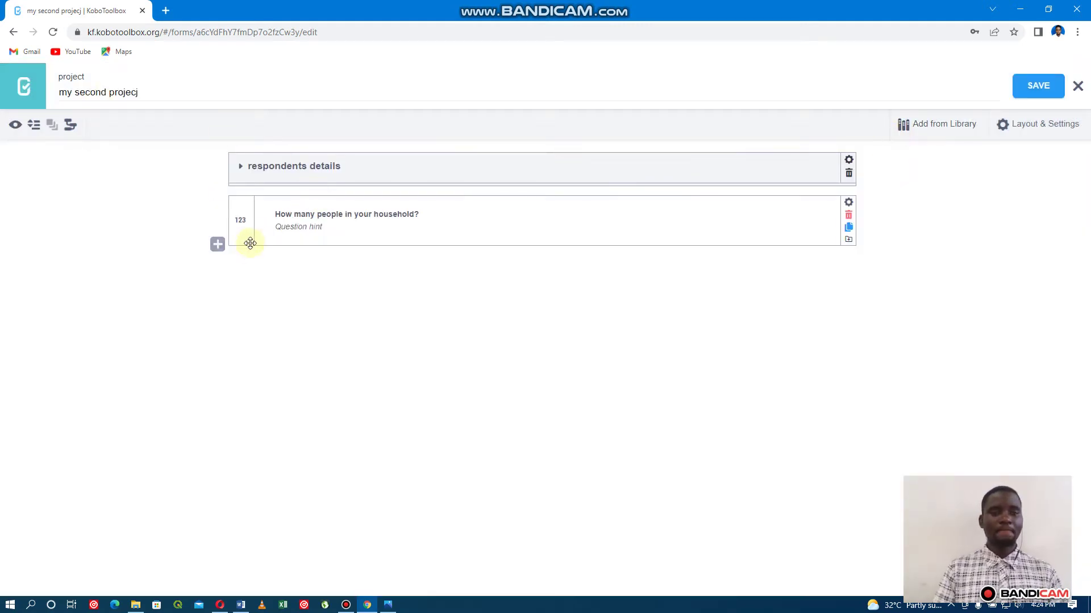
Start an empty new question entry below the household-size question.
click(221, 253)
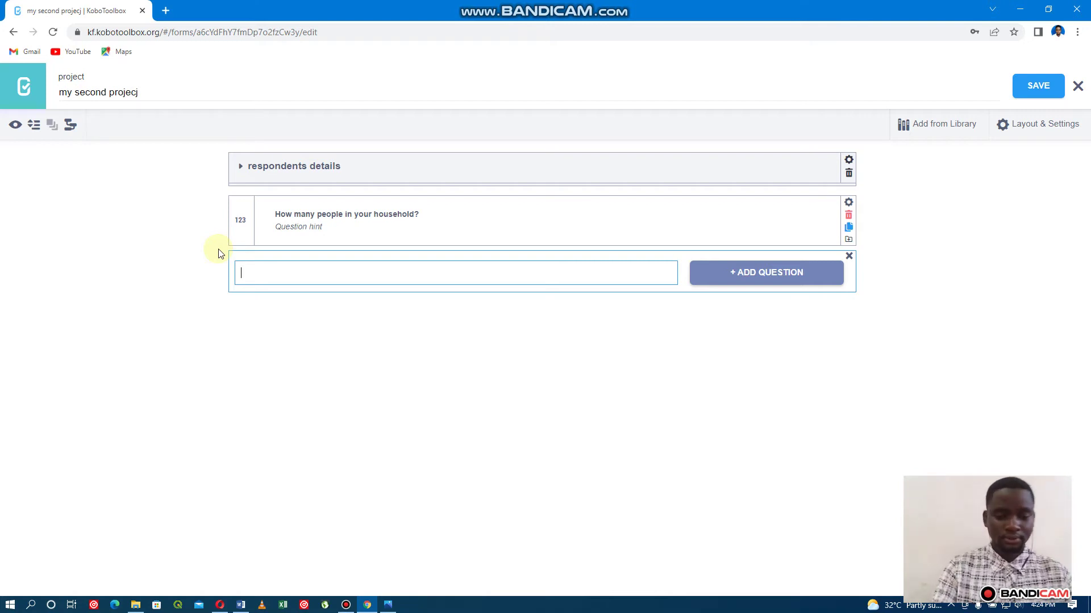
Enter the question text 'Which of the following is your source of income in your household?'.
text(W)
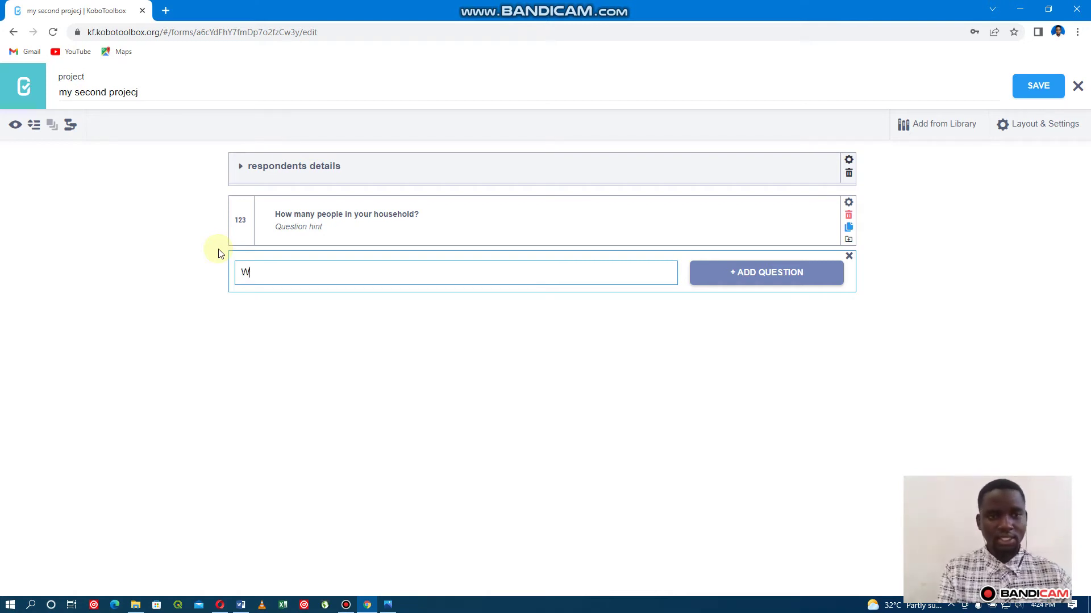
text(hich)
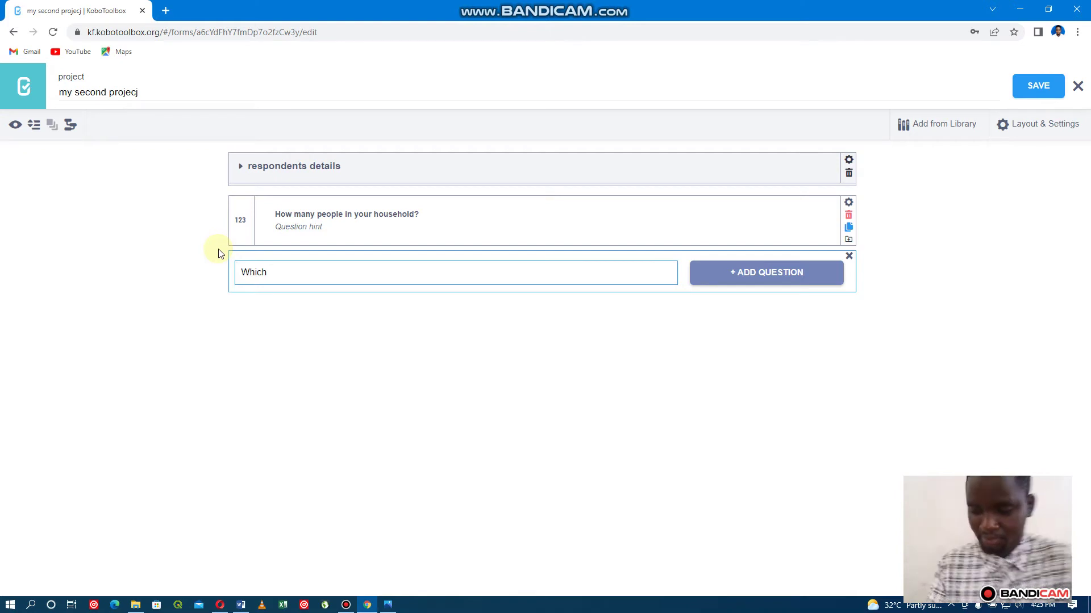
text(of the)
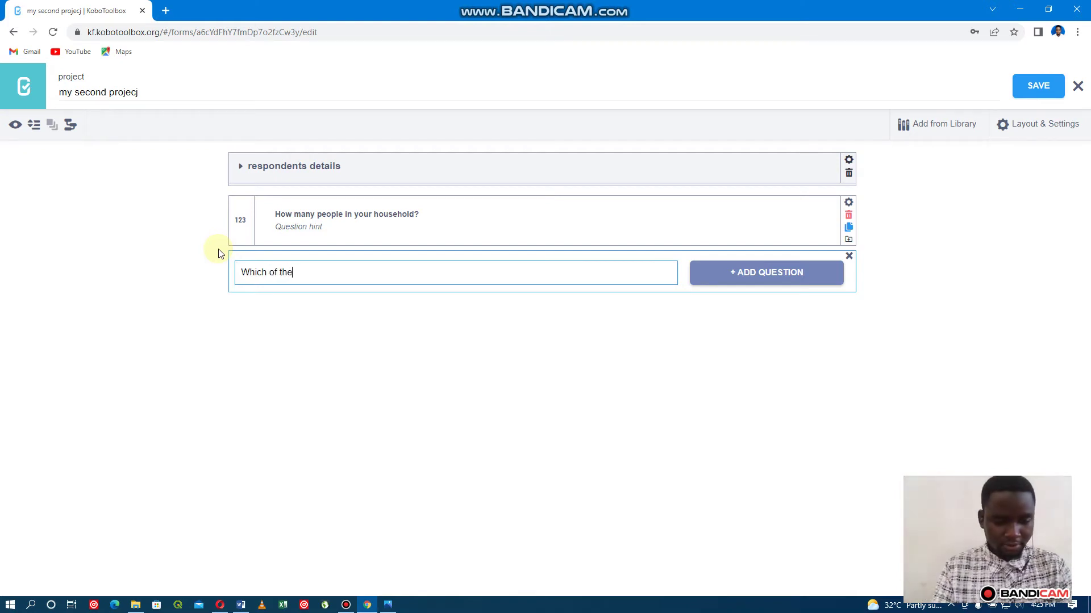
text( follo)
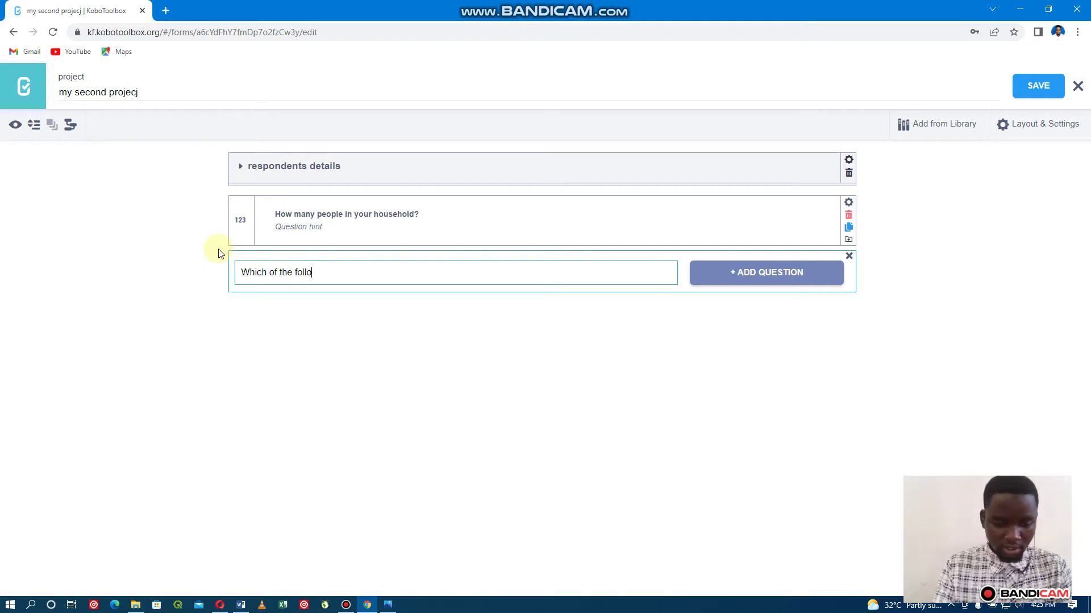
text(wing )
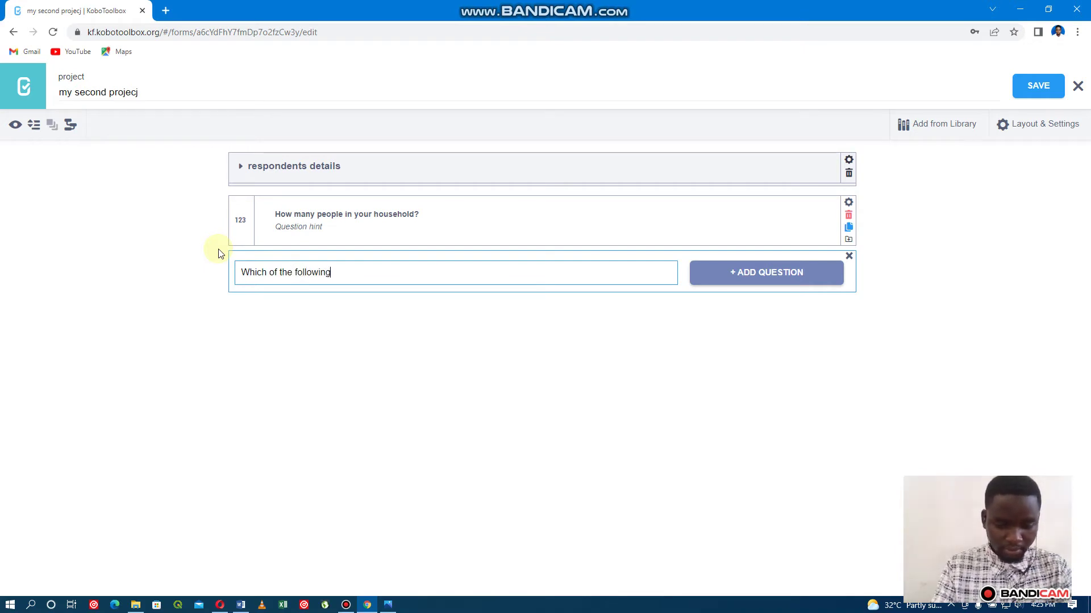
text(i)
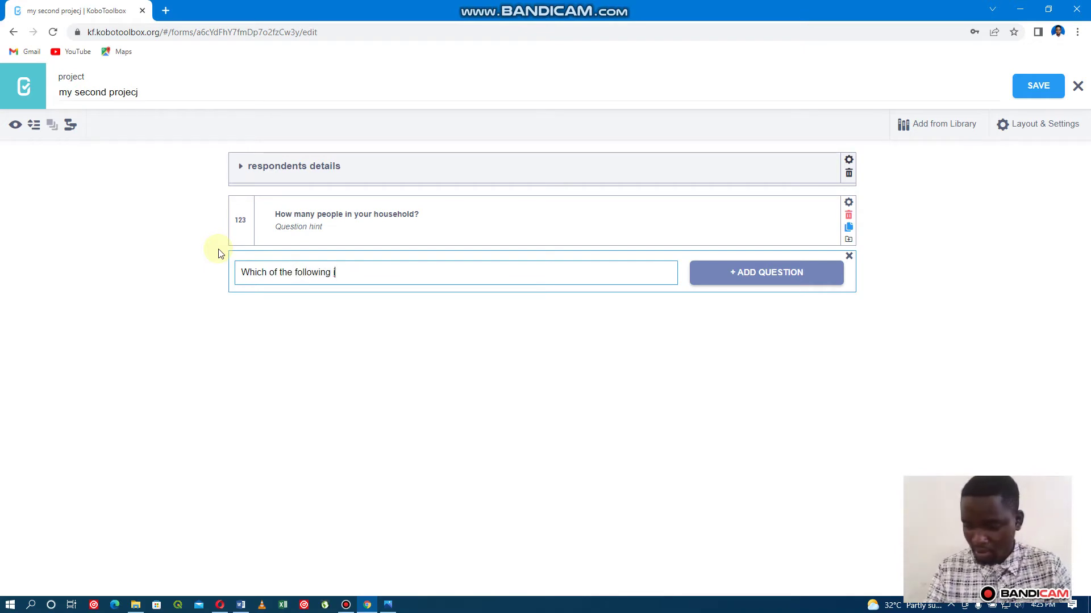
text(s )
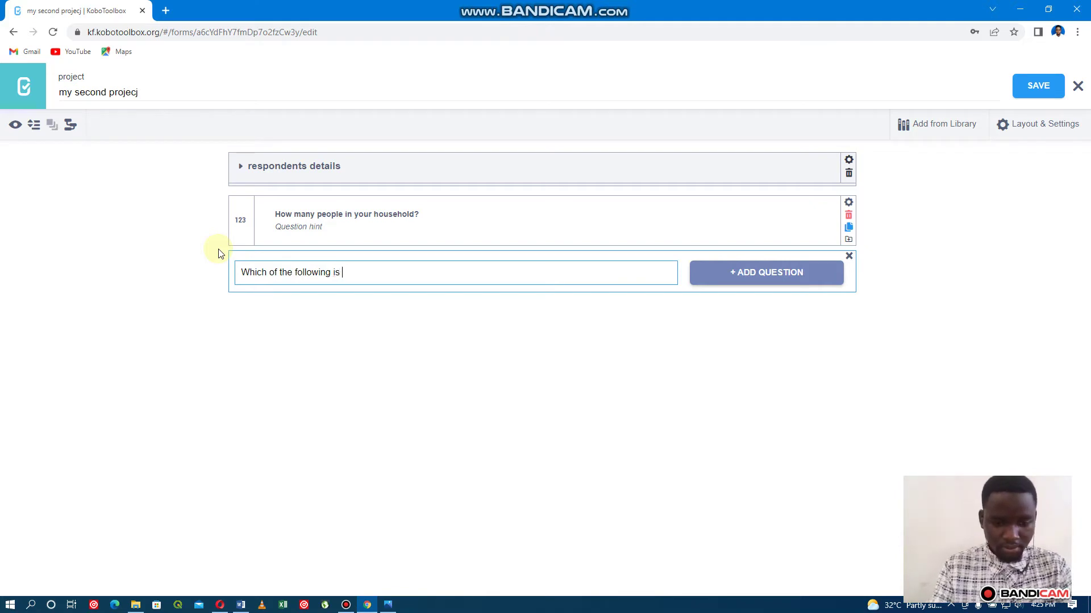
text(youe)
key(BackSpace)
text(r )
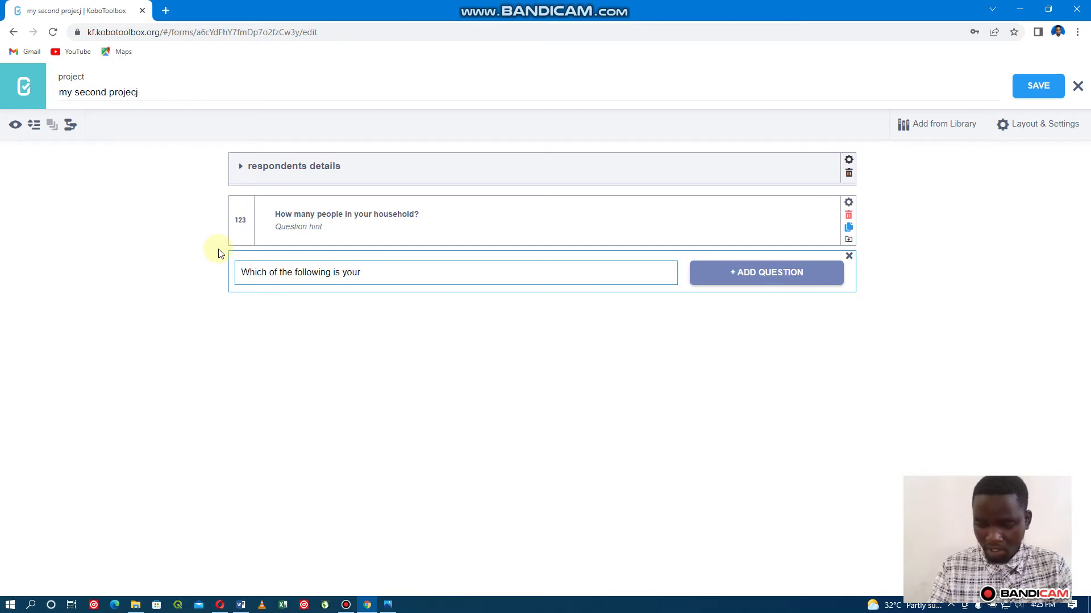
text(so)
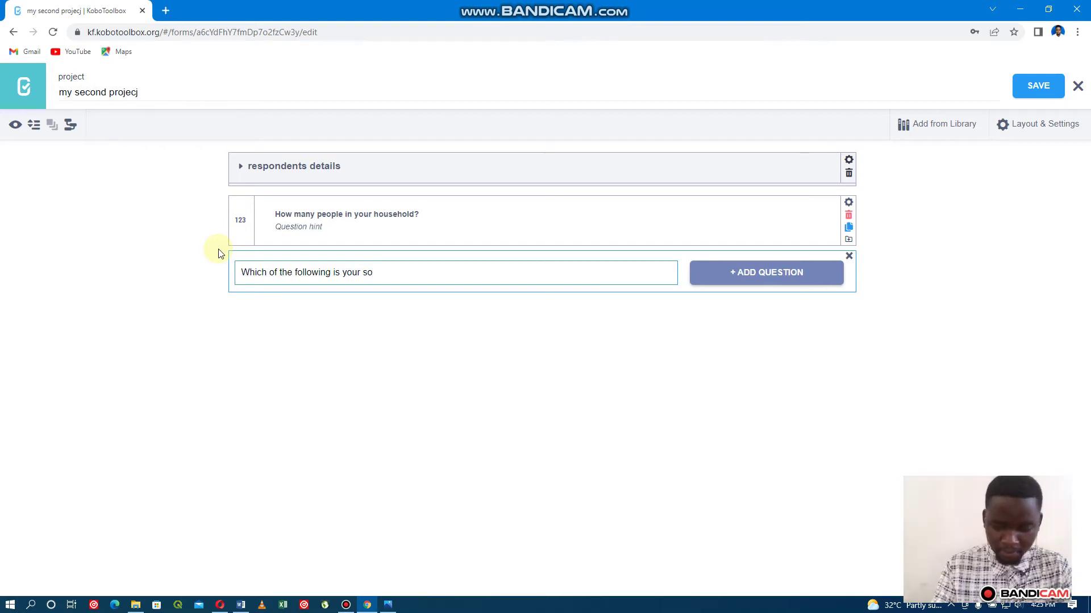
text(ur)
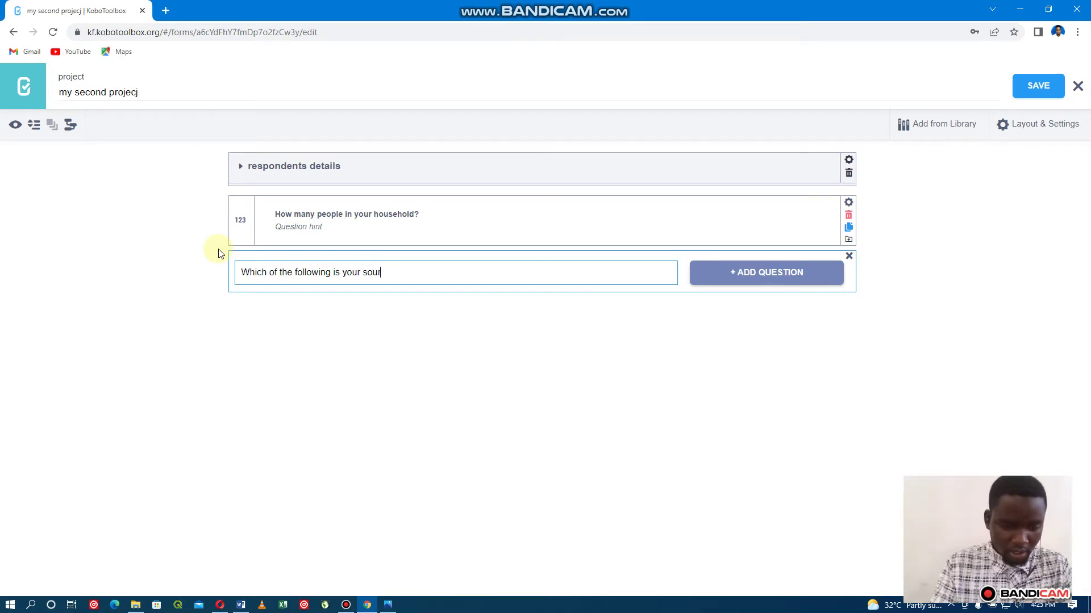
text(ce of)
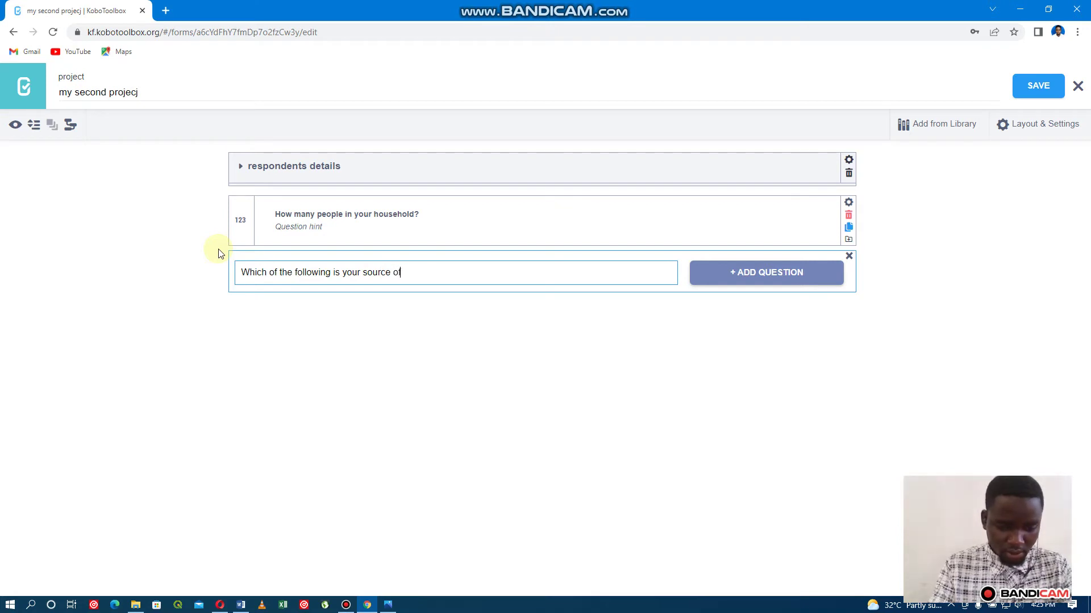
text( inv)
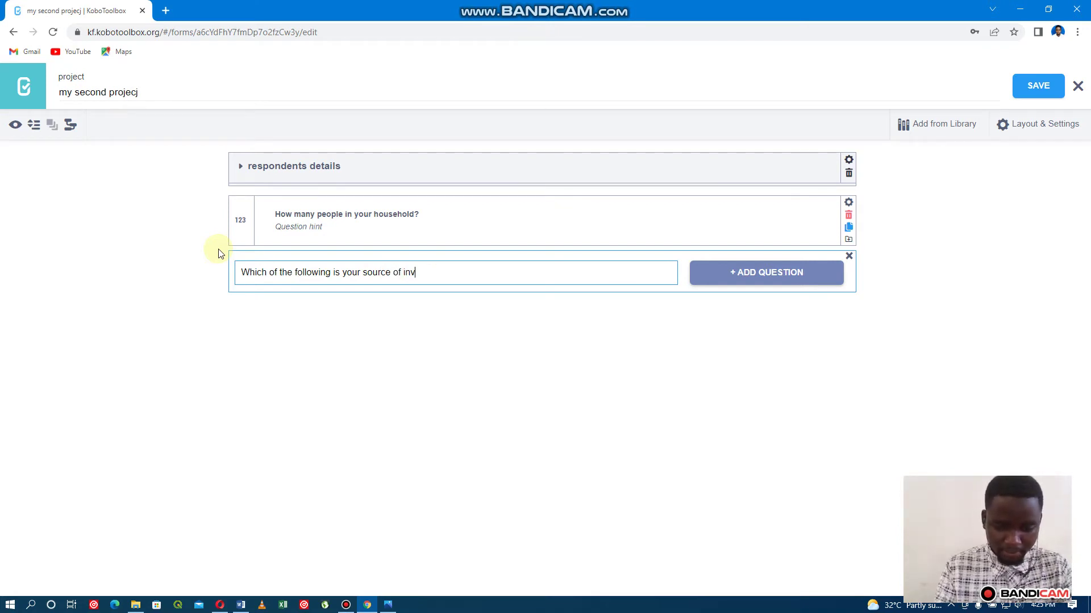
key(BackSpace)
text(come )
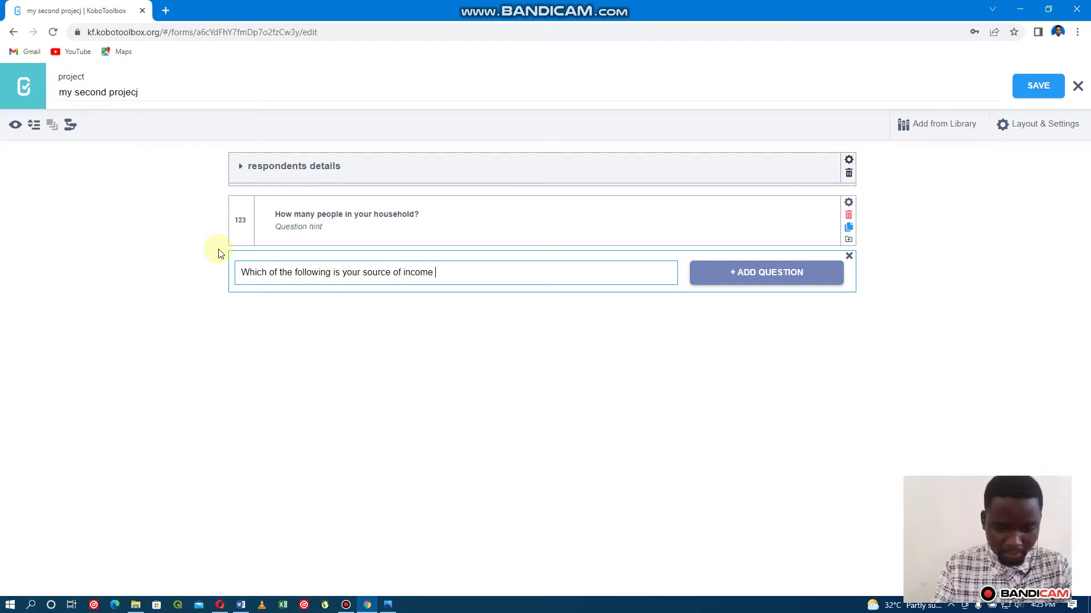
text(in your )
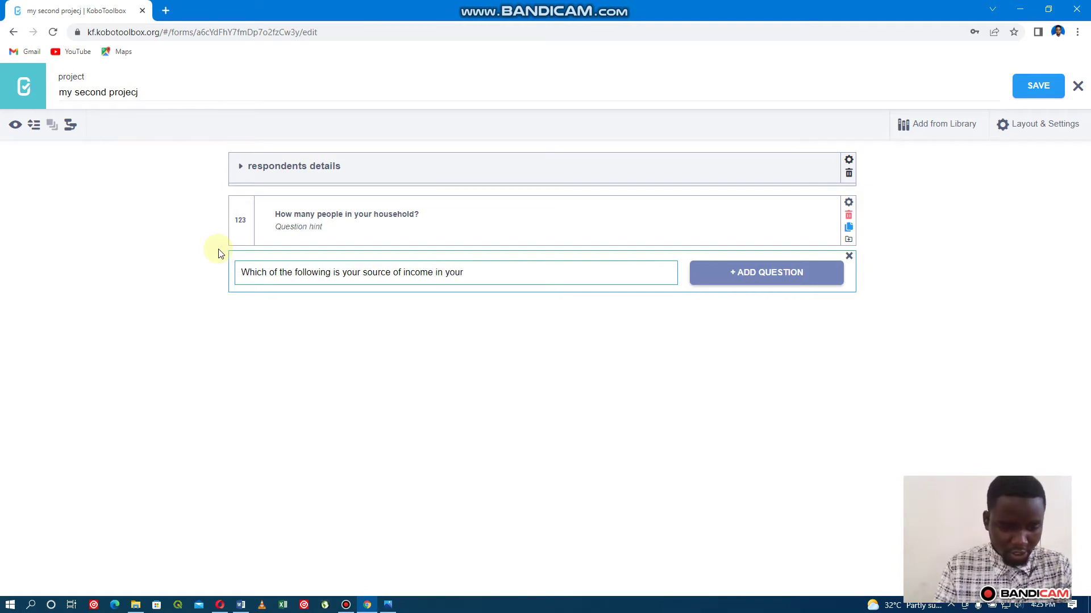
text(house)
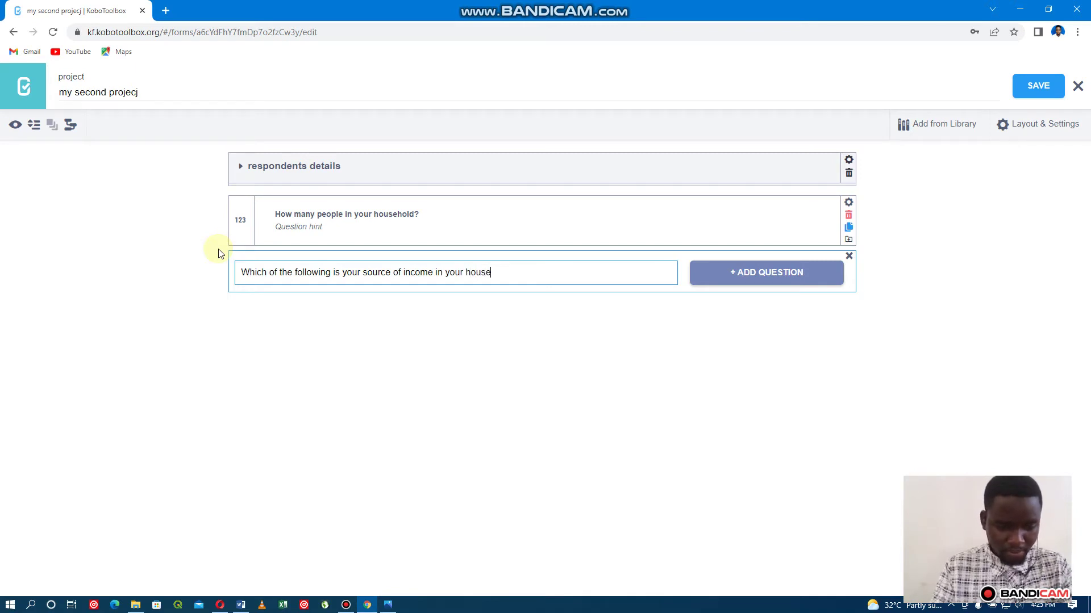
text(hold)
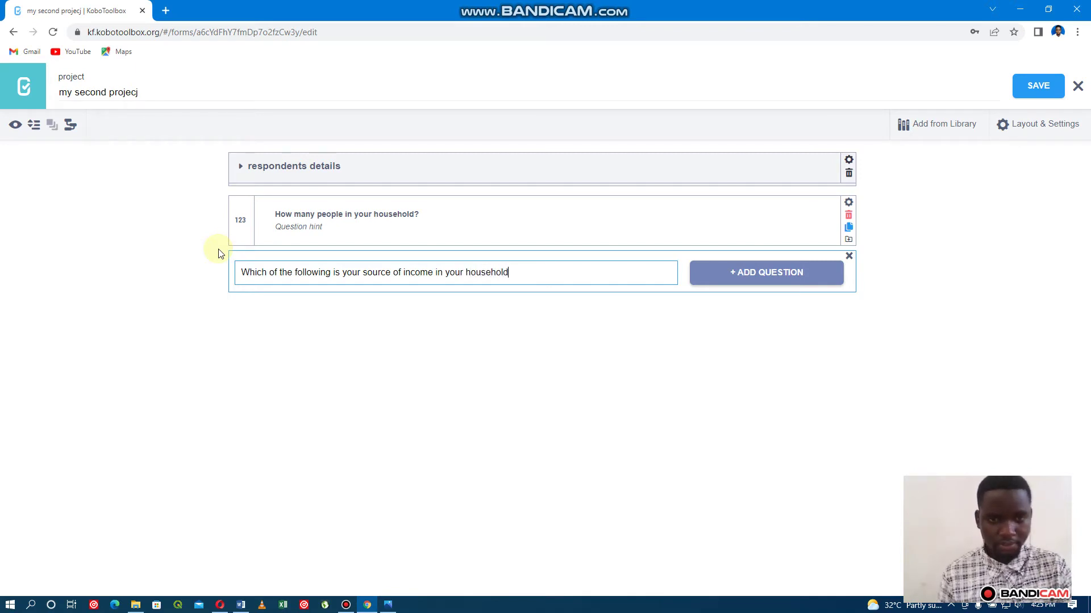
text(?)
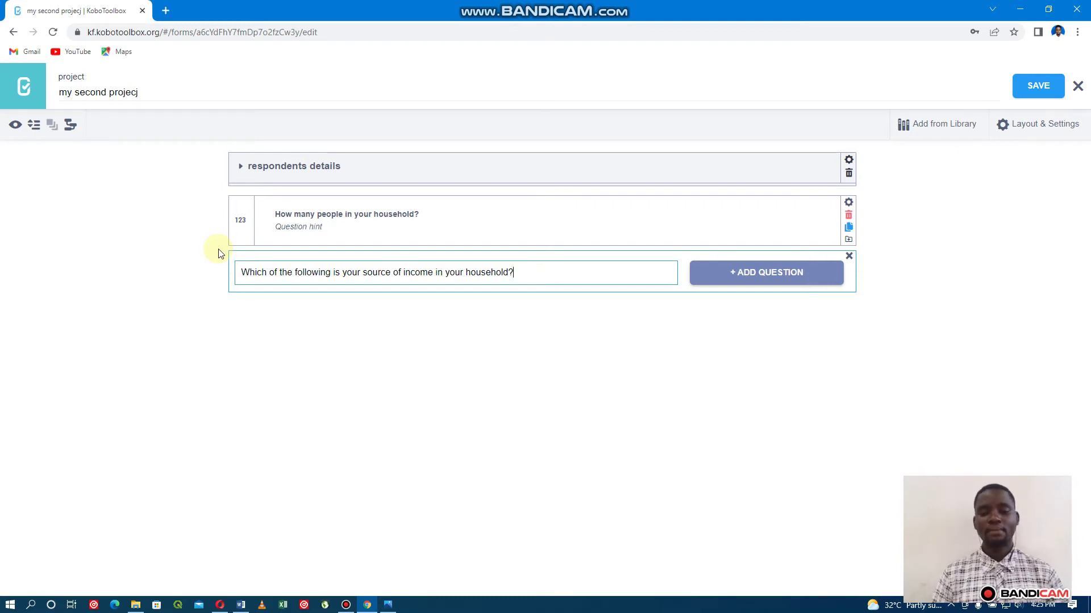
key(Return)
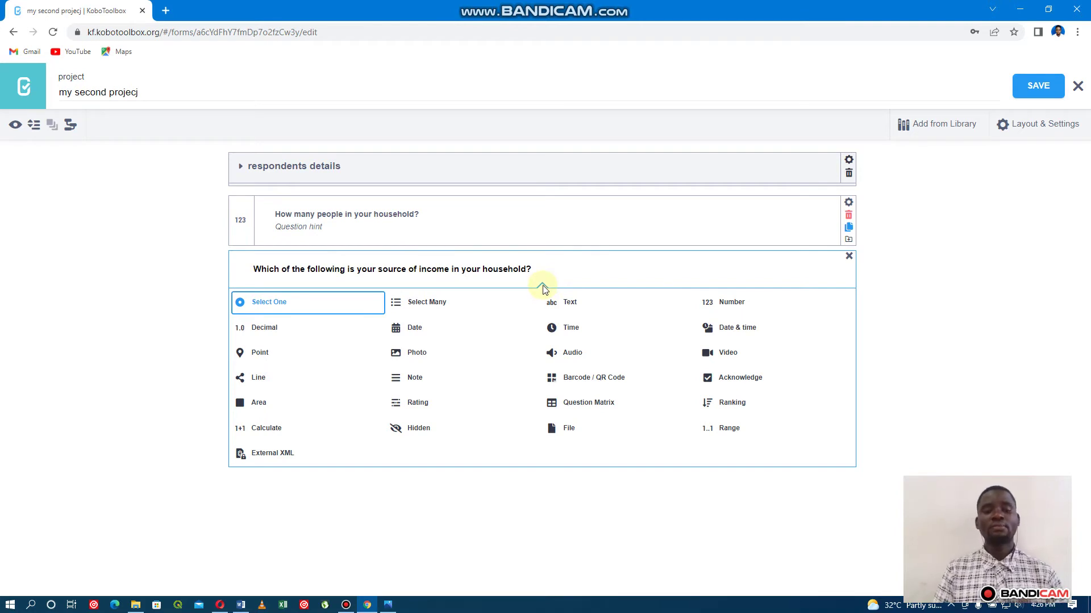
Make the income question select-many with first choices 'busness' and 'piece of work'.
click(434, 308)
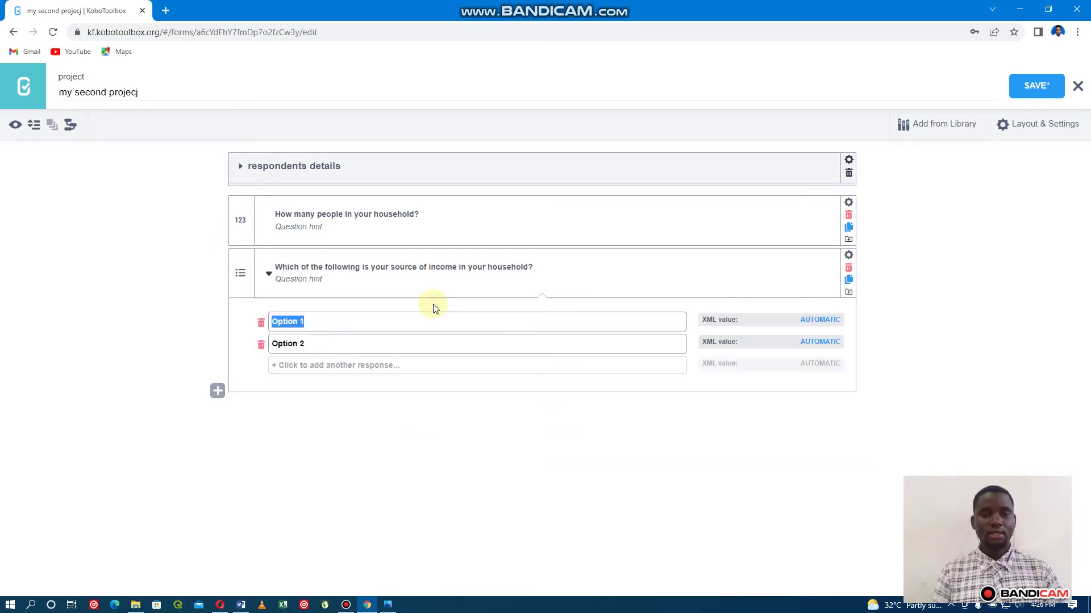
key(BackSpace)
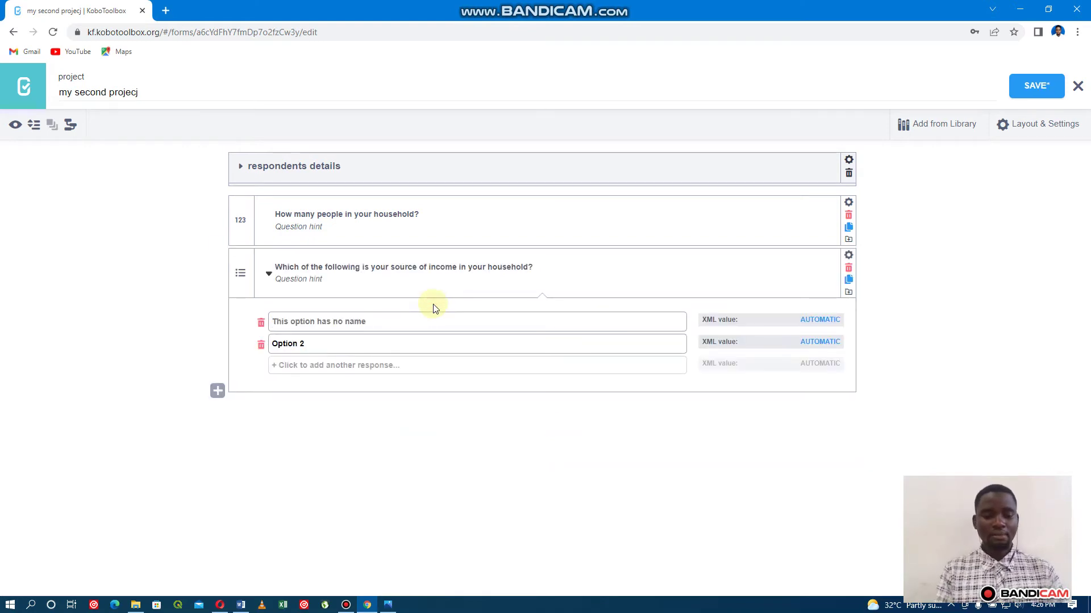
text(bus)
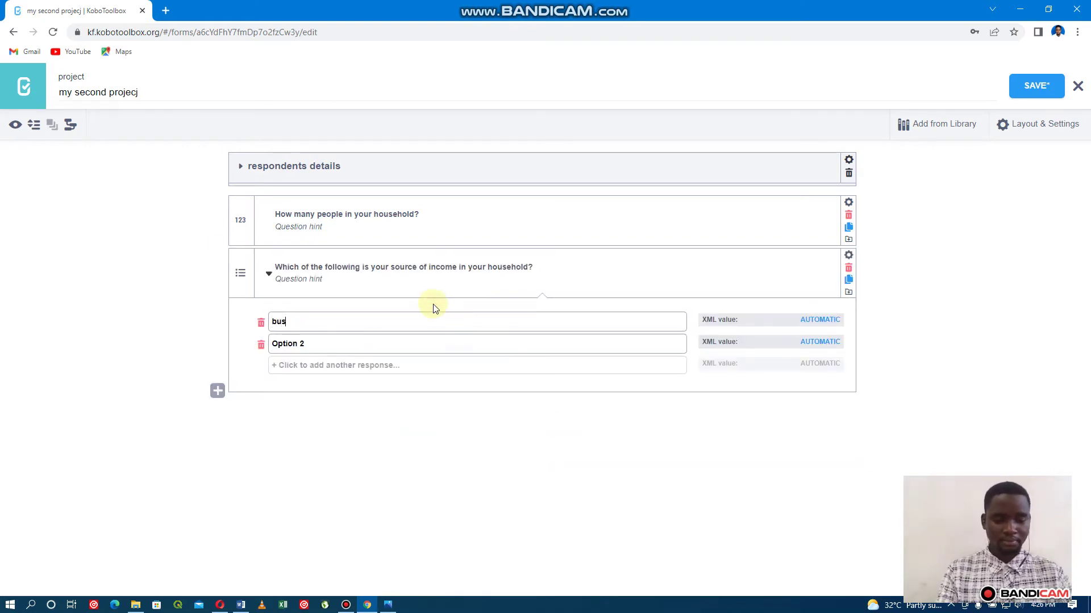
text(ness)
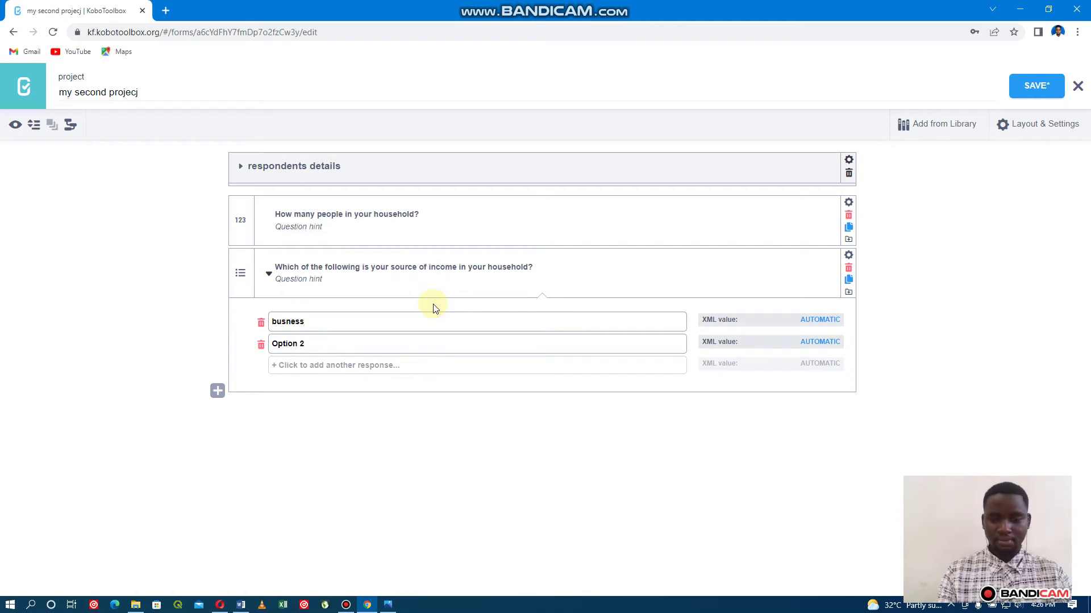
key(Tab)
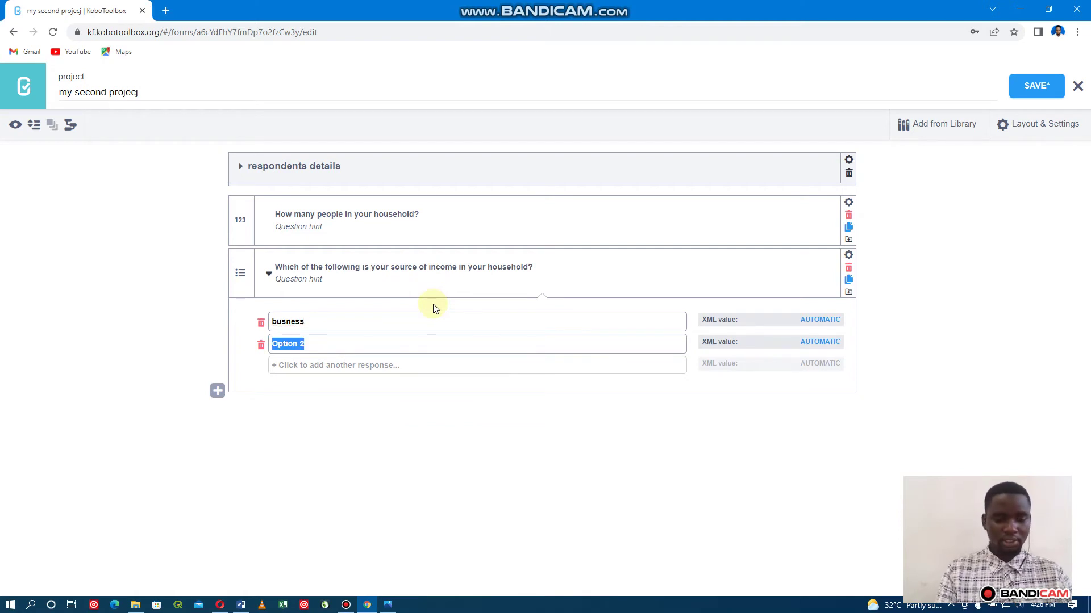
text(piece)
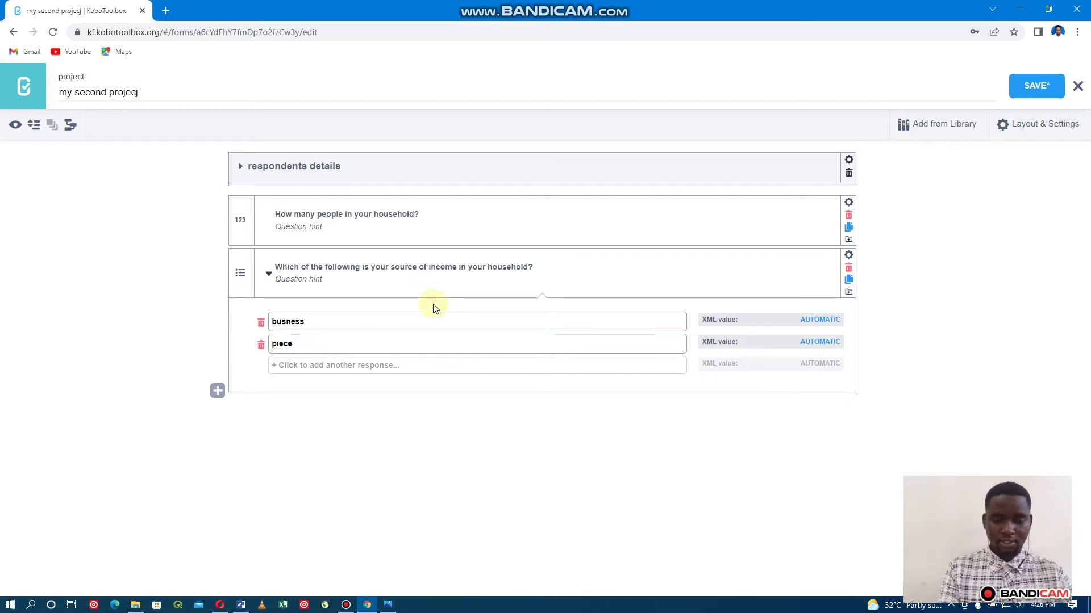
text( of wok)
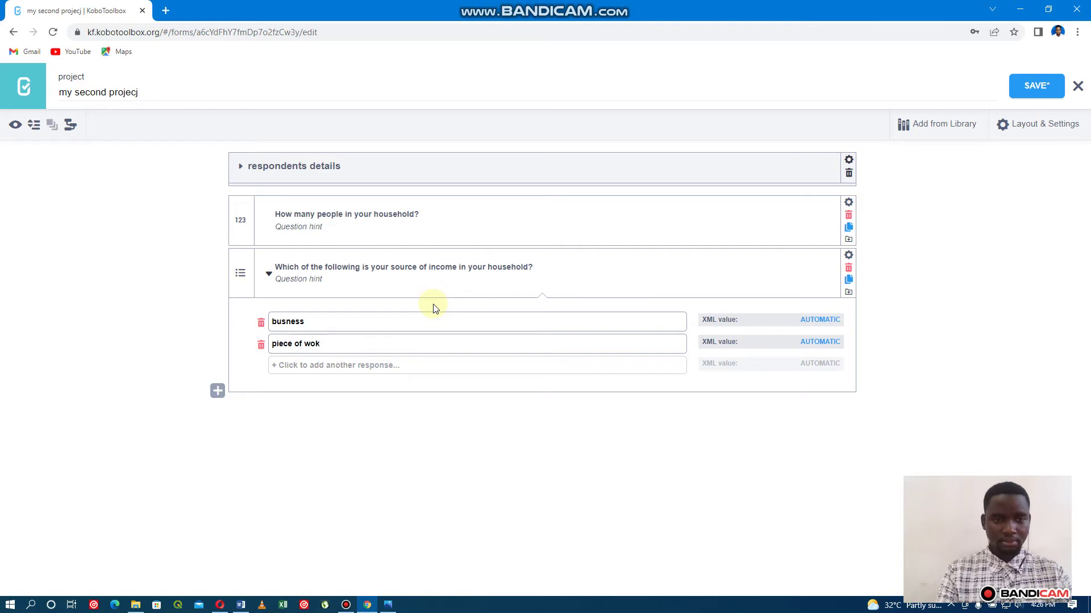
key(BackSpace)
text(rk)
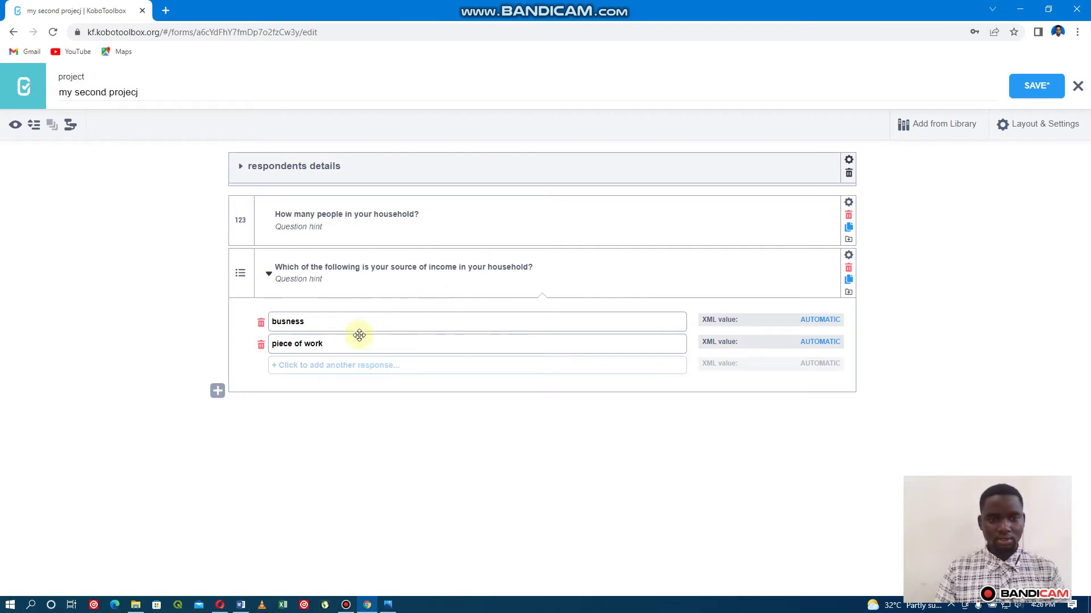
Add the remaining choices 'salary' and 'other' to the income question.
click(348, 365)
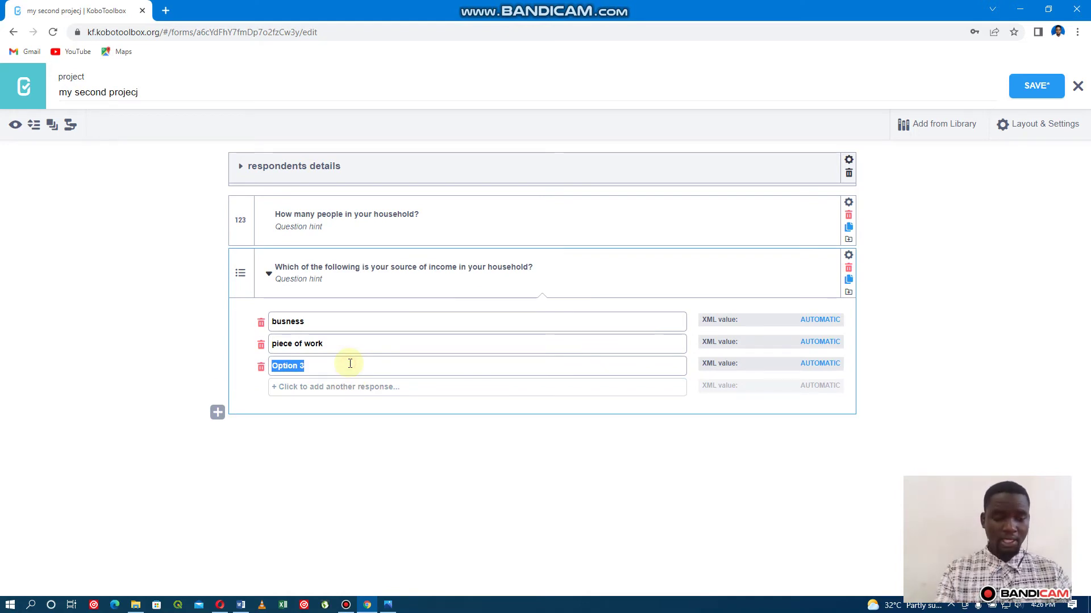
text(salary)
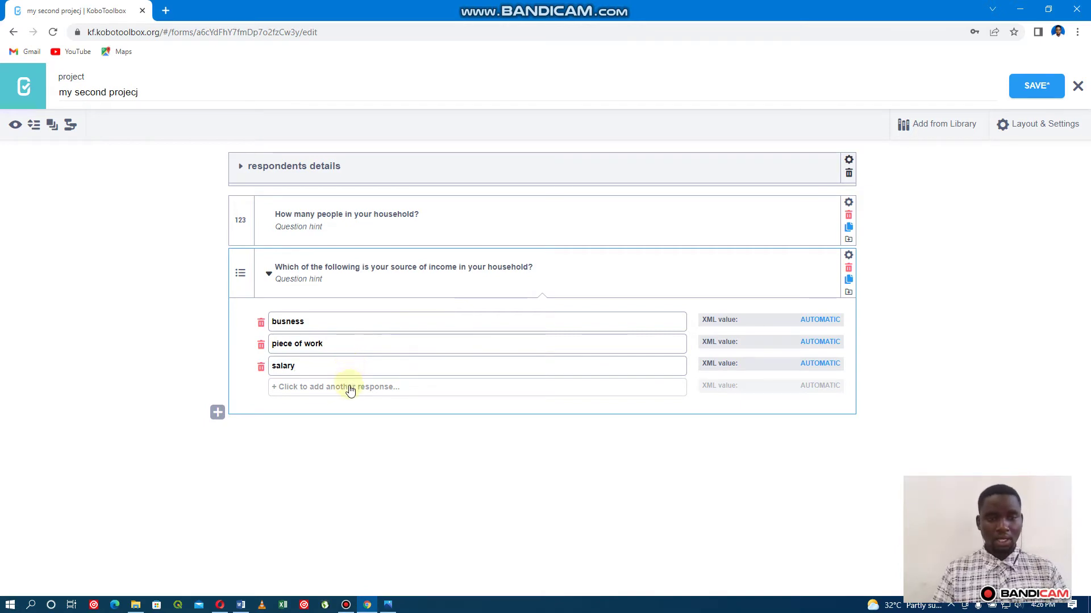
click(350, 387)
key(BackSpace)
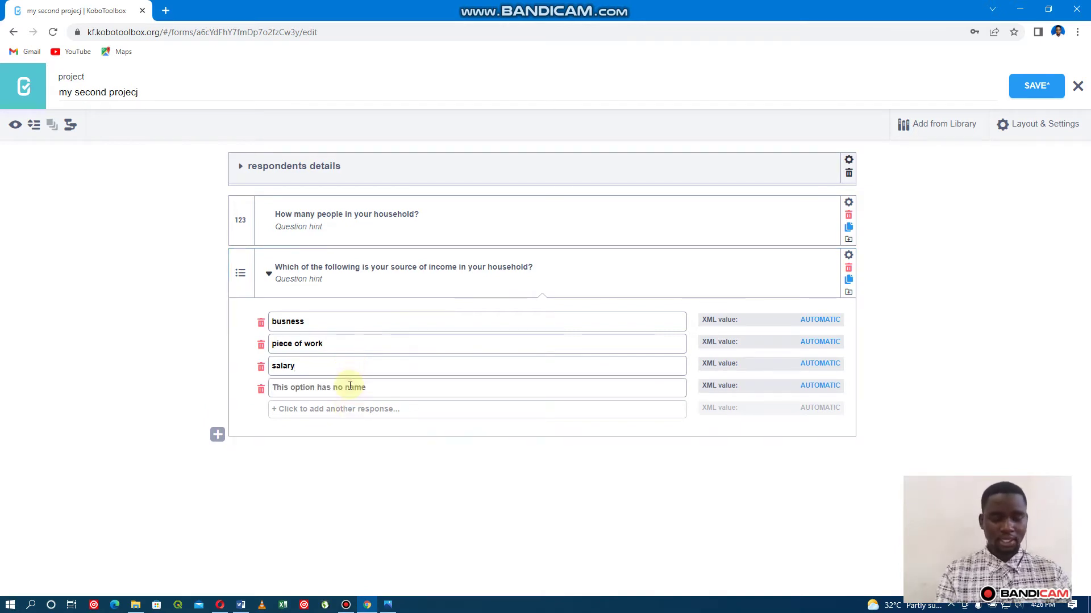
text(o)
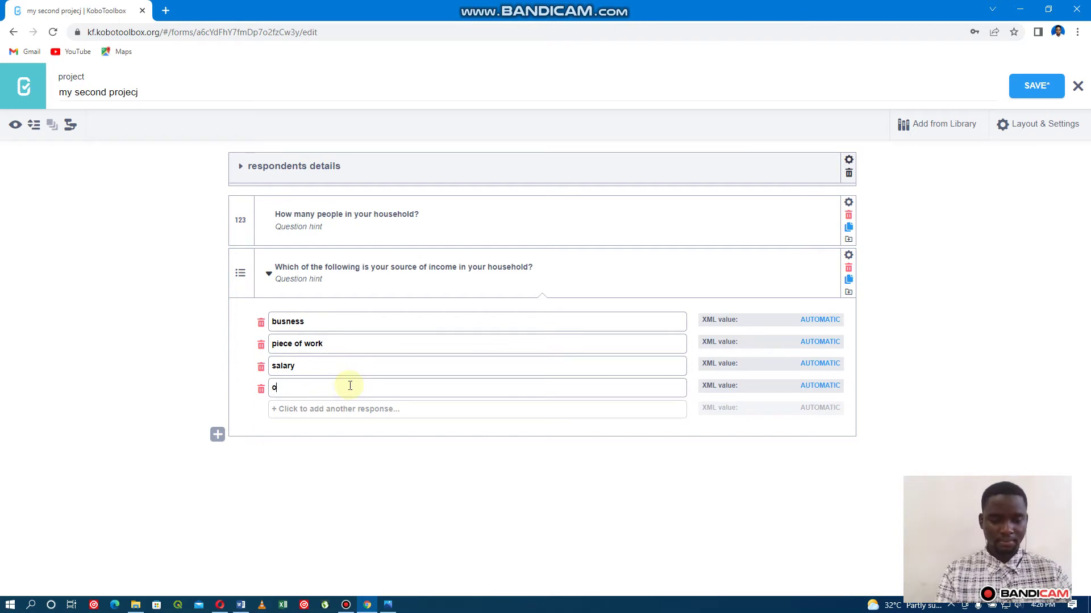
text(ther)
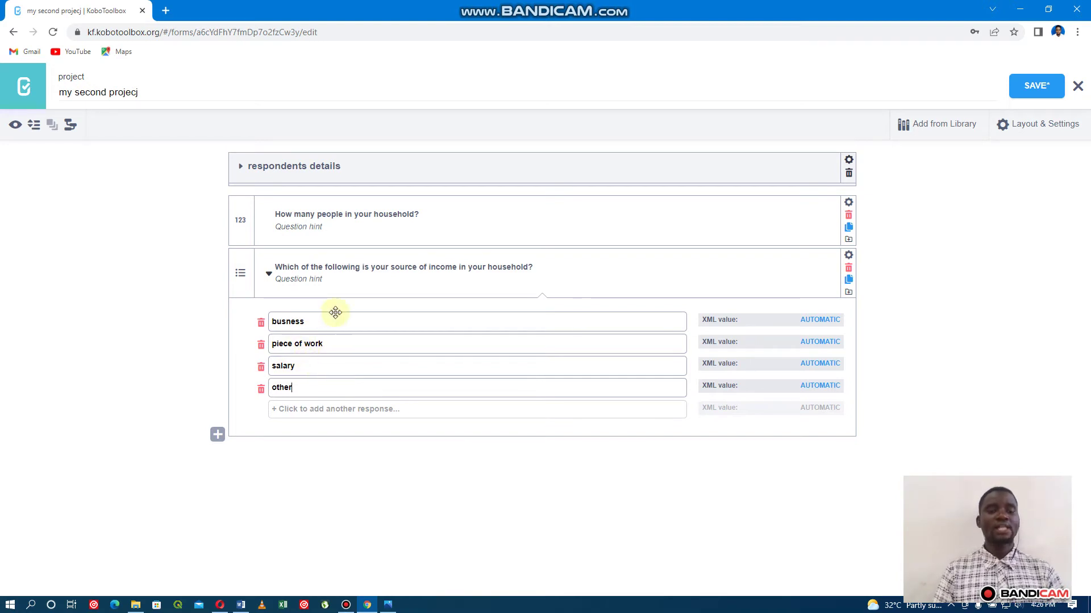
click(304, 387)
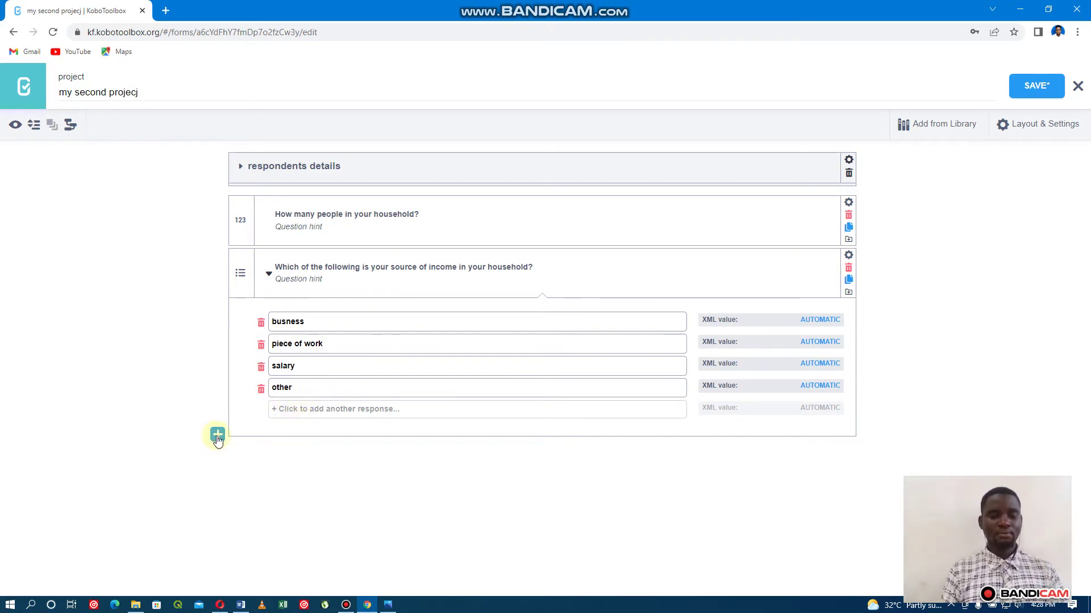
Add a Text question labelled 'specify which source of income' after the income question.
click(217, 436)
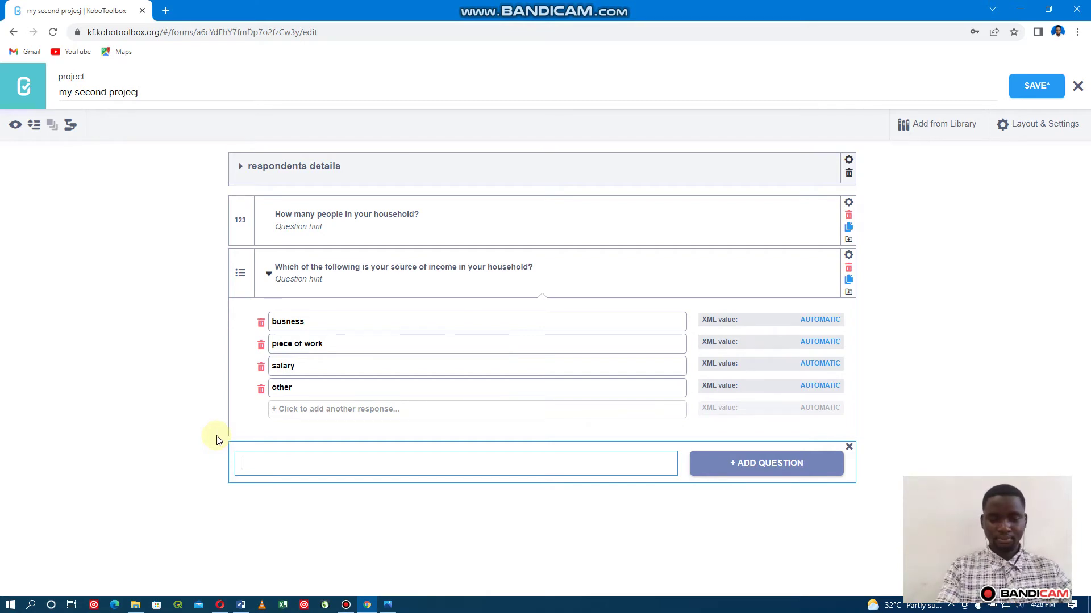
text(sp)
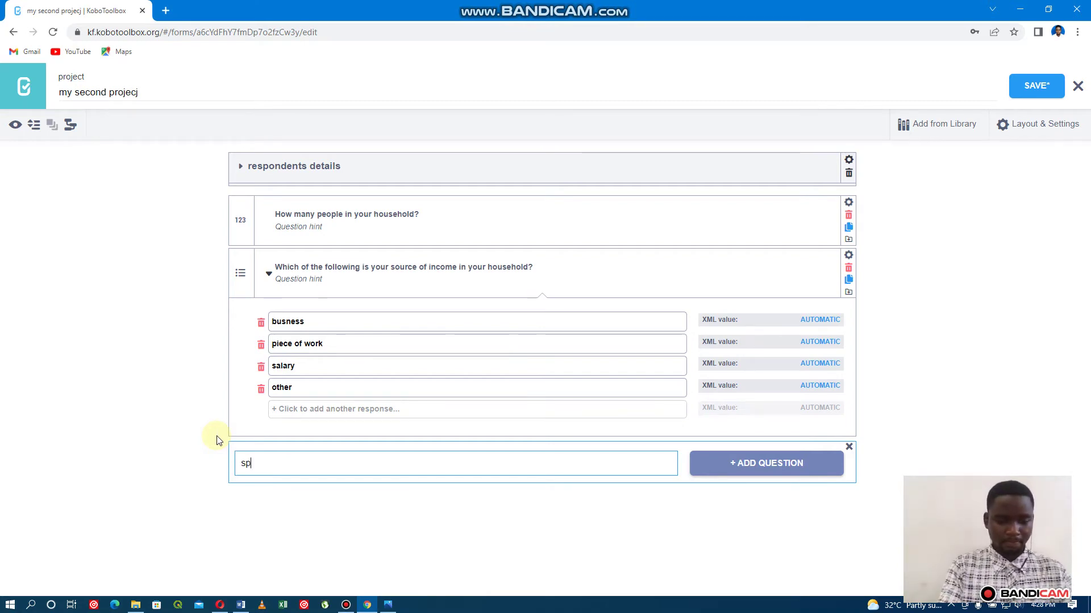
text(ec)
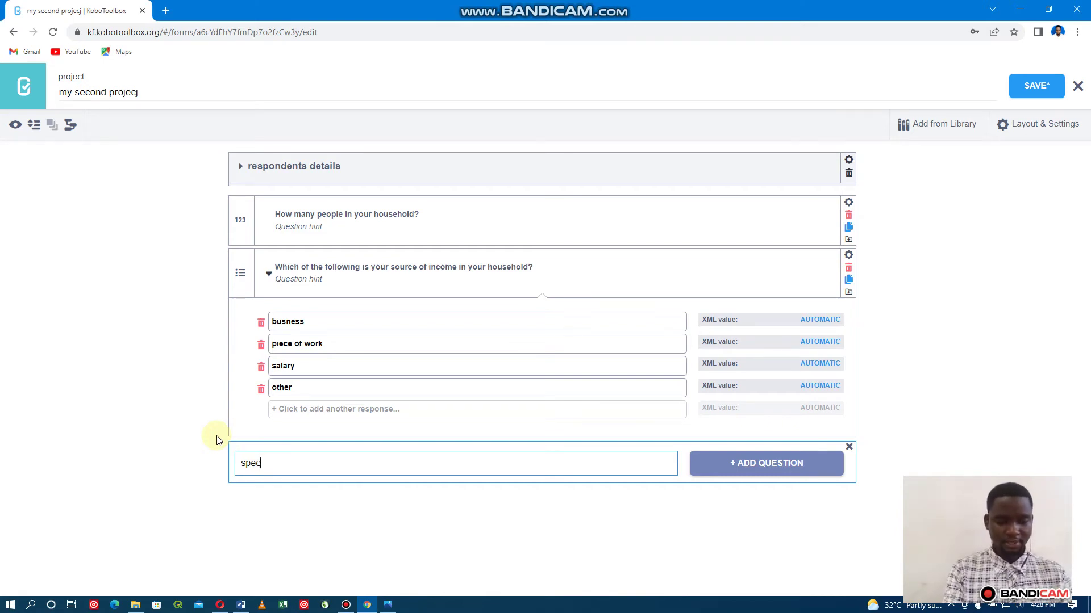
text(fy)
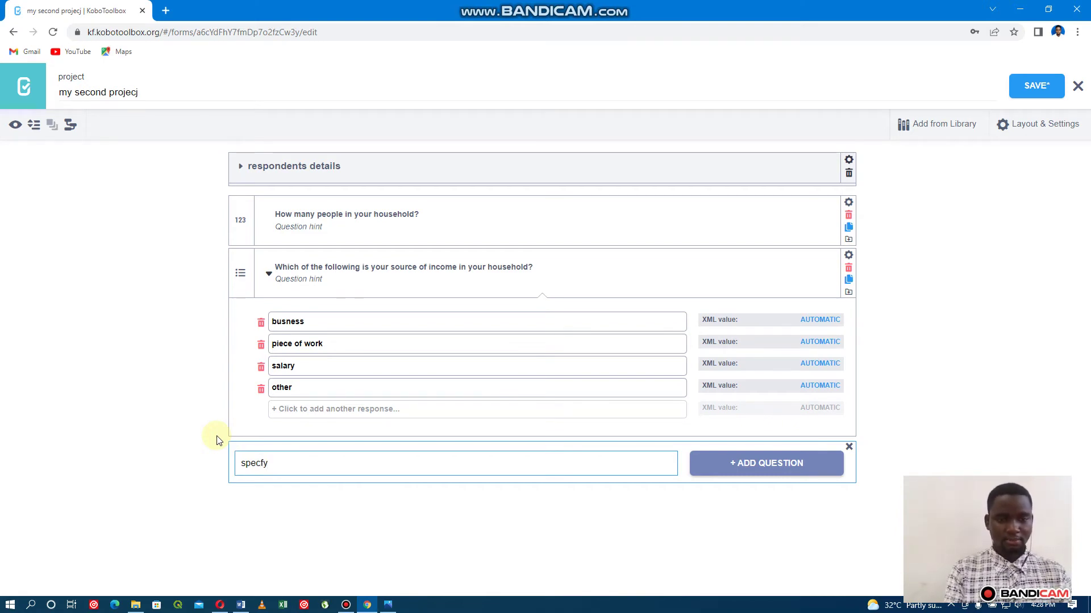
key(BackSpace)
key(BackSpace)
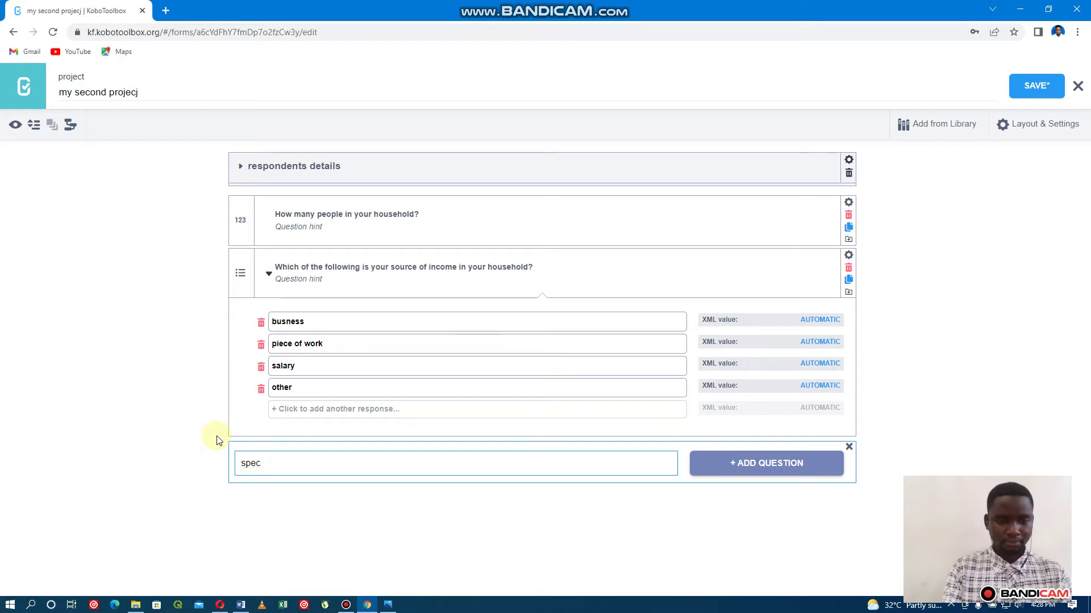
text(ify)
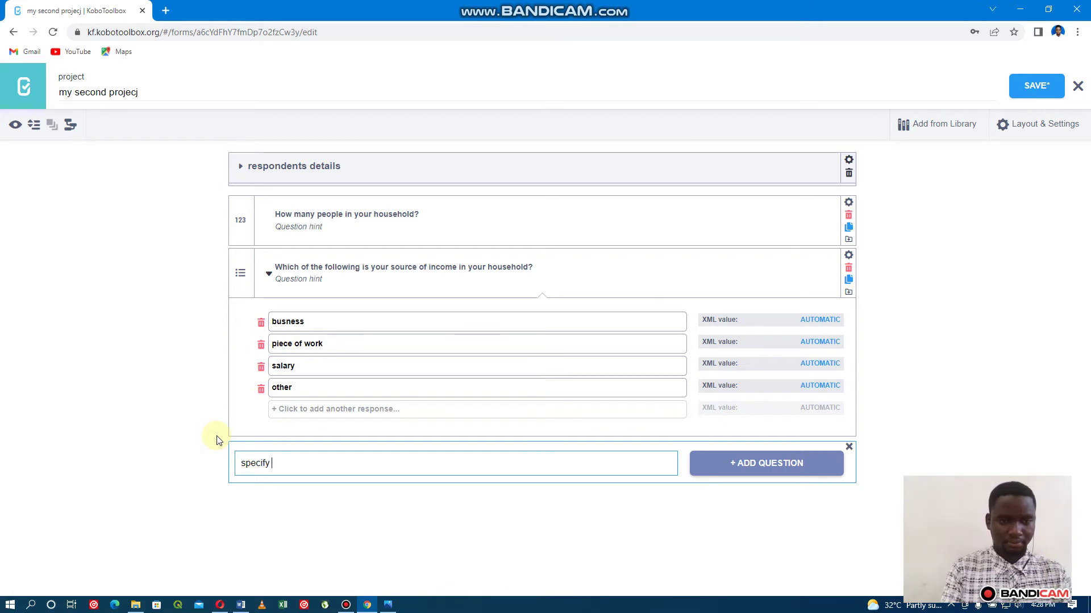
text( wh)
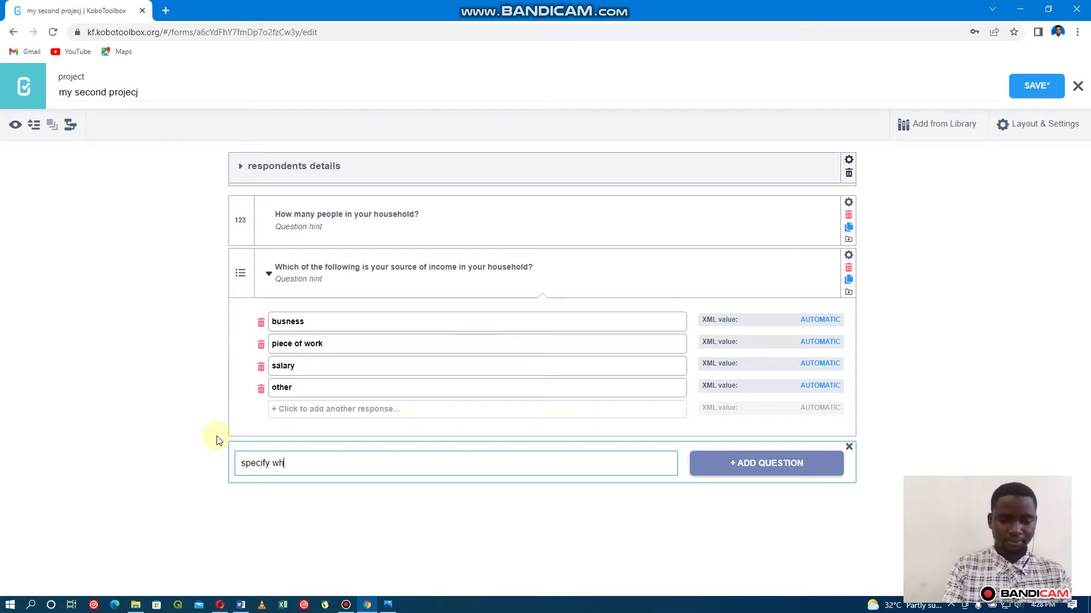
text(ich )
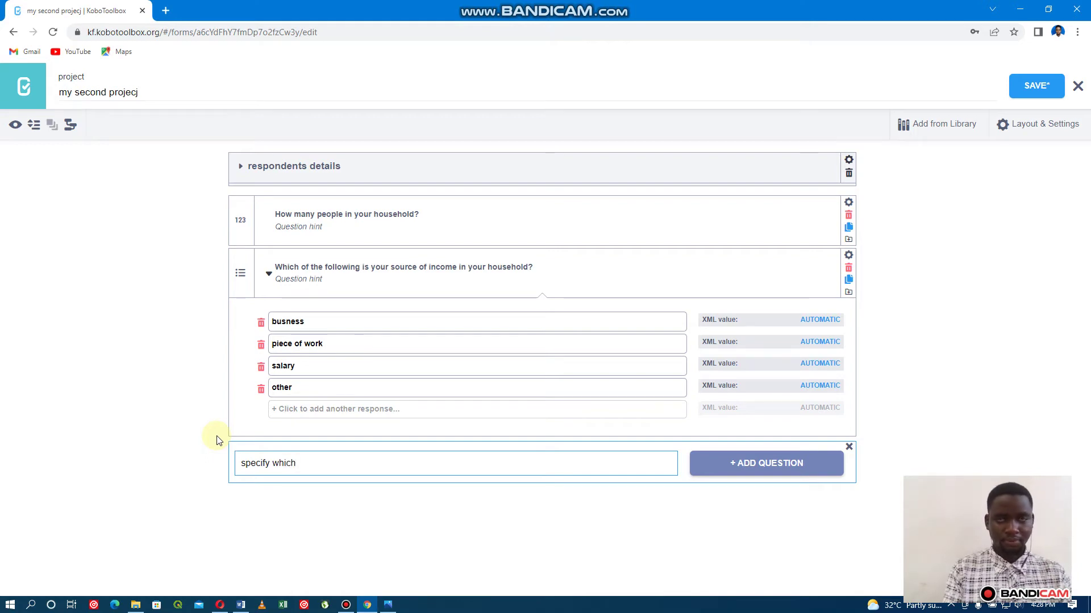
text(sou)
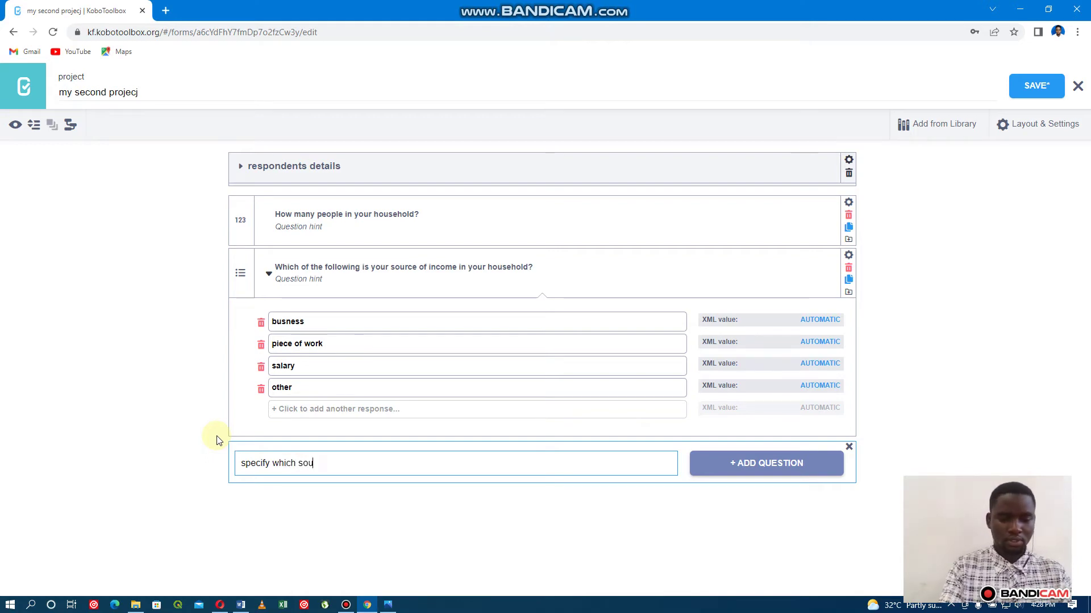
text(rce o)
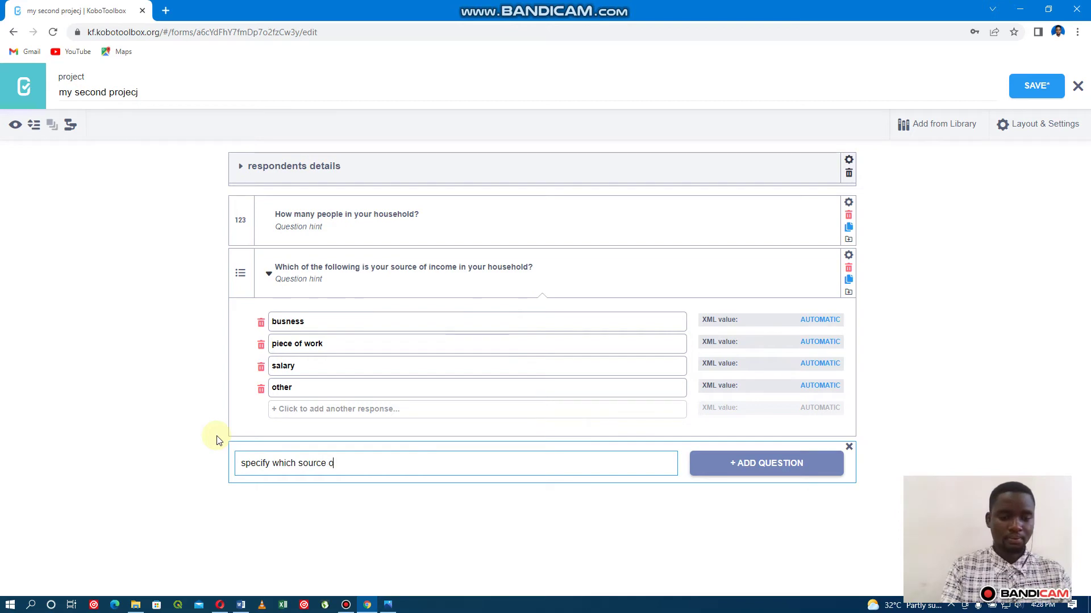
text(f income)
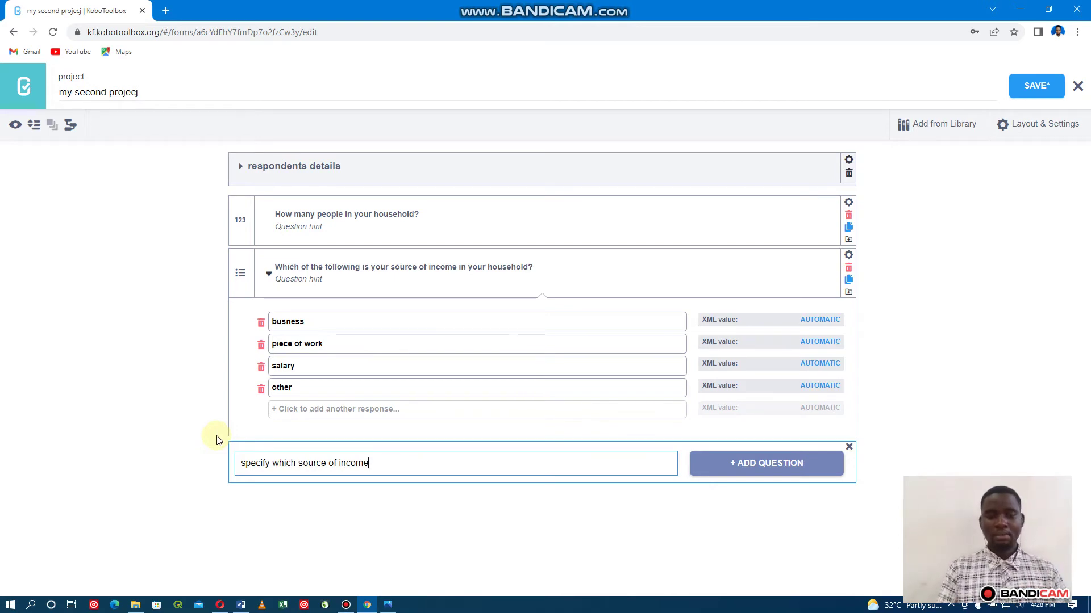
key(Return)
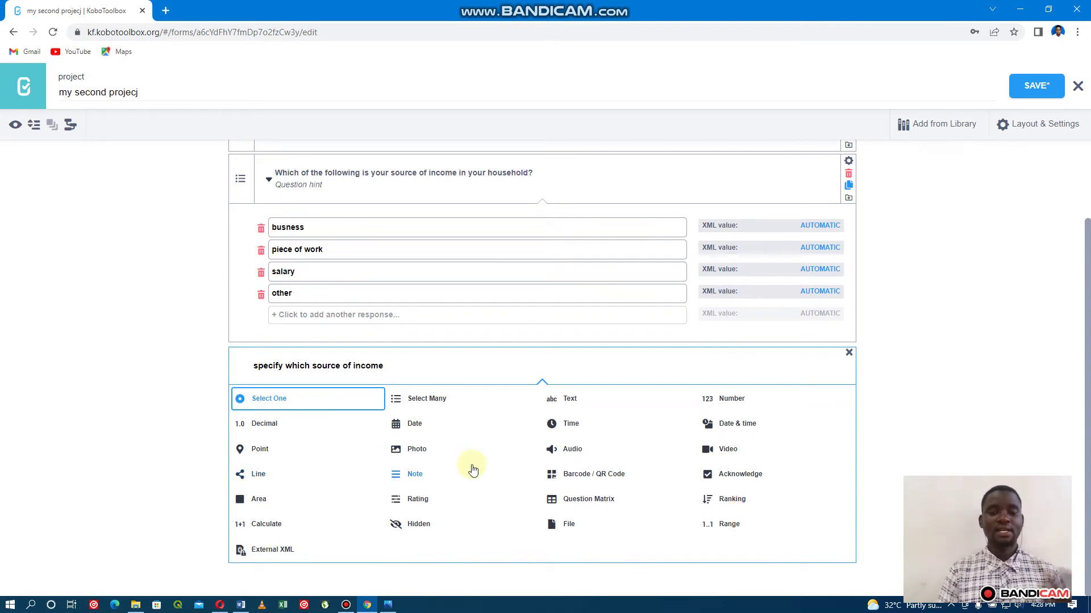
click(561, 408)
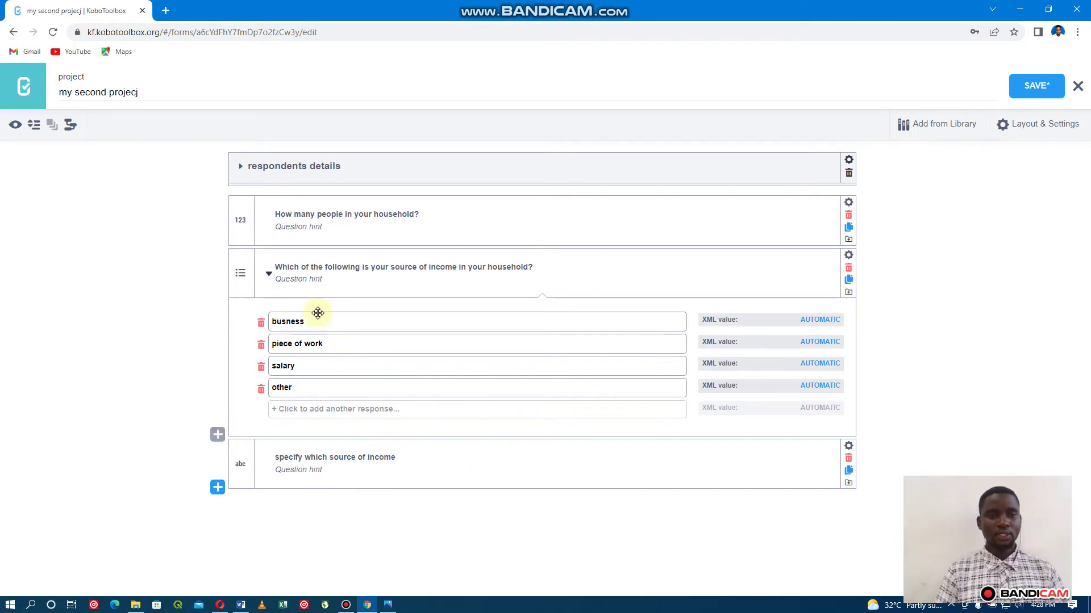
Change the label from 'which' to 'other' ('specify other source of income') and save the form.
click(269, 274)
click(270, 275)
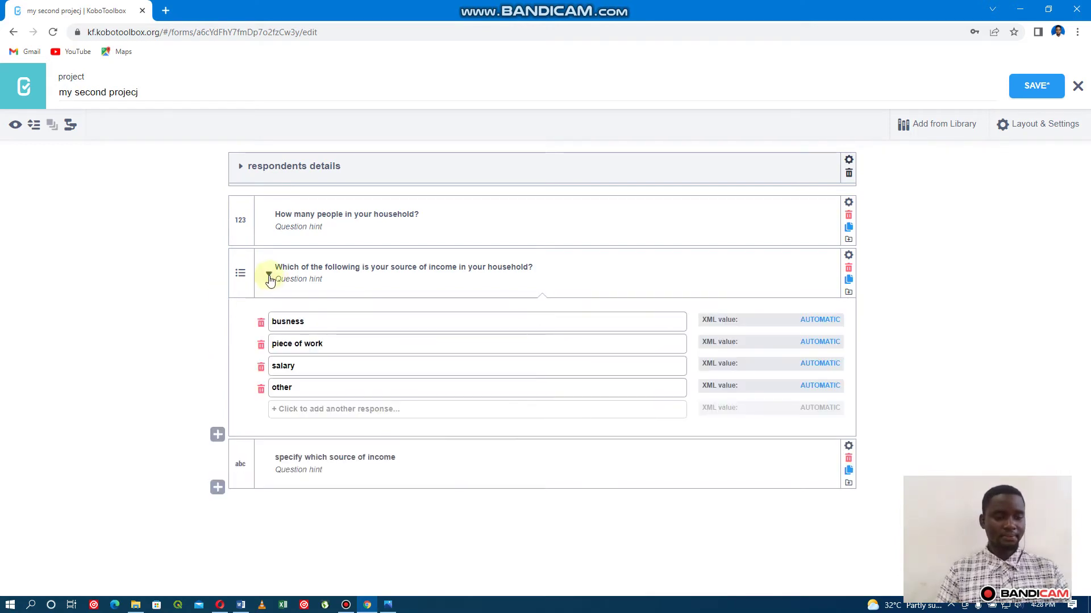
click(344, 464)
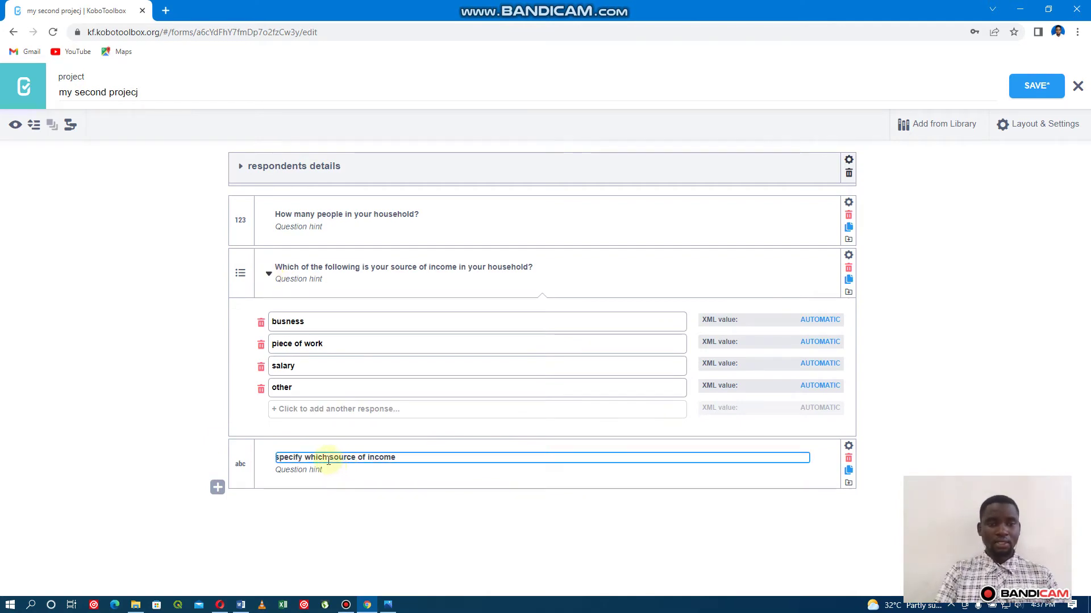
key(BackSpace)
key(BackSpace)
key(BackSpace)
key(BackSpace)
key(BackSpace)
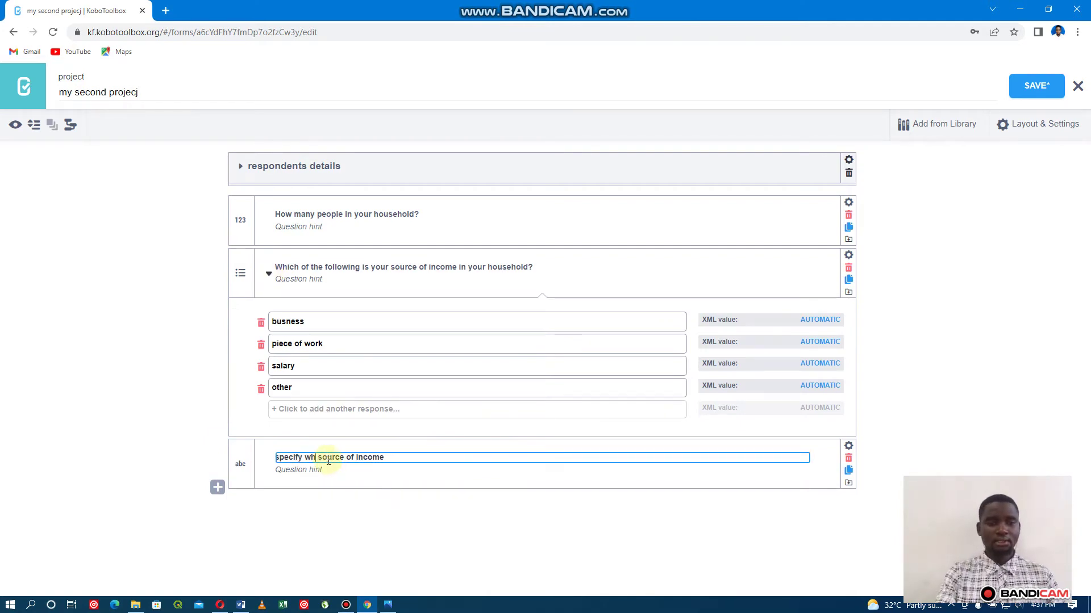
text(other)
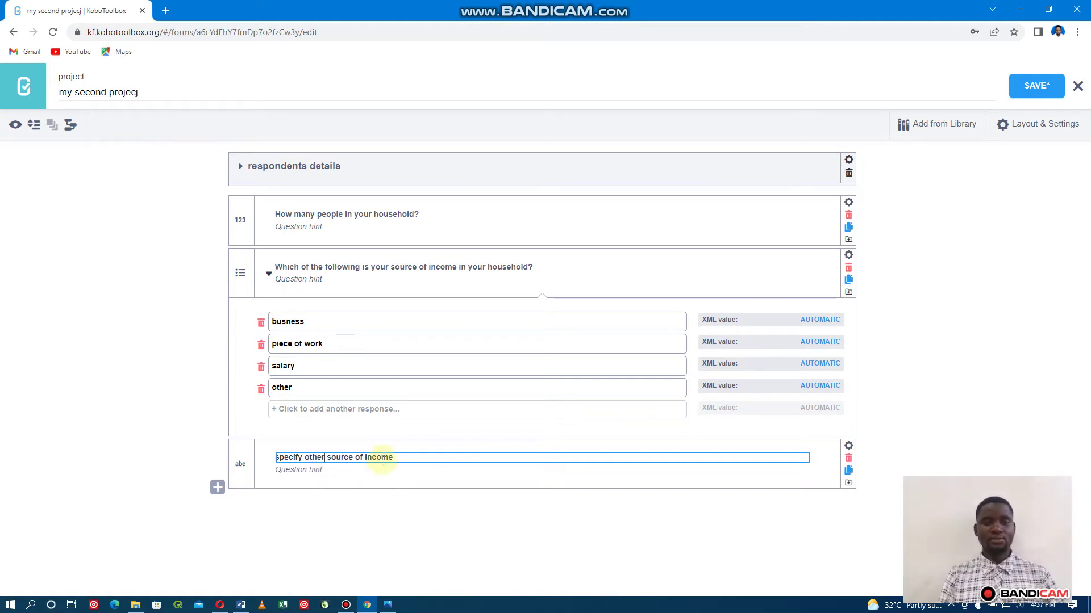
click(478, 476)
click(473, 460)
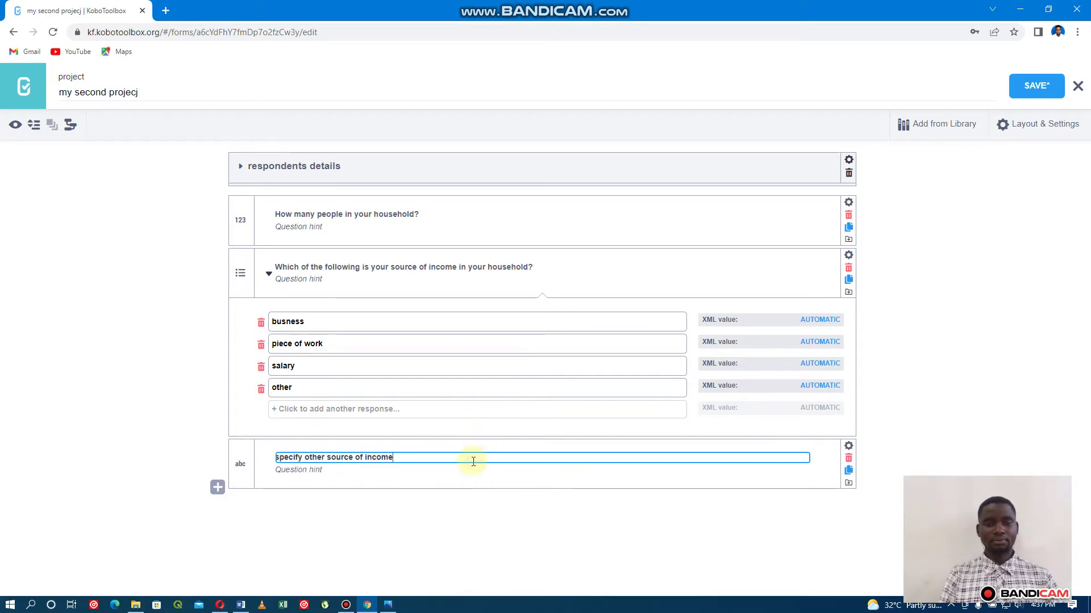
key(Return)
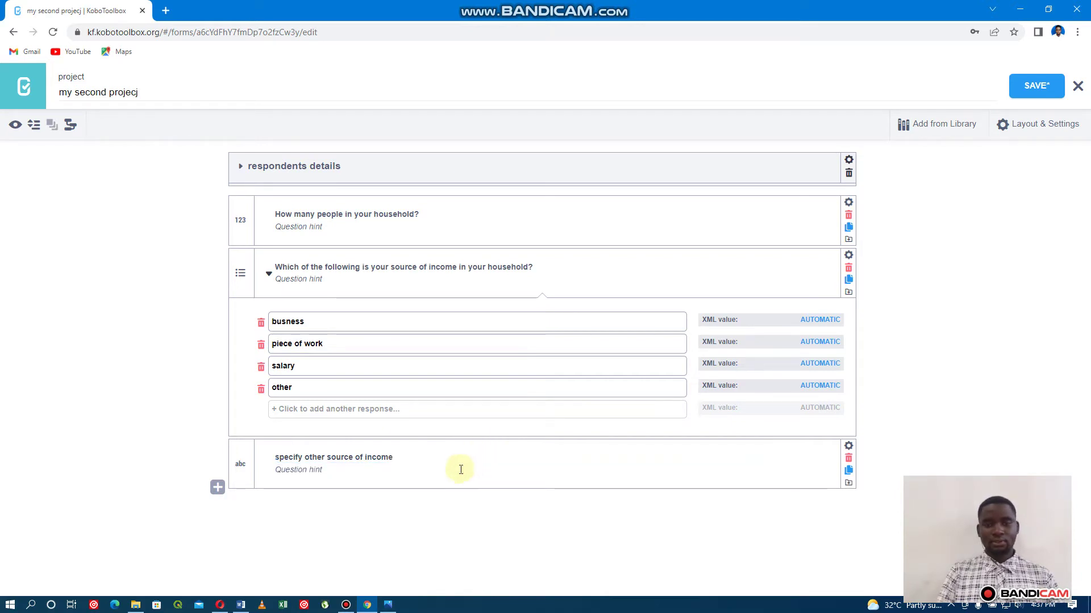
click(1036, 85)
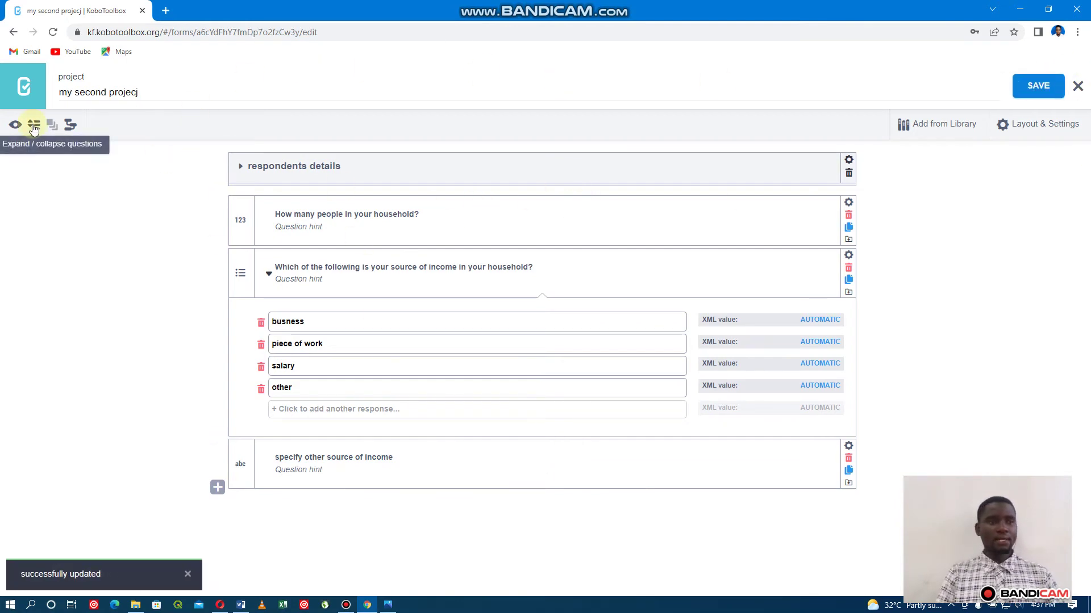
click(15, 126)
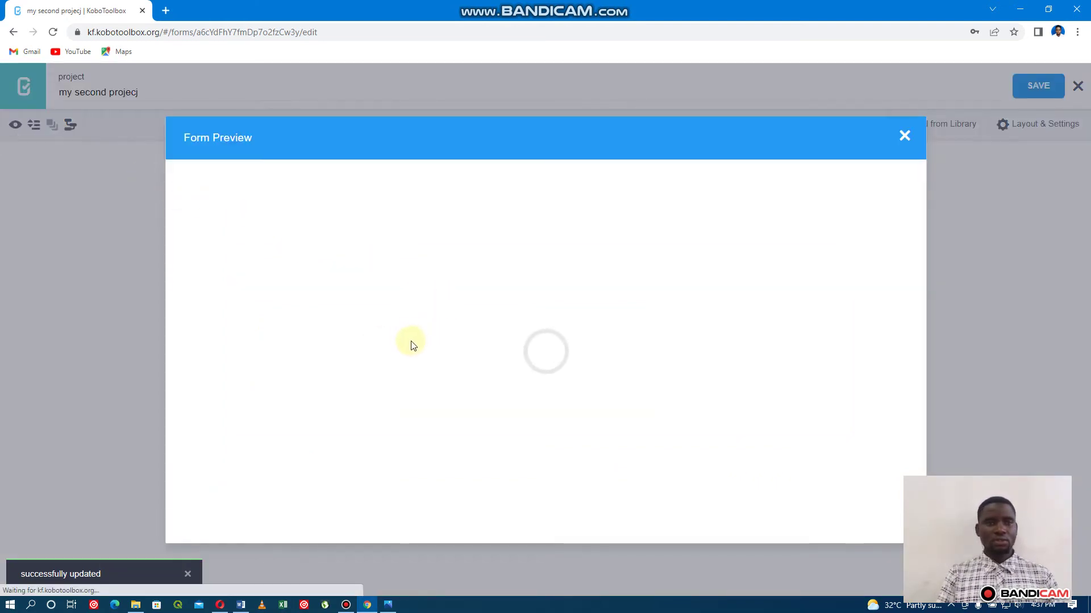
scroll(460, 331, down, 9)
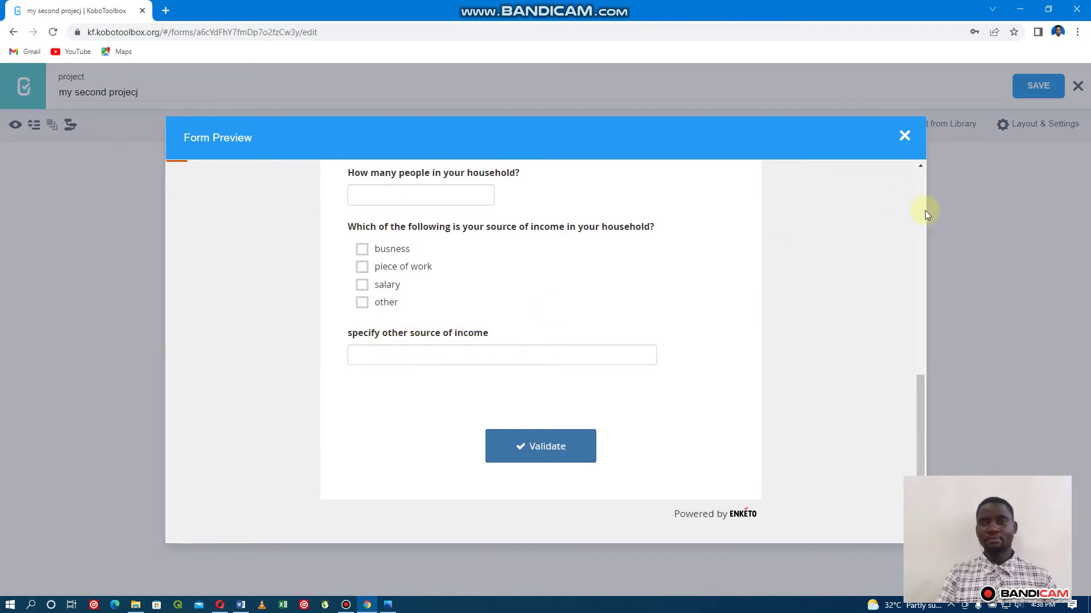
click(906, 136)
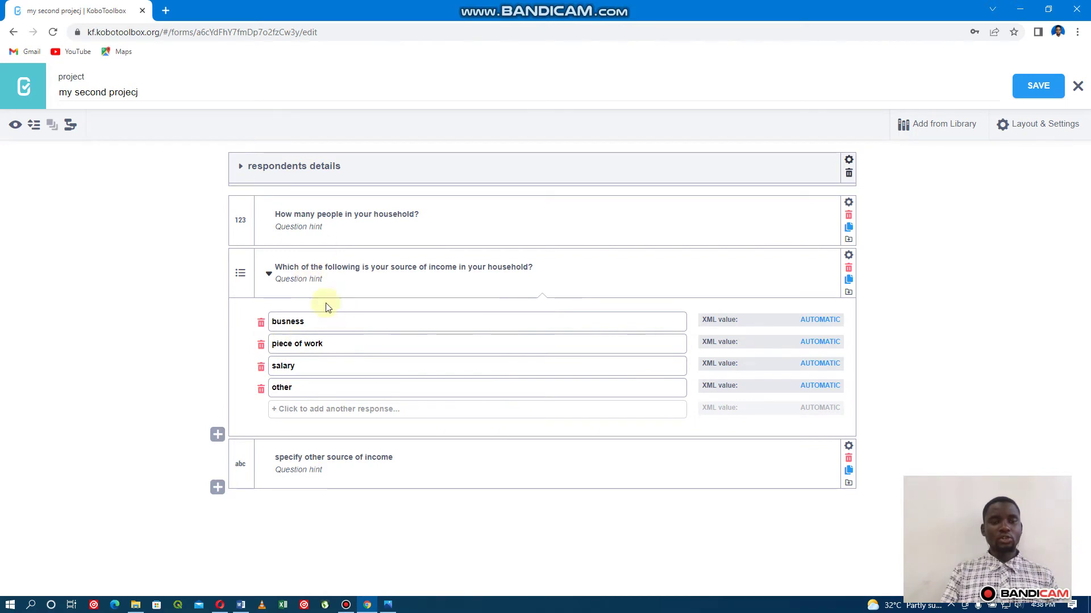
Select the household size, income-source and other-income questions, collapsing the income choices.
key(F12)
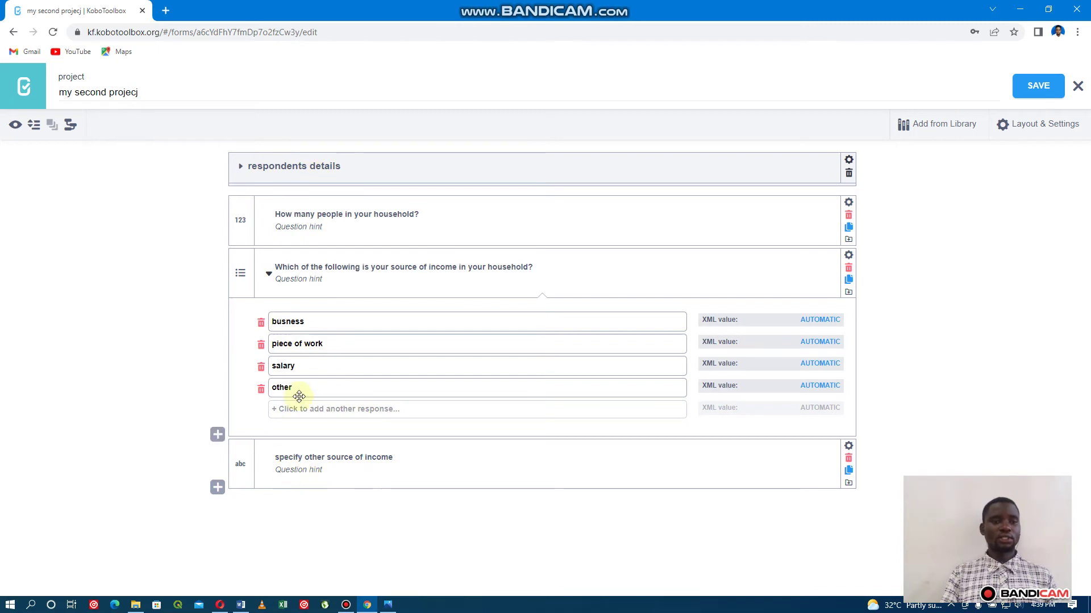
click(244, 219)
click(242, 265)
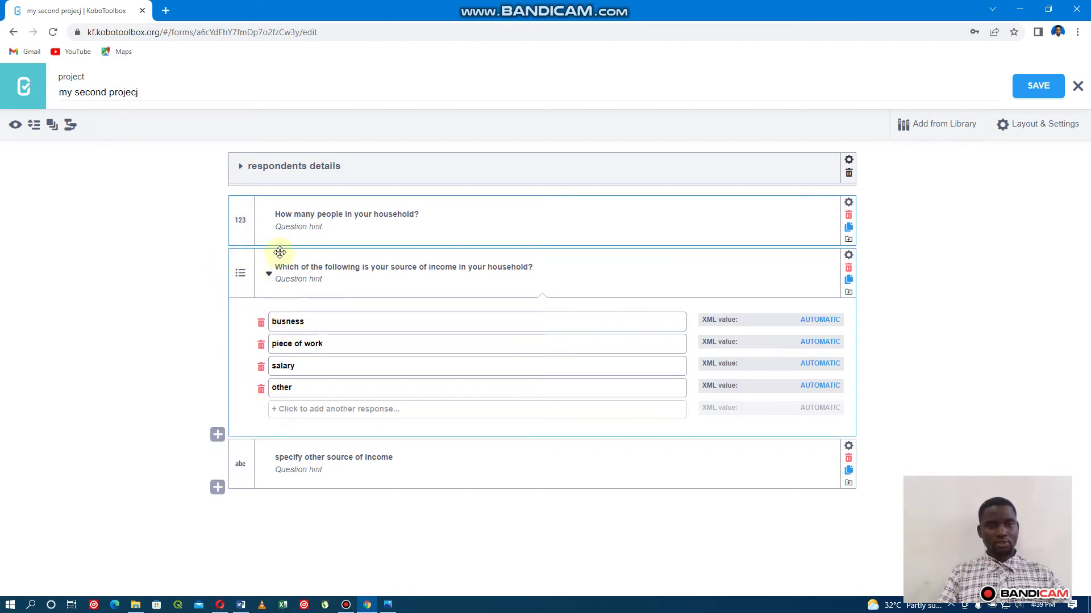
click(268, 275)
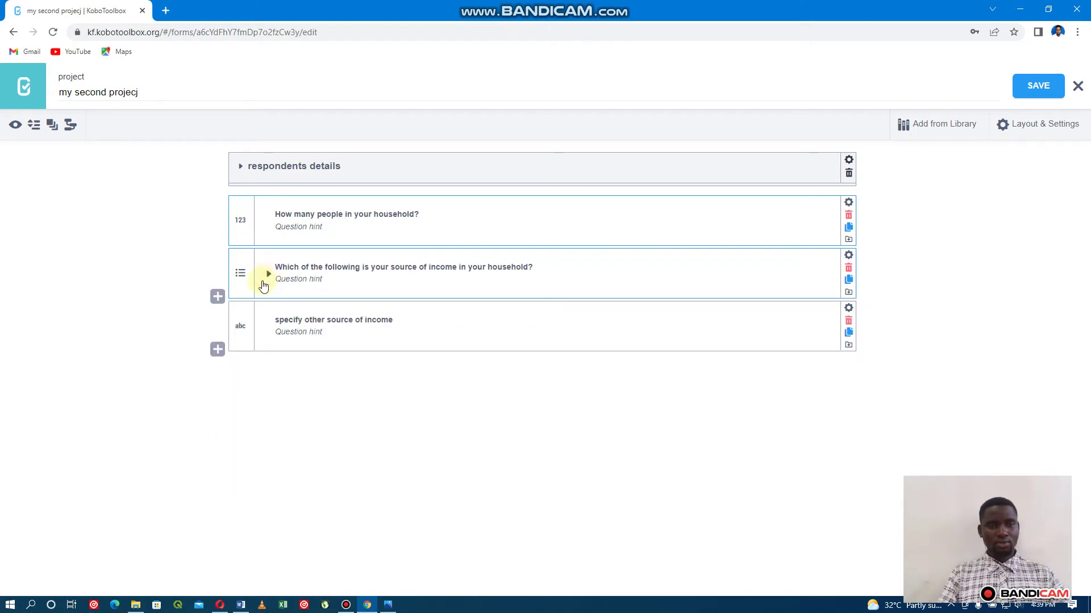
click(246, 320)
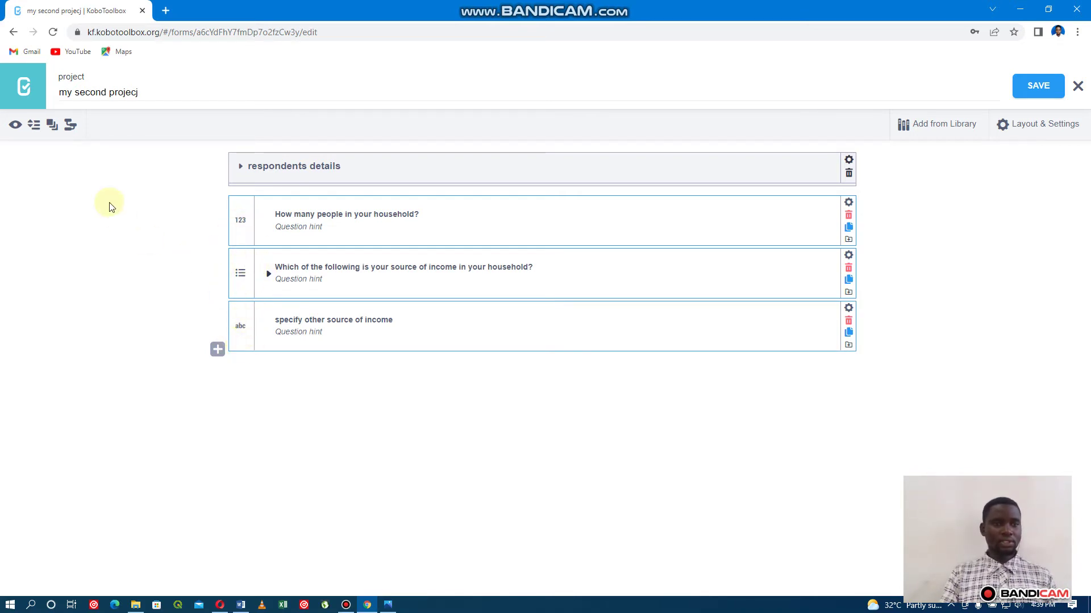
Wrap the three selected questions in a group titled 'household details' and collapse it.
click(52, 125)
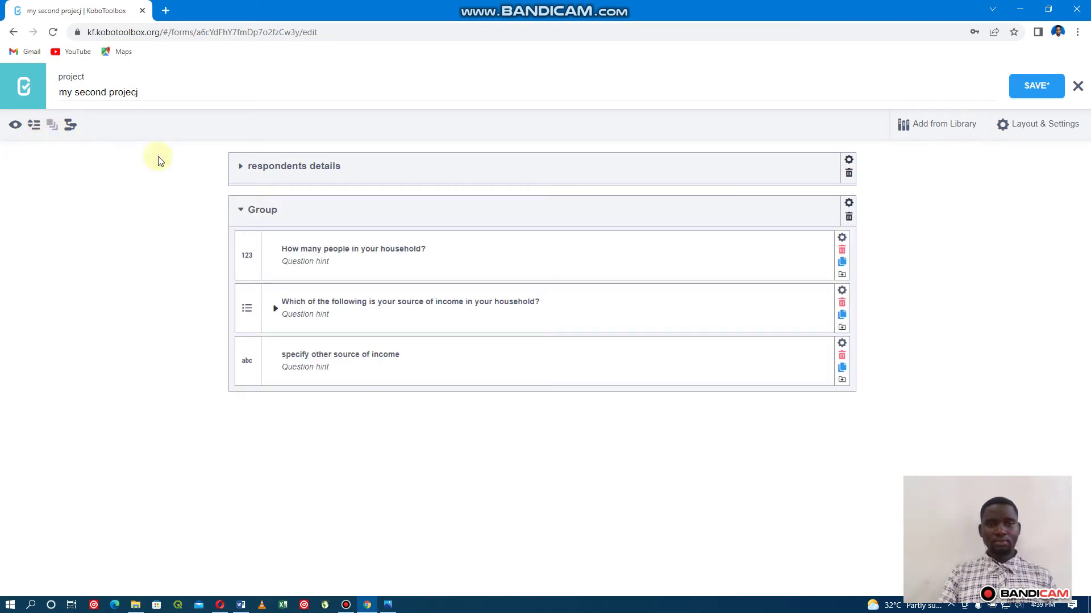
click(278, 210)
double_click(258, 210)
key(BackSpace)
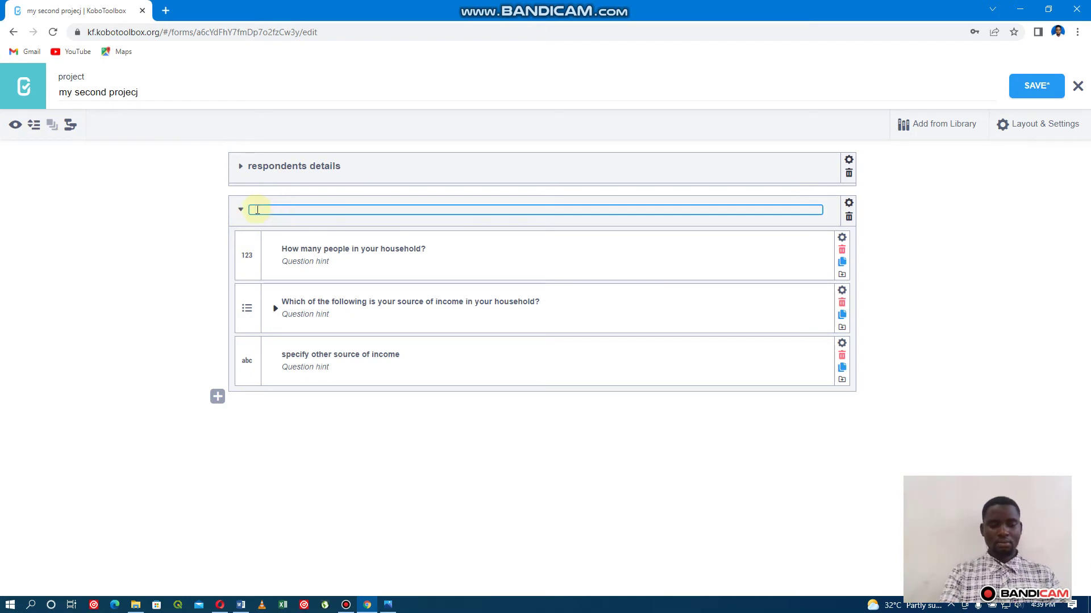
text(house)
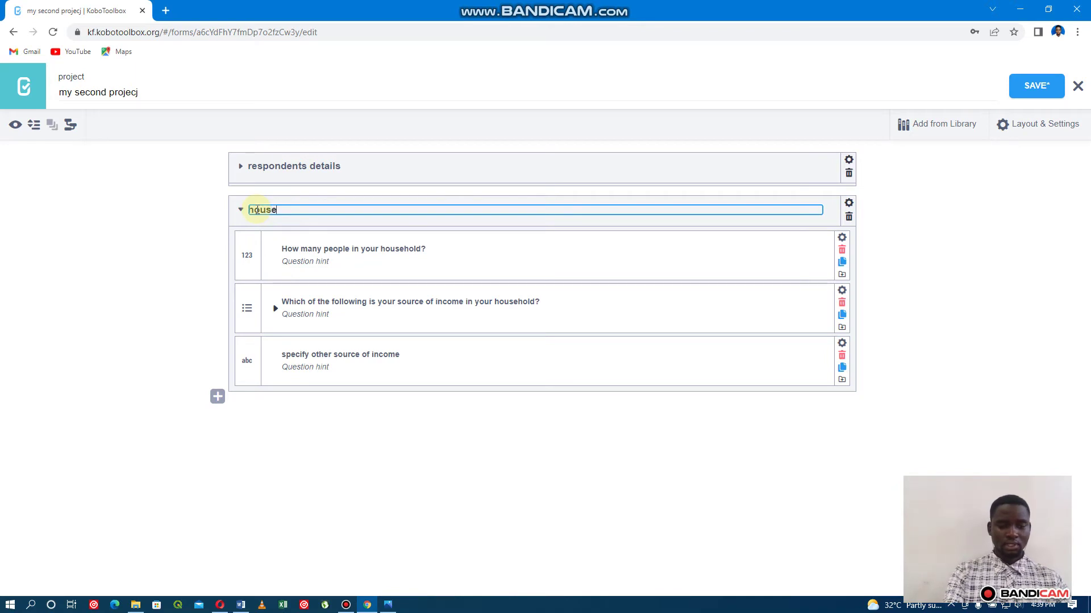
text(hold )
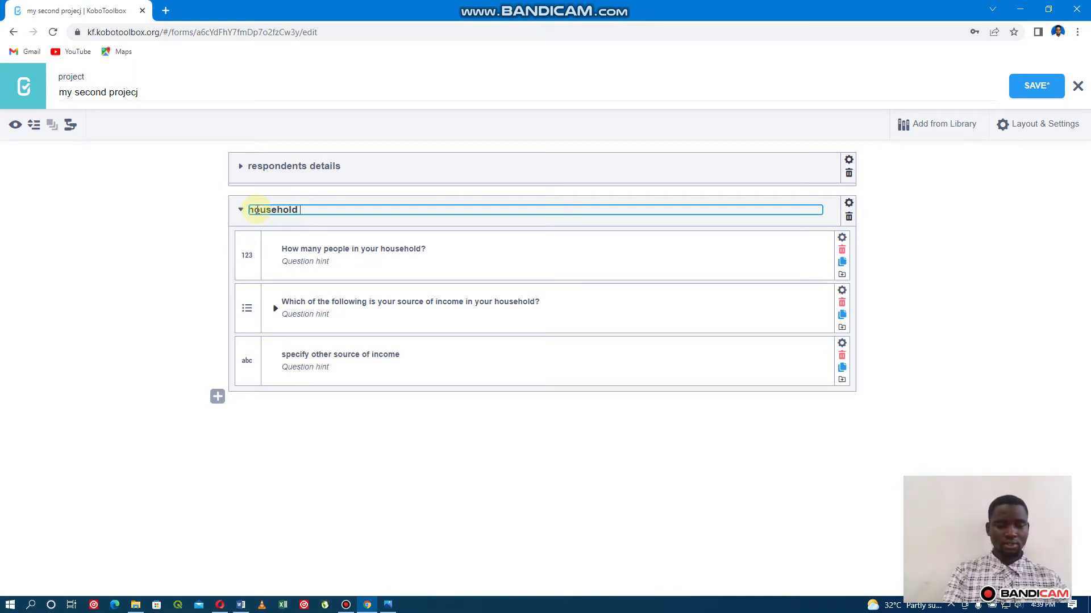
text(det)
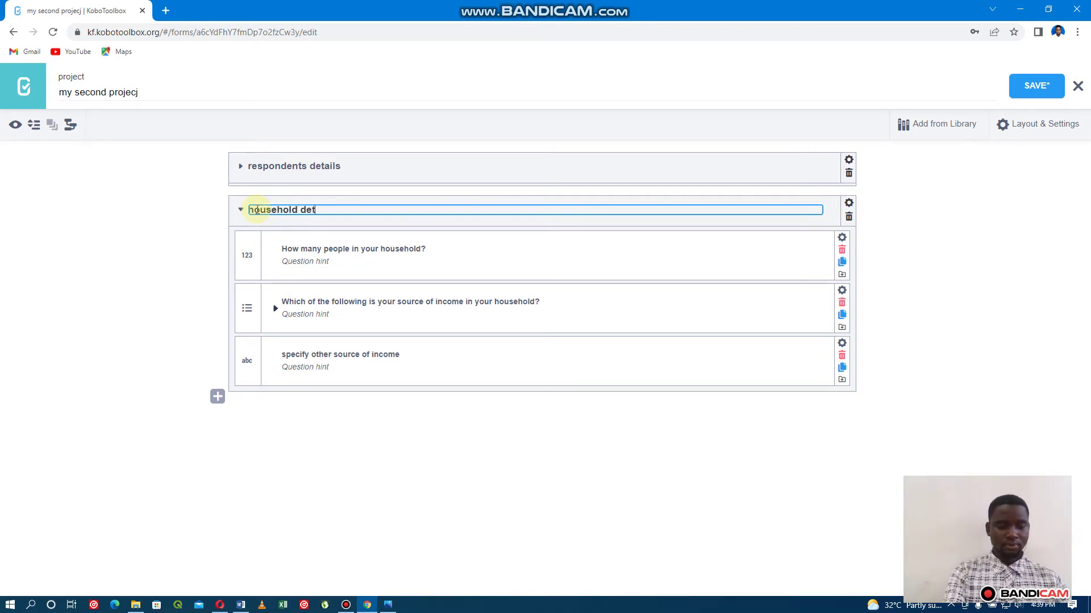
text(ails)
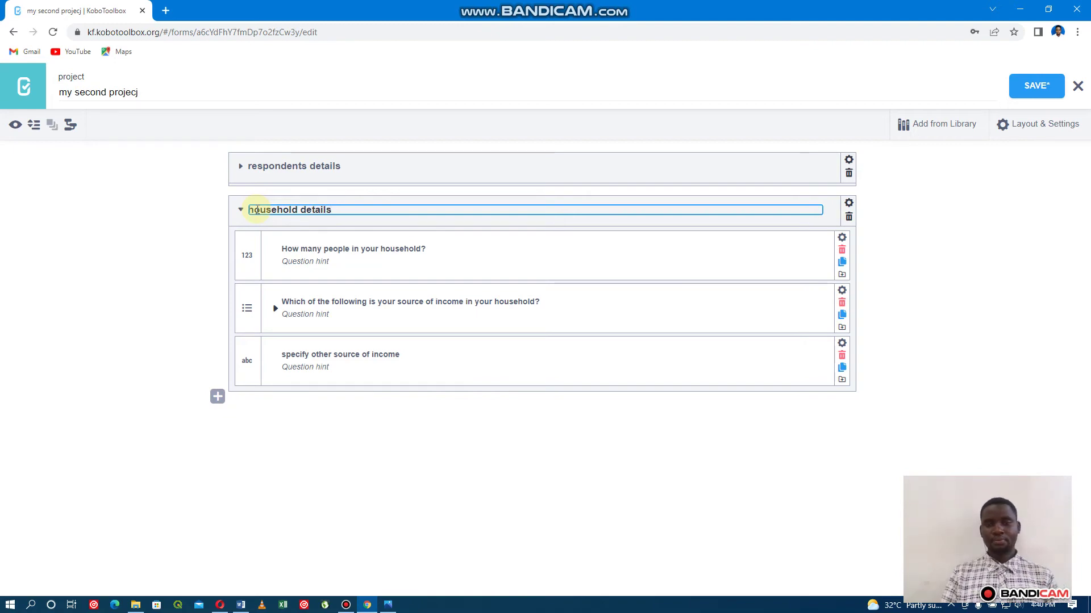
click(141, 281)
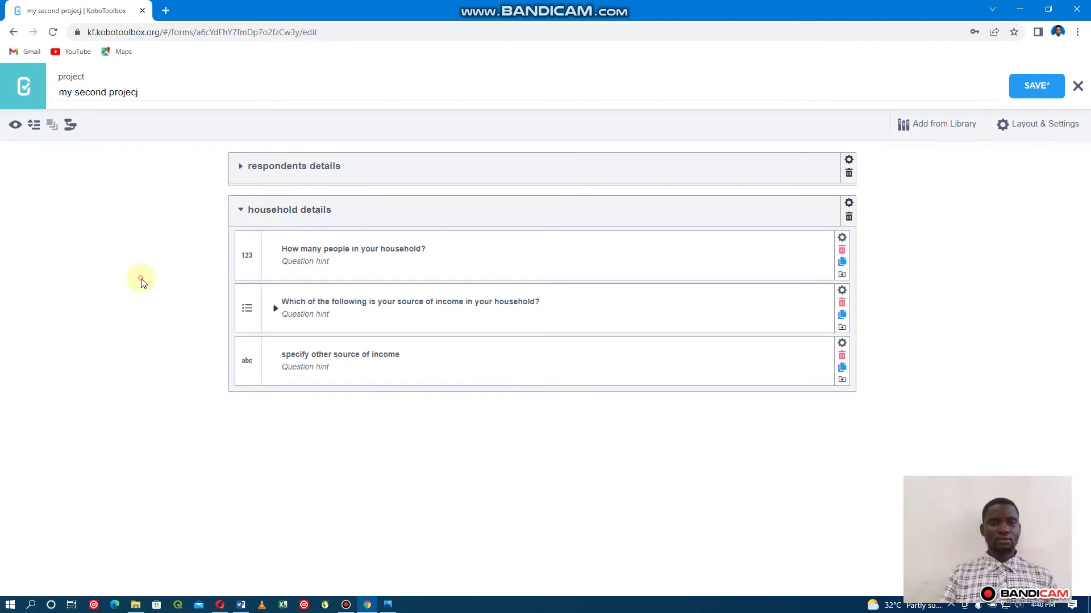
click(241, 210)
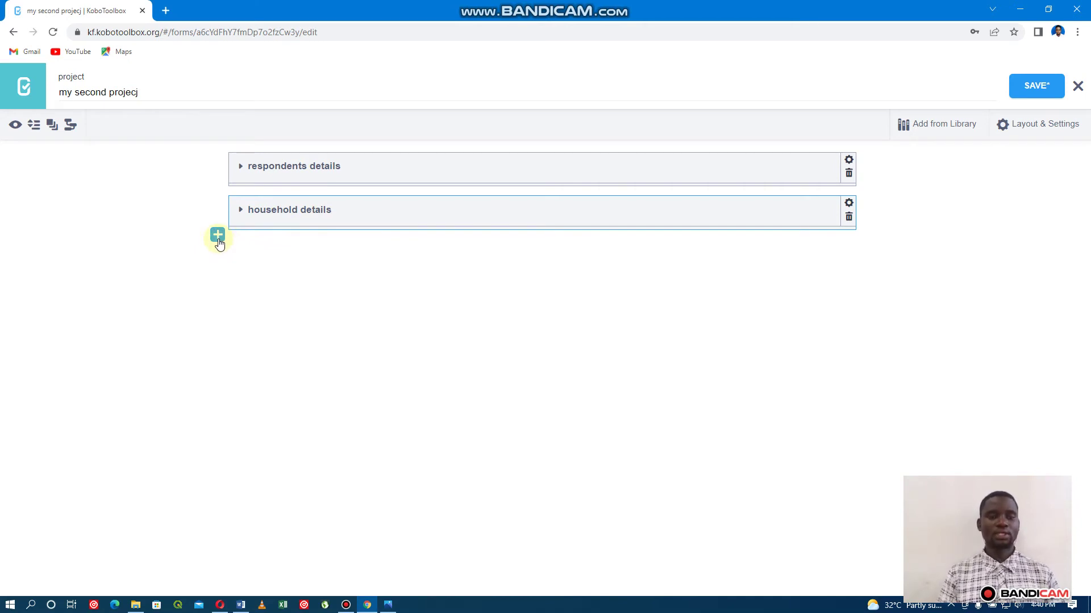
Add a Select One question 'Do you own land?' with choices Yes and No.
click(218, 236)
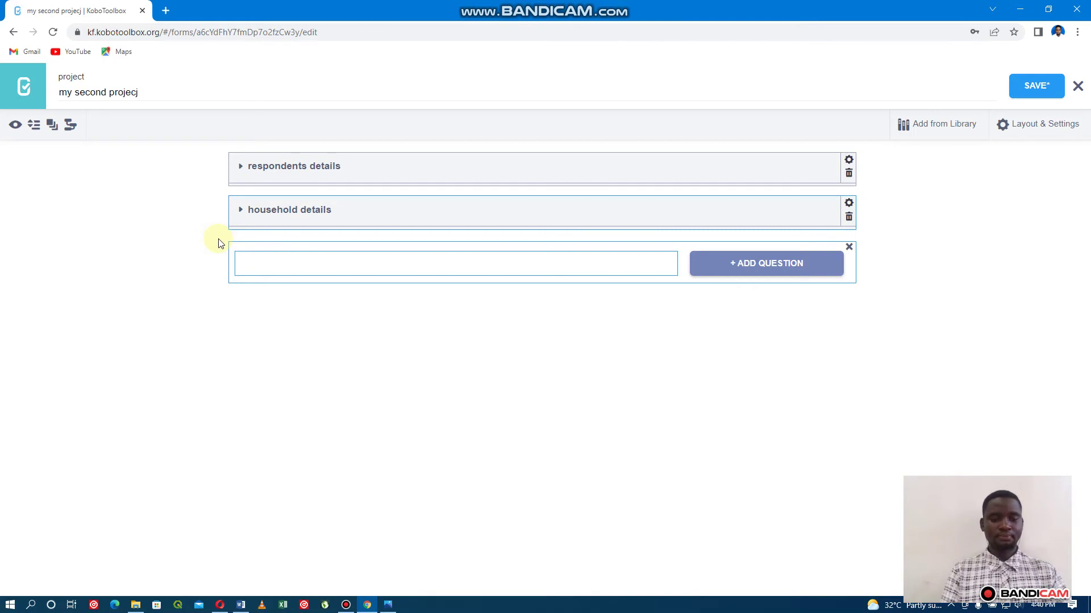
text(D)
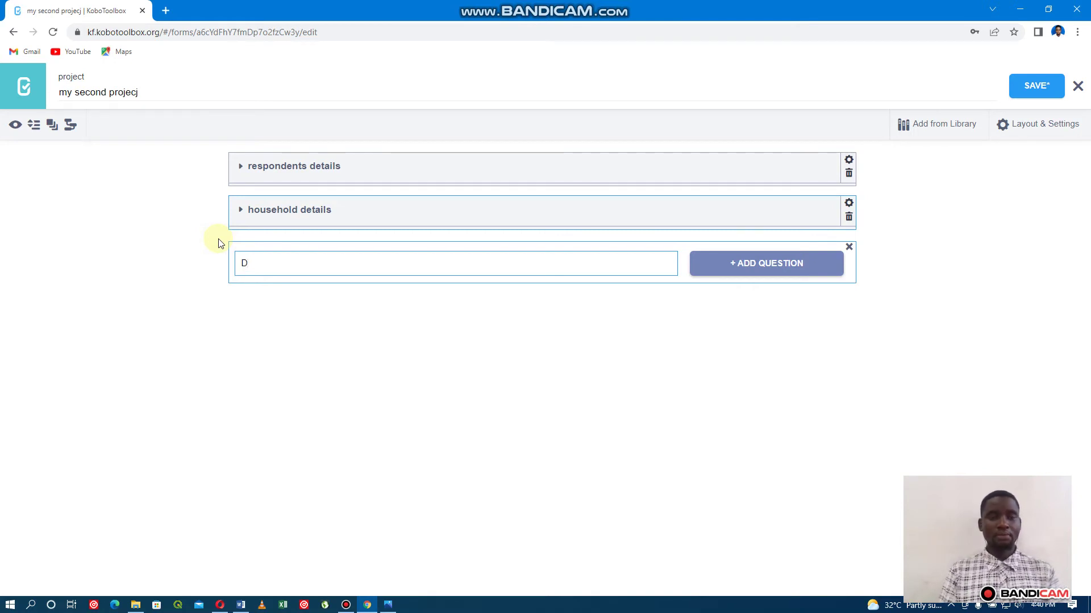
text(o you own land)
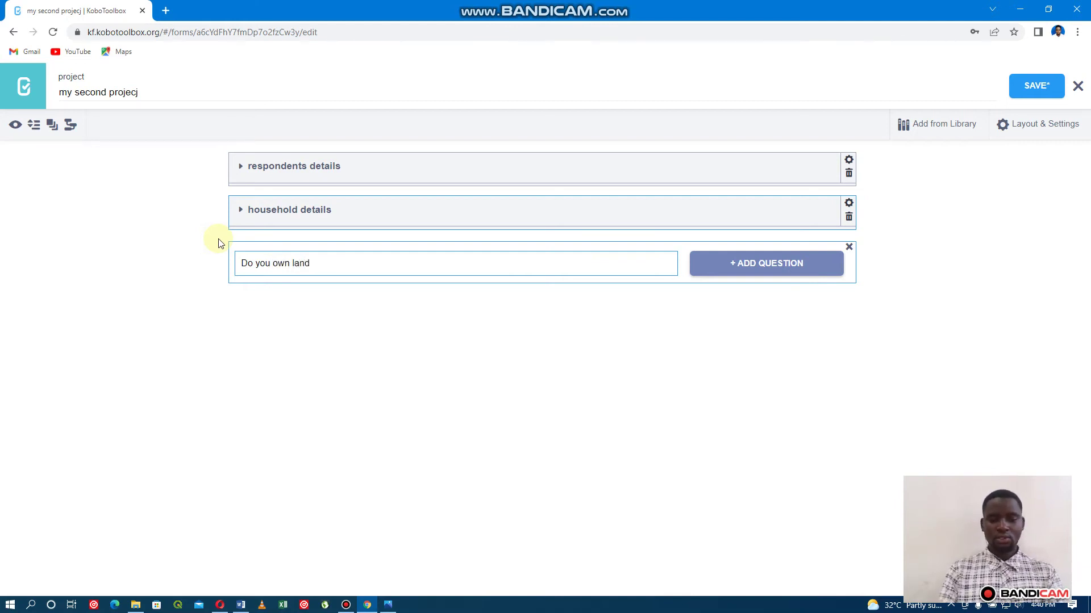
text(?)
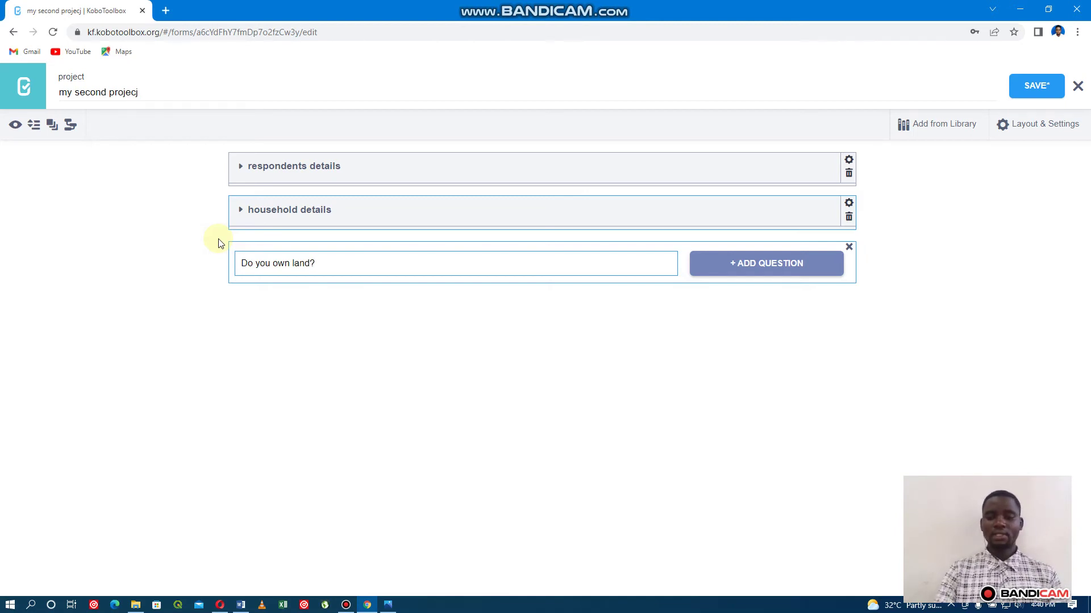
key(Return)
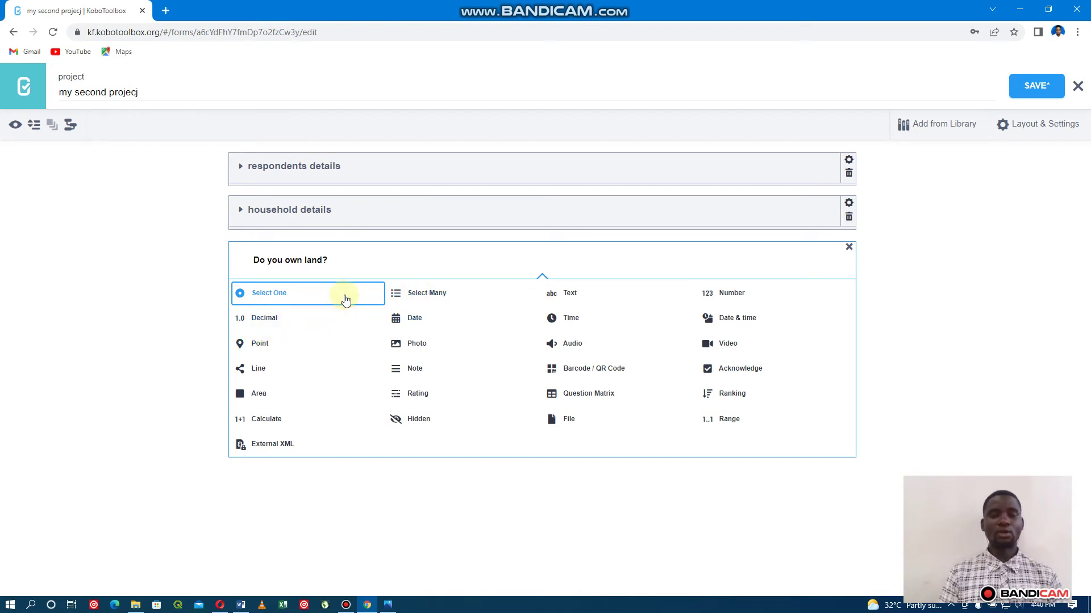
click(339, 300)
key(BackSpace)
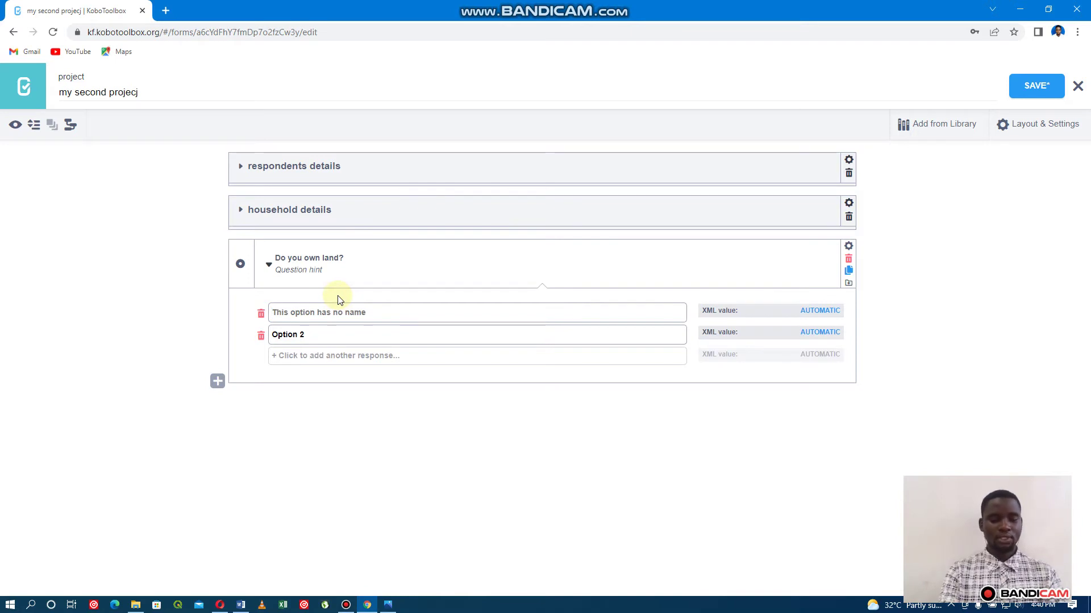
text(Yes)
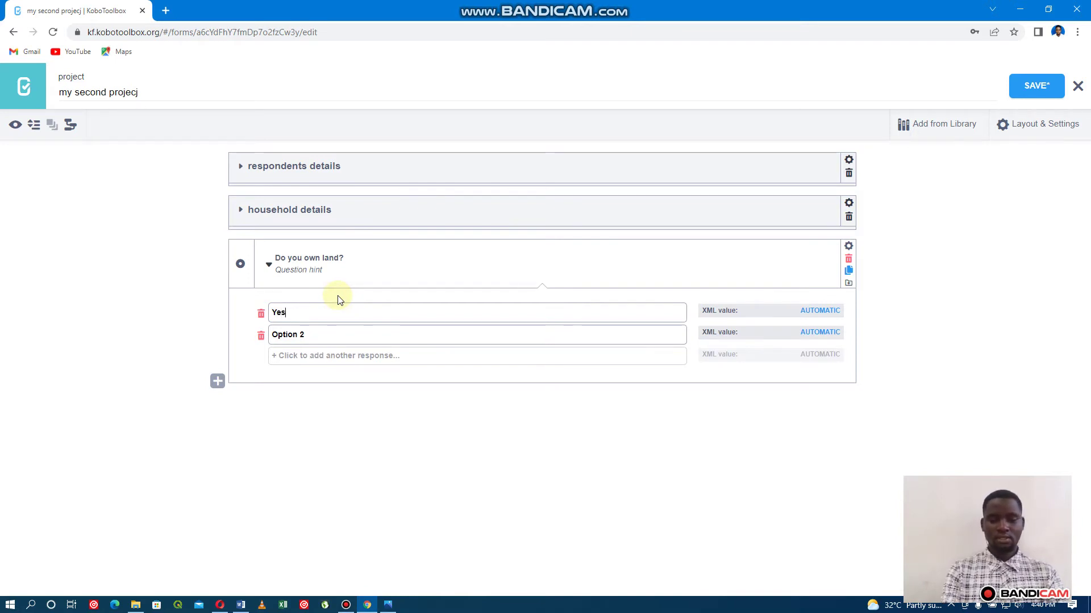
key(Tab)
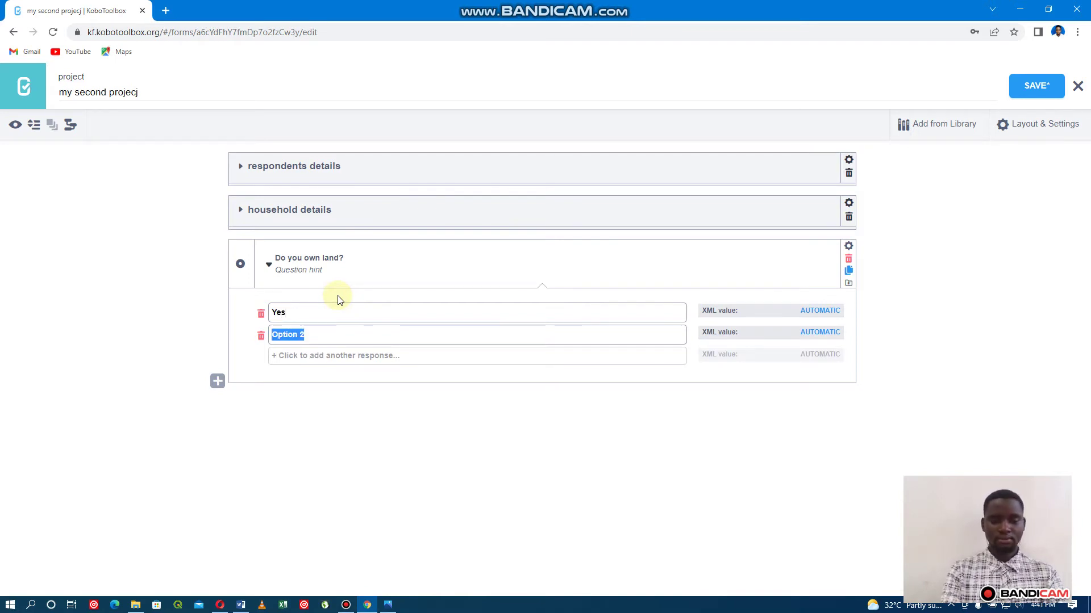
text(No)
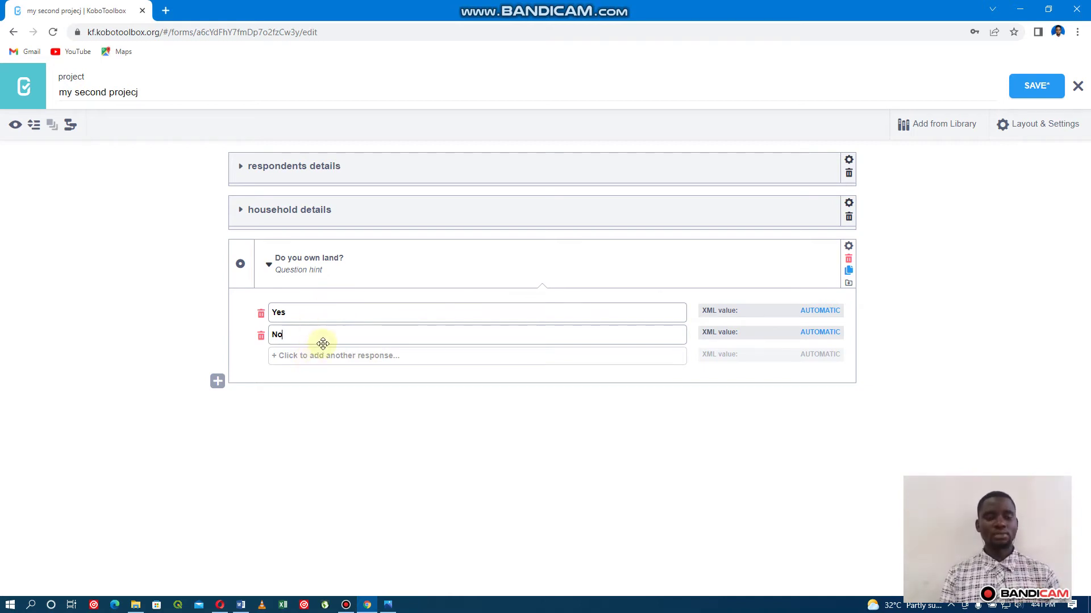
Save the form, add an empty question below, and hide the land question's choices.
click(1048, 89)
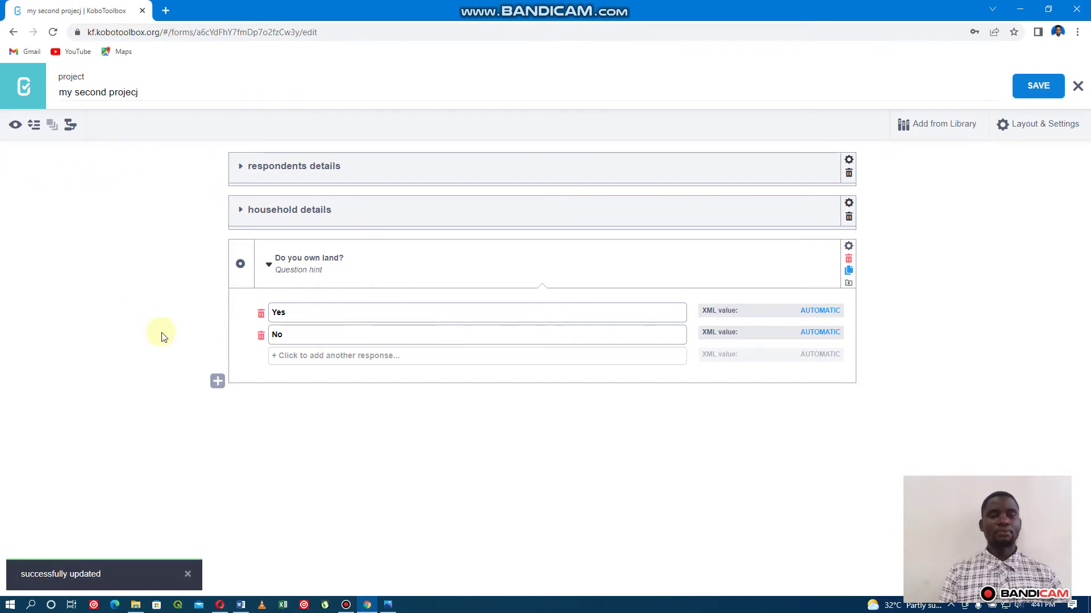
click(216, 386)
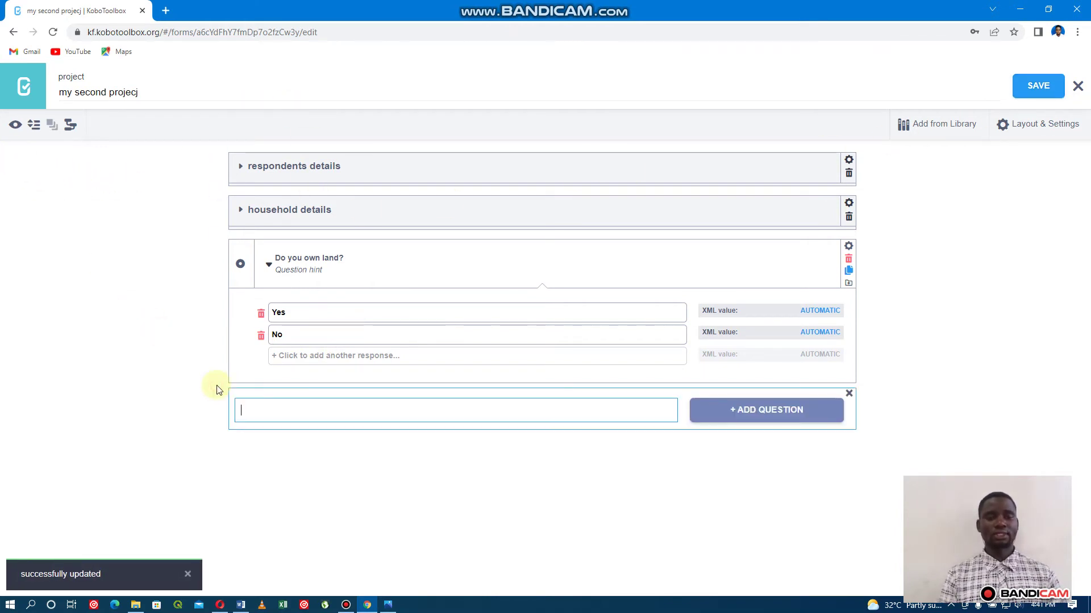
click(268, 265)
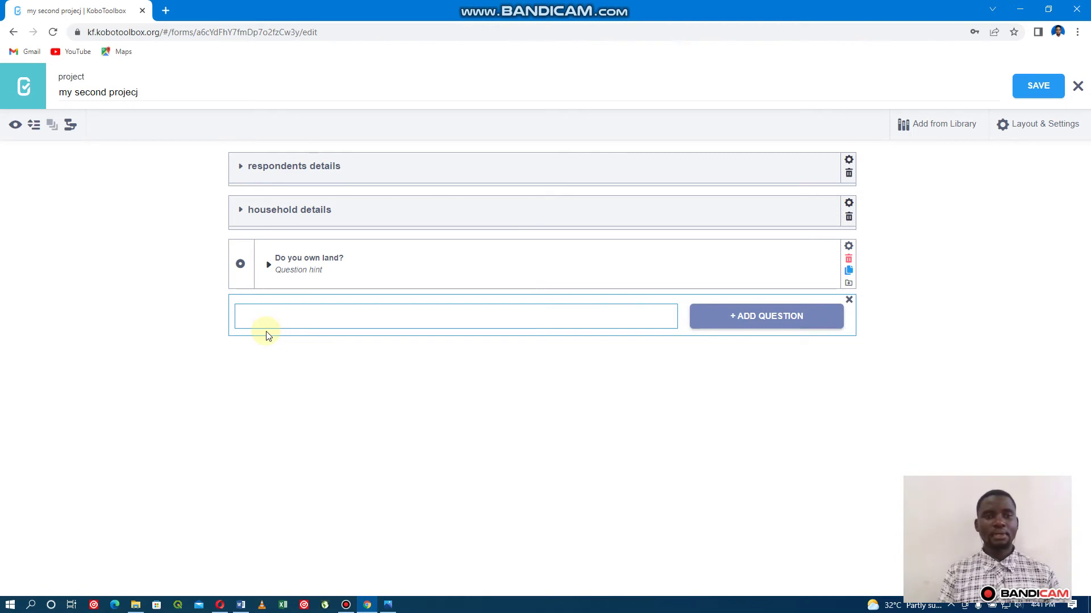
Make the new entry a Note reading 'Specify the details of each piece of land'.
click(269, 266)
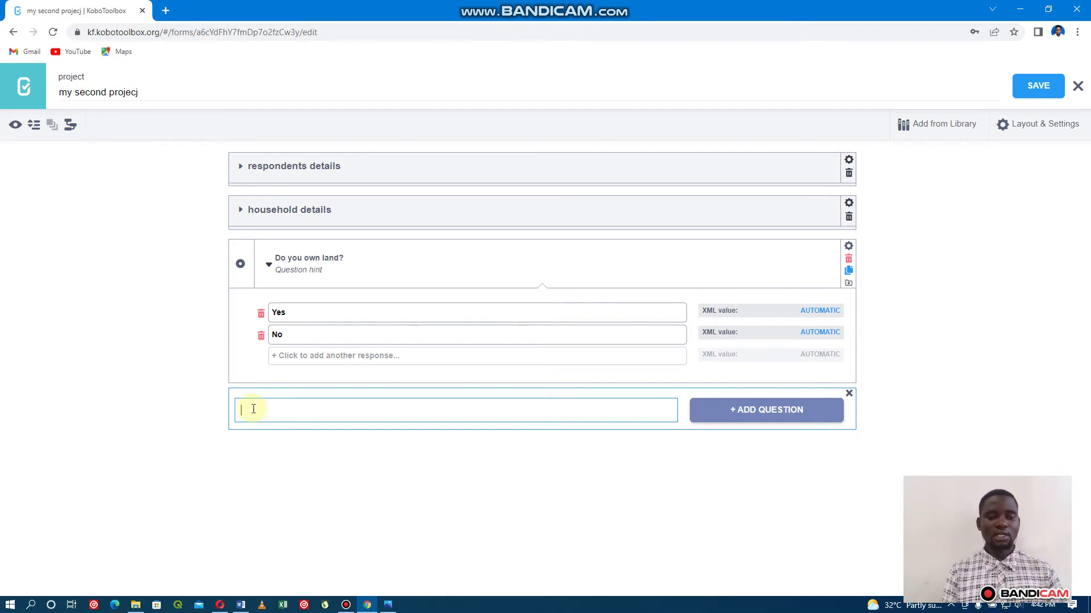
text(Spec)
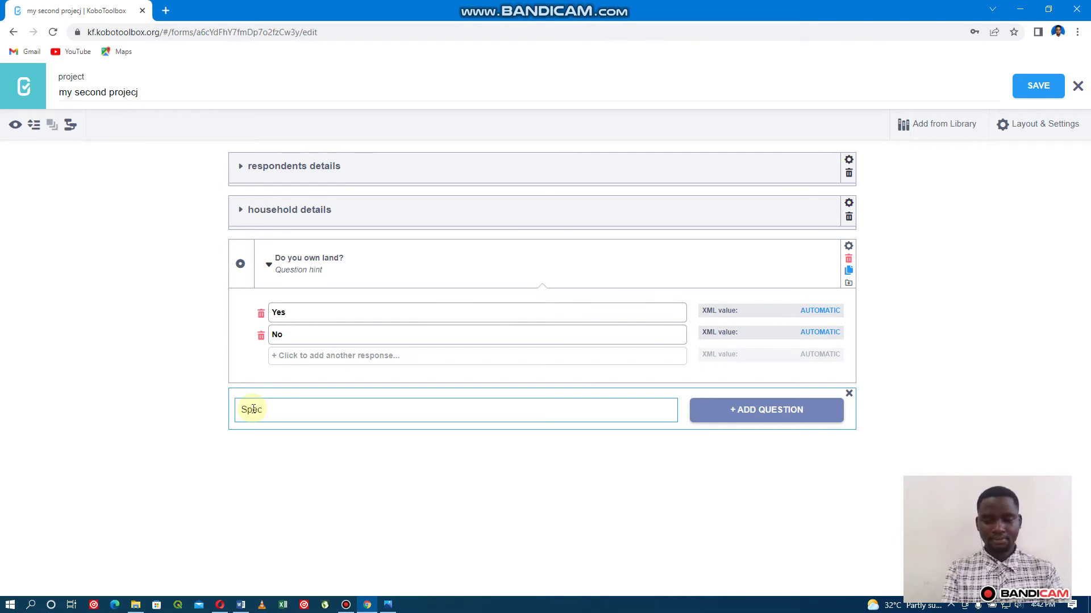
text(ify )
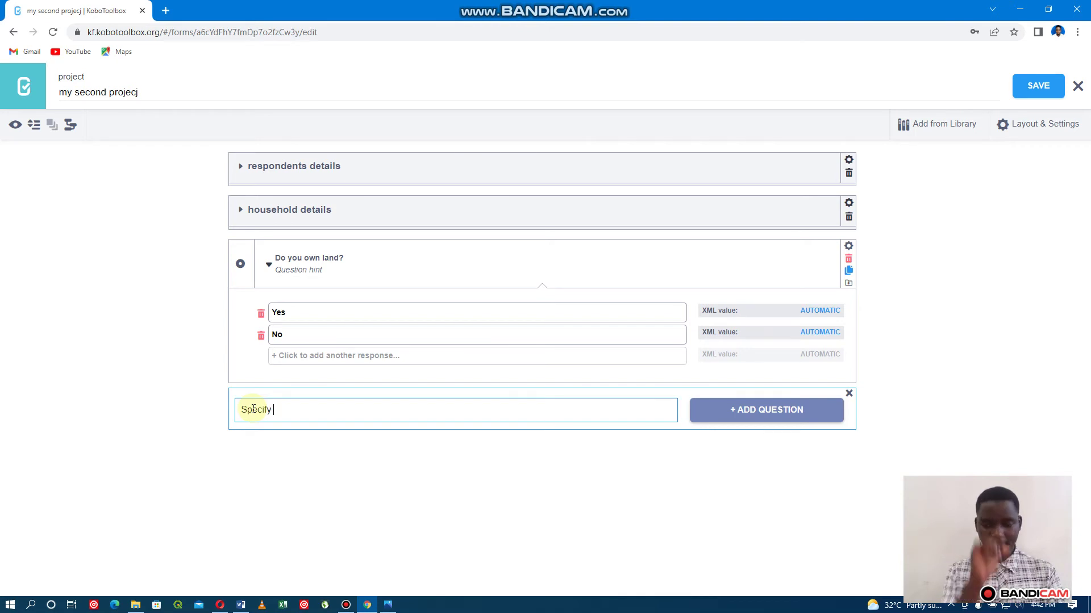
text(the )
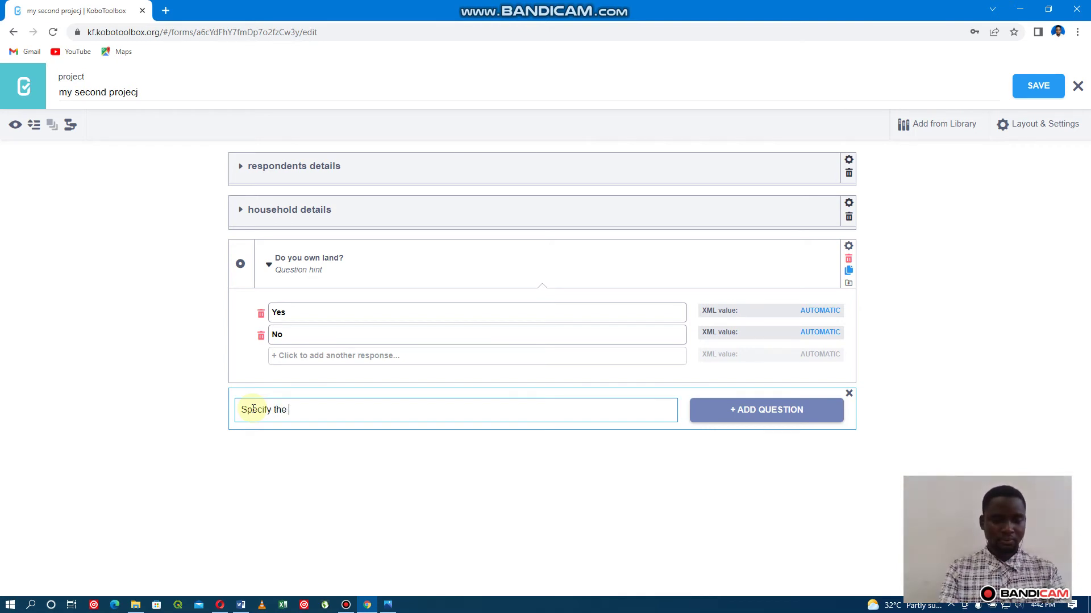
text(details o)
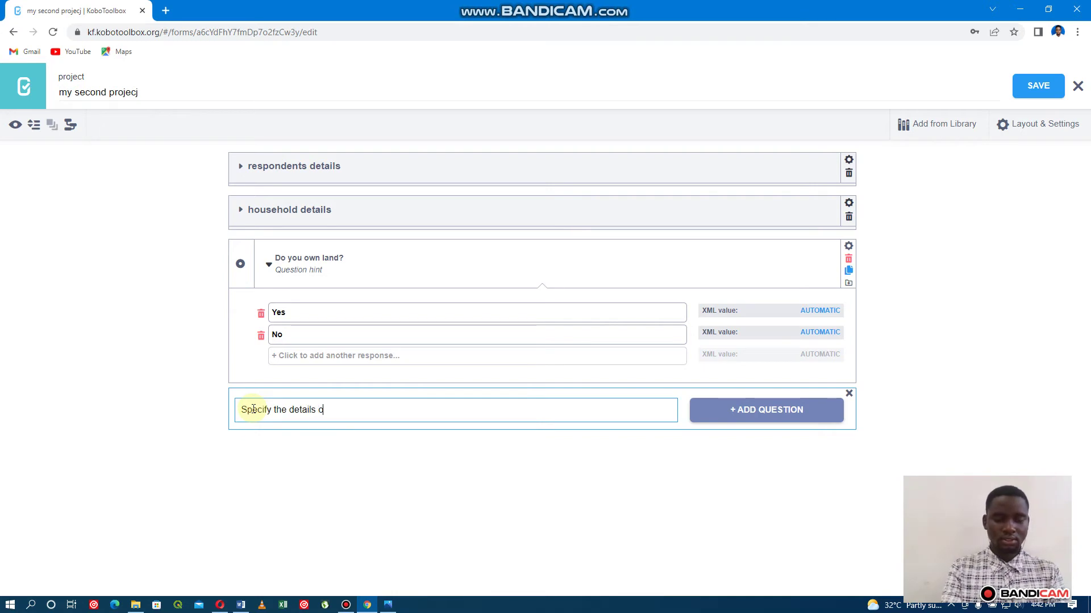
text(f e)
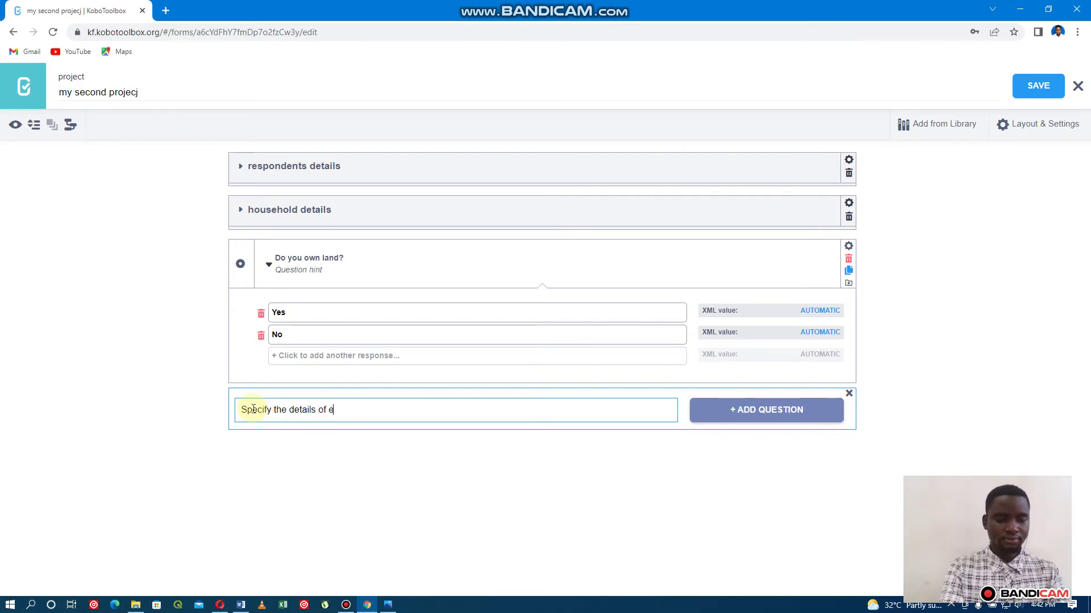
text(ach p)
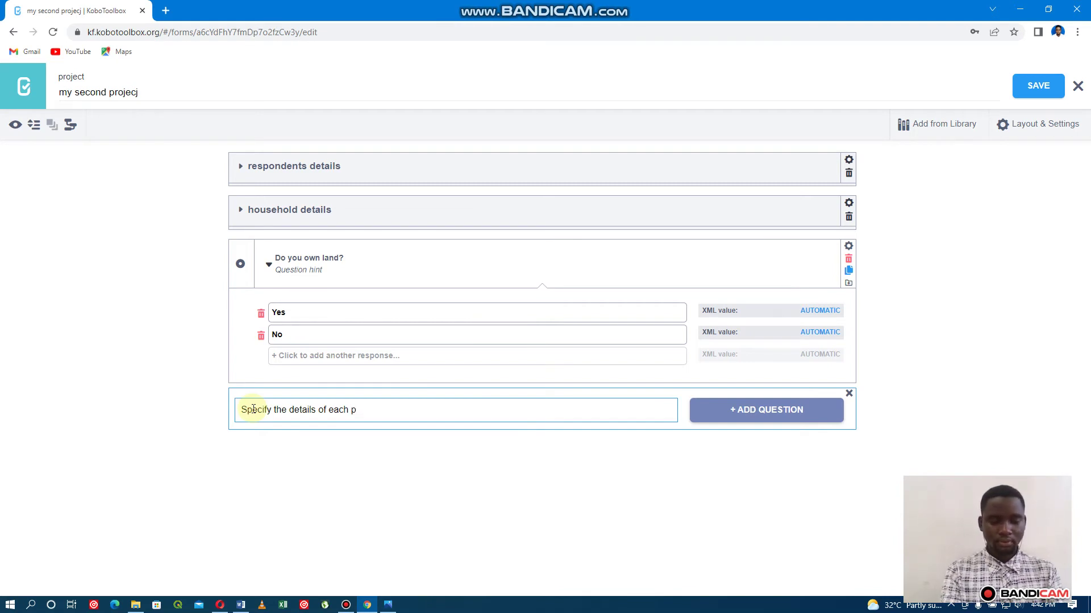
text(i)
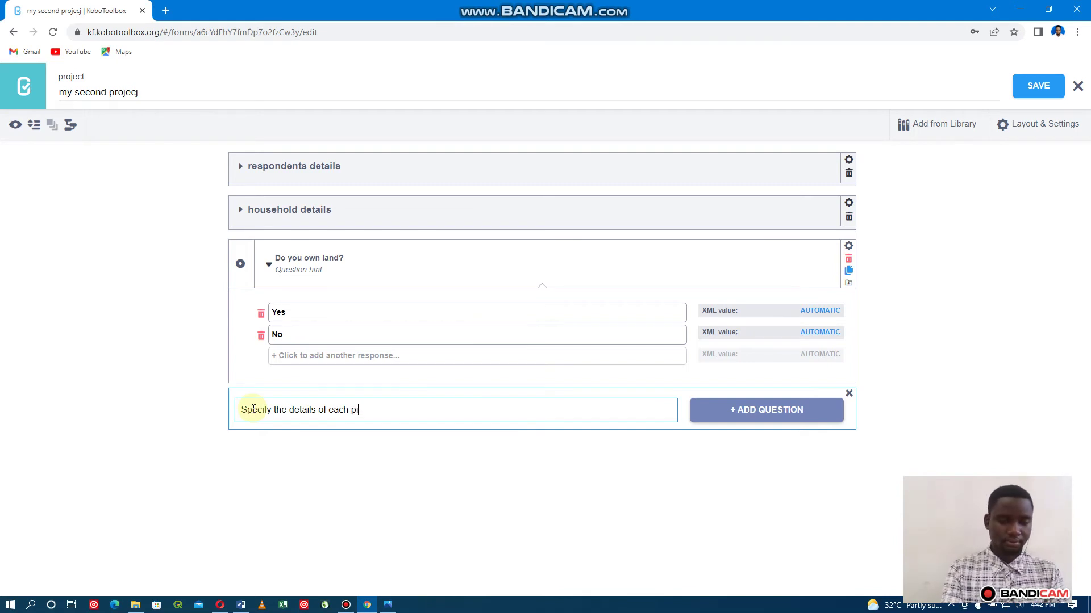
text(ece o)
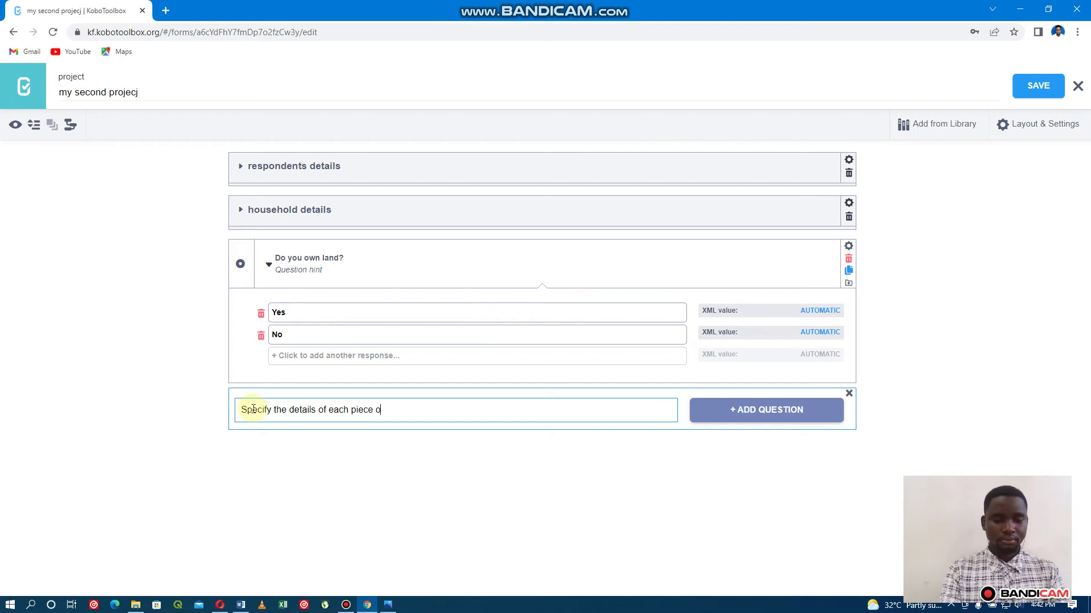
text(f land)
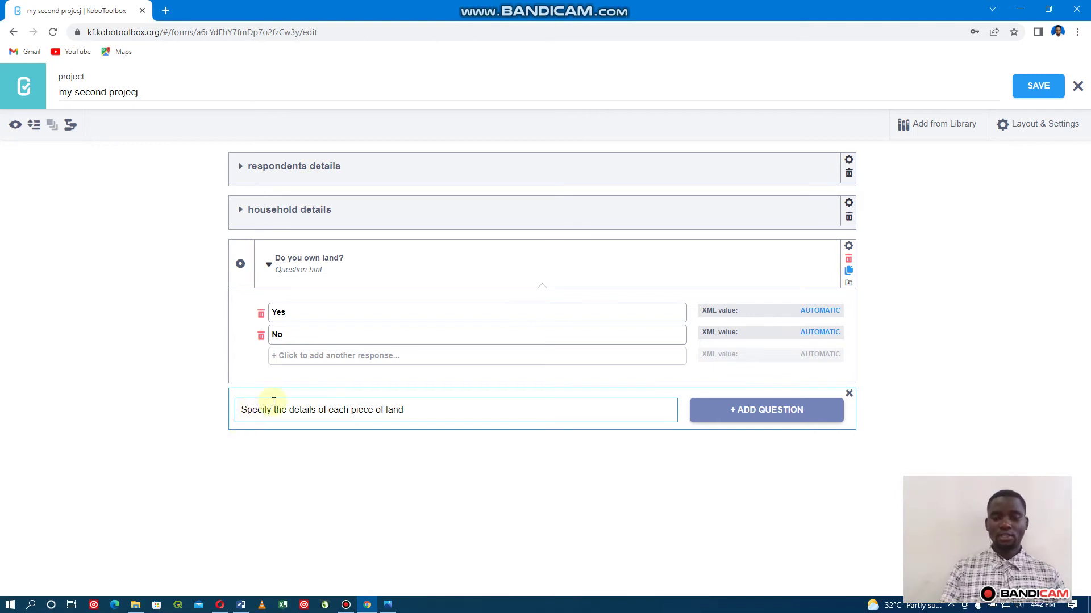
key(Return)
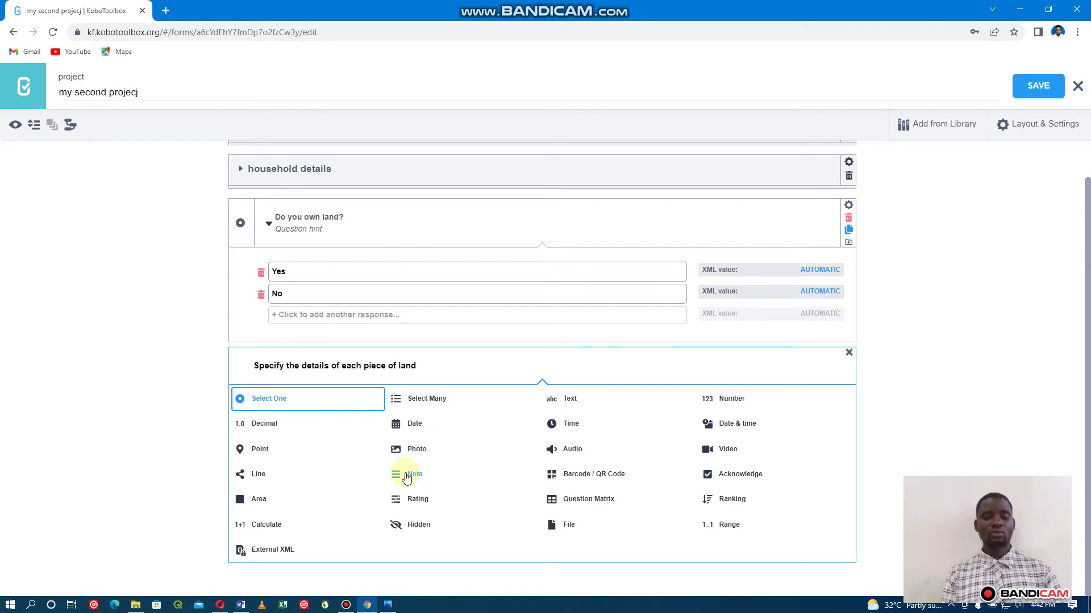
click(407, 476)
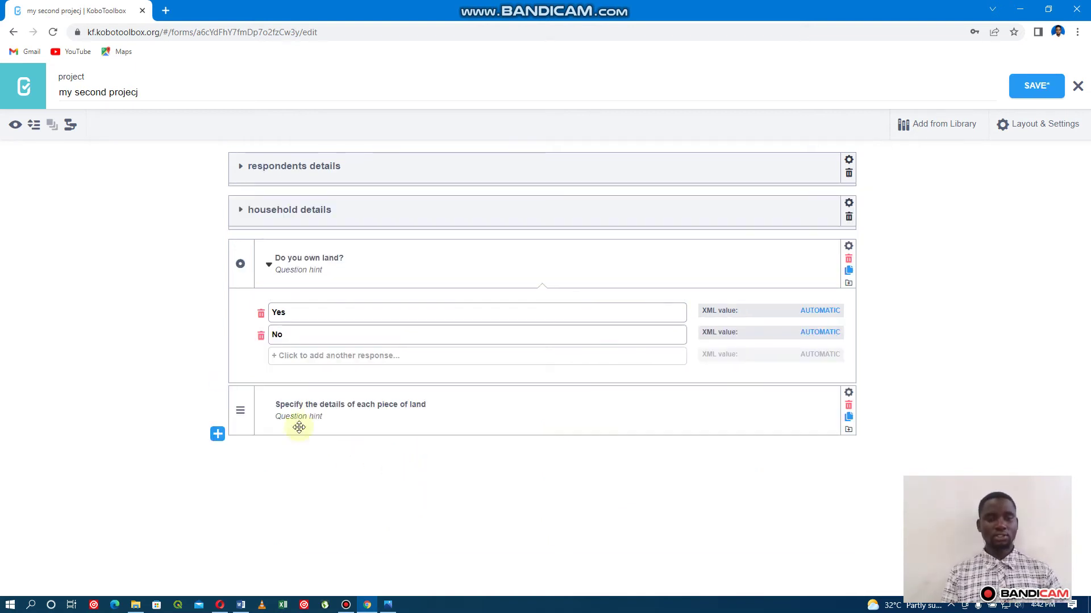
Add a Decimal question 'Number of hectares' below the land-details note.
click(218, 436)
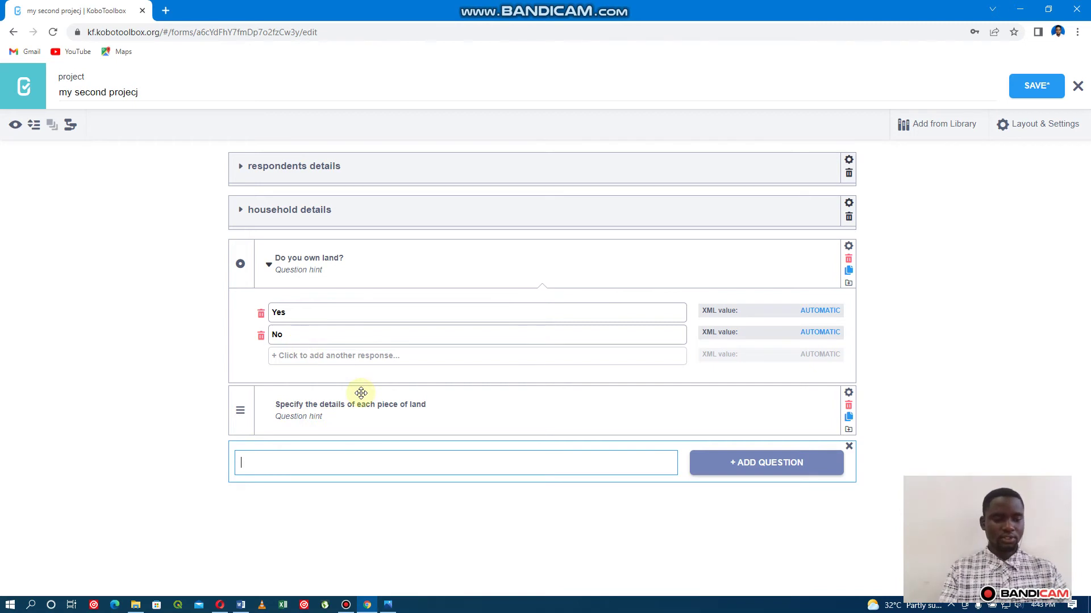
text(N)
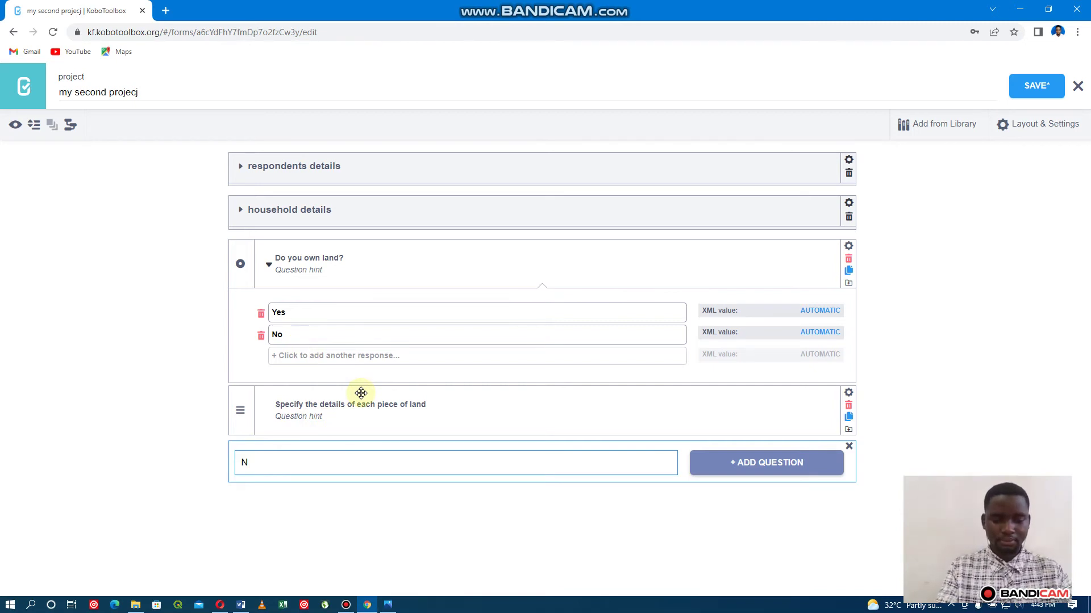
text(u)
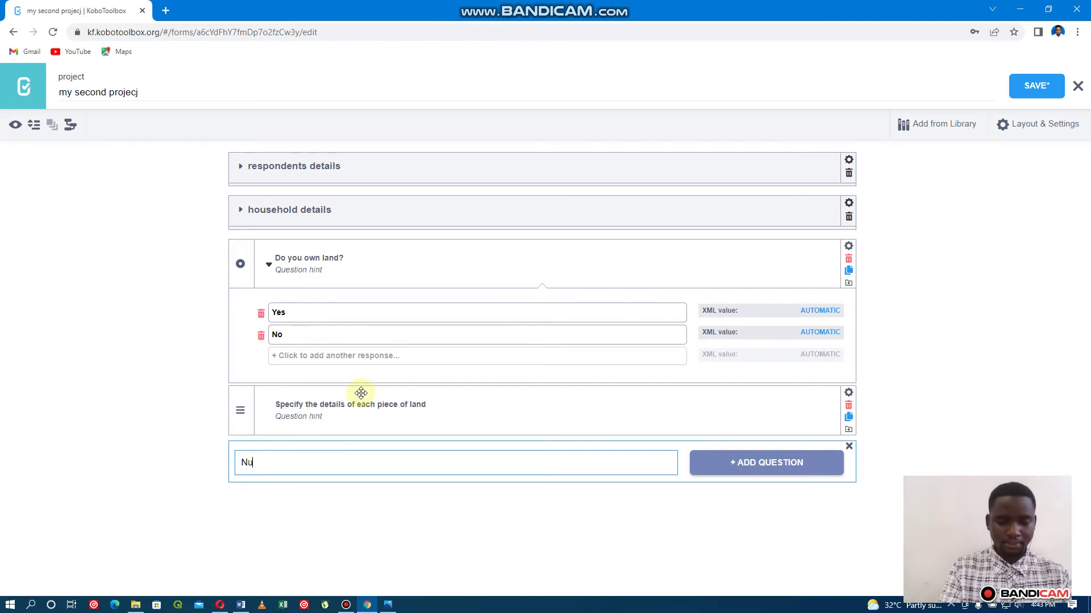
text(mber of h)
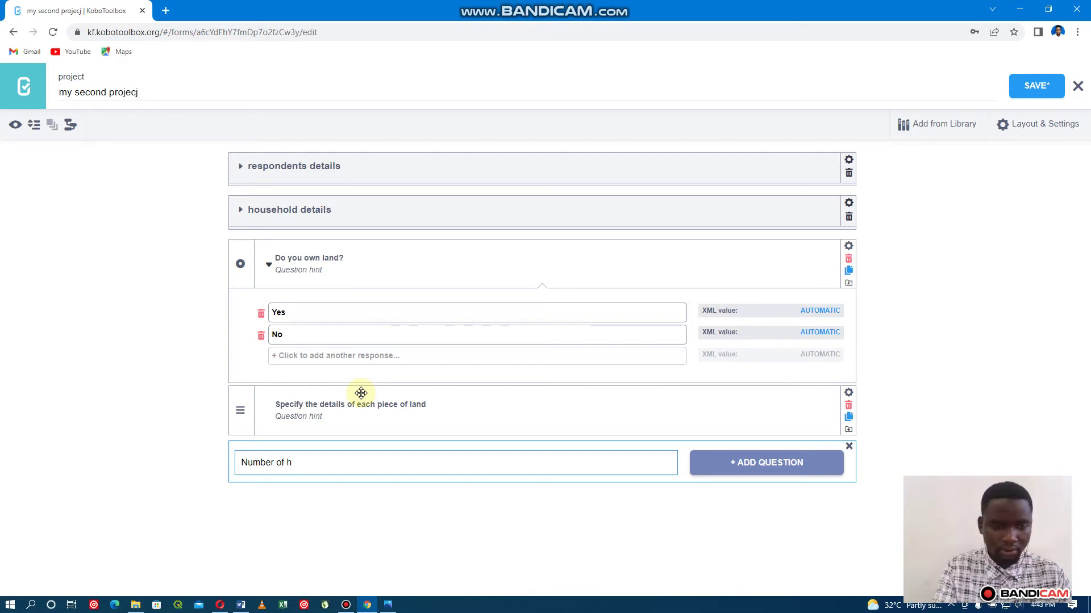
text(ect)
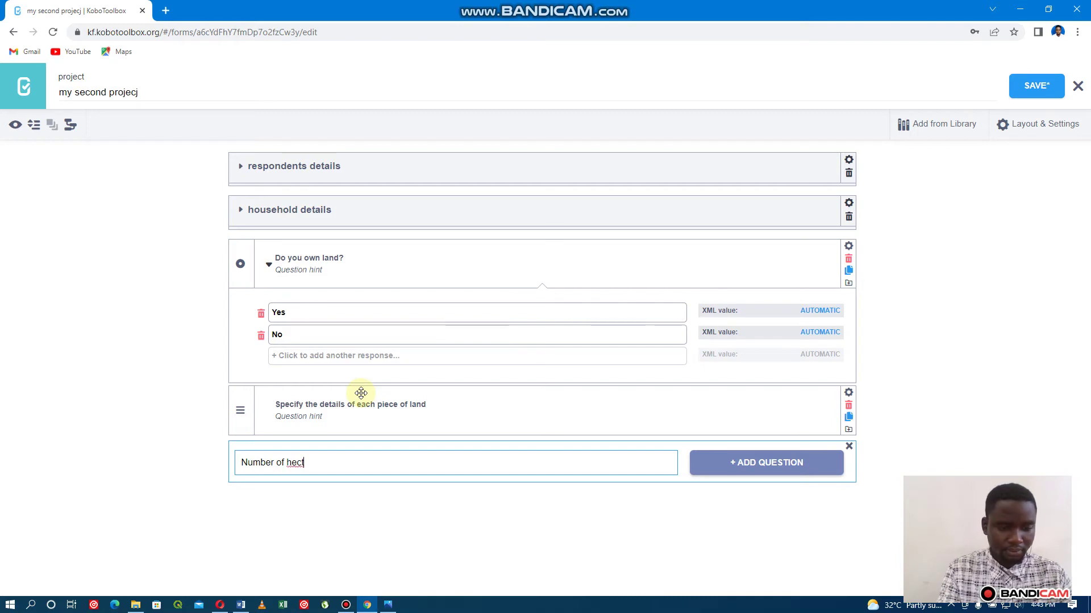
text(ares)
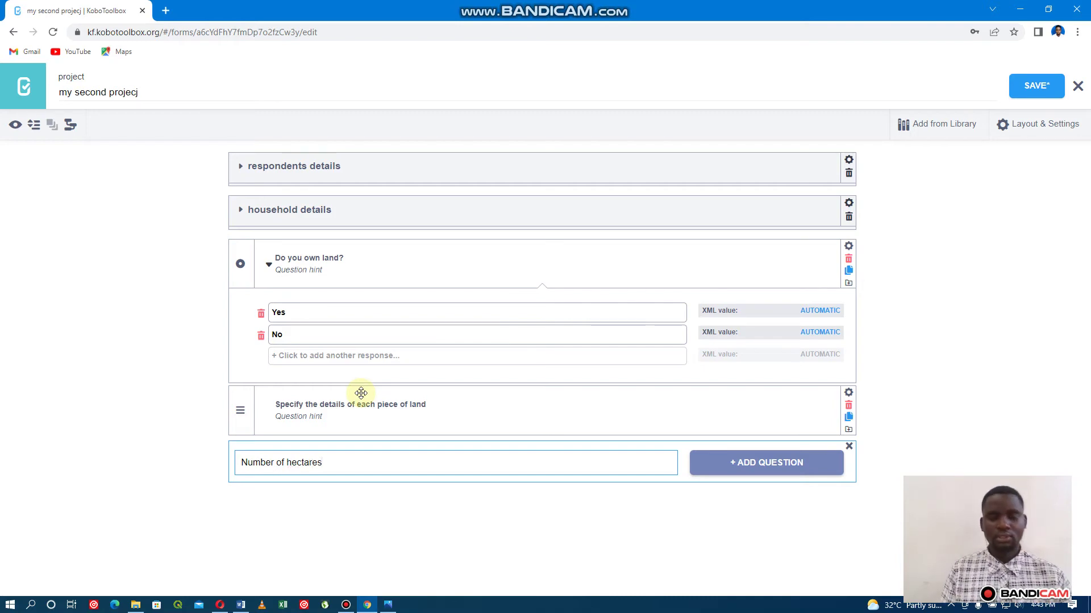
key(Return)
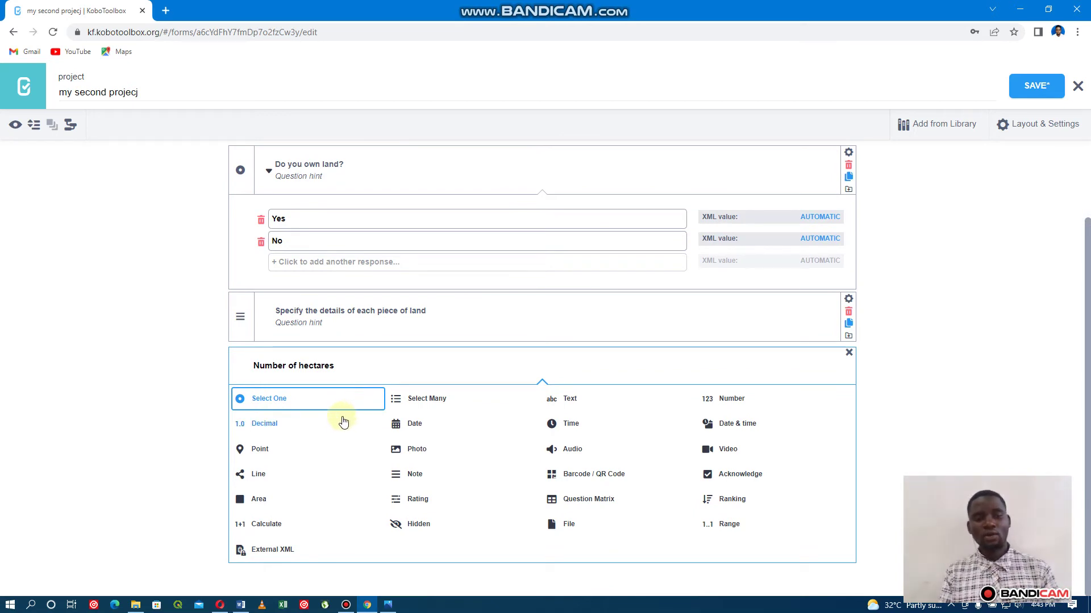
click(280, 426)
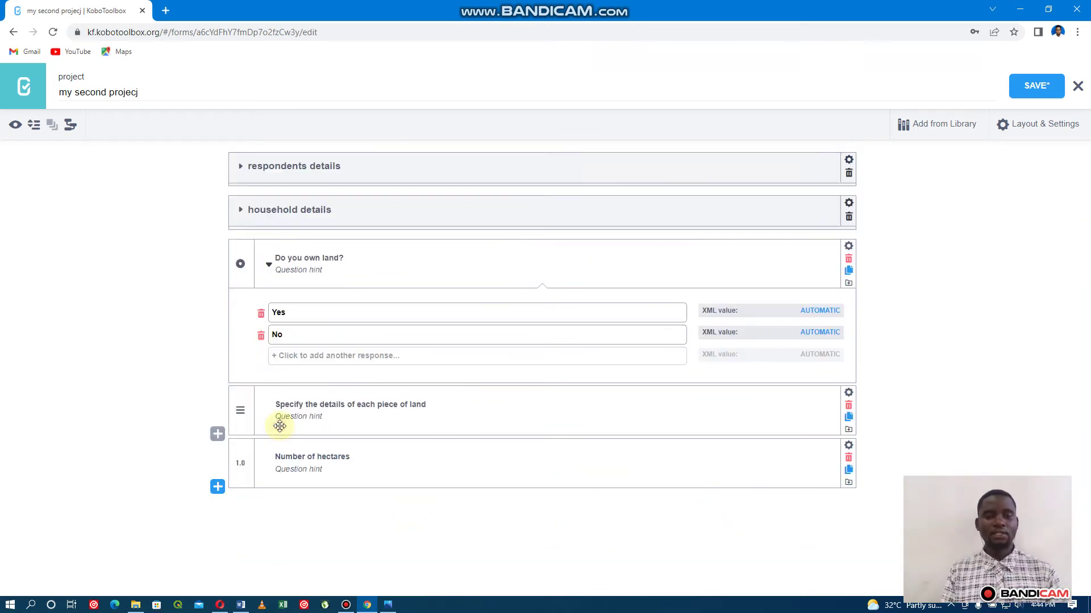
Add a Select One question 'Type of land use' below 'Number of hectares'.
click(217, 488)
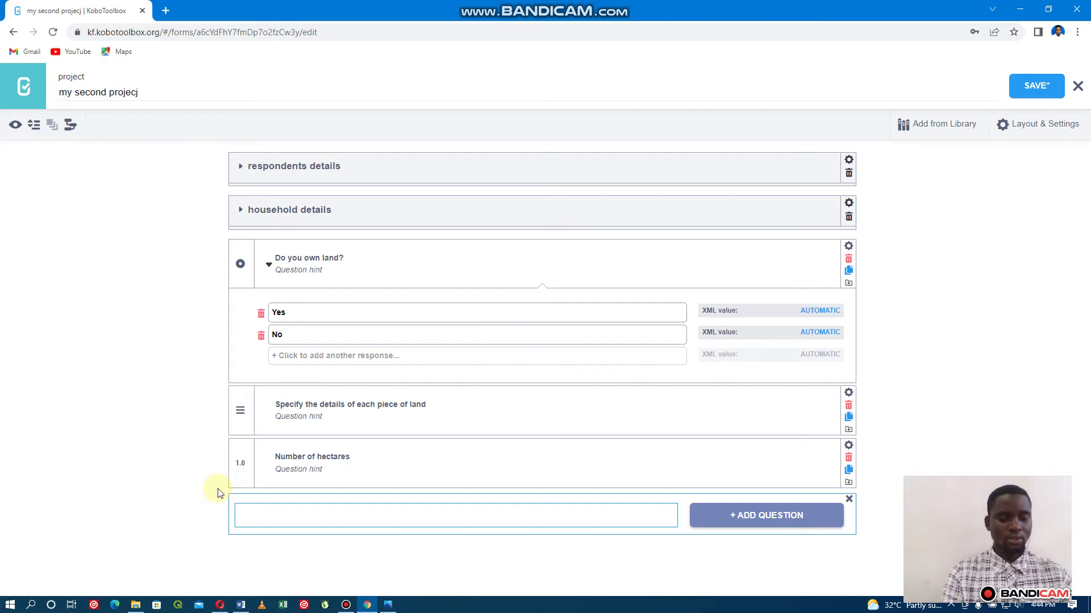
text(Ty)
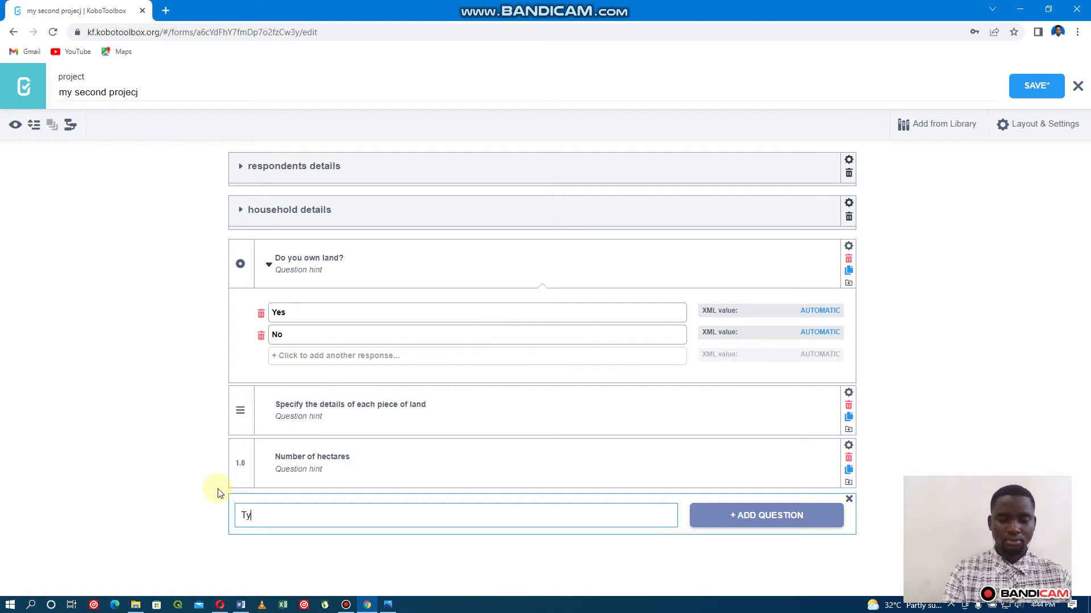
text(pe of )
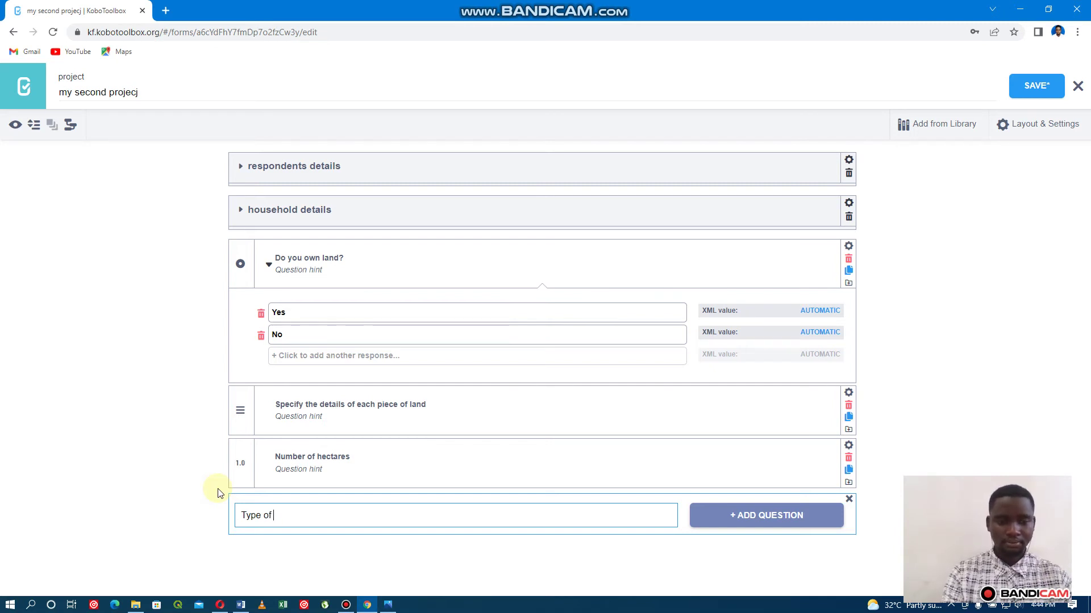
text(land)
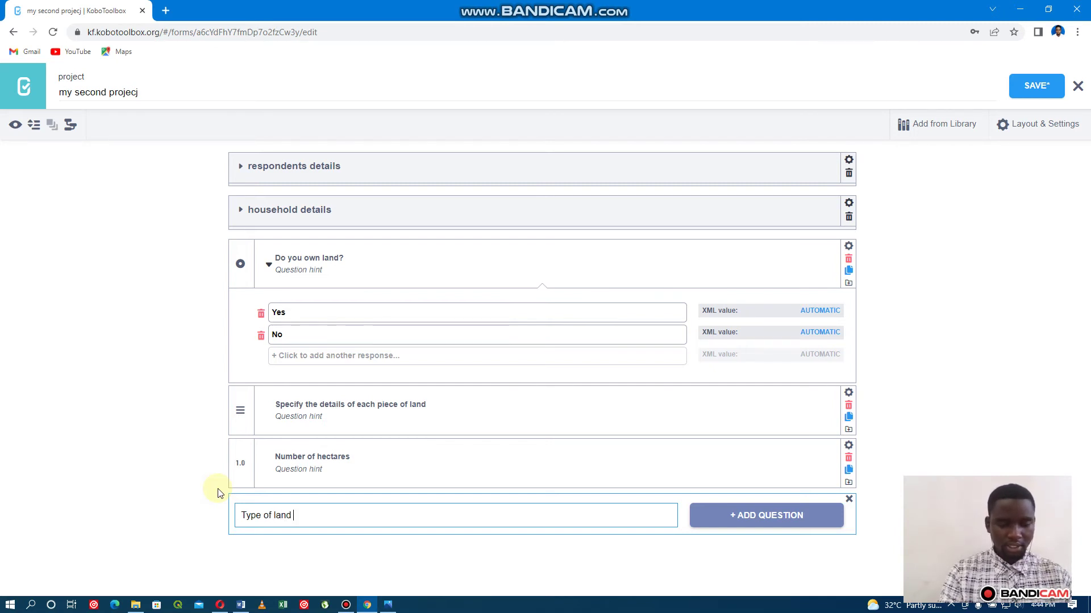
text( use)
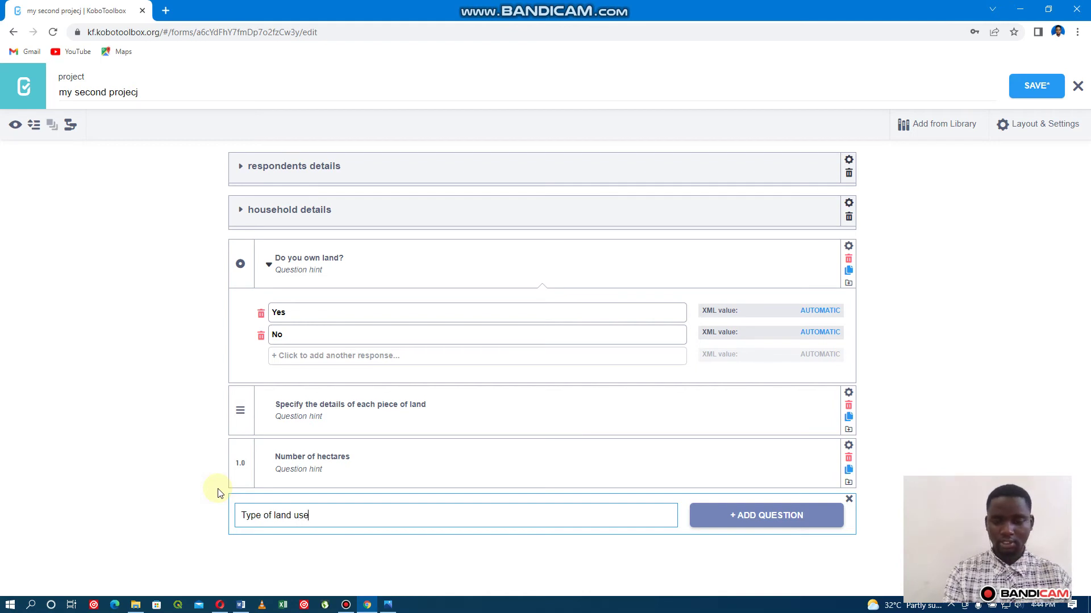
key(Return)
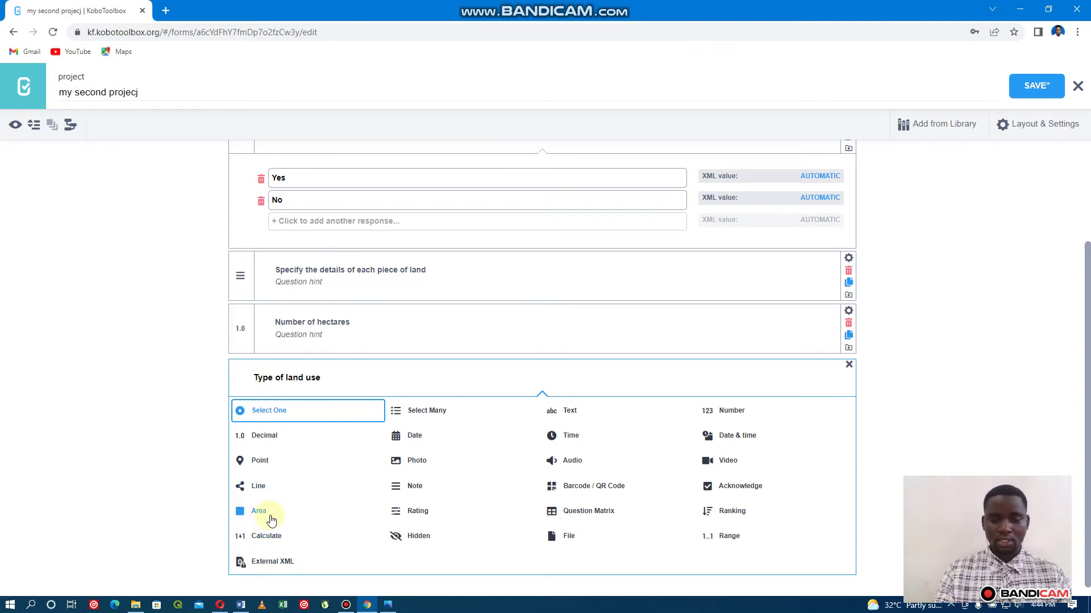
click(296, 413)
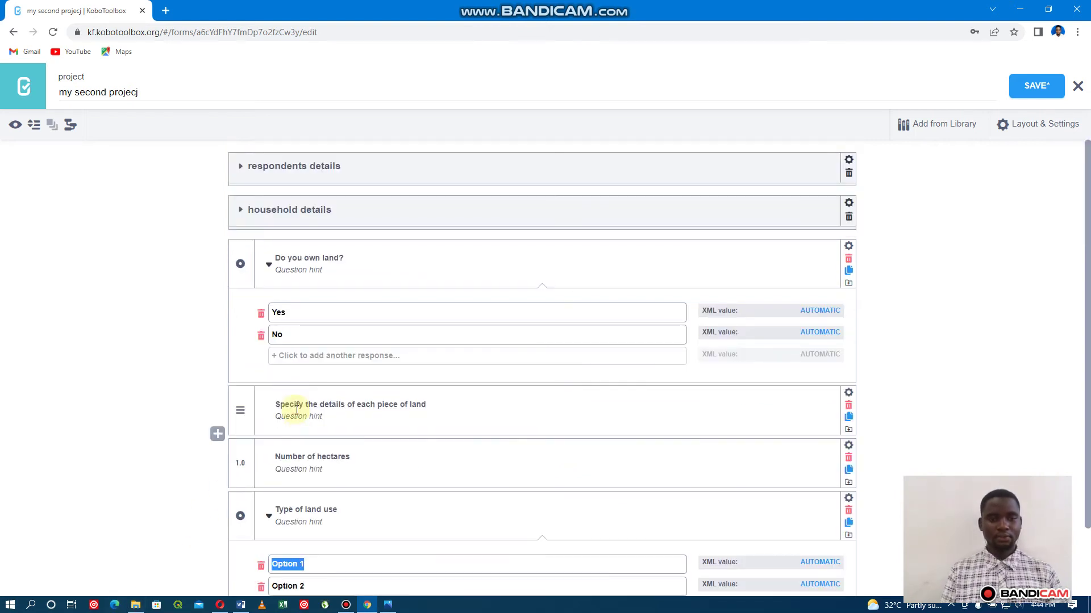
Replace Option 1 and 2 with 'Agricultural land' and 'Non Agricultural land', save, and collapse the question.
scroll(363, 438, down, 2)
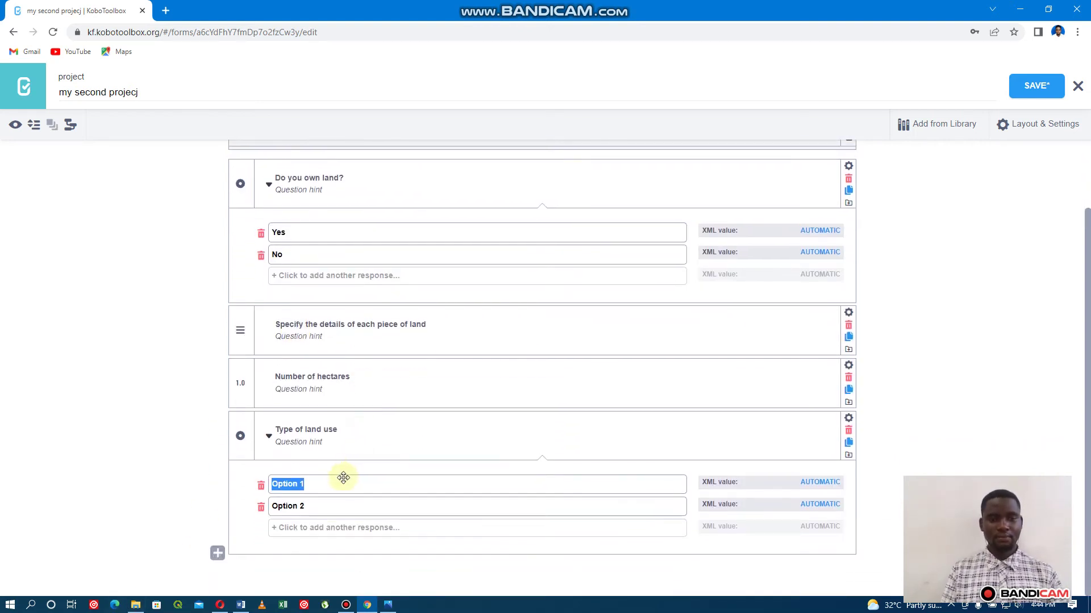
key(BackSpace)
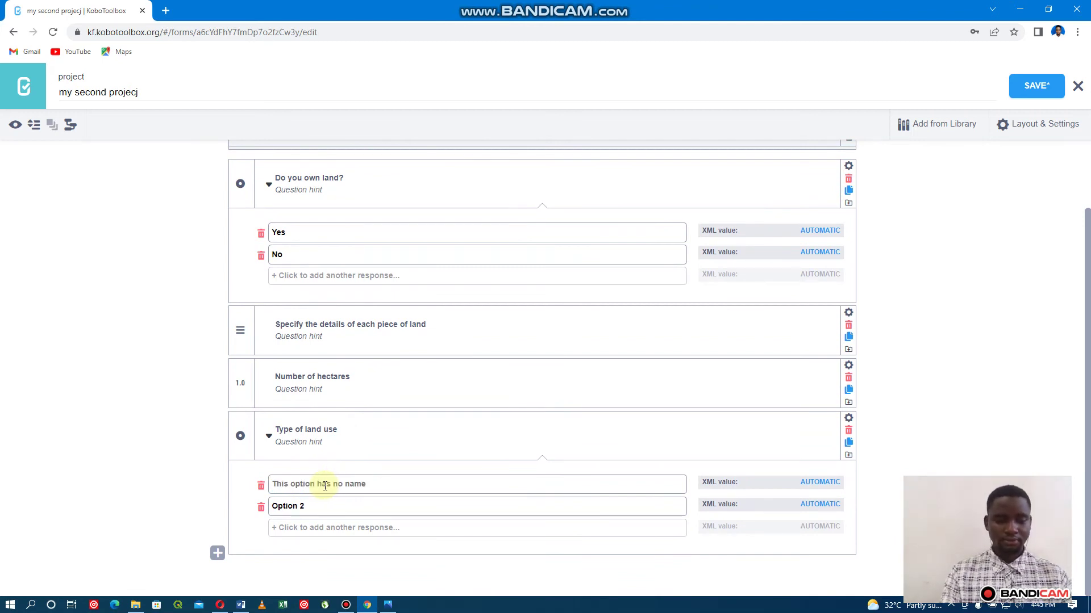
text(Agricul)
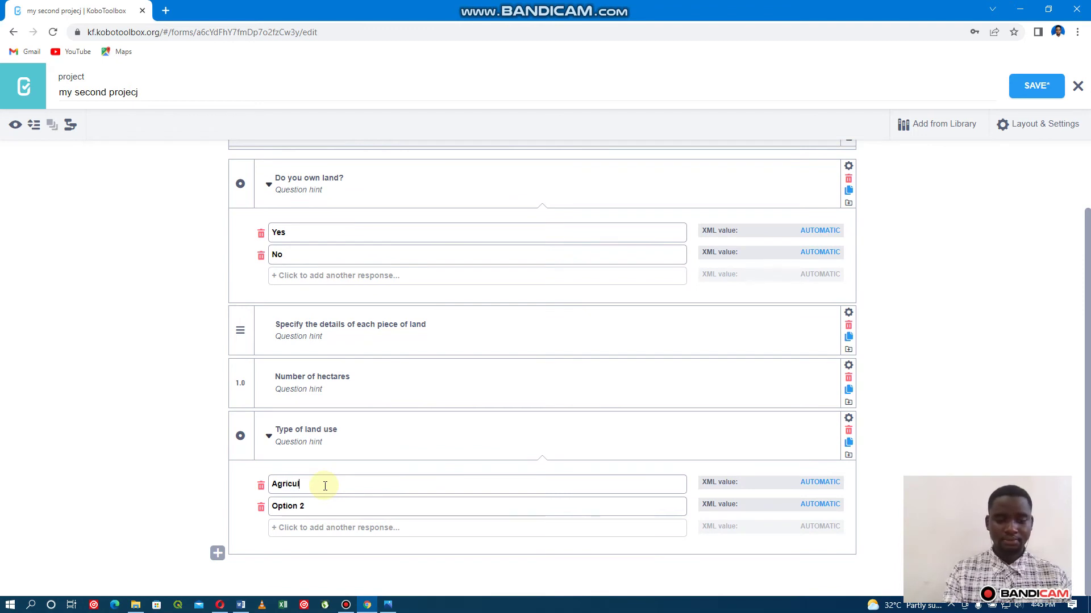
text(tura)
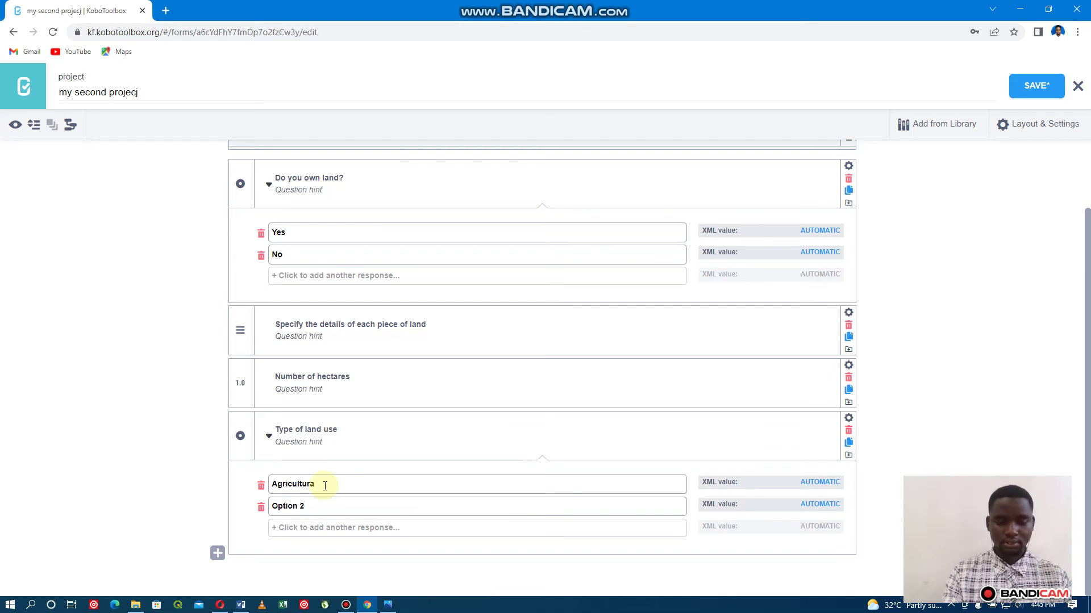
text(l land)
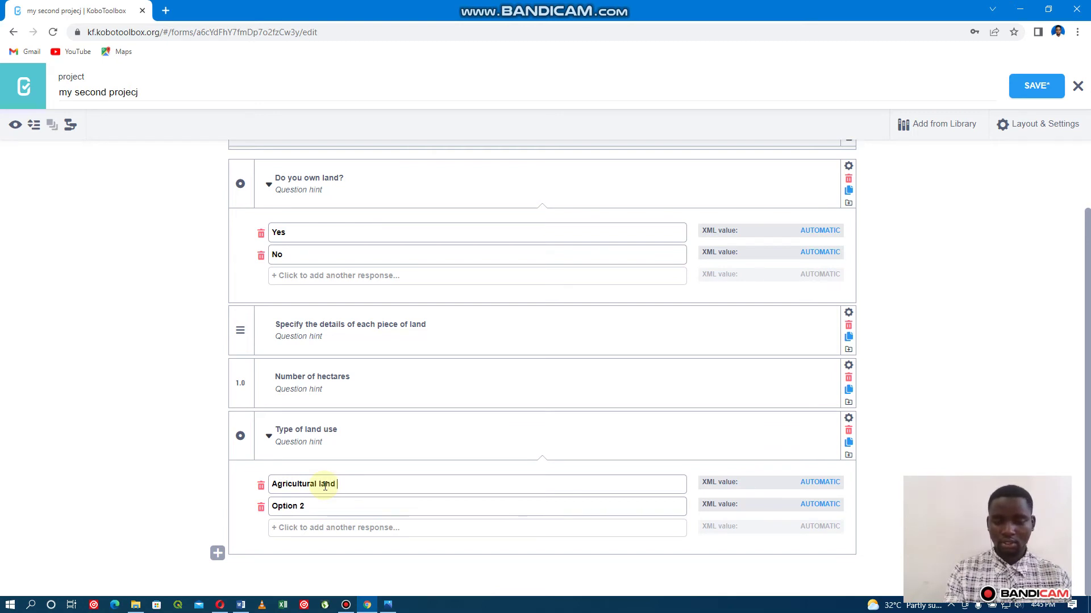
key(Tab)
text(N)
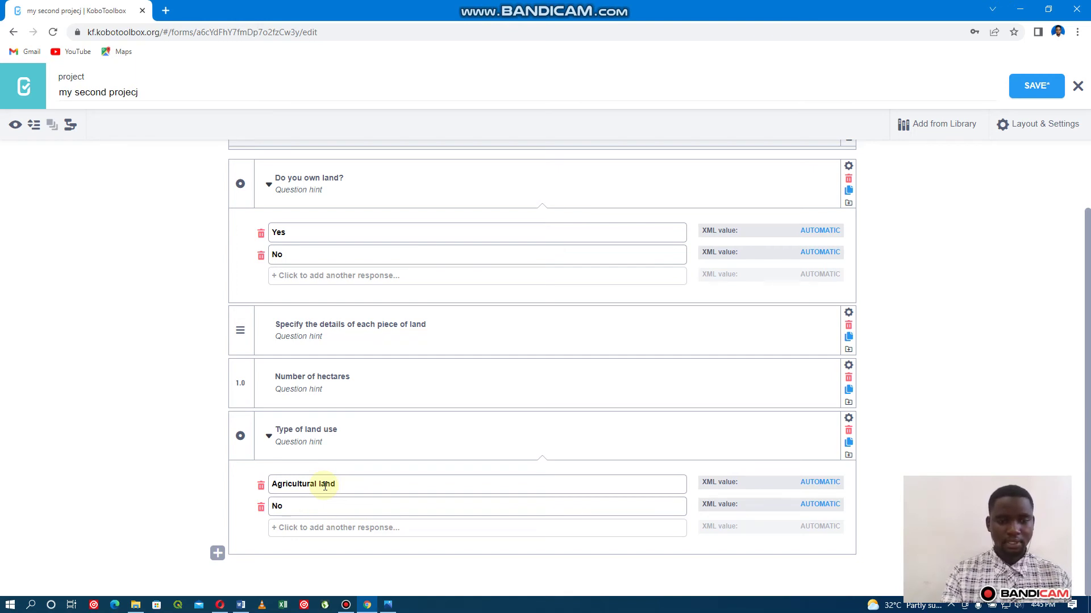
text(on A)
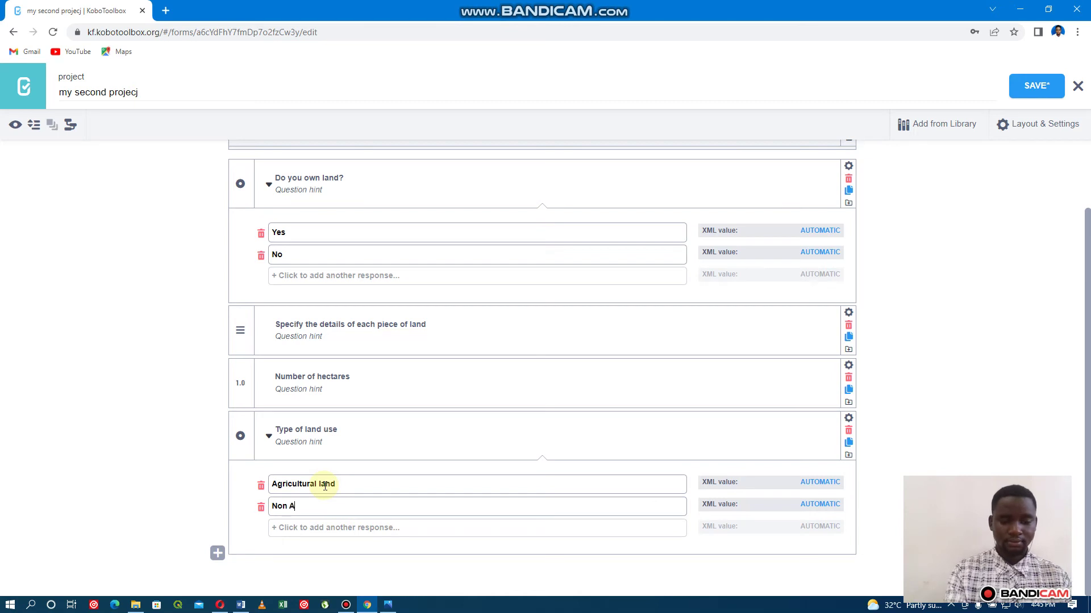
text(gr)
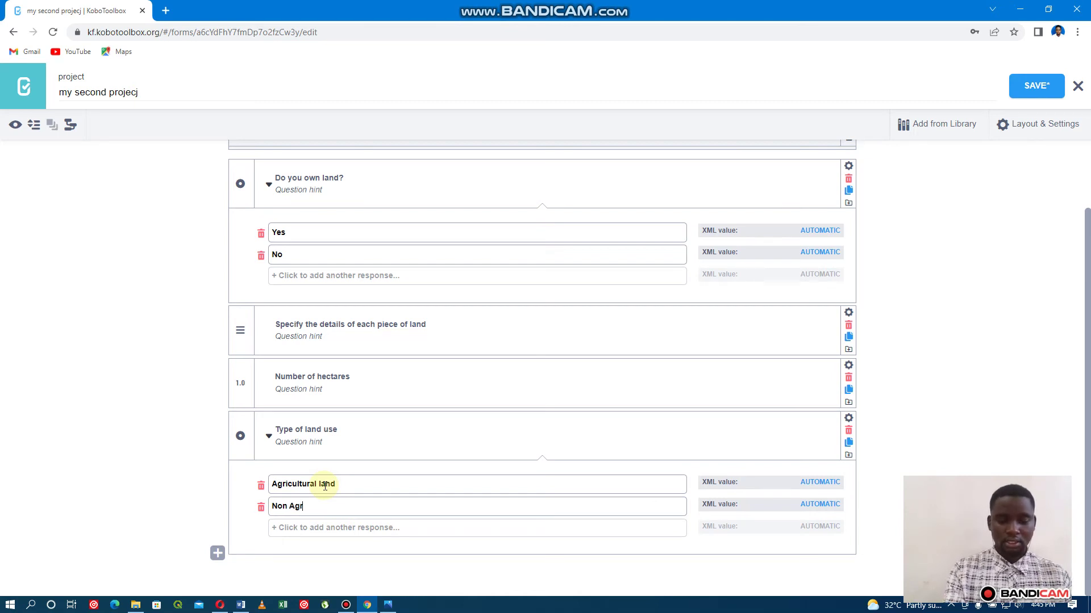
text(i)
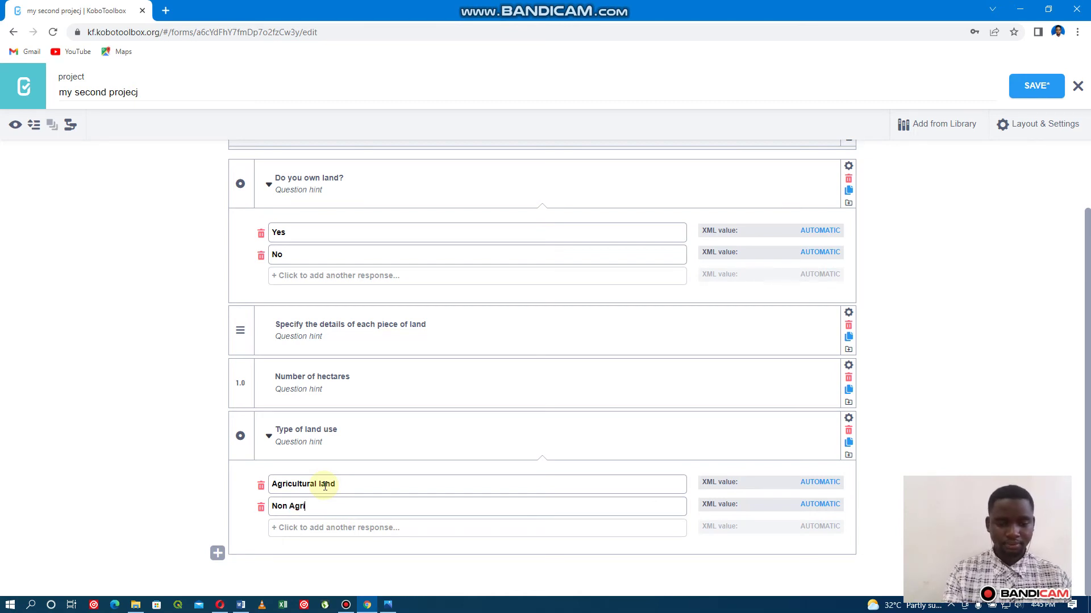
text(clt)
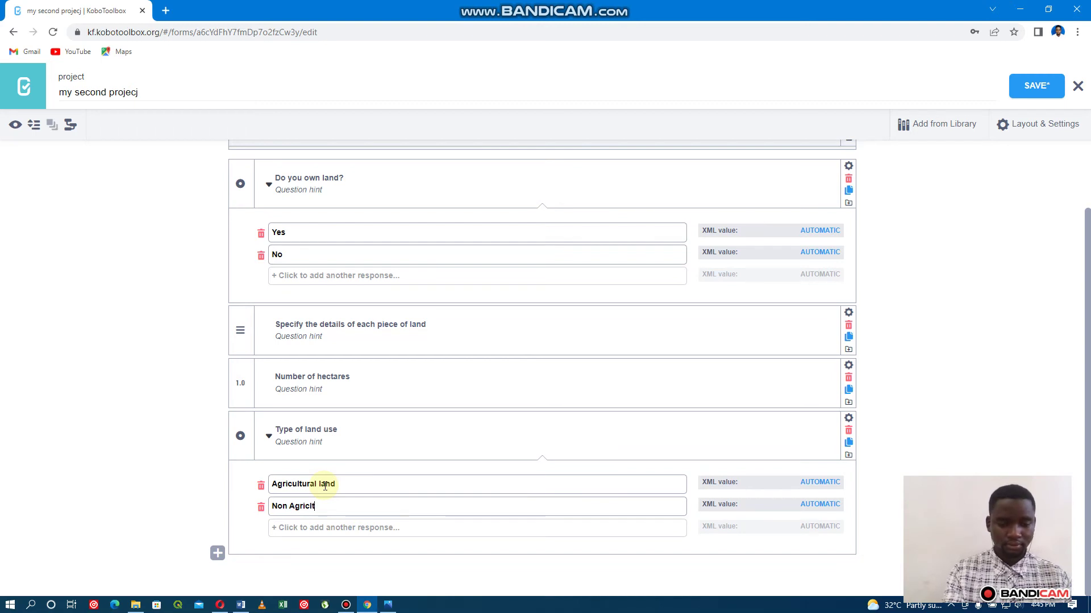
text(ural land)
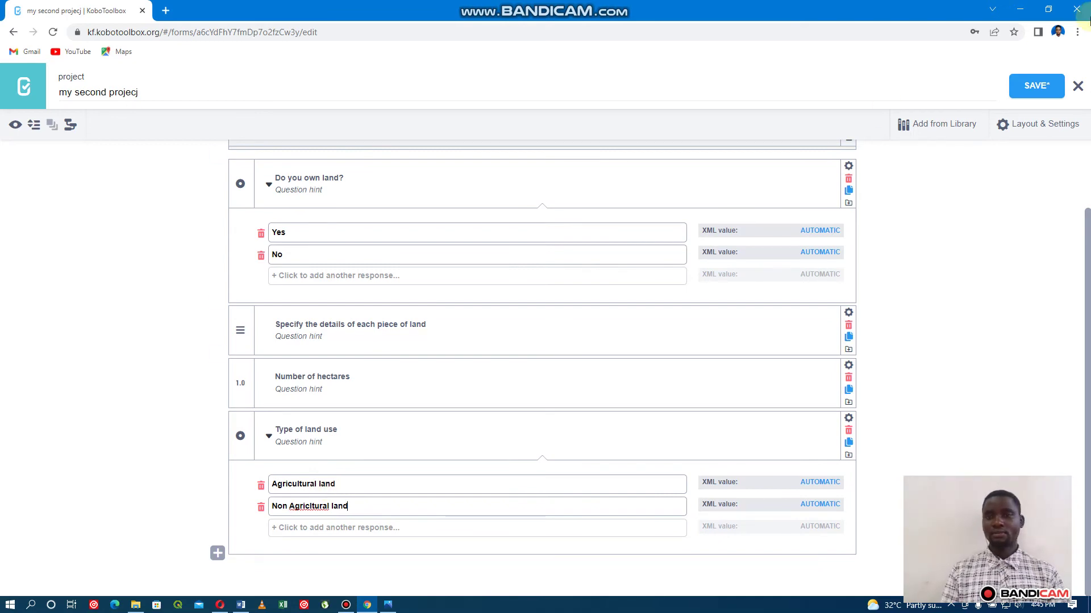
click(1029, 91)
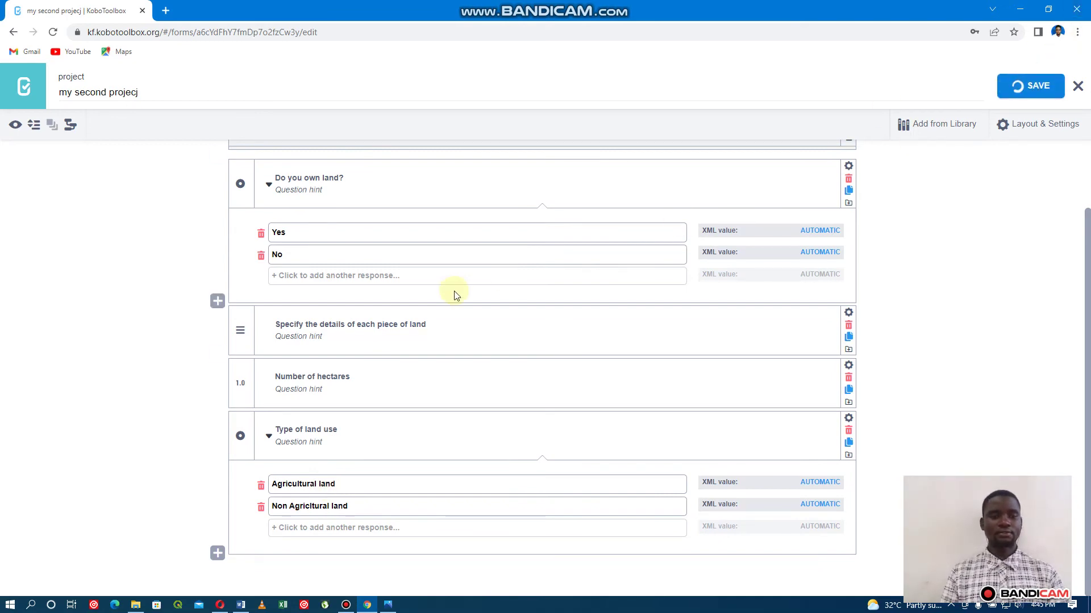
click(268, 438)
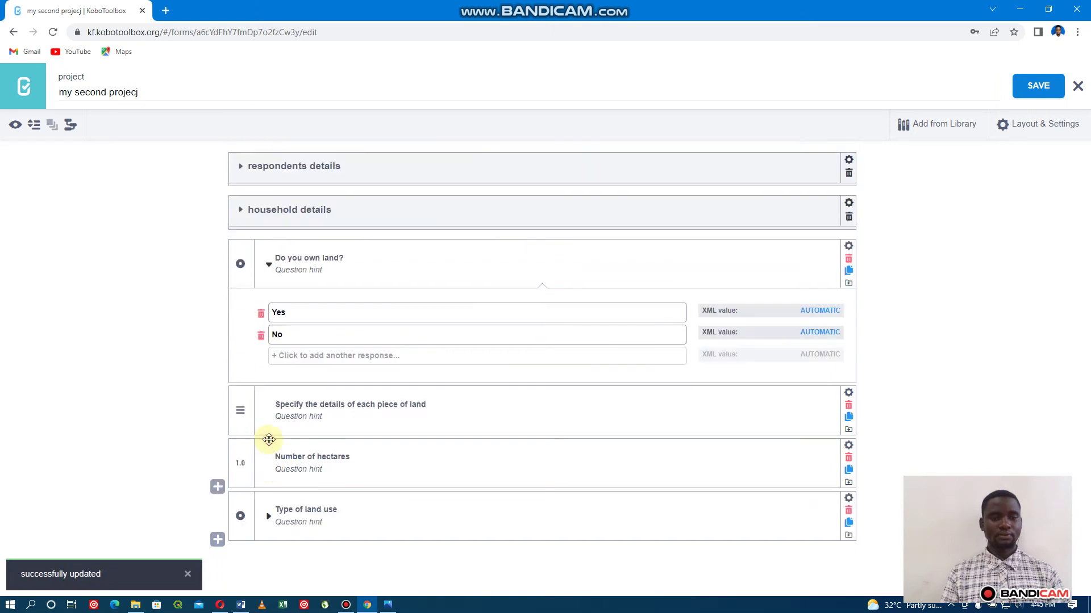
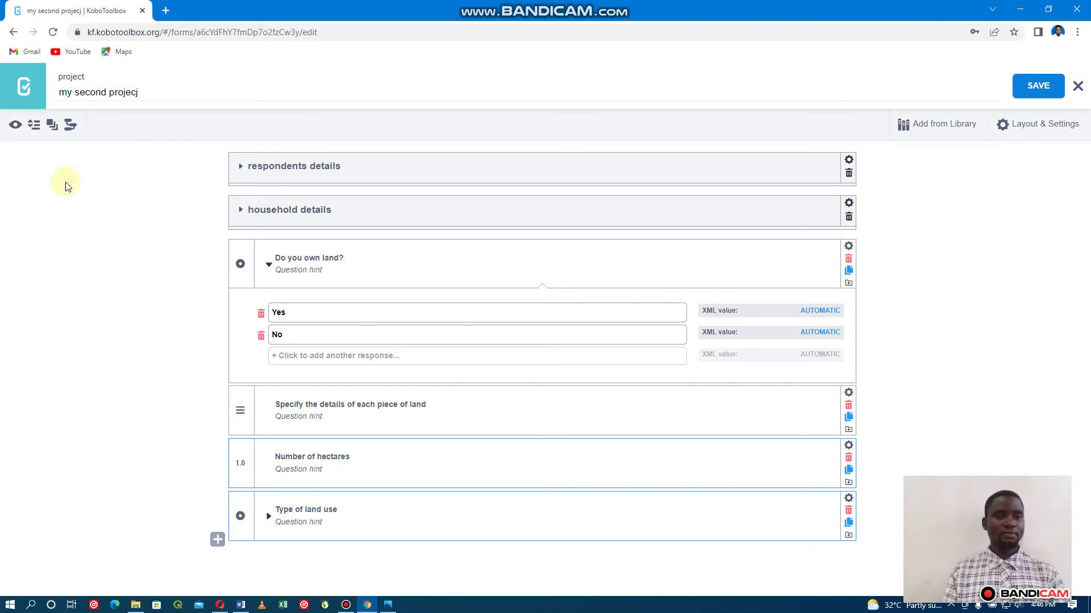
Group Number of hectares and Type of land use, naming the group 'Land holdings'.
click(50, 127)
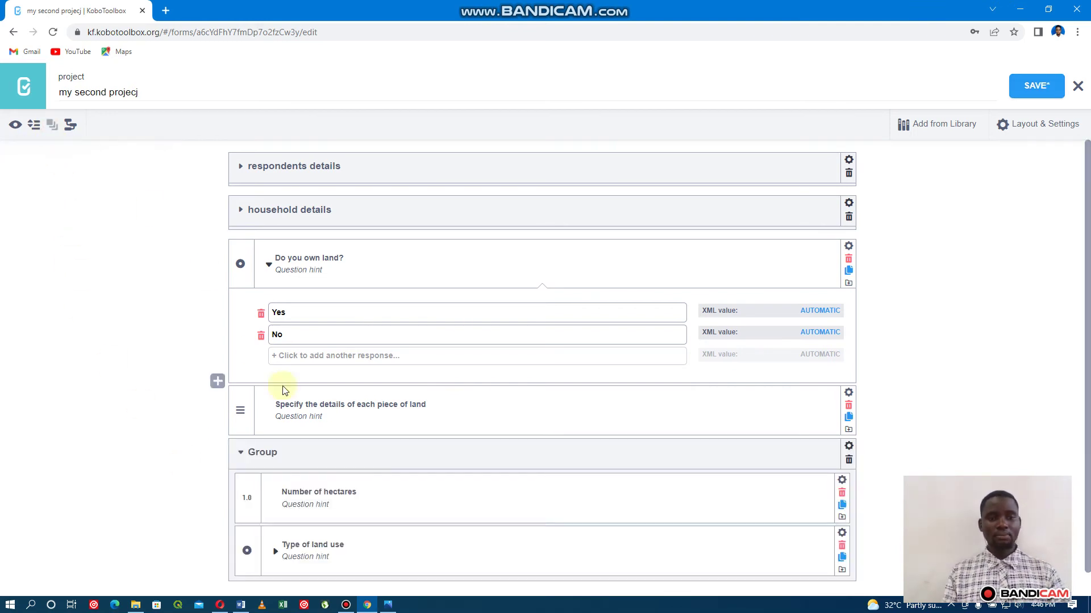
click(289, 452)
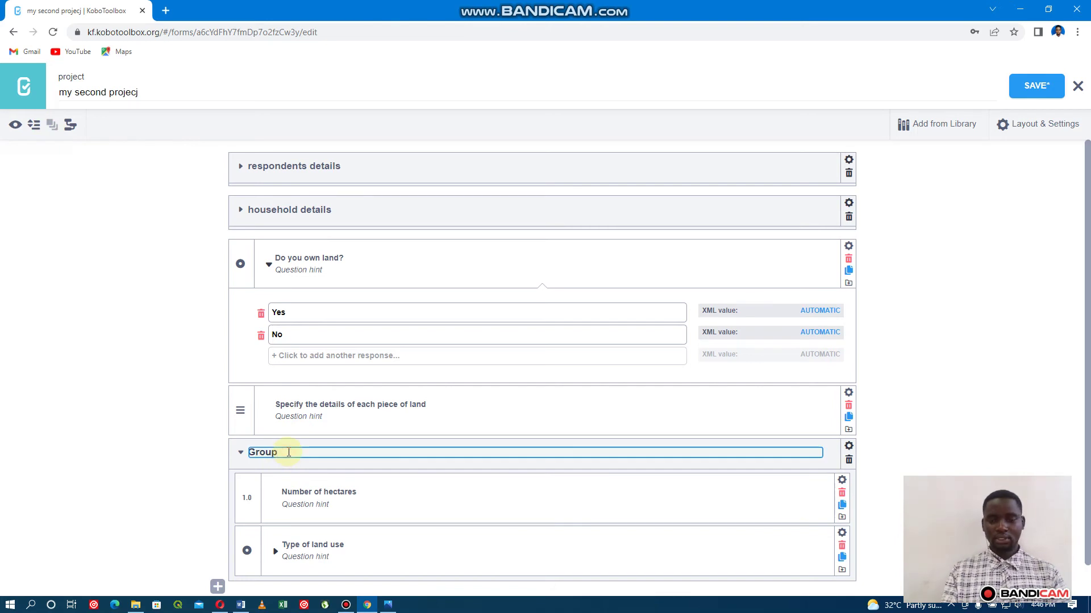
key(BackSpace)
key(BackSpace)
key(BackSpace)
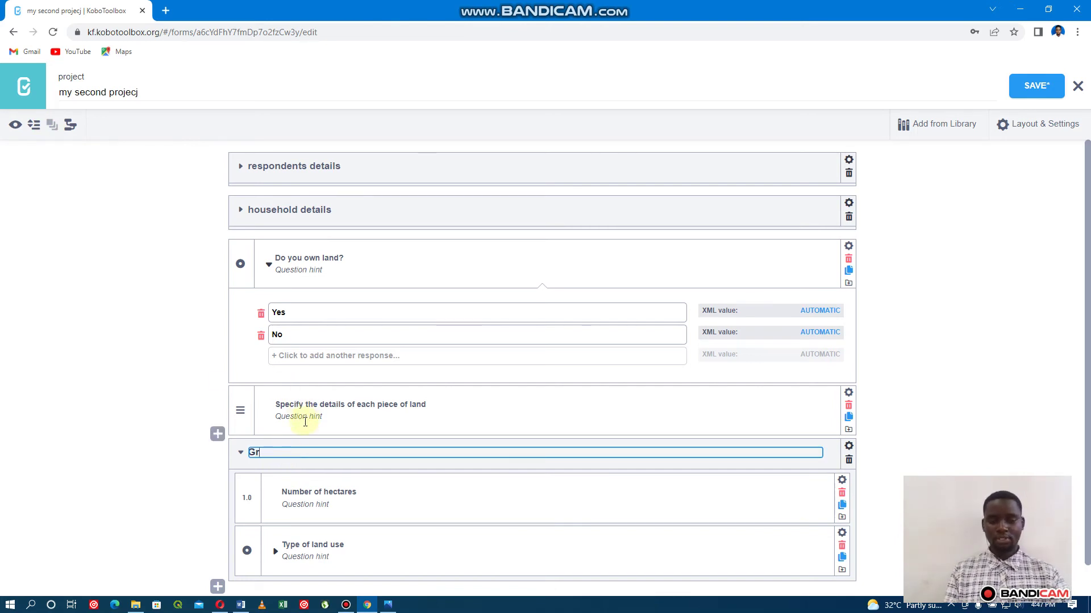
key(BackSpace)
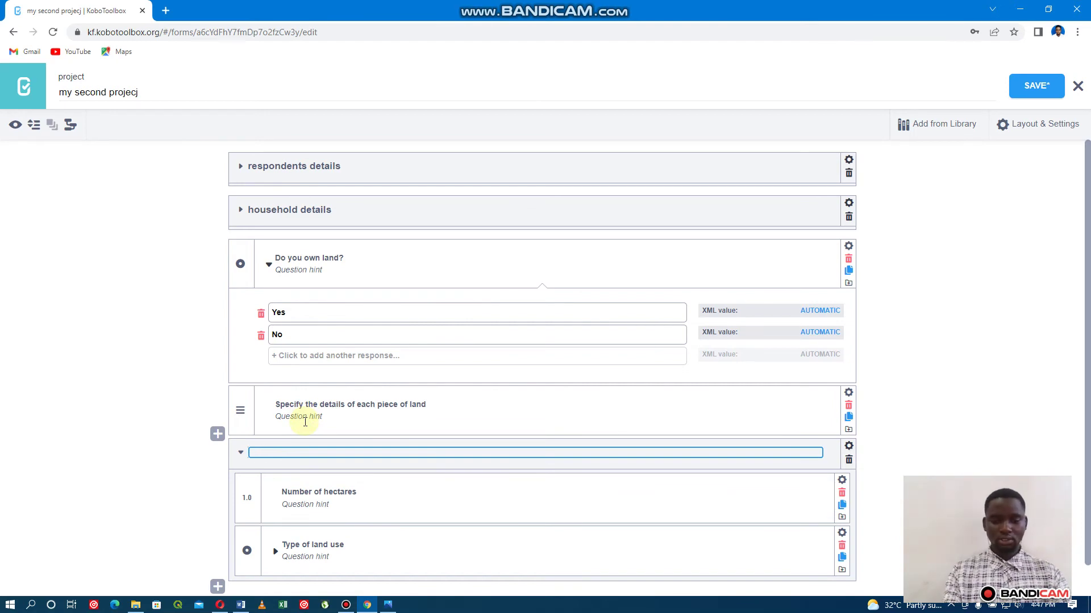
text(and)
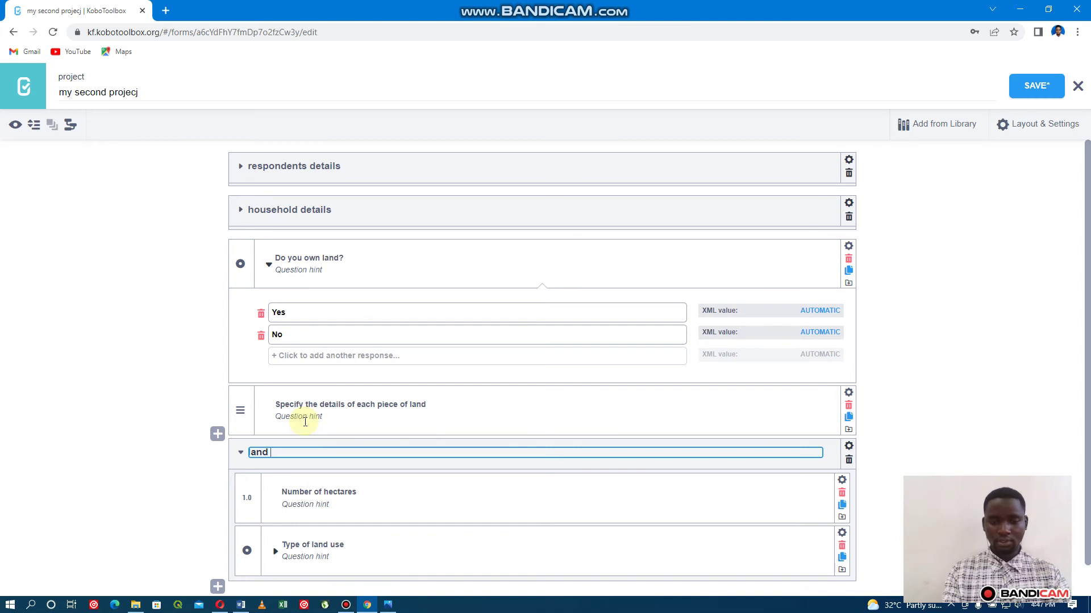
key(BackSpace)
key(BackSpace)
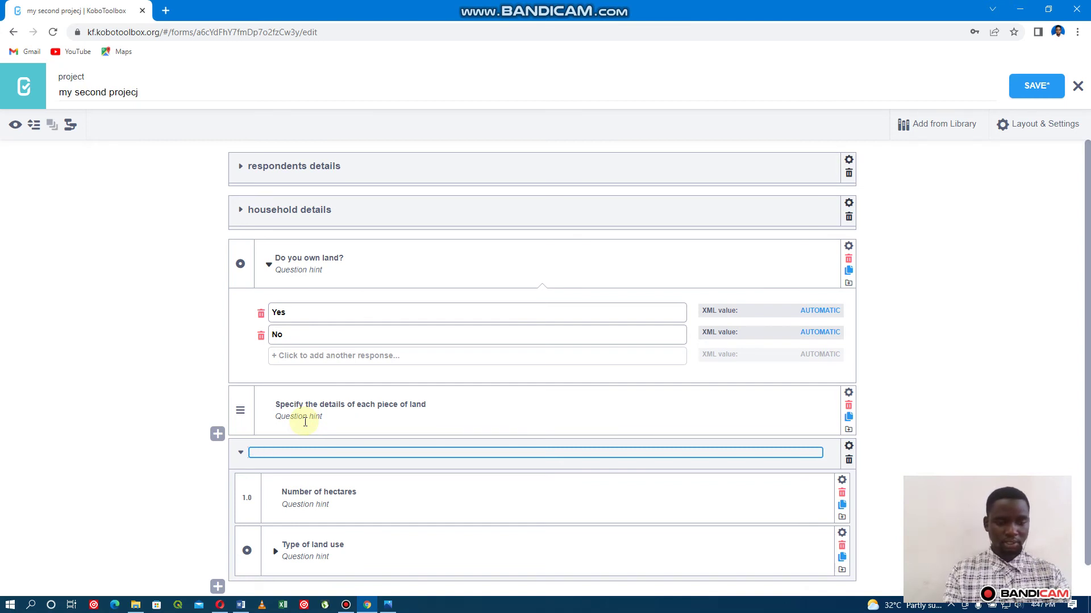
text(Land hol)
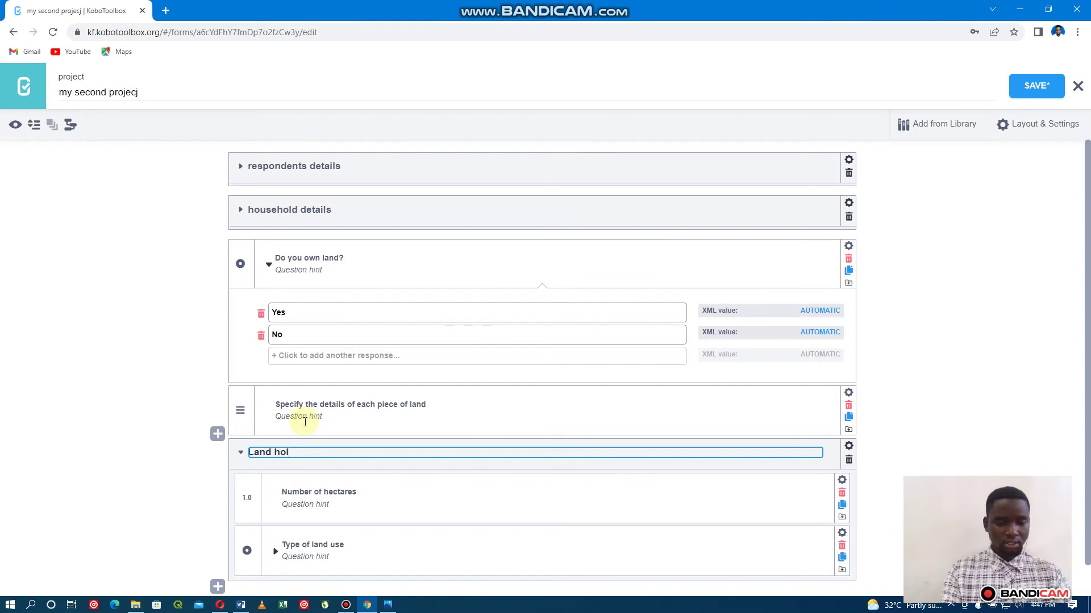
text(dings)
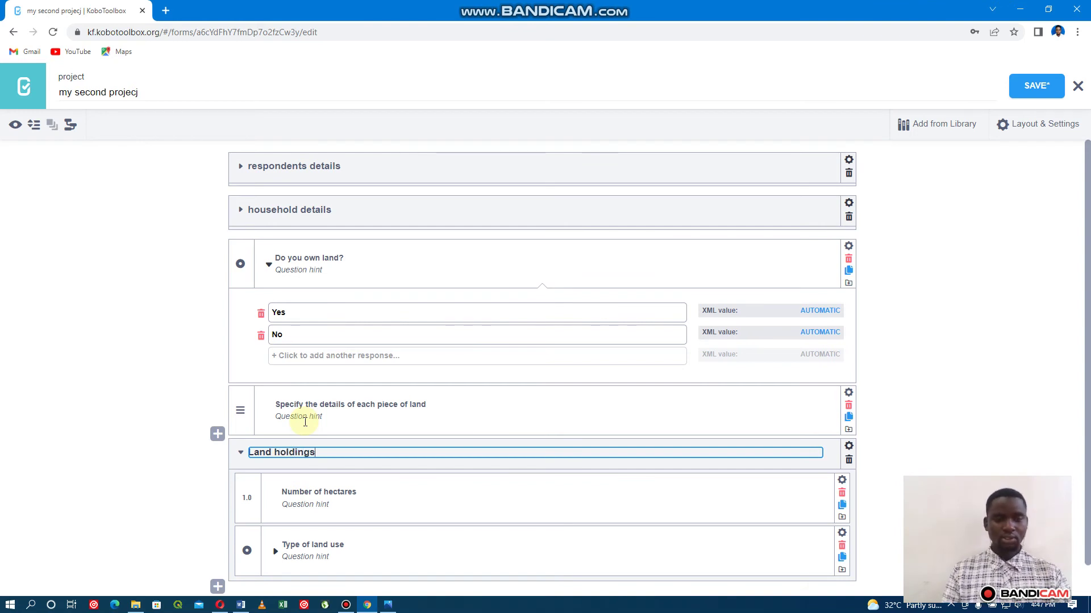
key(Return)
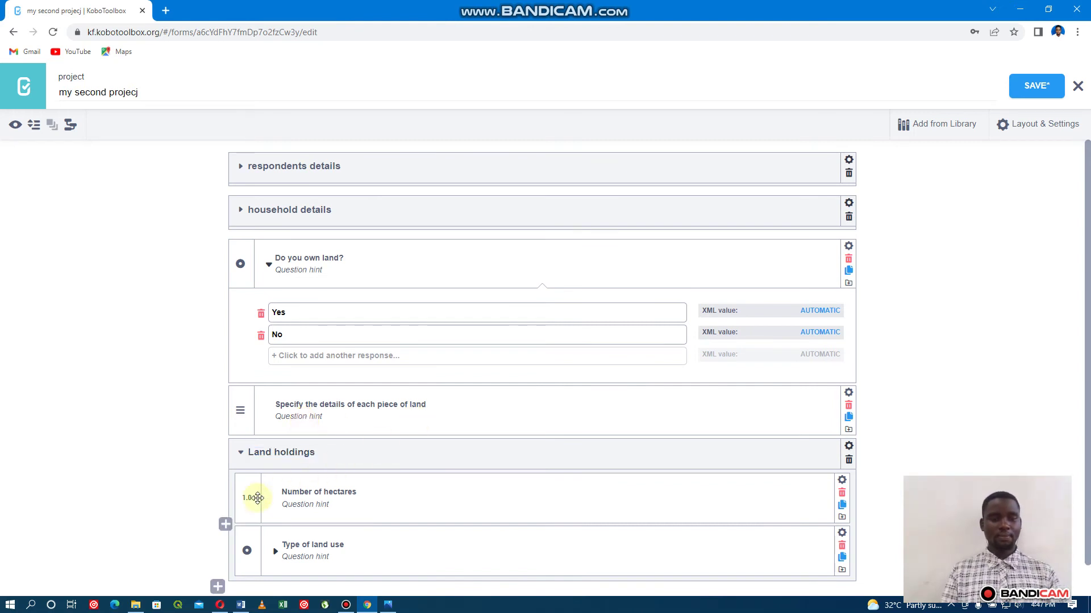
Collapse and re-expand Land holdings to check its two questions, then collapse it.
click(240, 454)
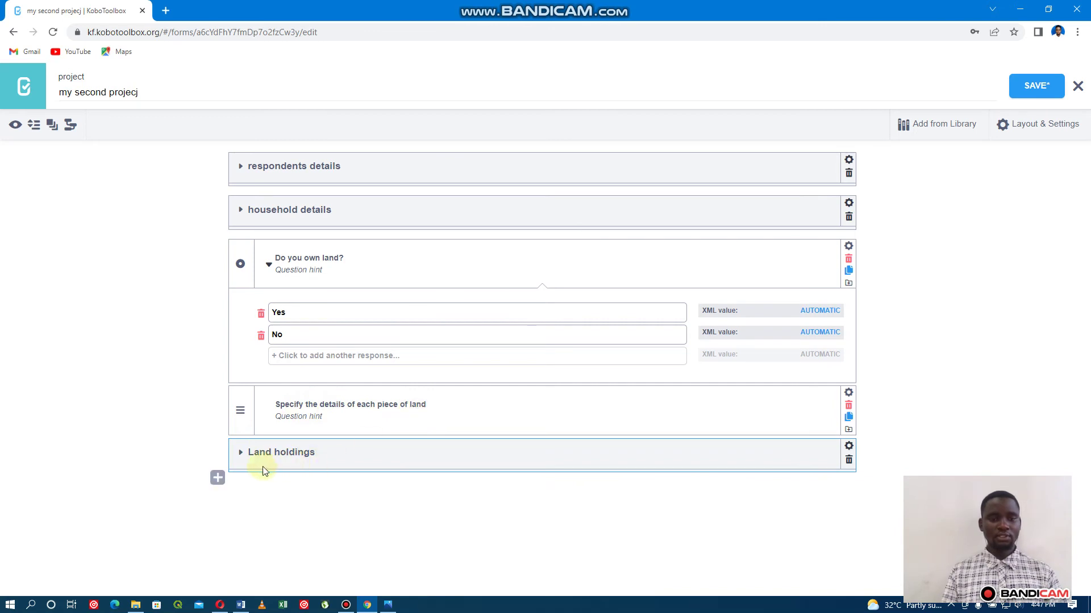
click(240, 455)
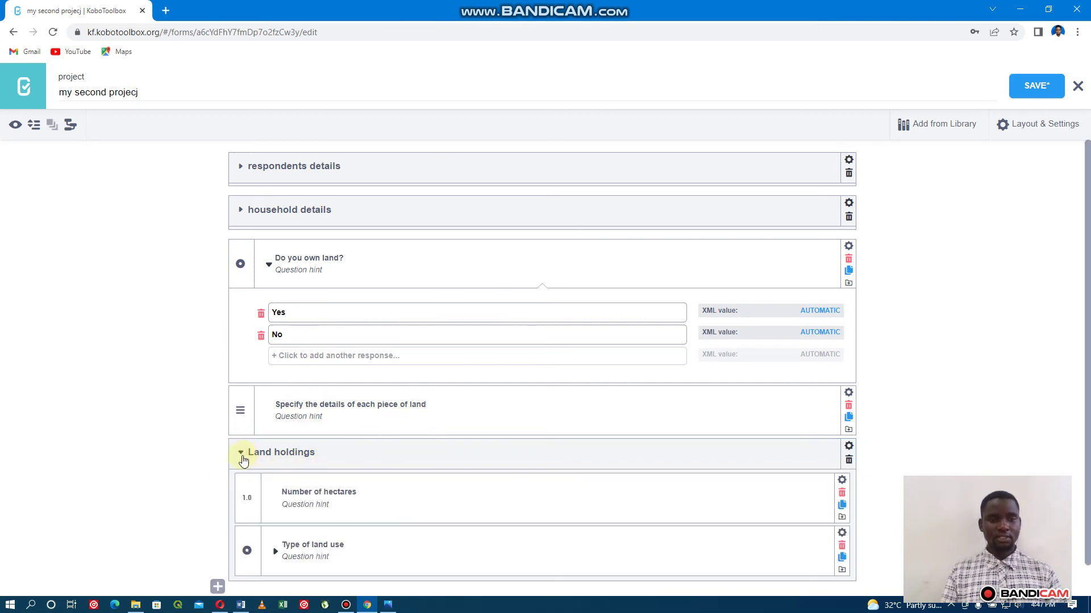
click(240, 455)
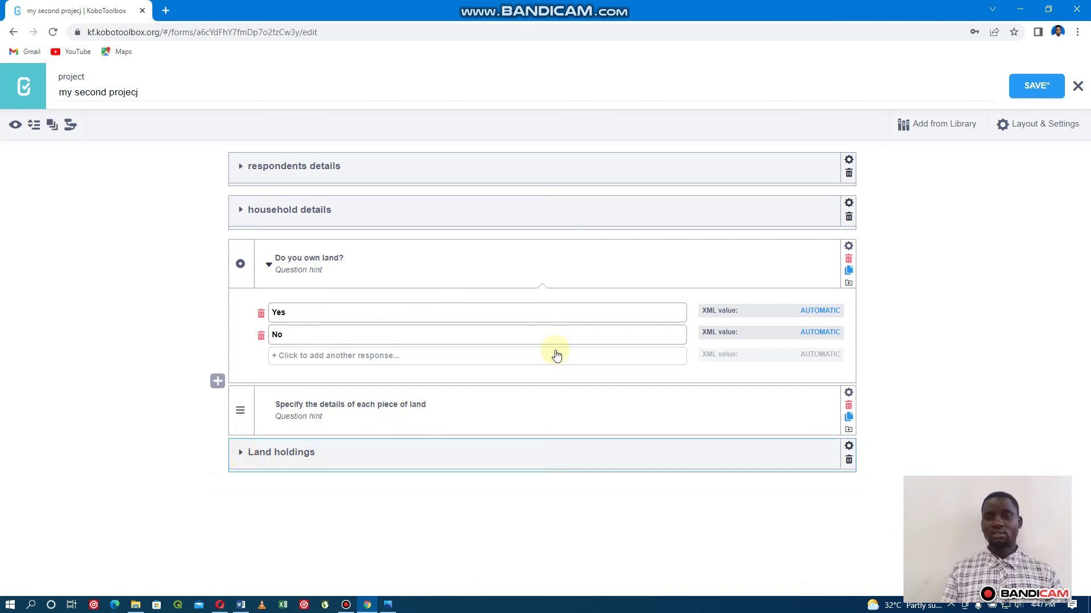
Save the form and open its preview, scrolling down to the land questions.
click(1034, 85)
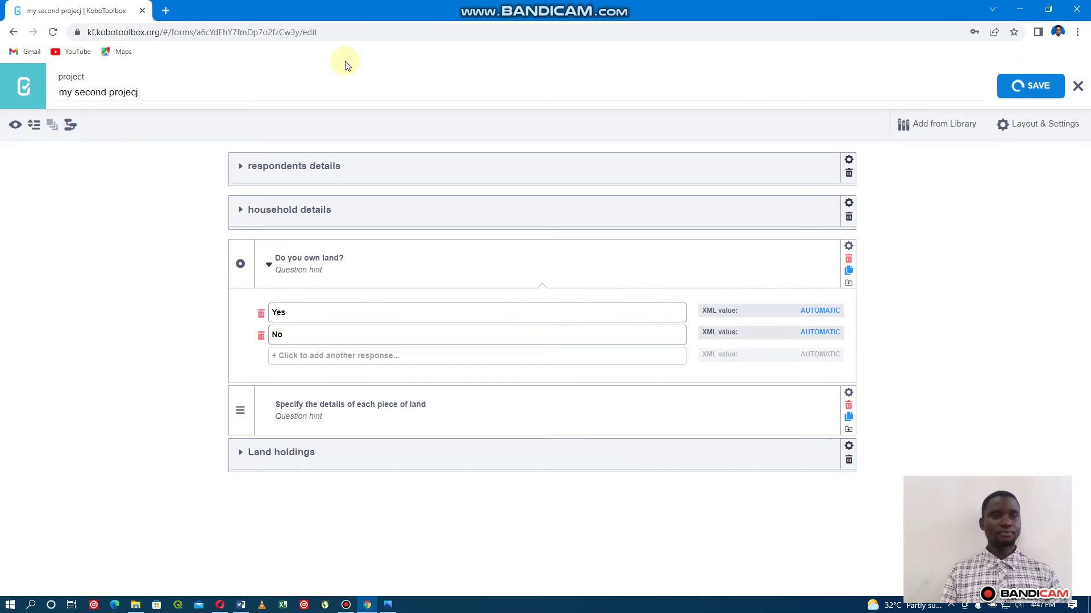
click(15, 125)
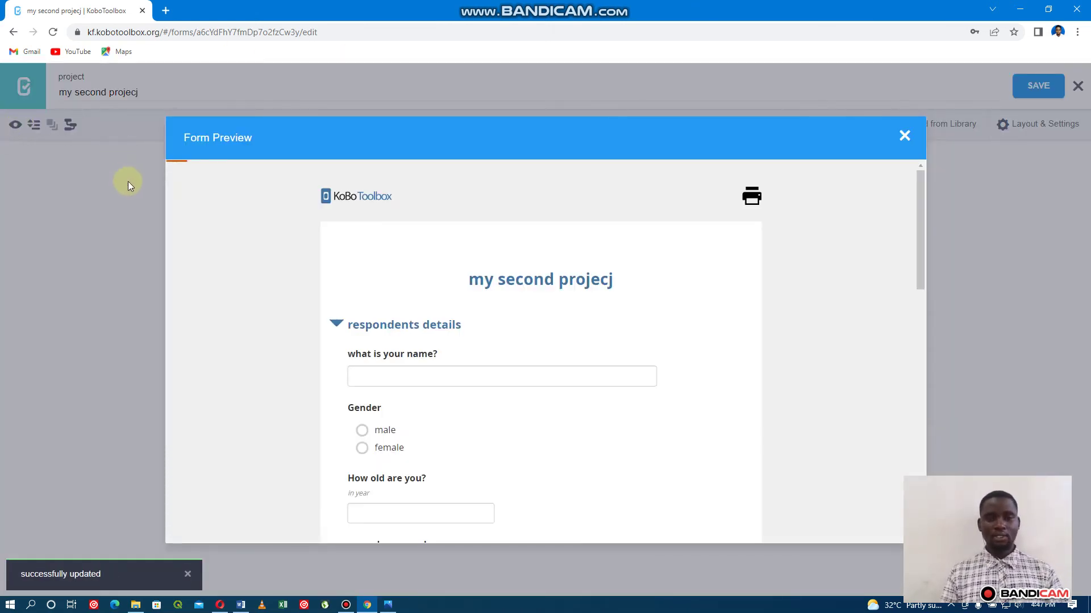
scroll(343, 329, down, 15)
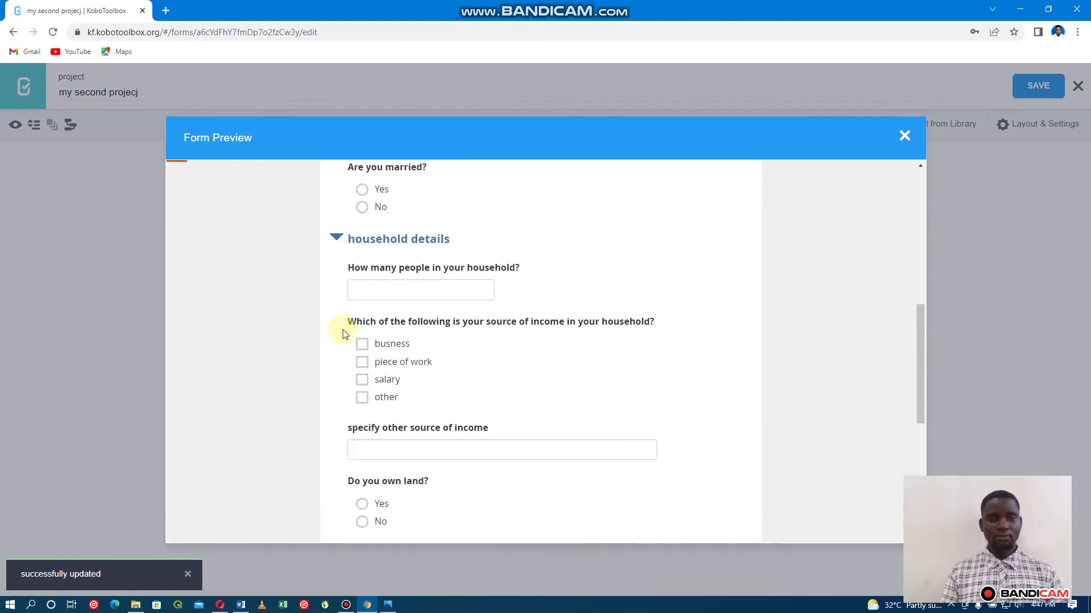
scroll(343, 332, down, 1)
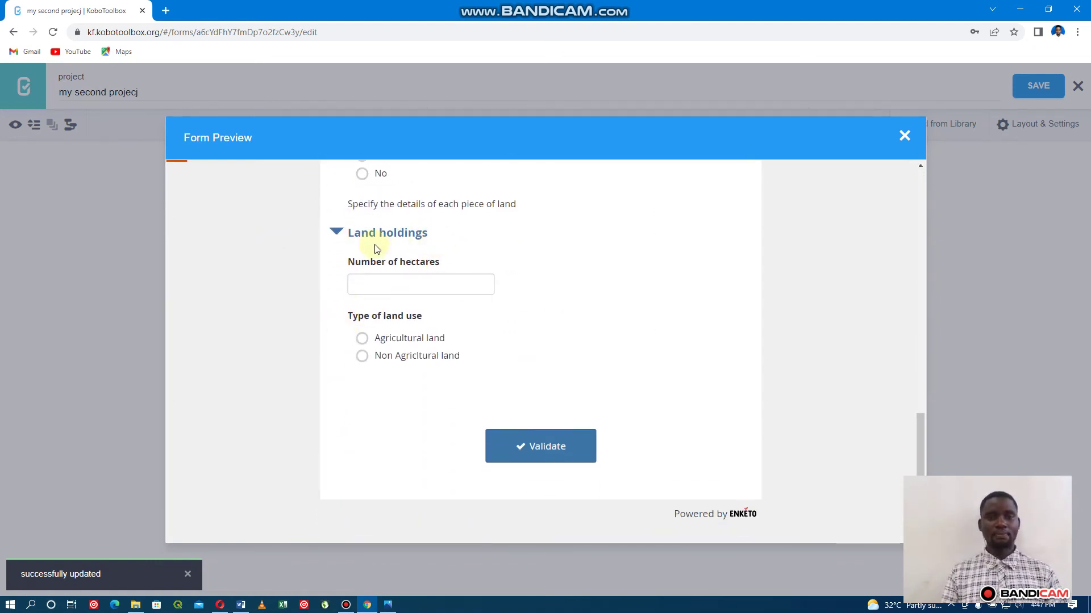
Try 0.67 hectares and Agricultural land, clear both answers, and close the preview.
click(402, 282)
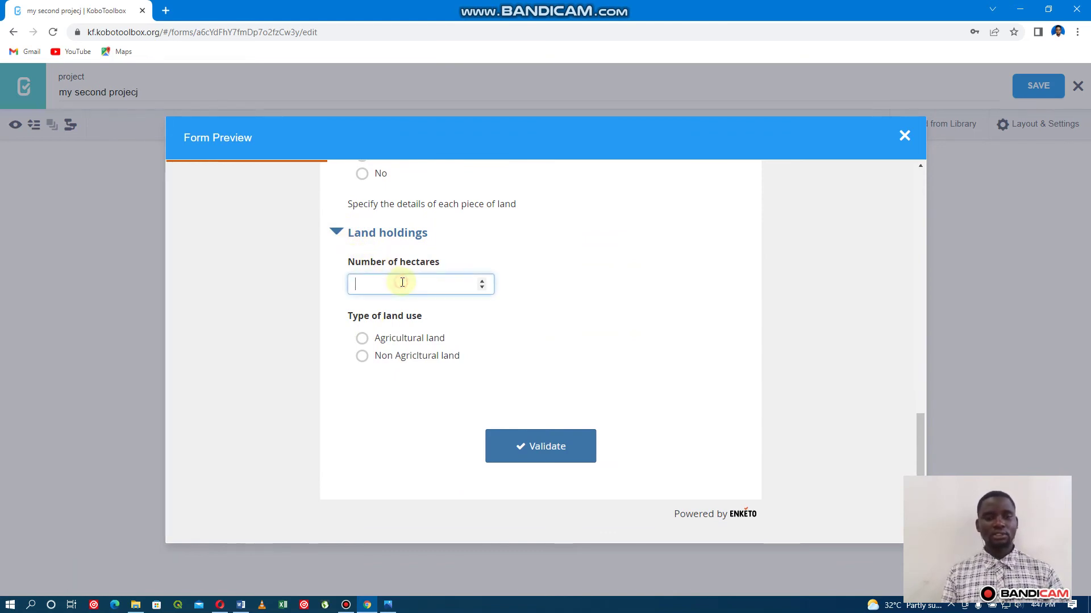
text(0.67)
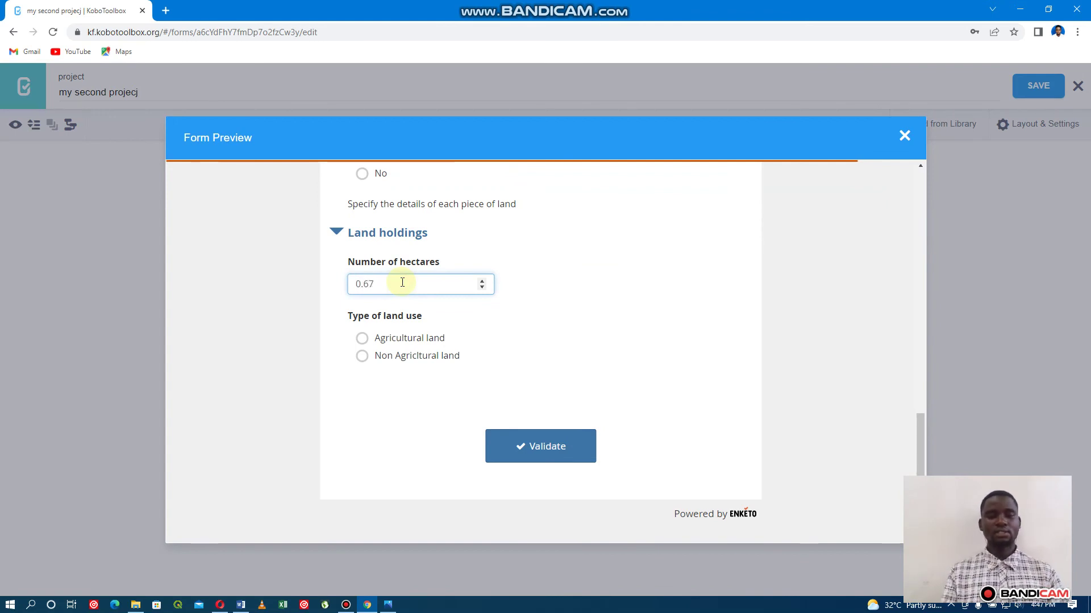
click(361, 340)
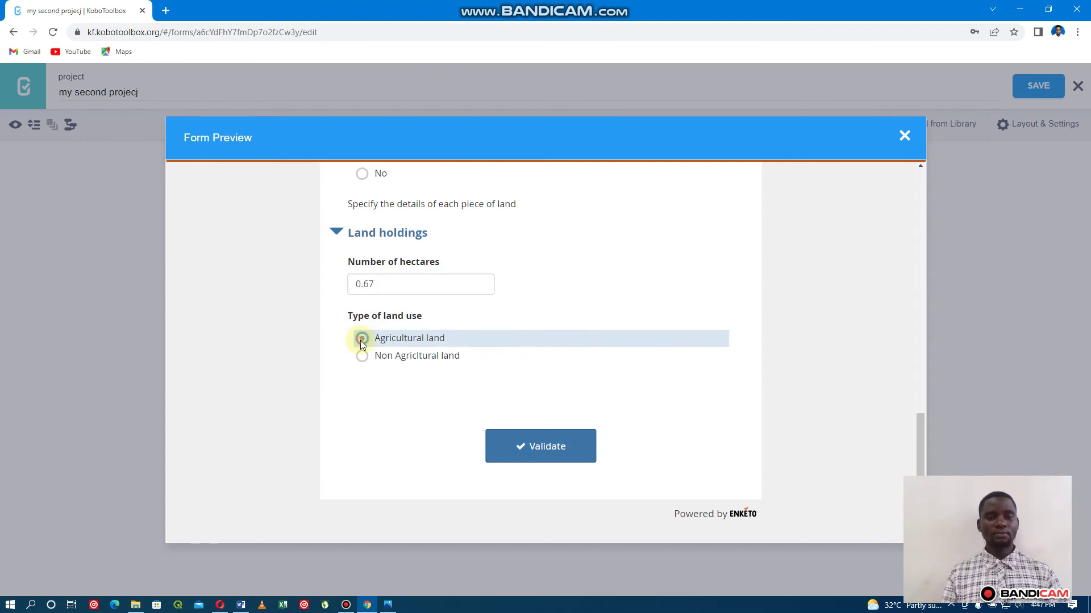
click(360, 340)
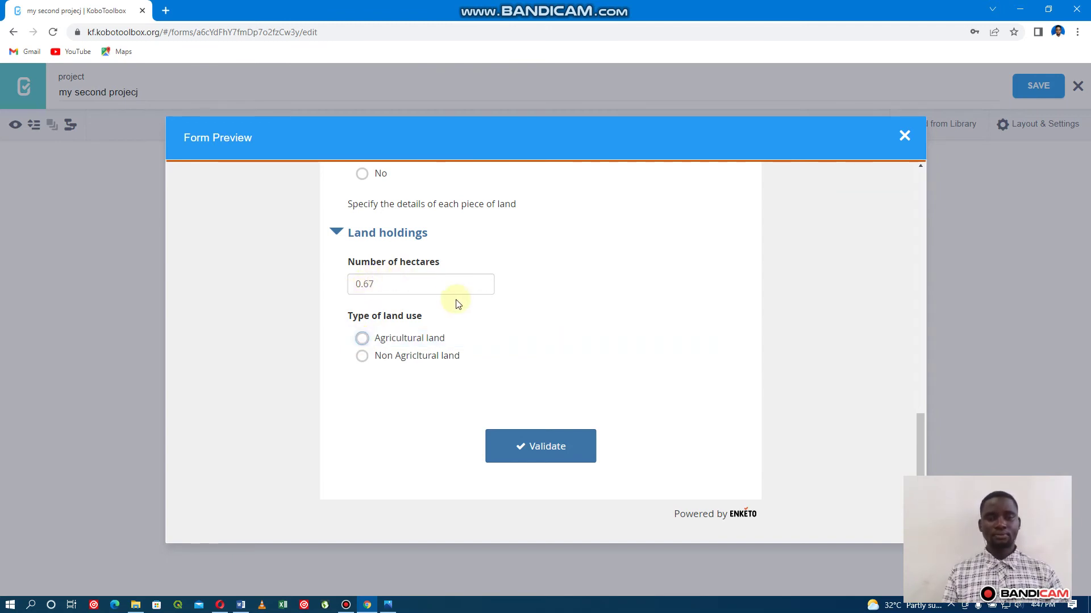
click(432, 284)
key(BackSpace)
key(BackSpace)
key(BackSpace)
key(BackSpace)
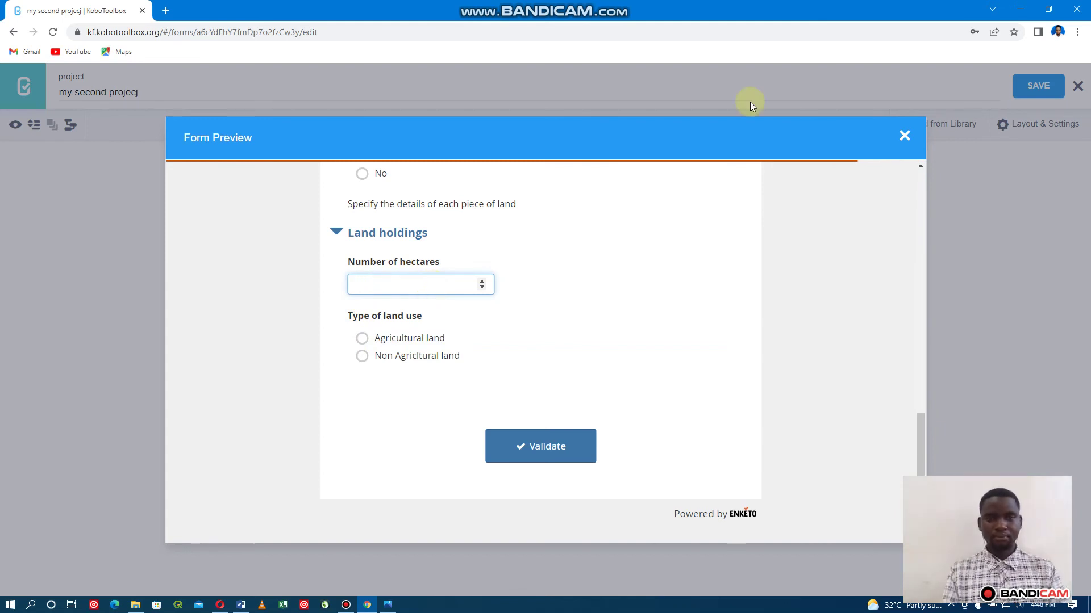
click(905, 138)
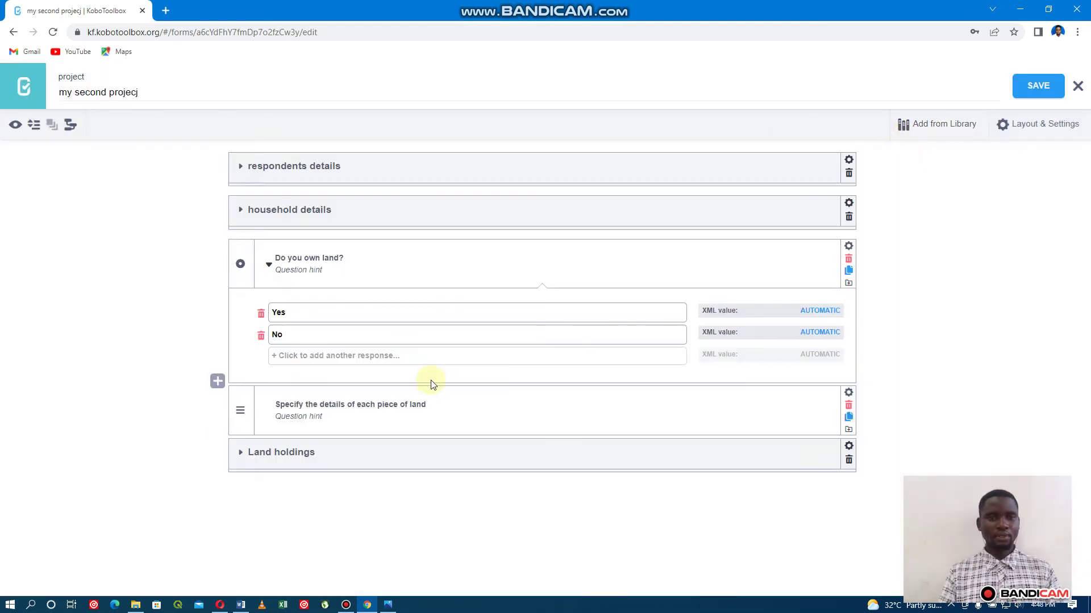
Enable 'Repeat this group if necessary' in the Land holdings group settings.
click(270, 266)
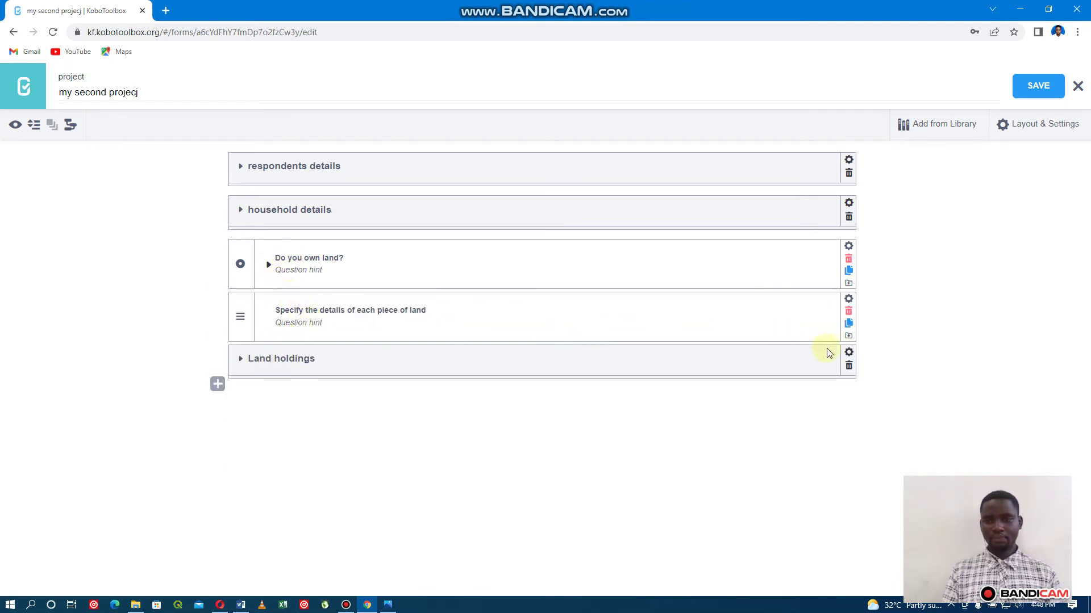
click(849, 352)
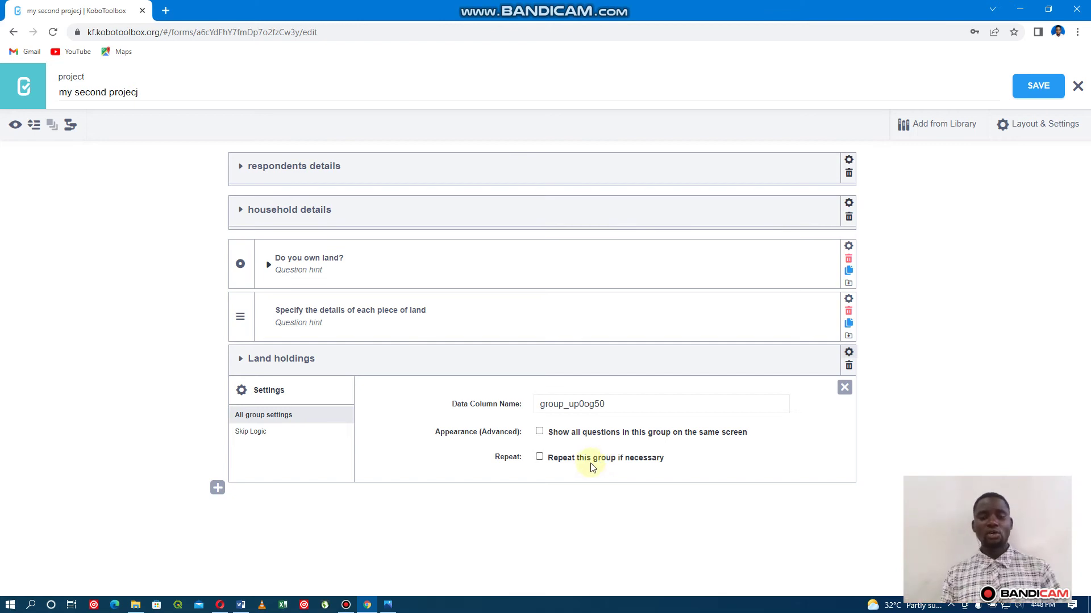
click(539, 458)
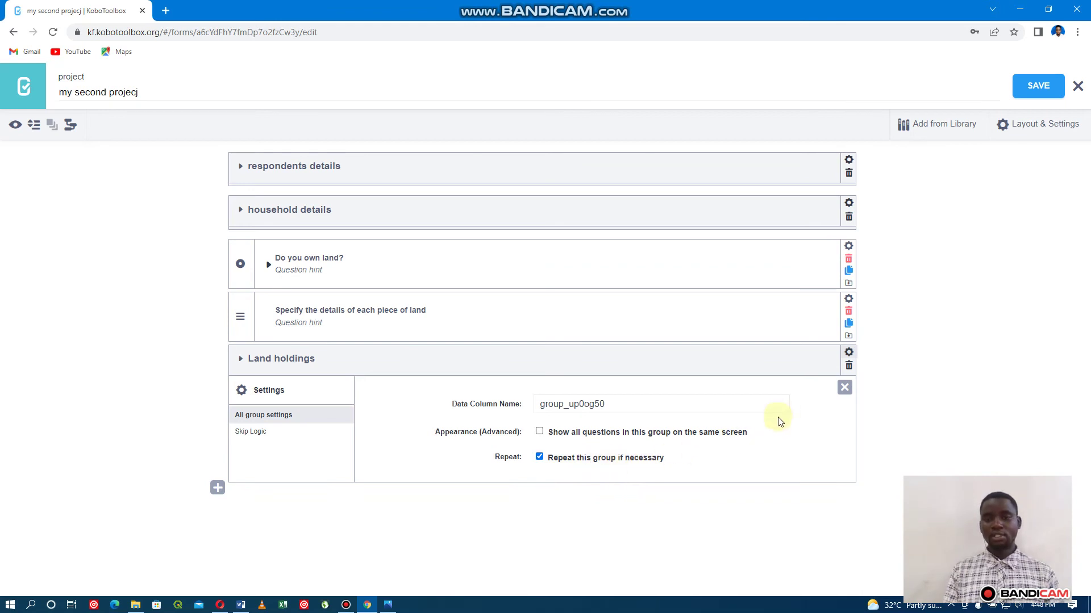
click(844, 387)
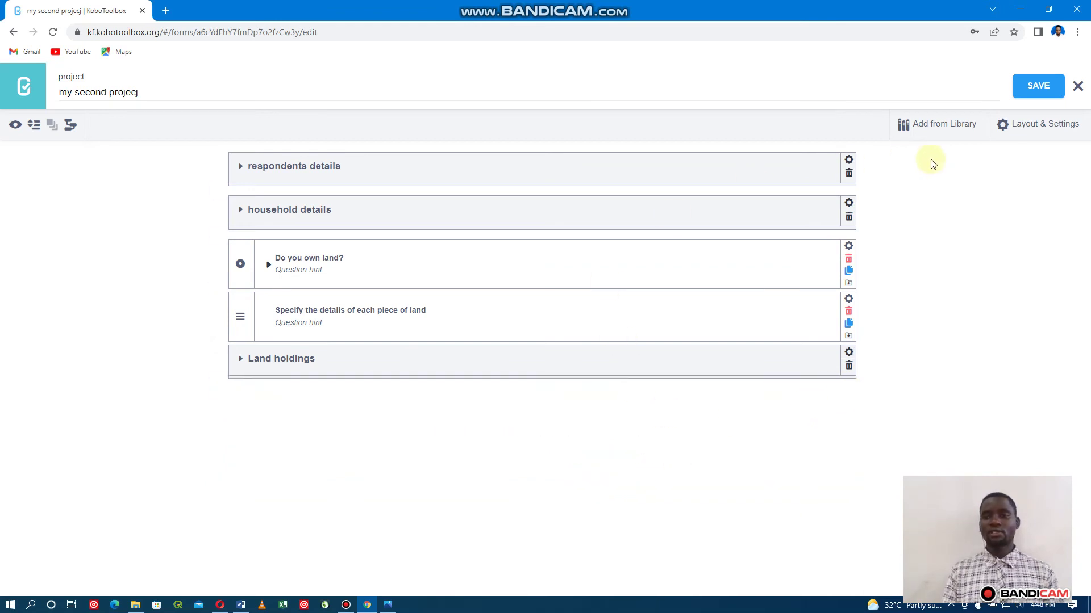
Save, open the preview, and enter a first holding of 0.64 hectares, Agricultural land.
click(1037, 91)
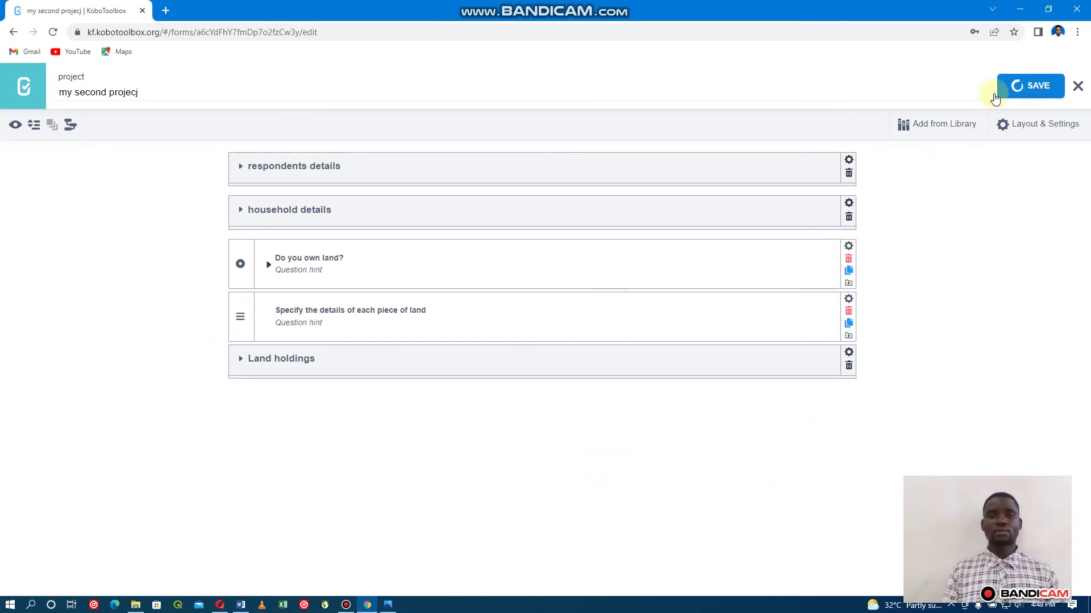
click(17, 124)
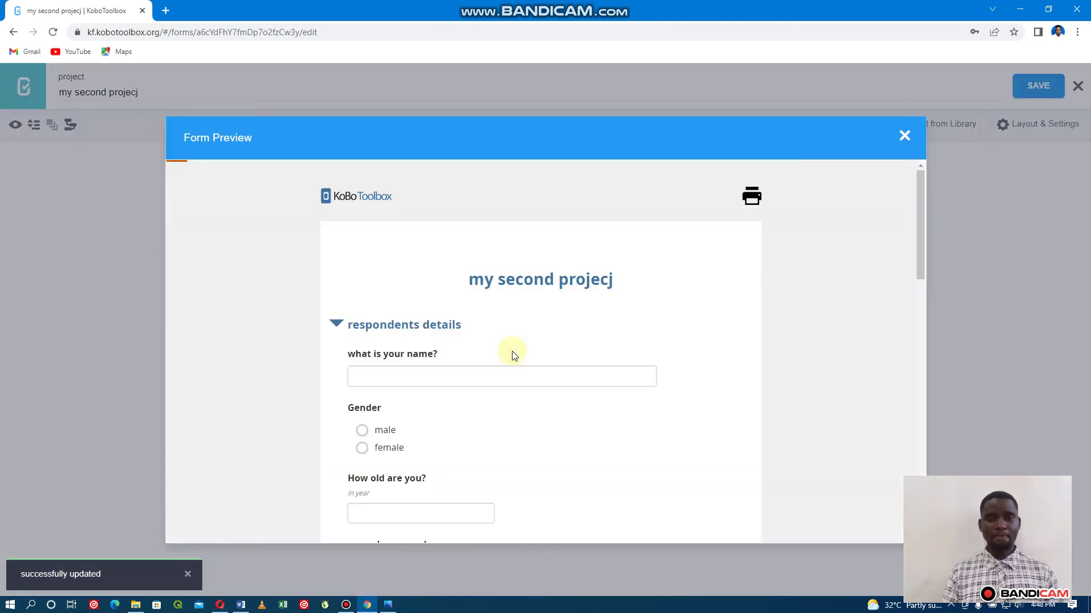
scroll(513, 355, down, 10)
scroll(513, 356, down, 1)
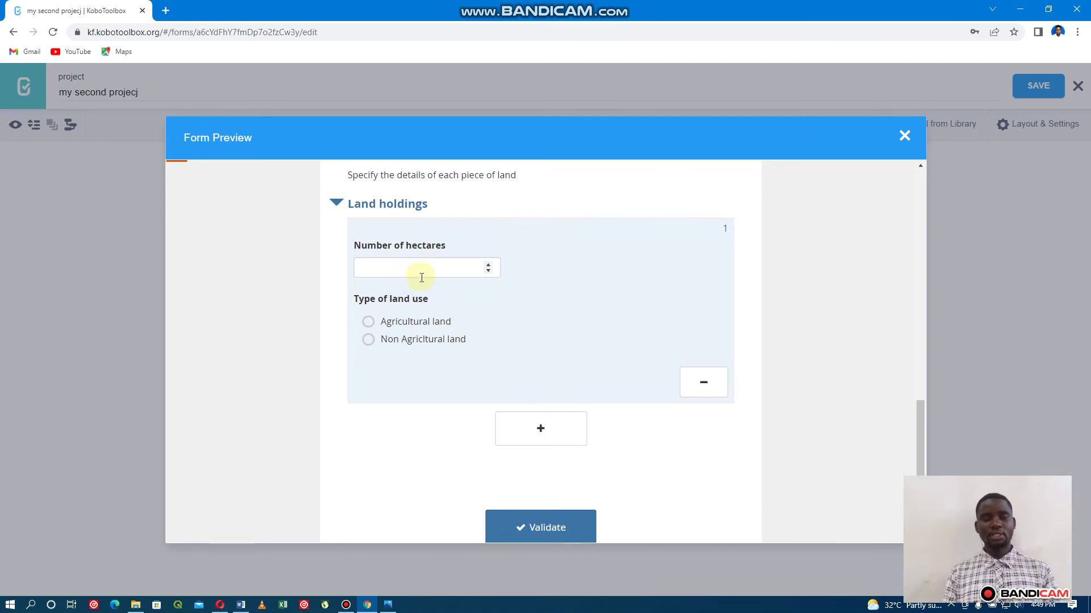
click(367, 322)
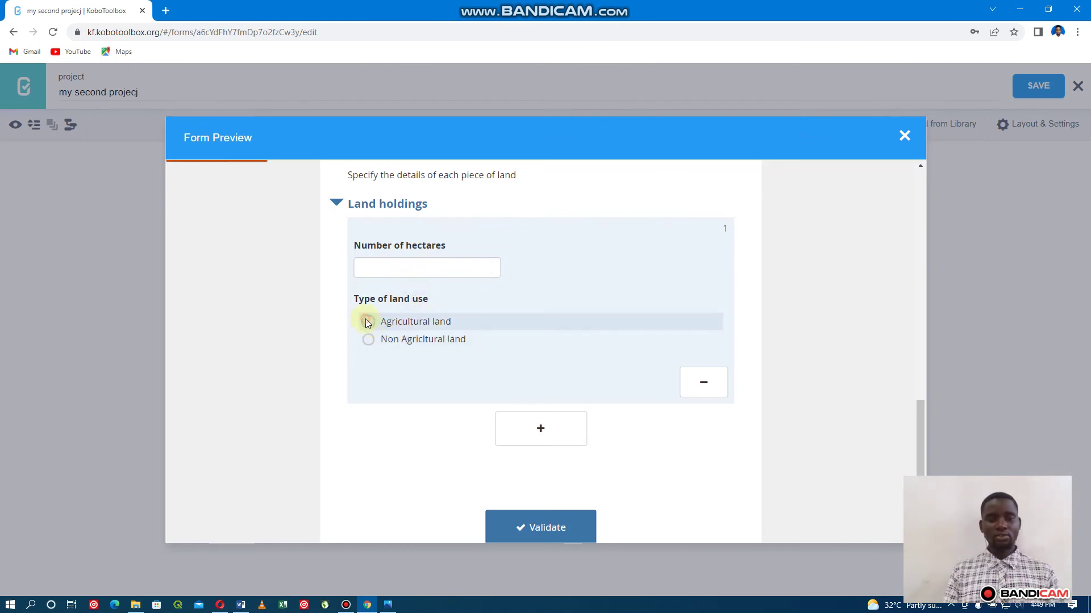
click(386, 272)
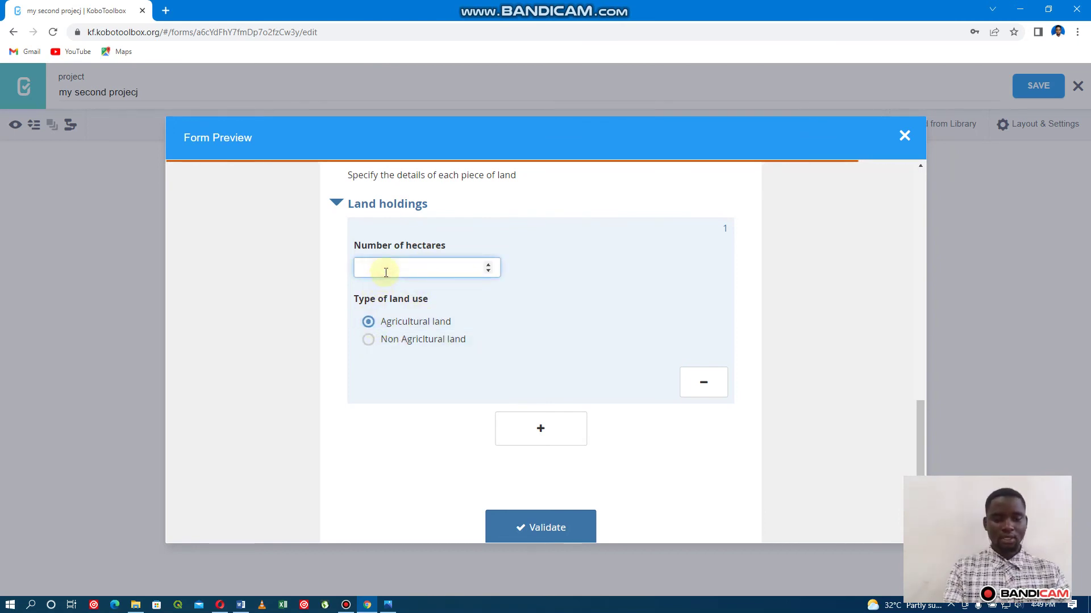
text(0.64)
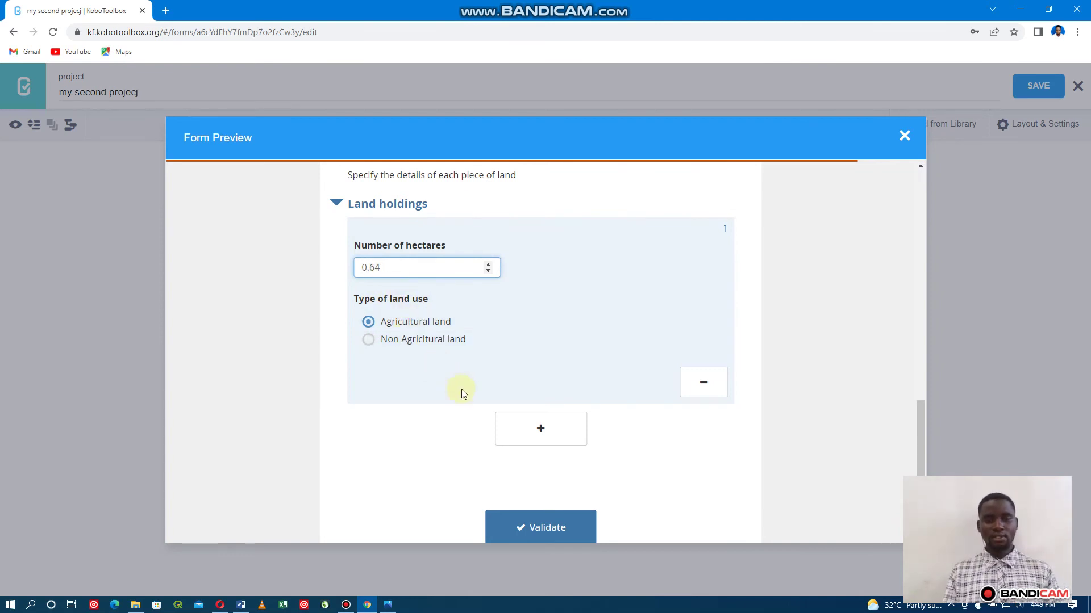
Add a second holding (0.8 hectares, non-agricultural), remove it, clear answers, and close the preview.
click(538, 433)
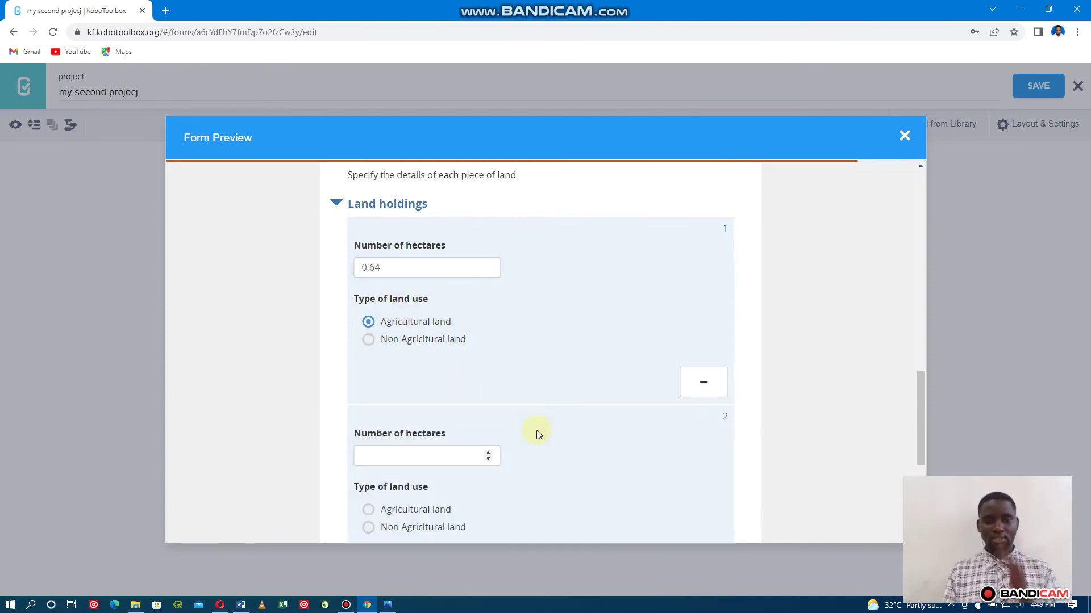
scroll(485, 421, down, 3)
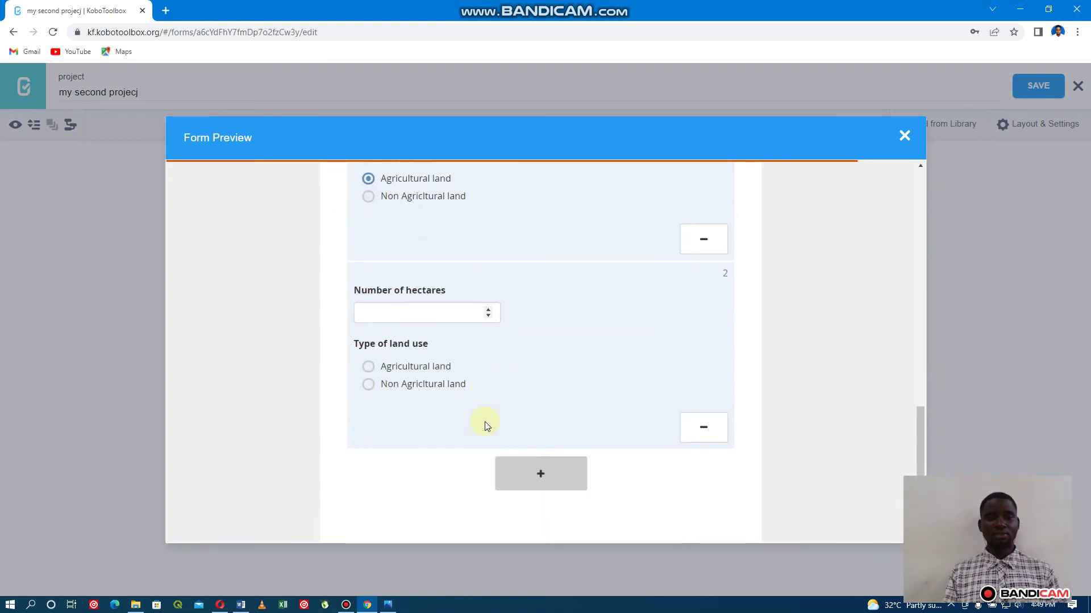
click(397, 311)
text(0)
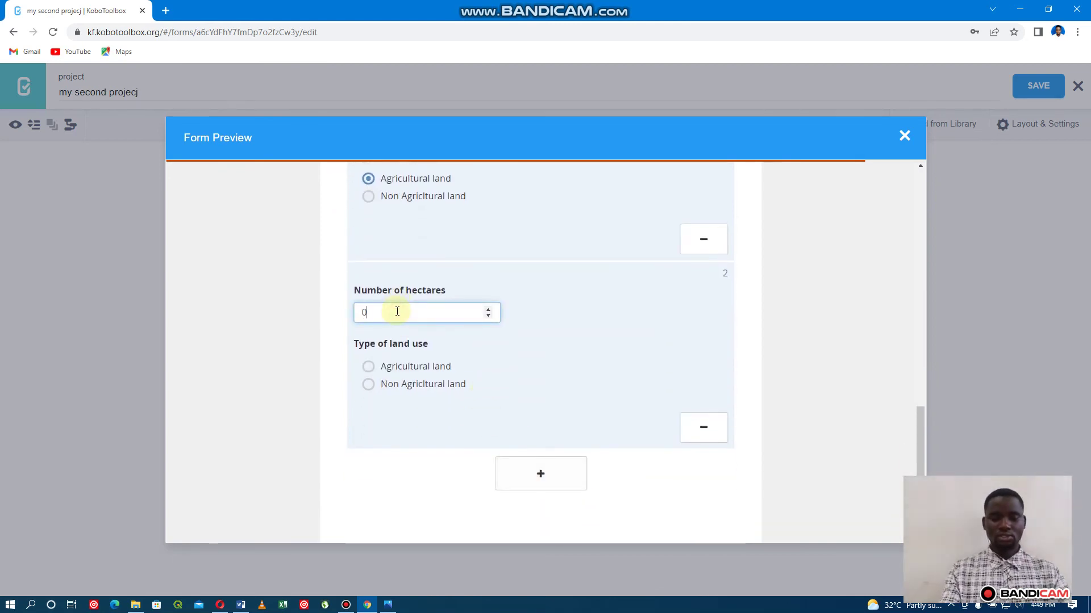
text(.8)
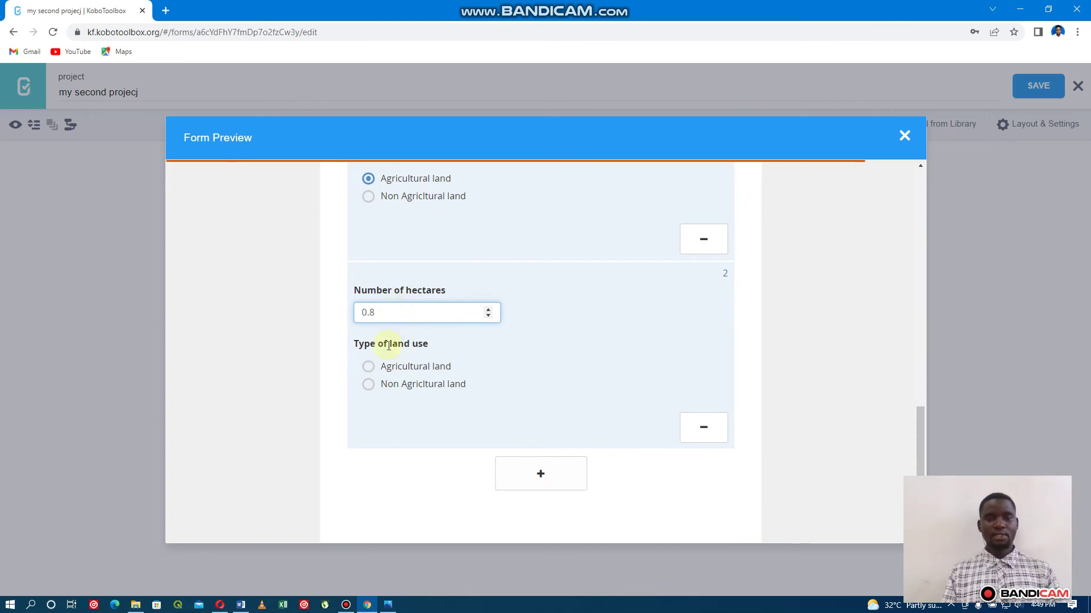
click(373, 386)
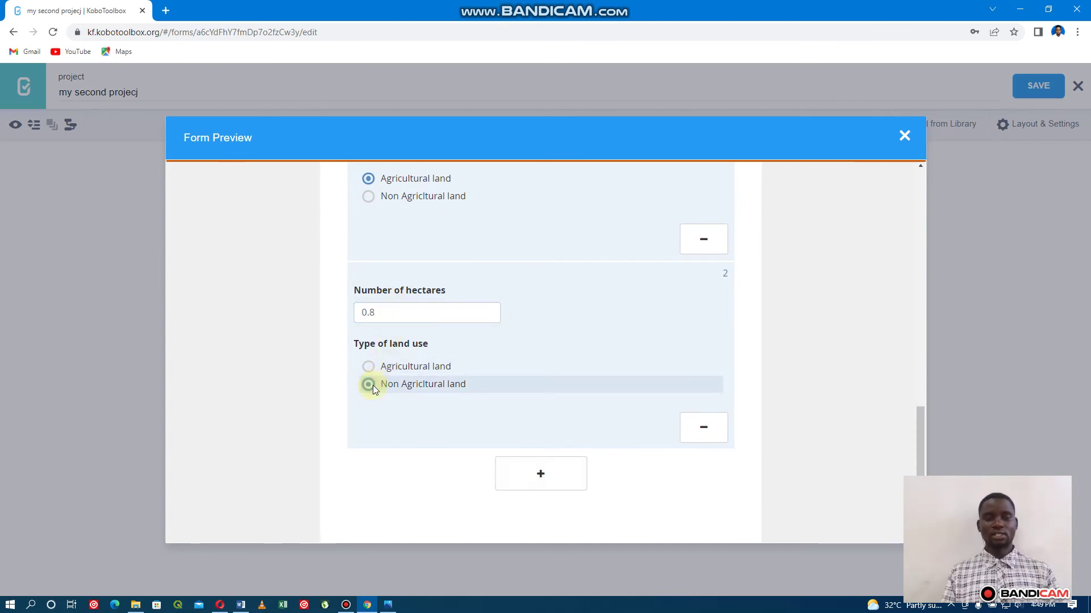
click(697, 426)
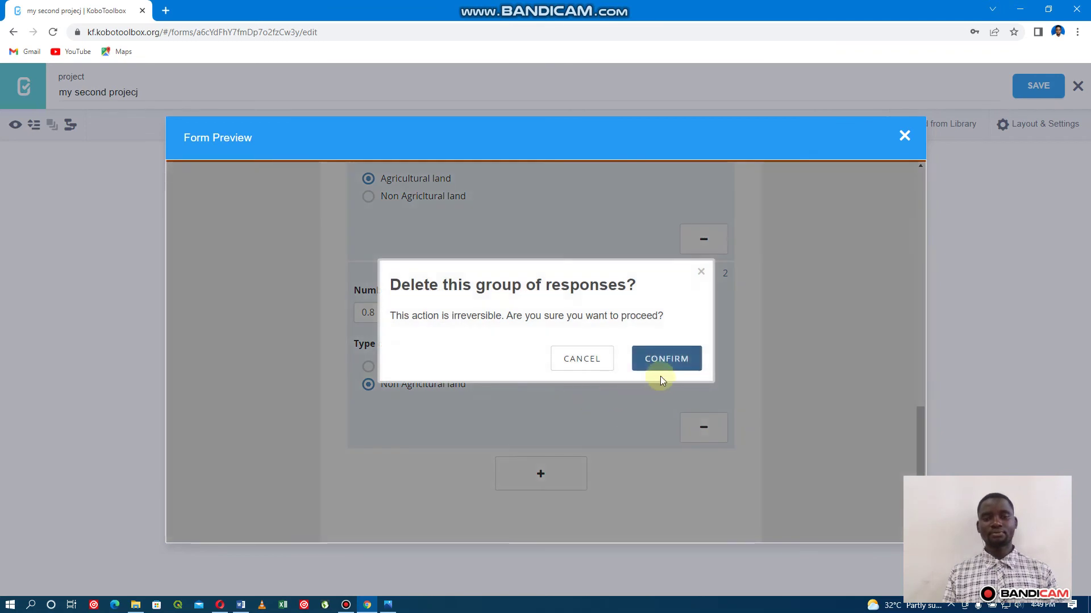
click(664, 361)
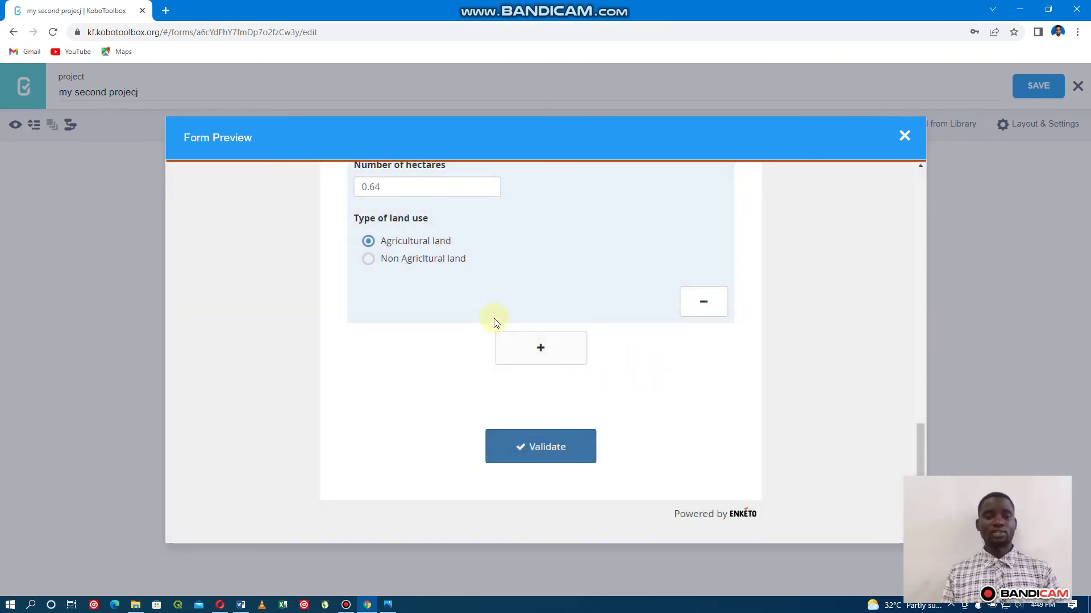
click(369, 241)
click(392, 194)
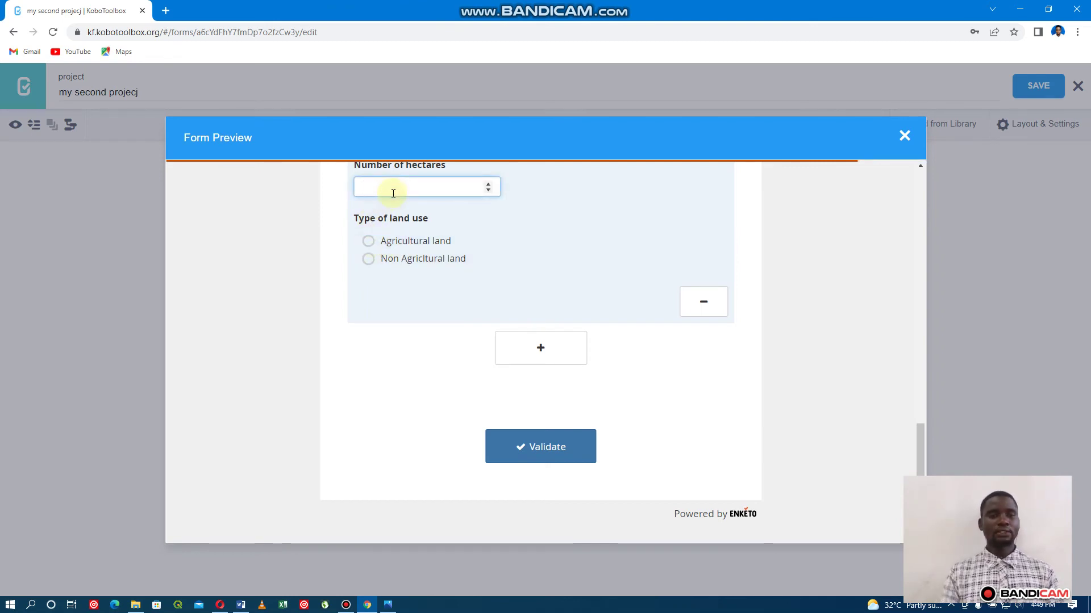
click(905, 135)
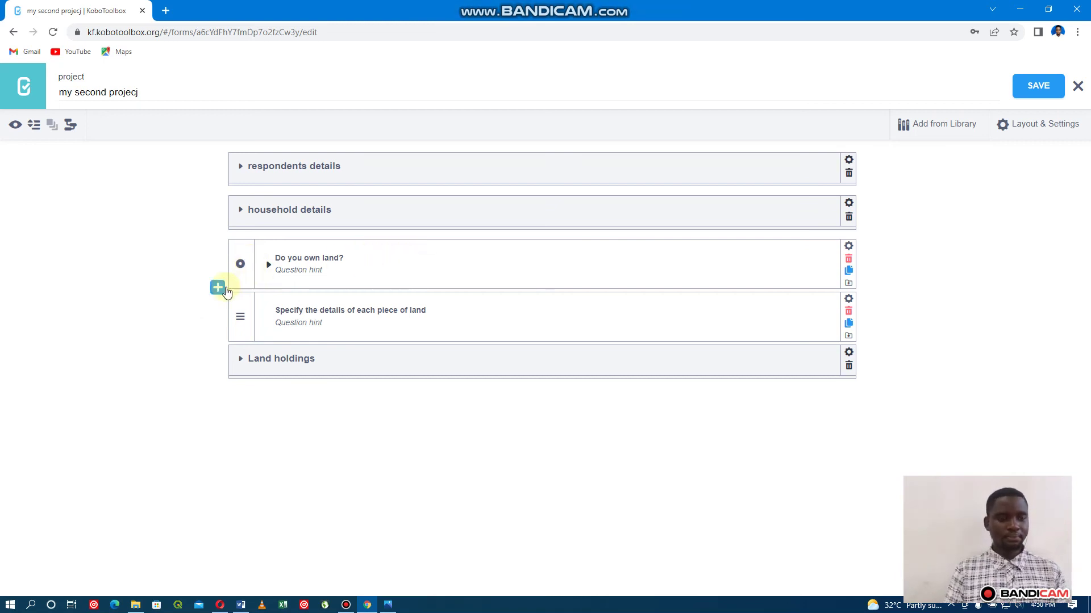
Select Do you own land?, the land-details note and Land holdings, and group them.
click(240, 253)
click(244, 310)
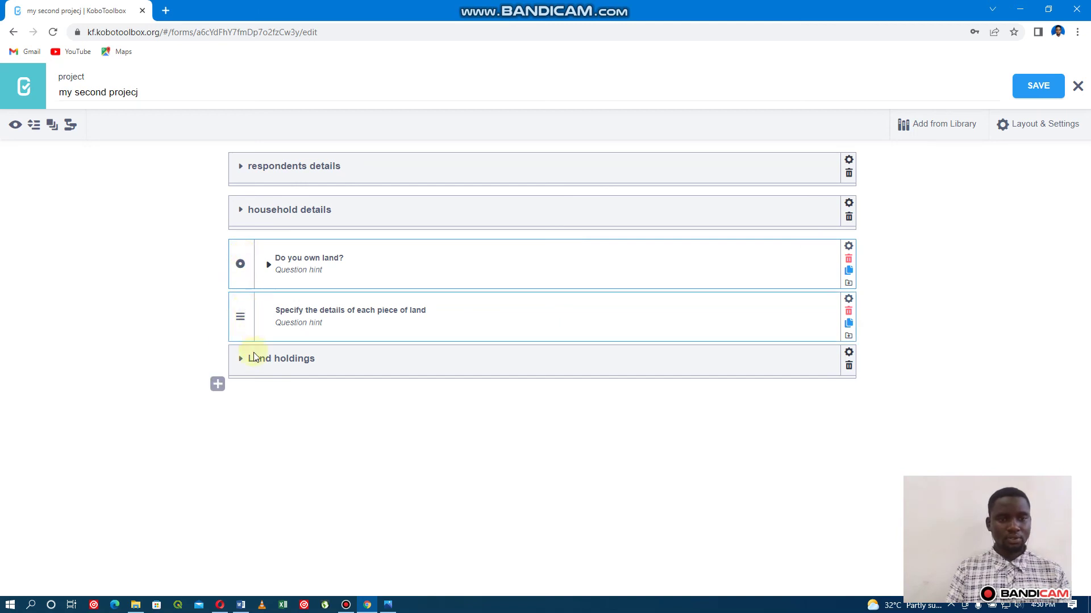
click(230, 371)
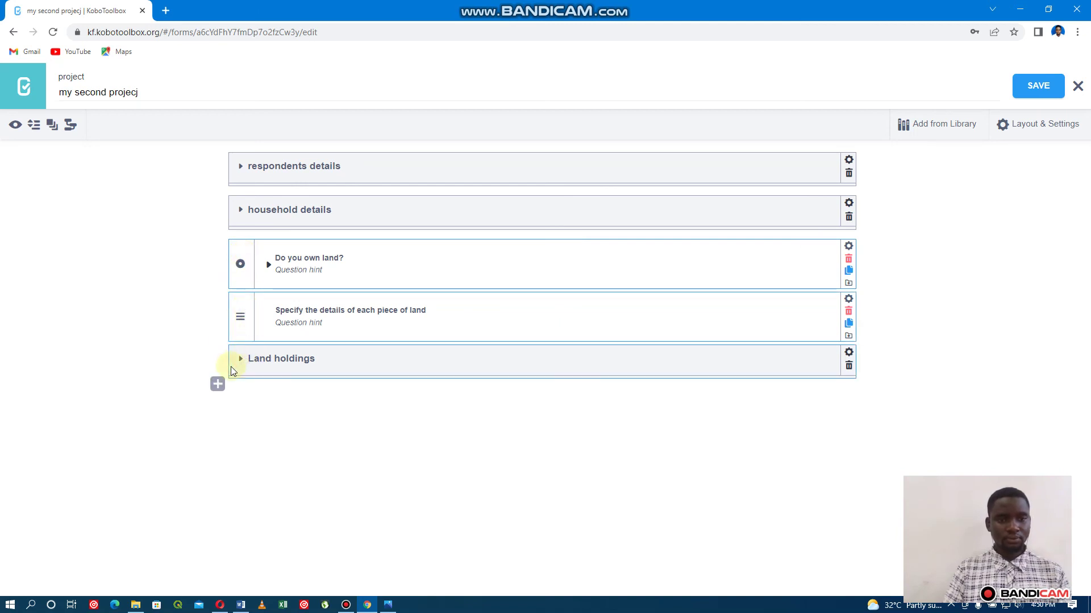
click(51, 124)
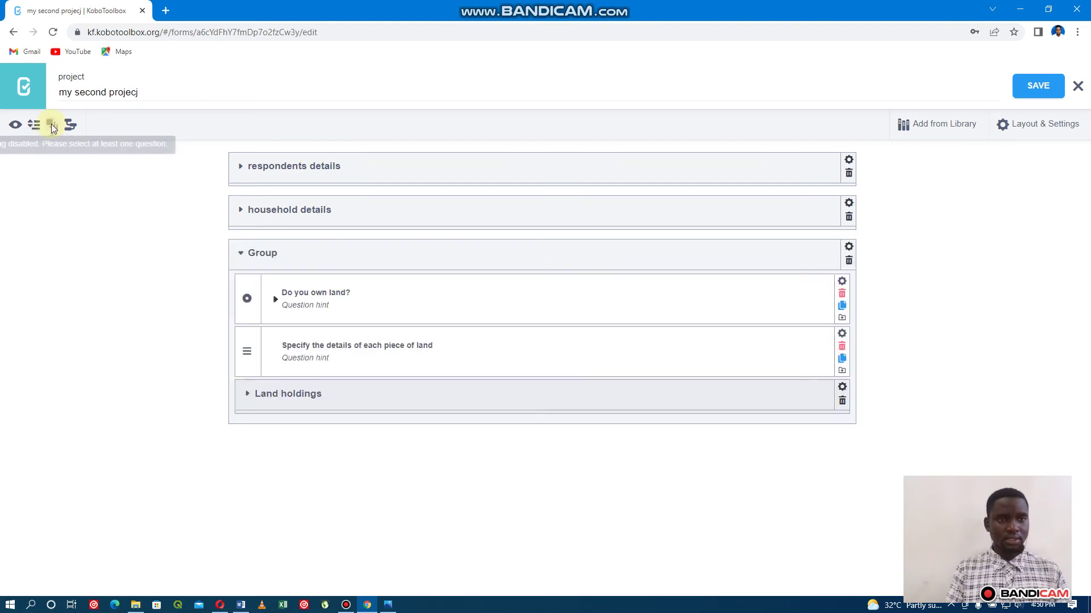
Rename the new group to 'Land ownership' and save the form.
click(281, 256)
key(BackSpace)
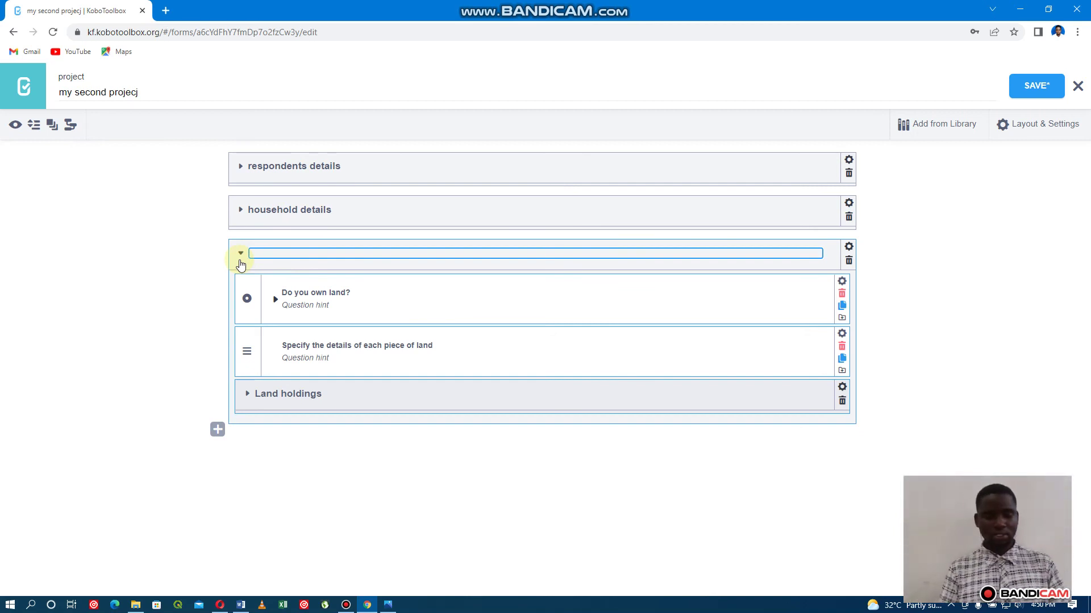
text(Land owners)
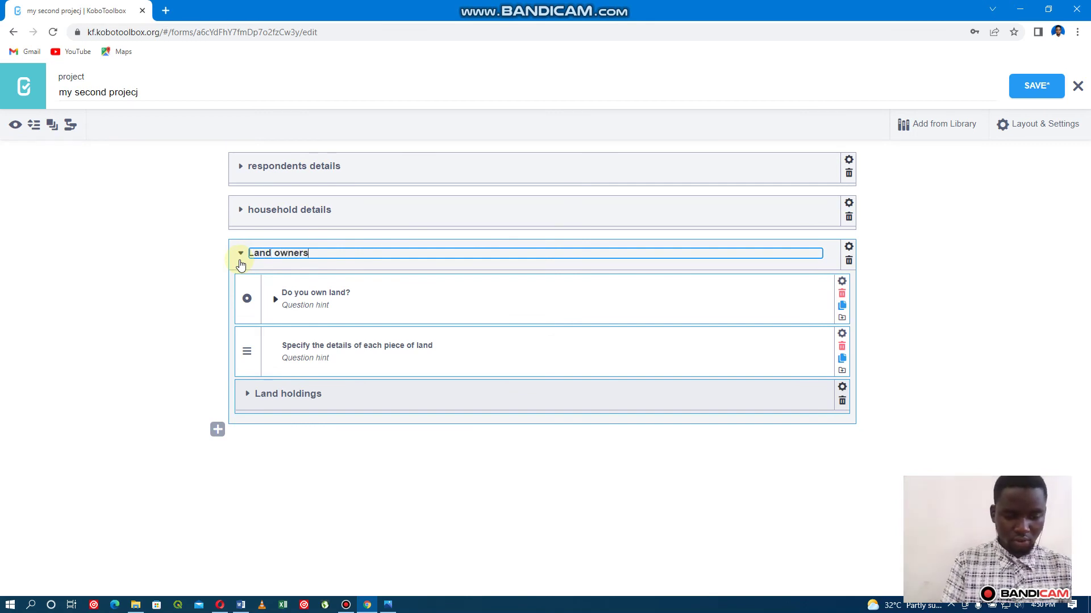
text(hip)
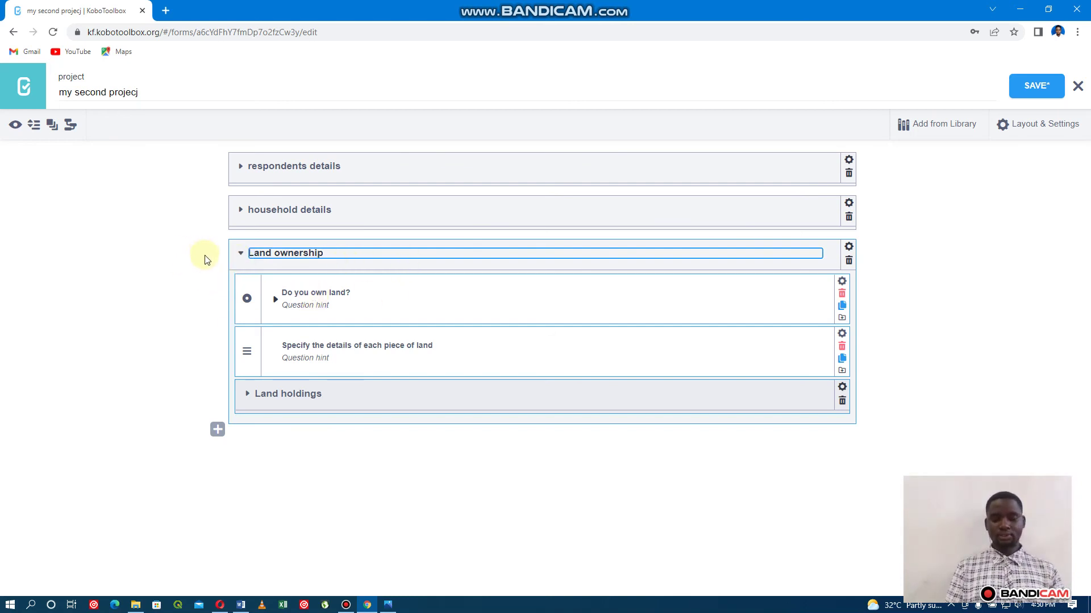
click(1037, 85)
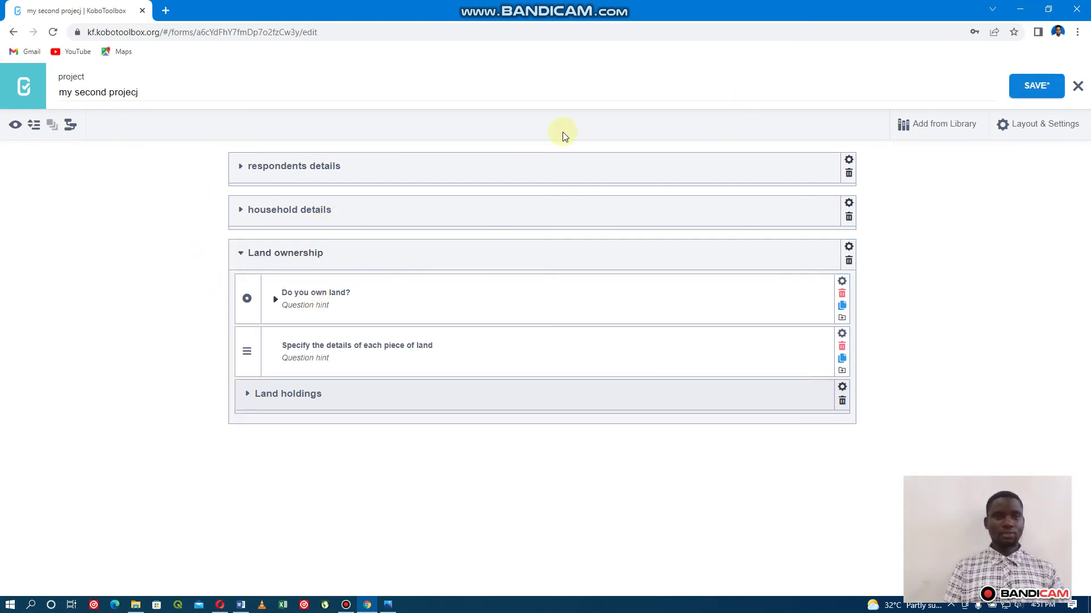
Open the form preview and scroll through the updated form.
click(15, 126)
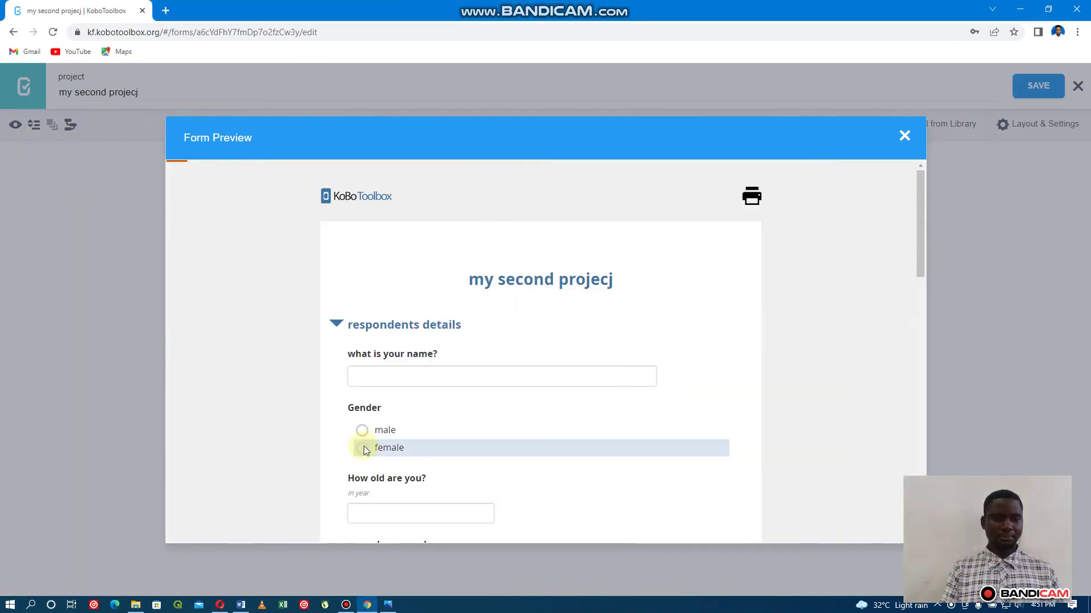
scroll(420, 389, down, 8)
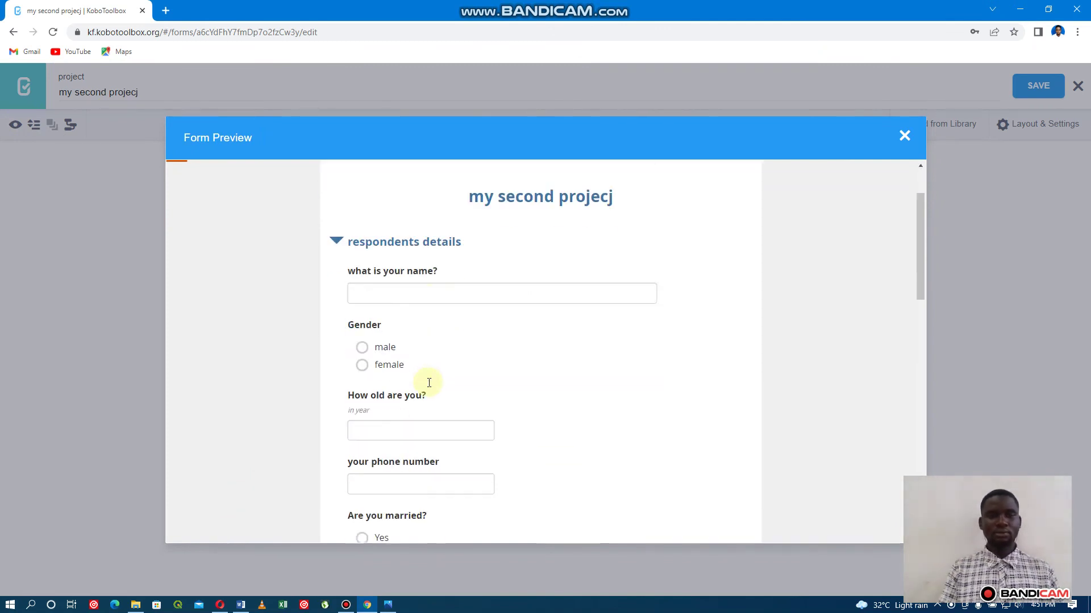
scroll(429, 386, down, 6)
scroll(429, 387, up, 2)
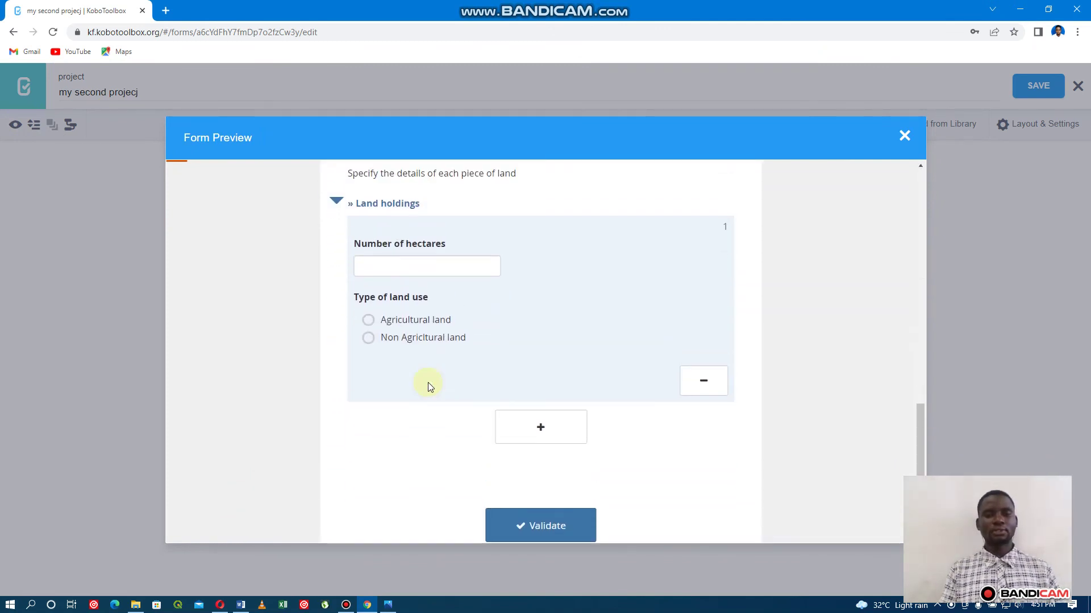
scroll(427, 386, up, 2)
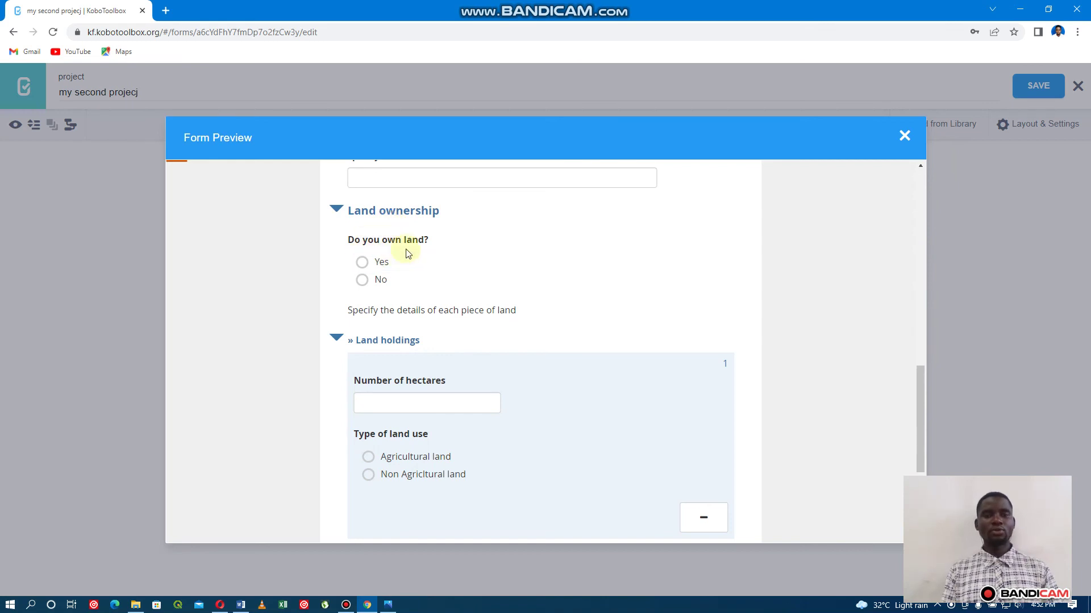
Collapse the Land ownership, household details and respondents details sections, then close the preview.
click(338, 210)
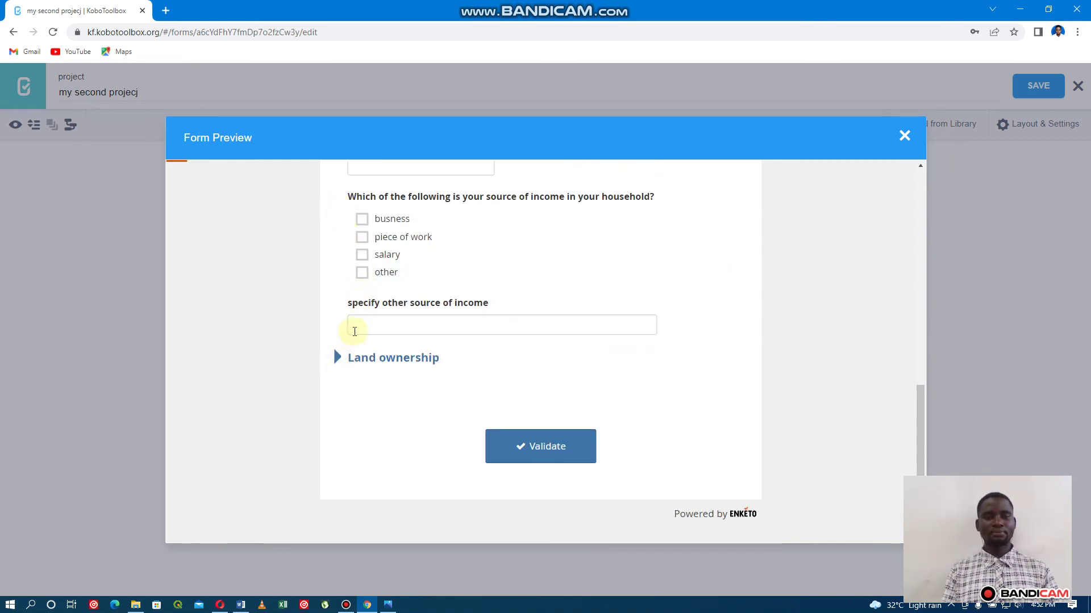
scroll(377, 287, up, 2)
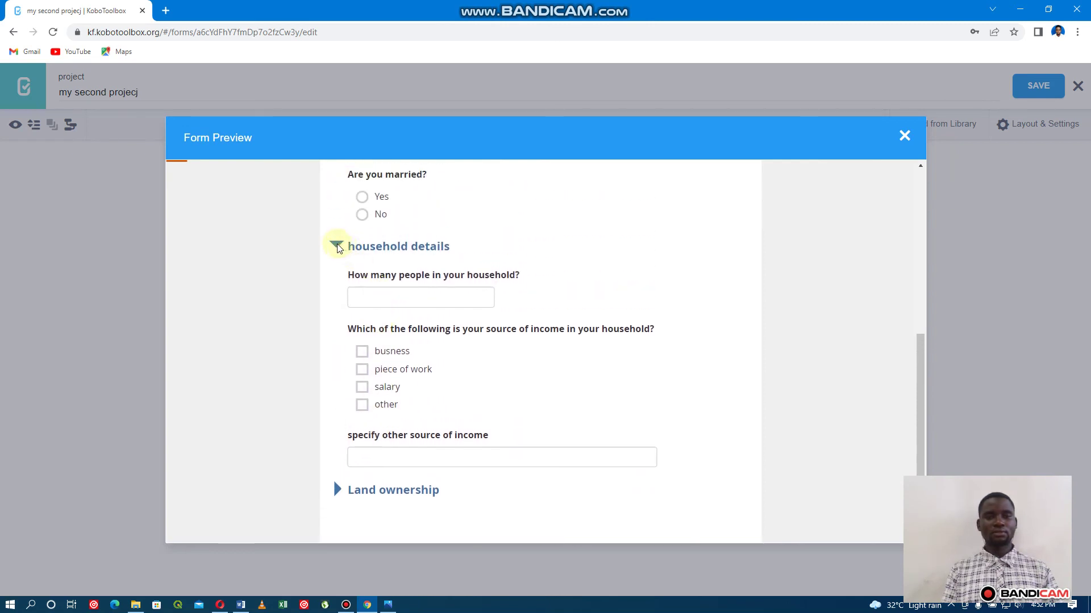
click(337, 246)
scroll(353, 268, up, 2)
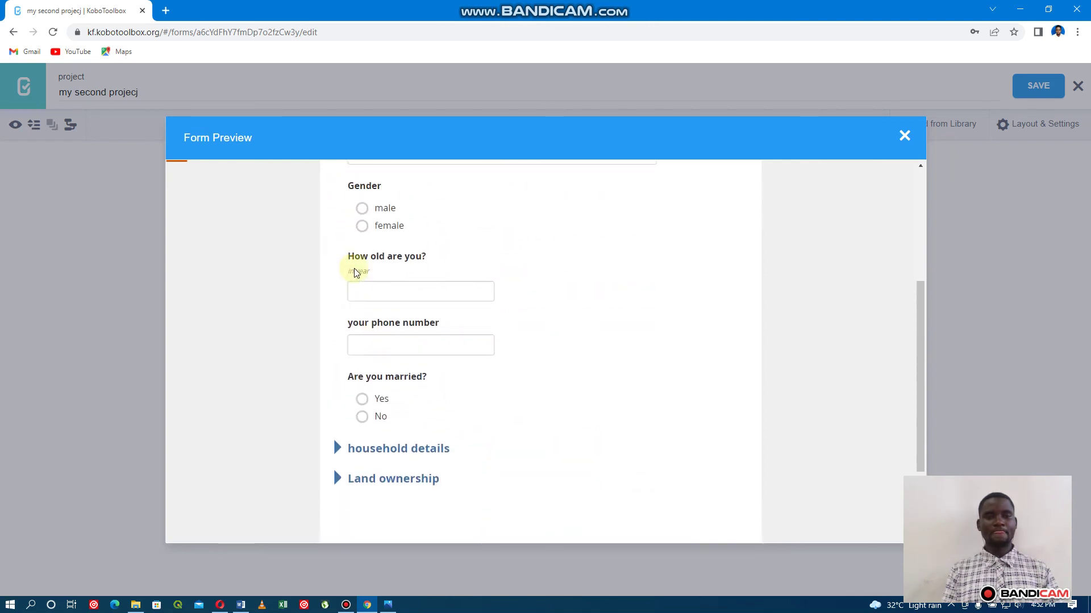
scroll(350, 225, up, 3)
click(337, 237)
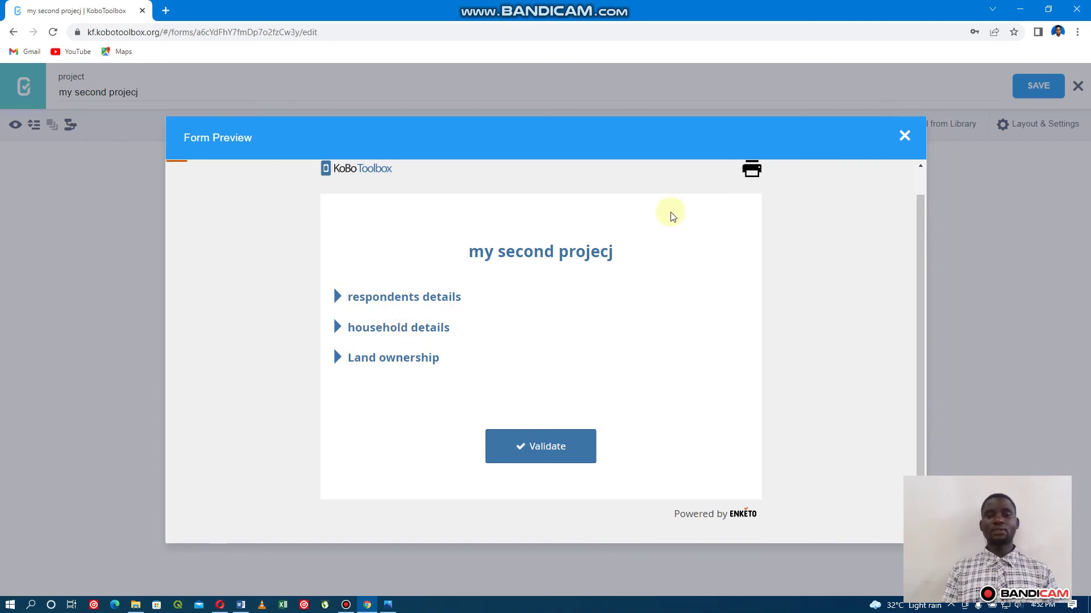
click(903, 140)
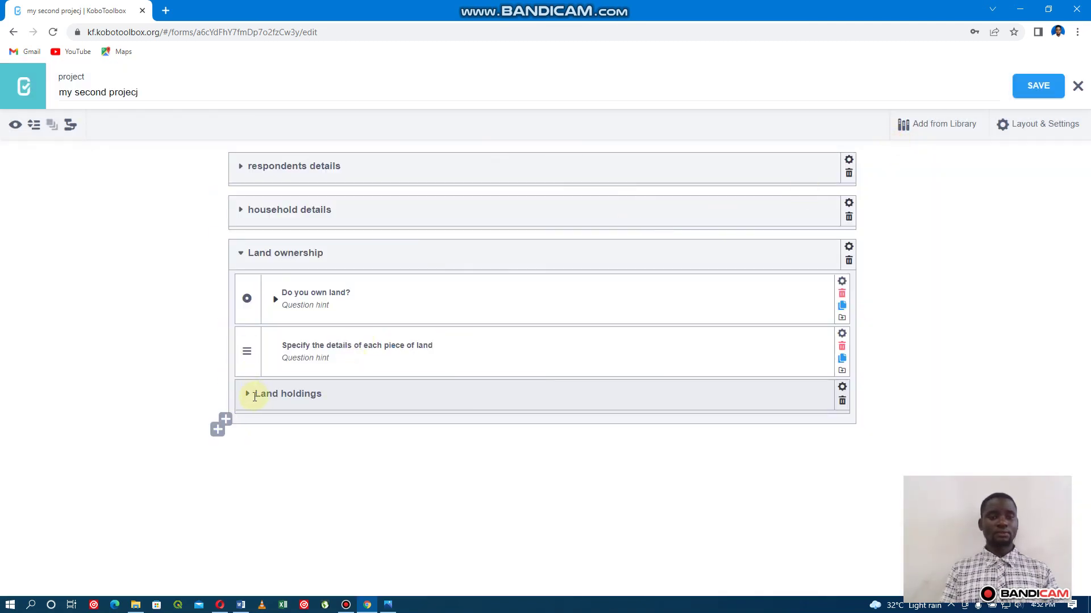
Add a Point question 'record coordinate of household' after Land ownership and save.
click(243, 263)
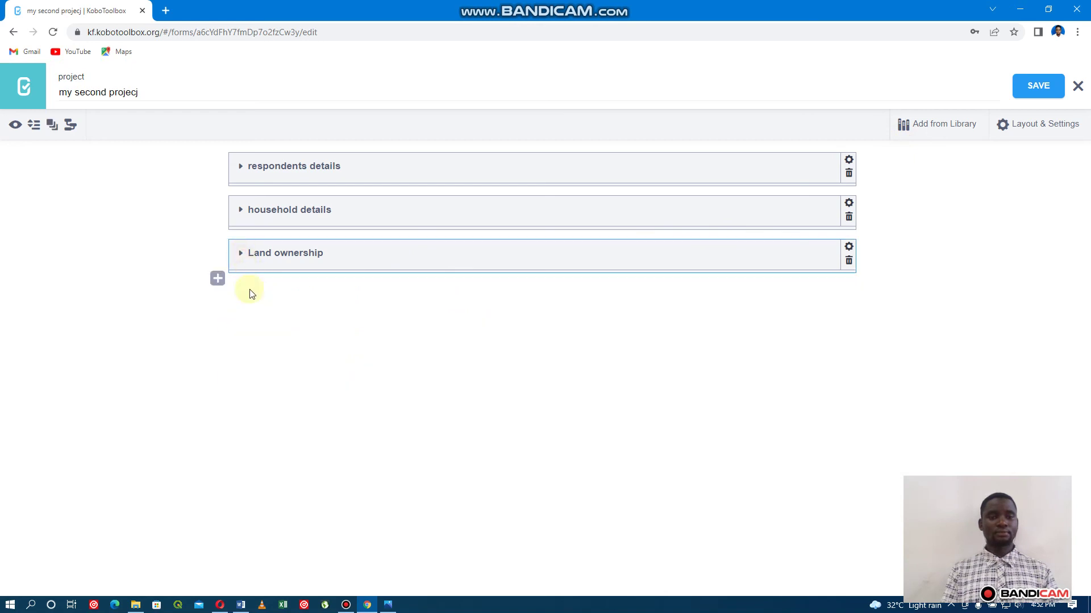
click(217, 279)
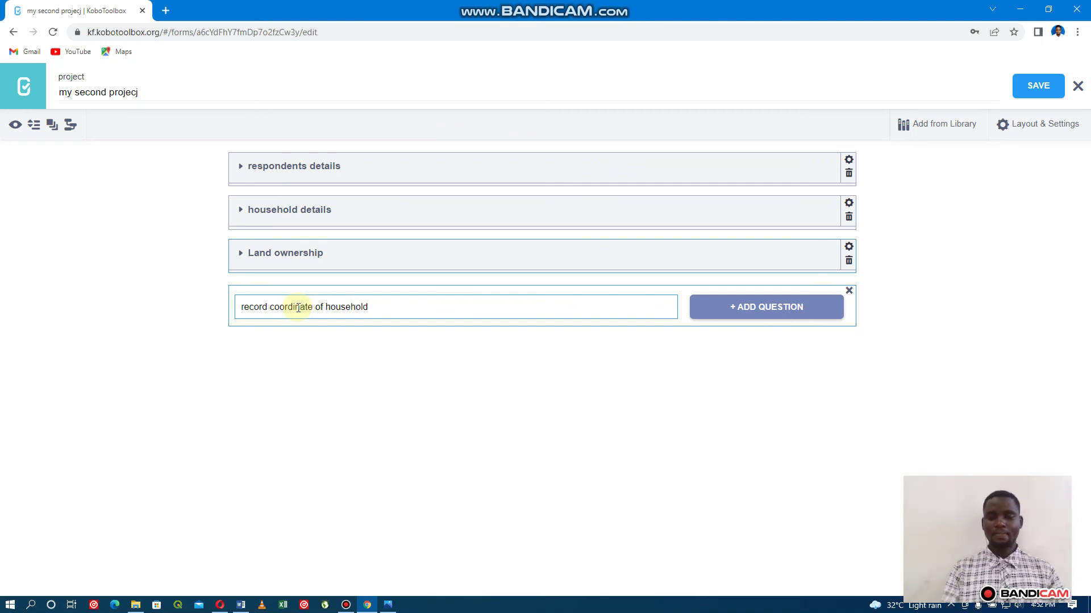
key(Return)
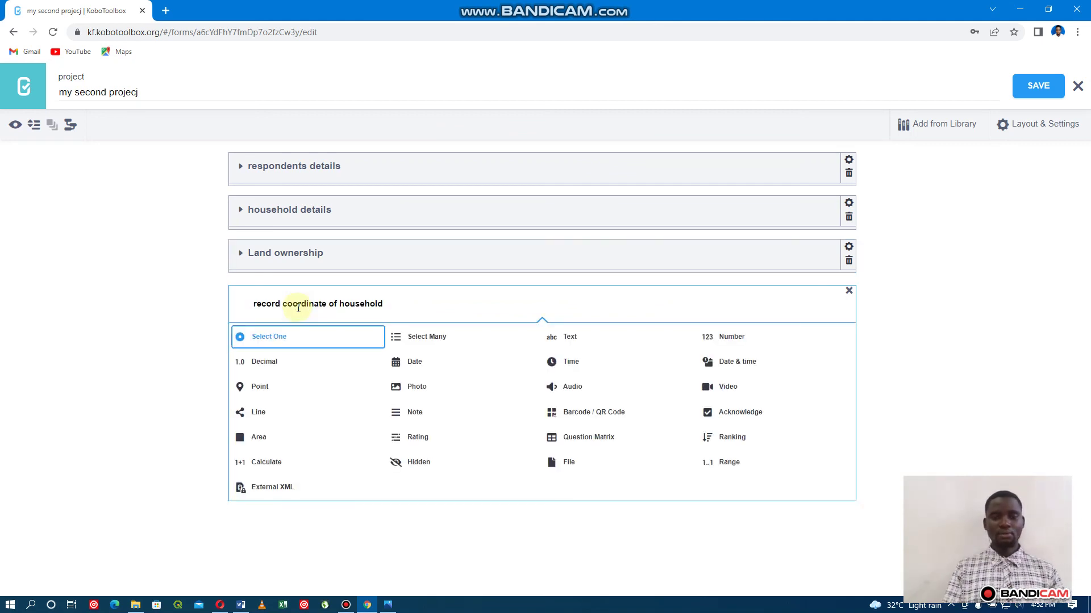
click(258, 387)
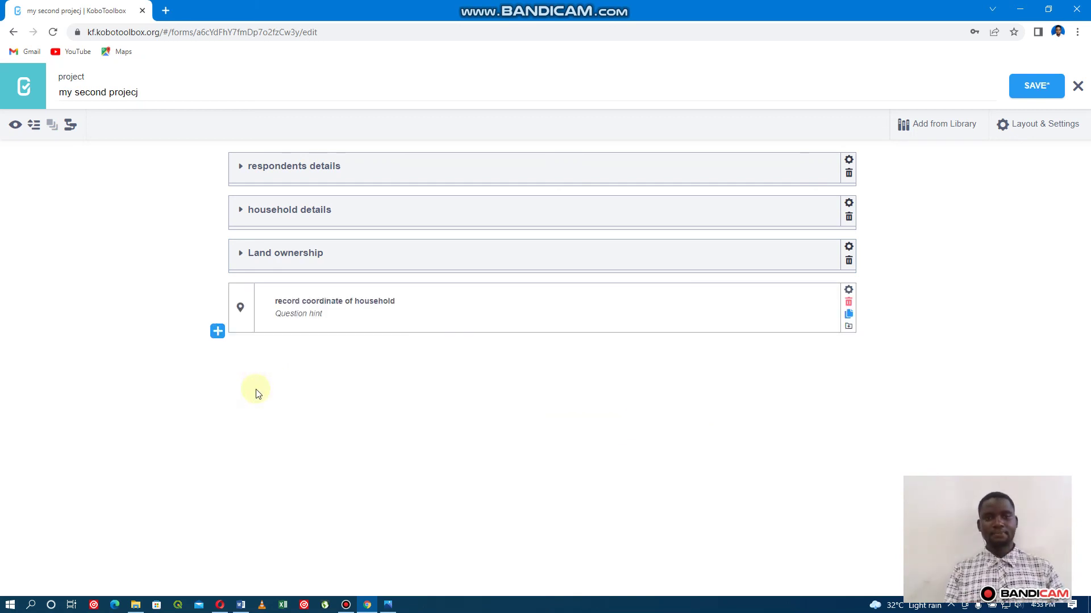
click(1031, 88)
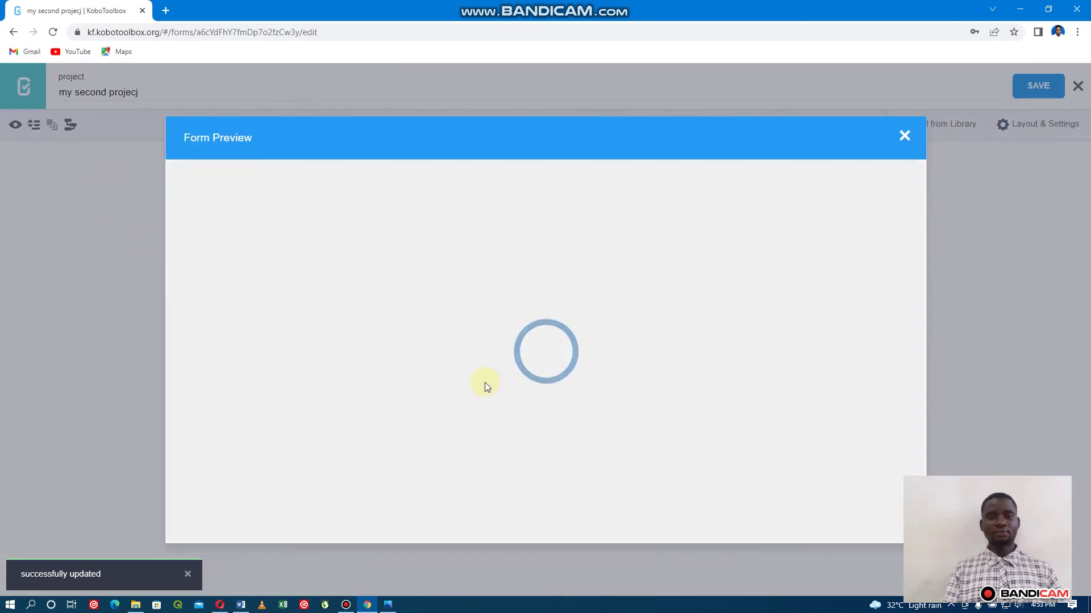
Search the map for 'morogoro mmjini' and drop a location point there.
scroll(485, 383, down, 15)
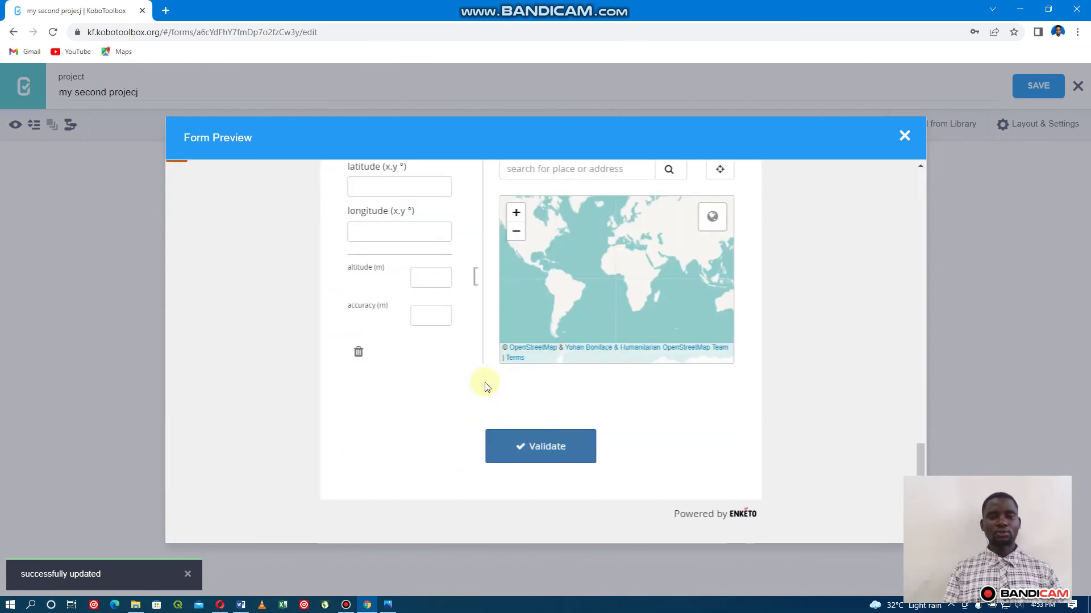
scroll(485, 386, up, 1)
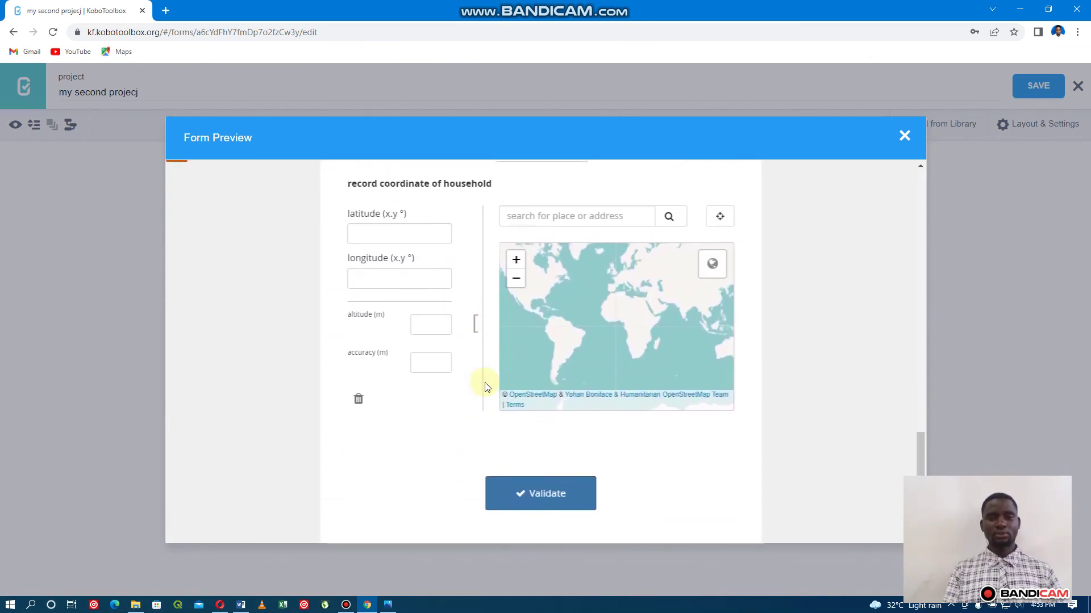
click(593, 226)
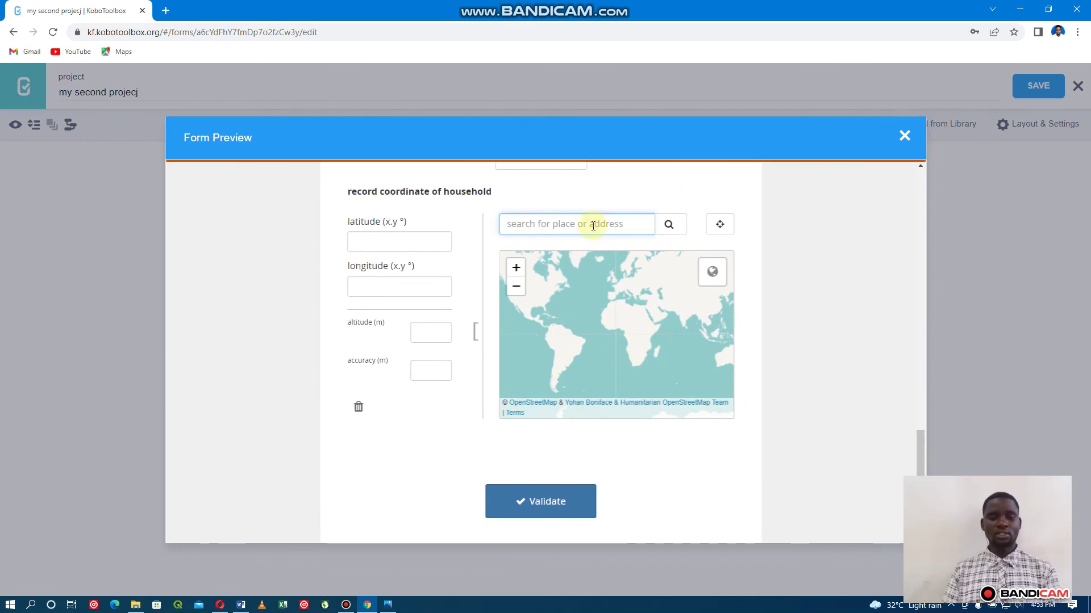
text(mor)
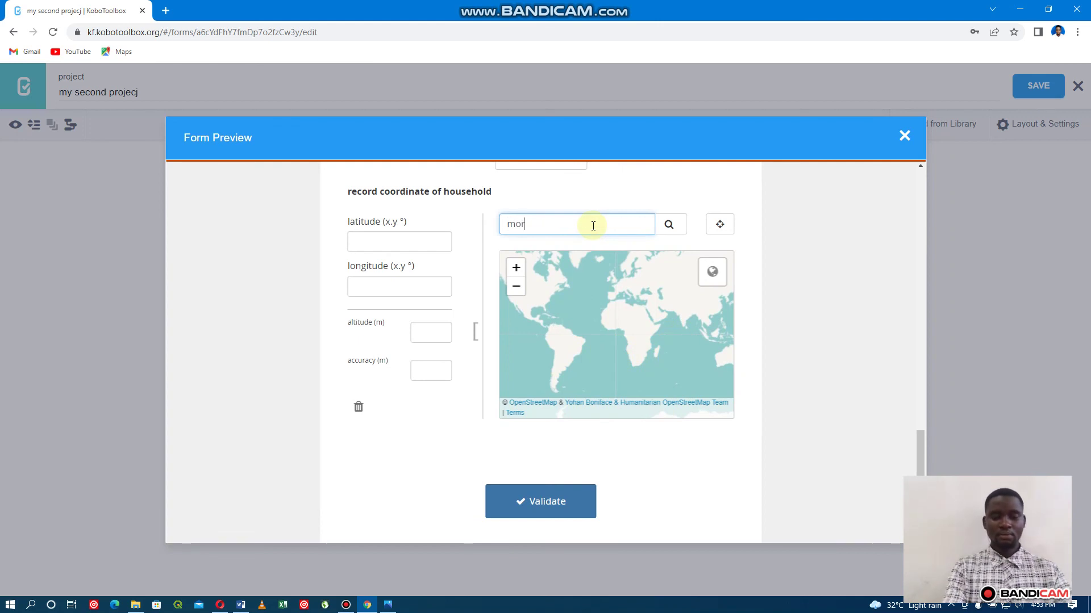
text(ogoro)
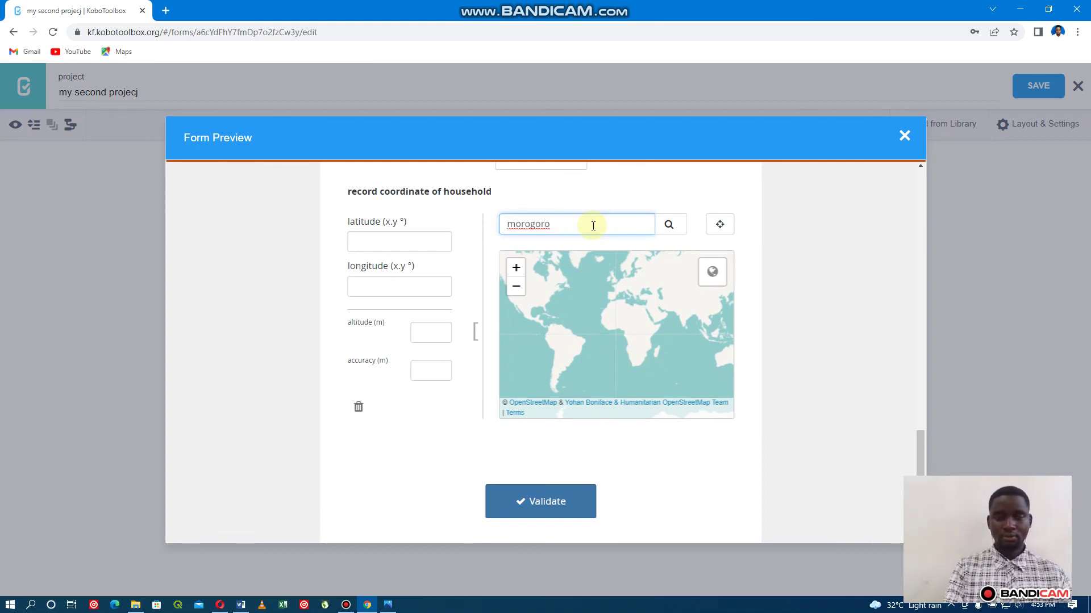
text( mmjini)
click(670, 226)
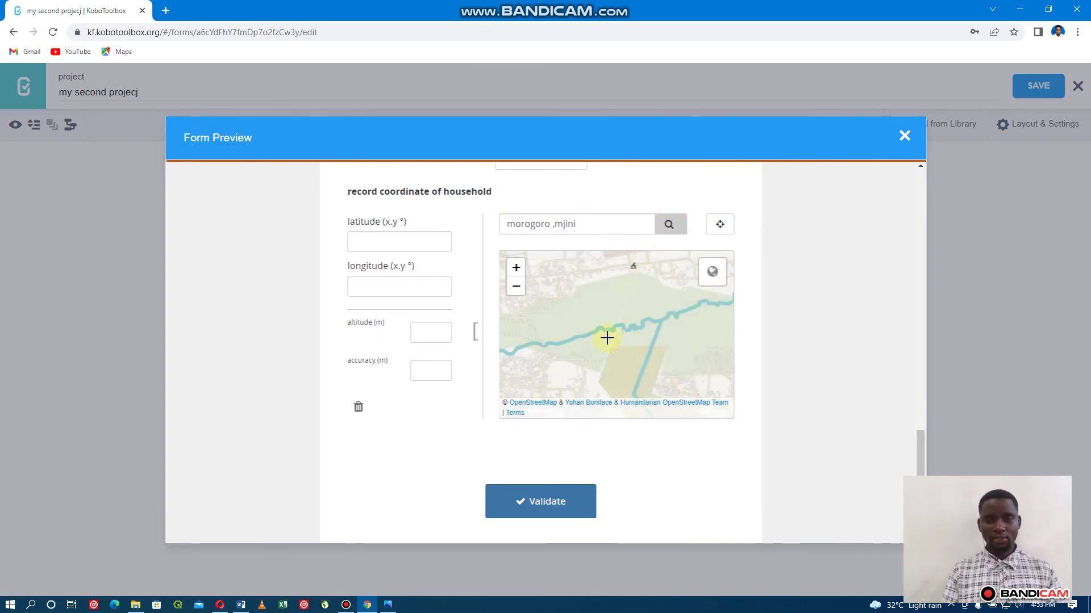
scroll(606, 338, up, 2)
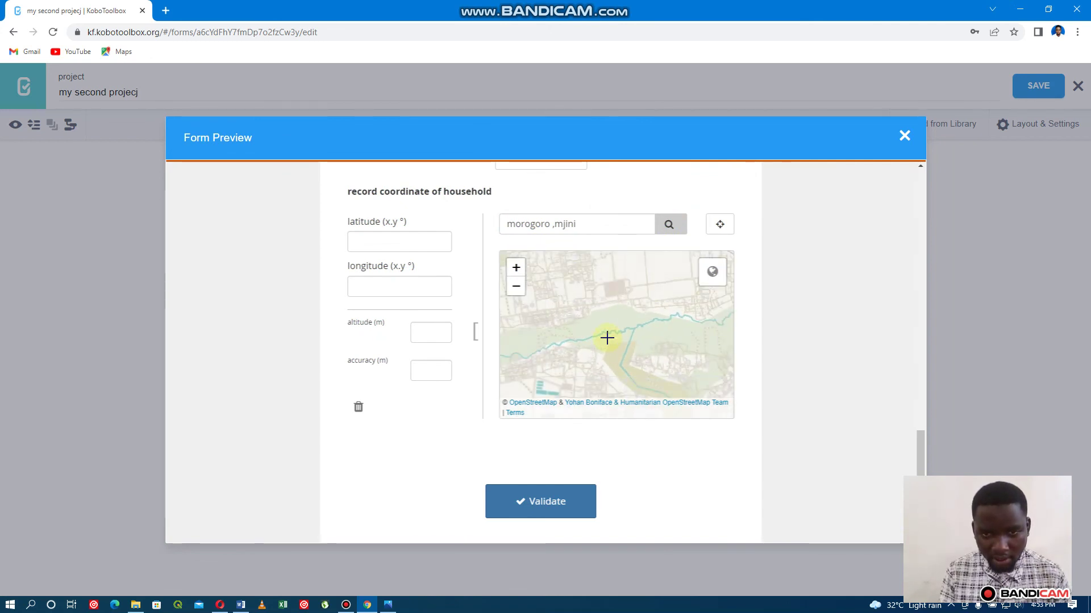
click(614, 294)
scroll(594, 342, down, 2)
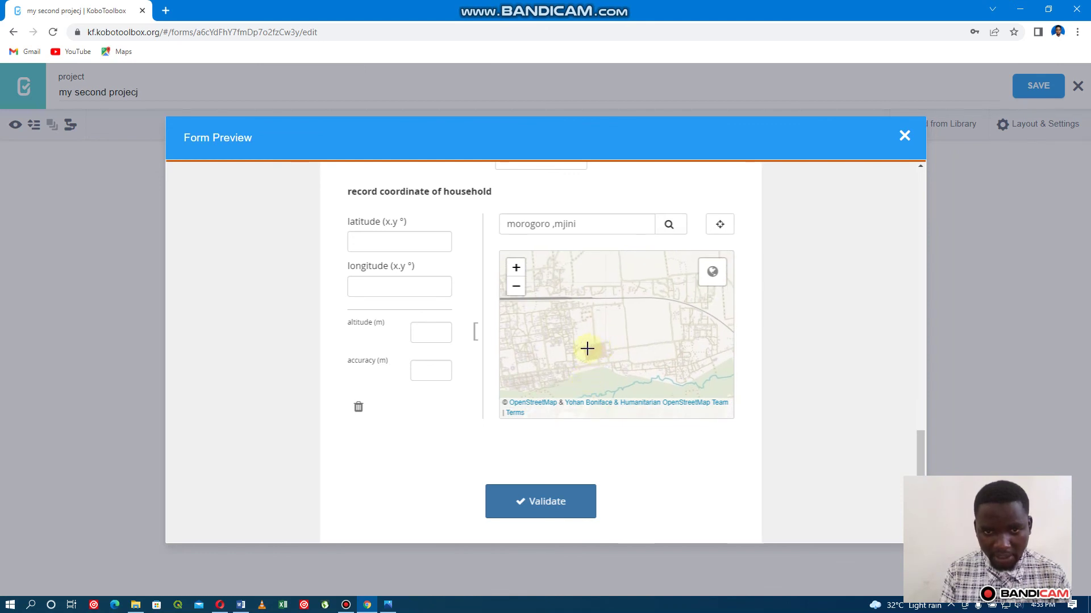
click(582, 358)
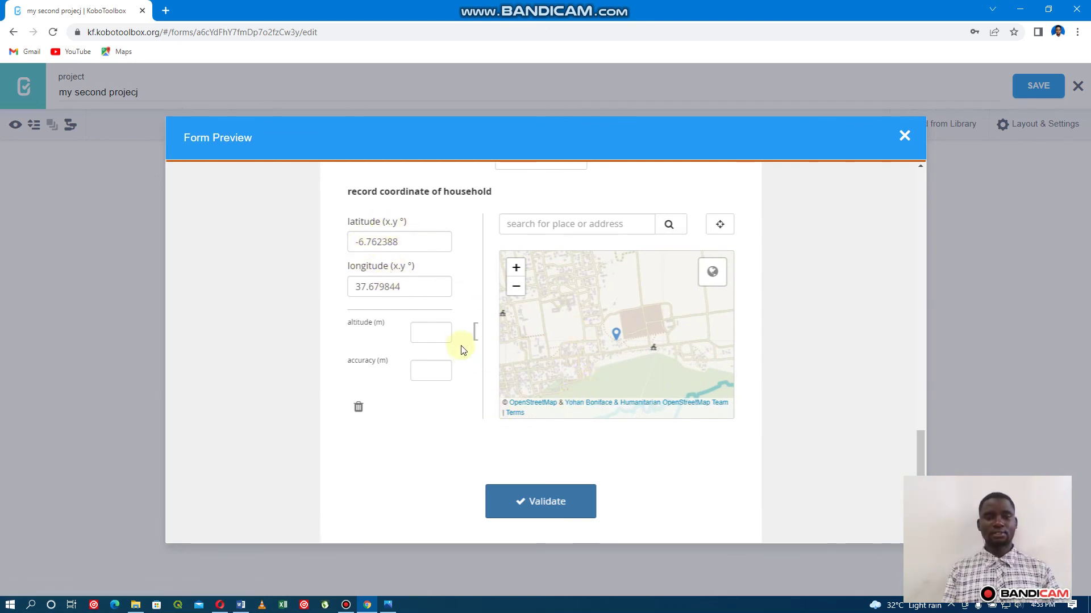
Erase the latitude and longitude values, then close the form preview.
click(418, 243)
key(BackSpace)
key(BackSpace)
key(BackSpace)
key(BackSpace)
key(BackSpace)
key(BackSpace)
key(BackSpace)
key(BackSpace)
click(424, 287)
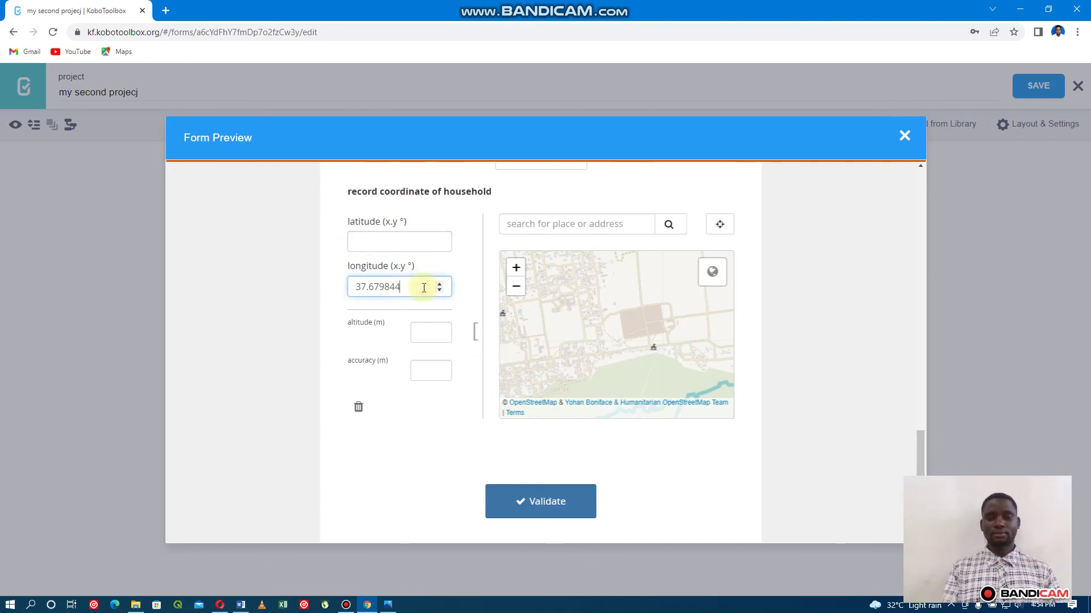
key(BackSpace)
key(BackSpace)
key(BackSpace)
key(BackSpace)
key(BackSpace)
key(BackSpace)
key(BackSpace)
key(BackSpace)
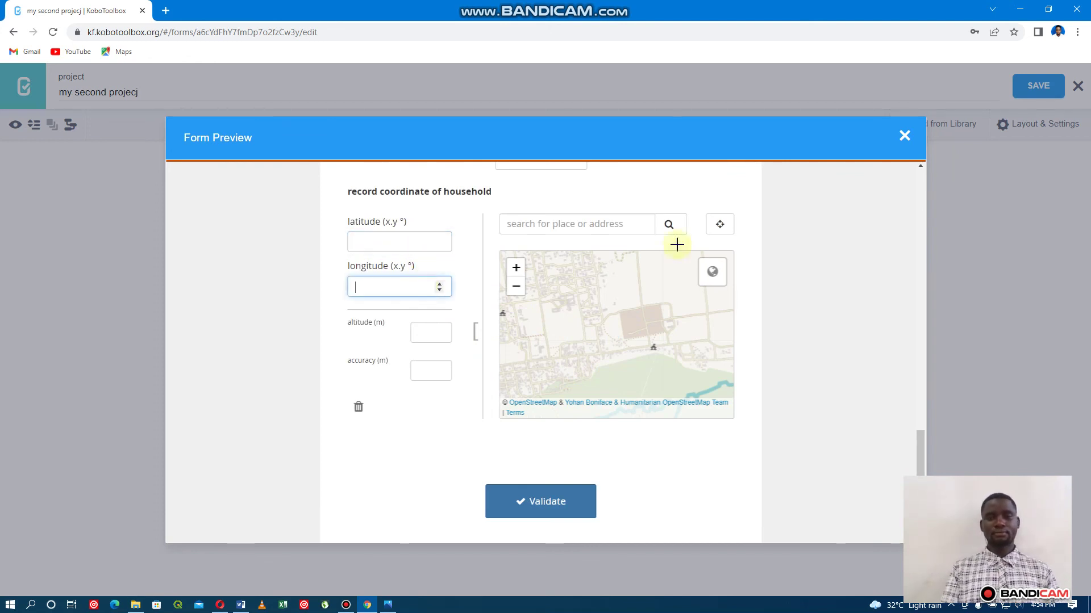
scroll(617, 298, down, 4)
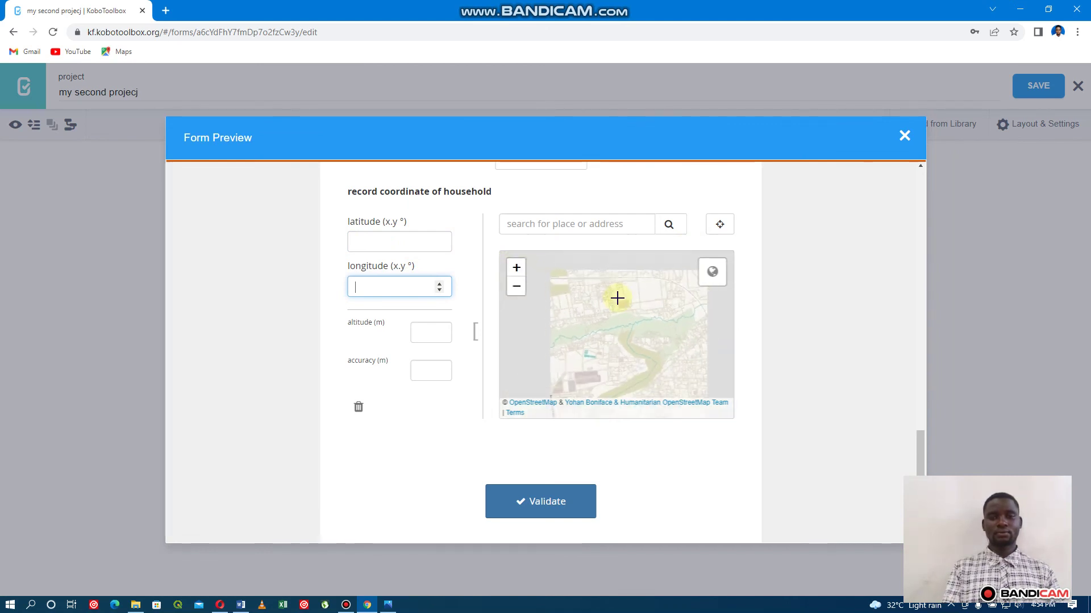
scroll(617, 297, down, 4)
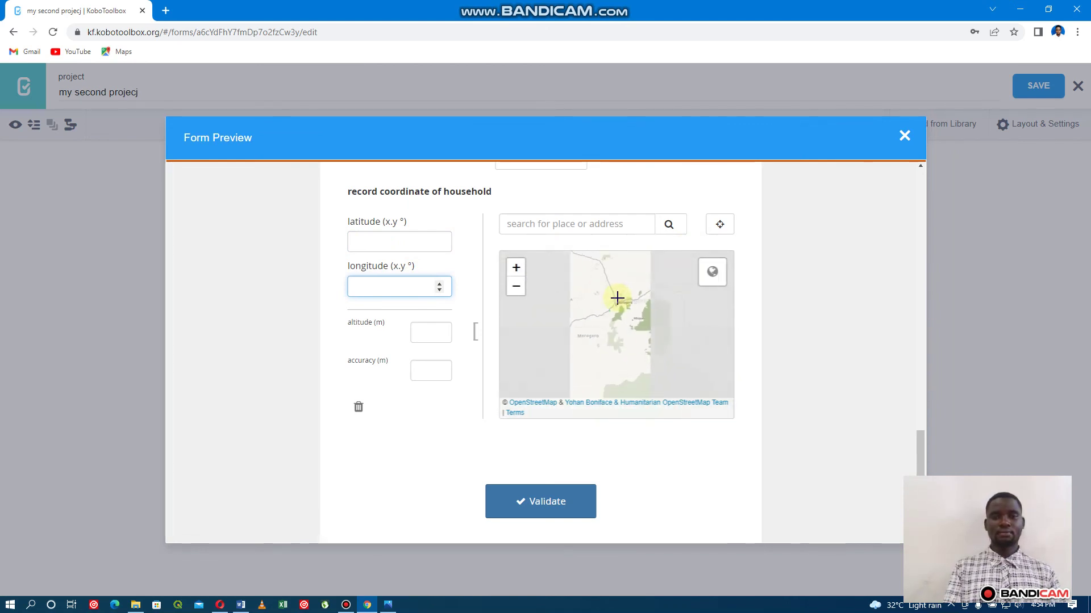
mouse_move(725, 271)
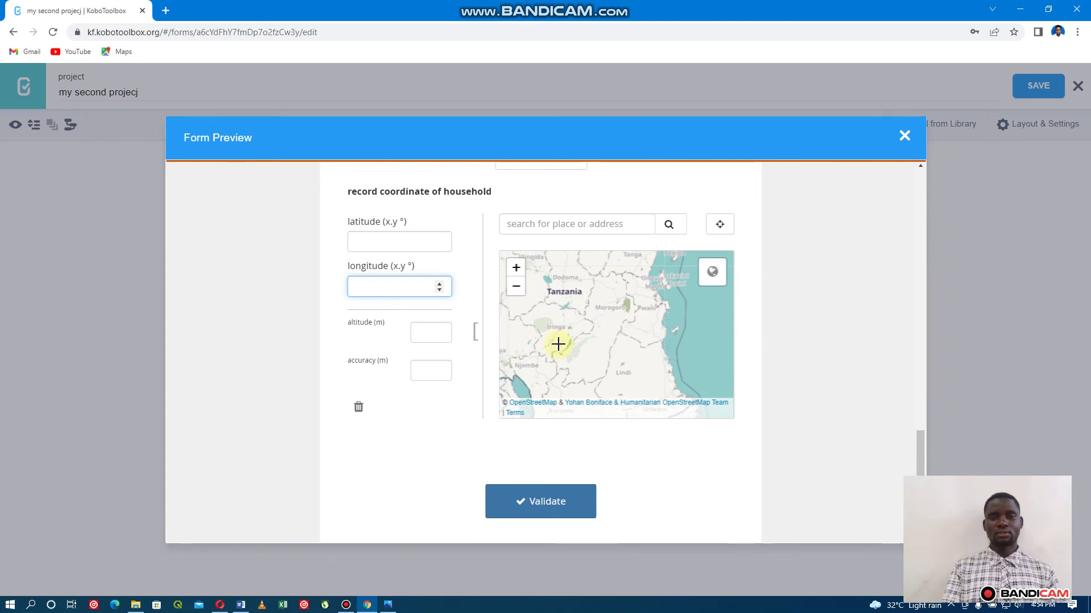
scroll(558, 344, down, 3)
scroll(559, 343, down, 1)
scroll(559, 344, up, 3)
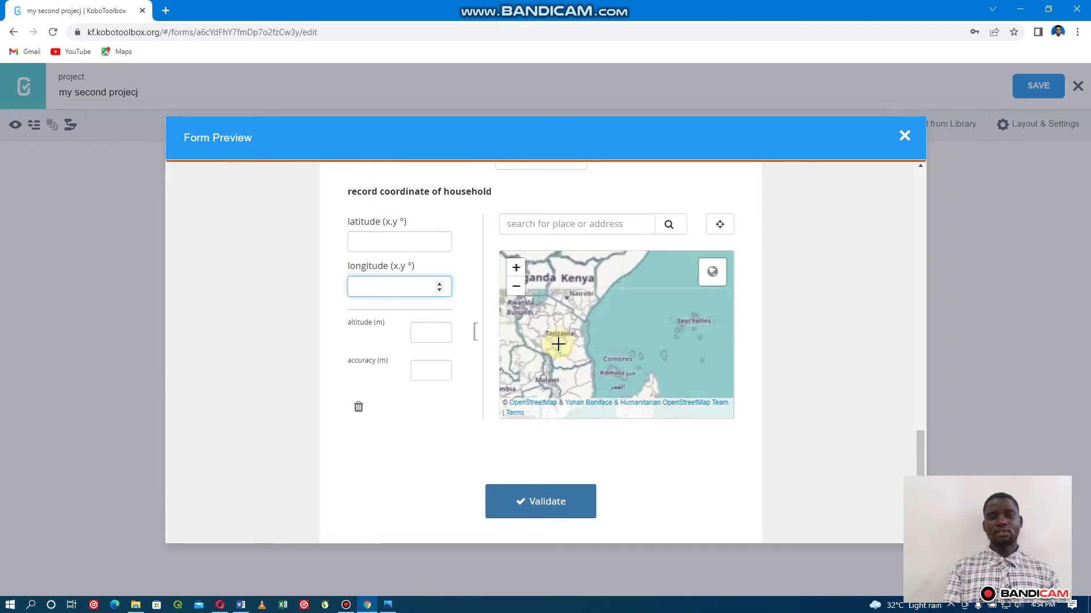
scroll(585, 296, down, 2)
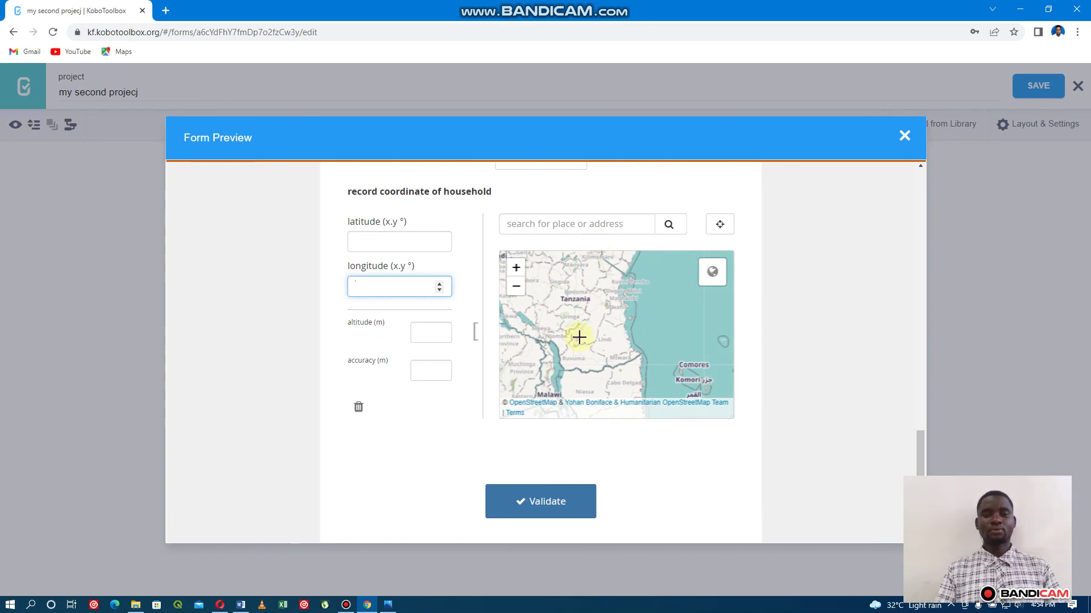
scroll(578, 335, down, 2)
scroll(578, 335, down, 3)
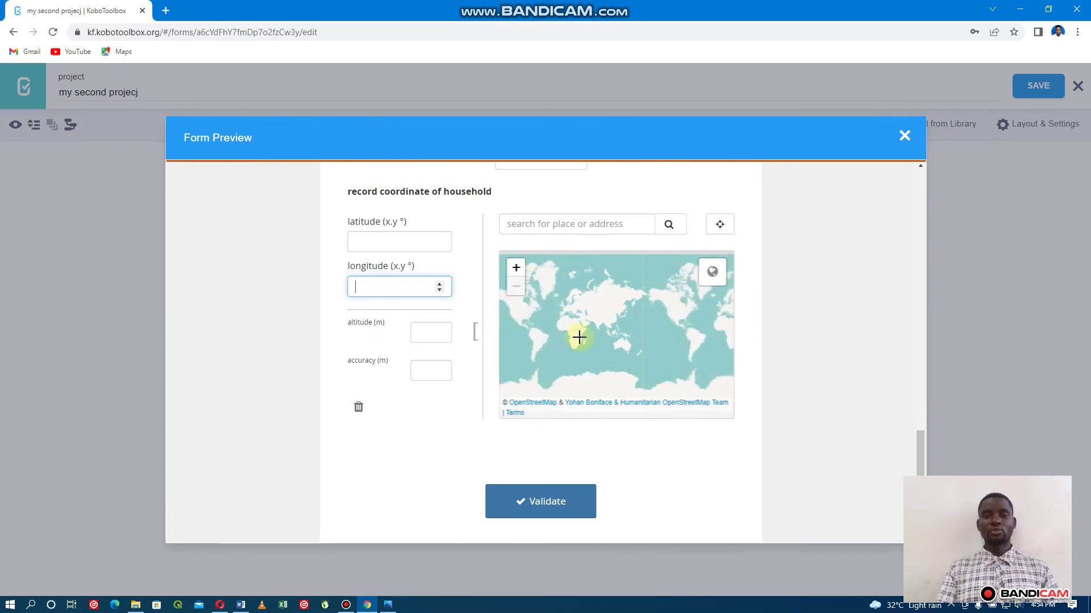
click(903, 136)
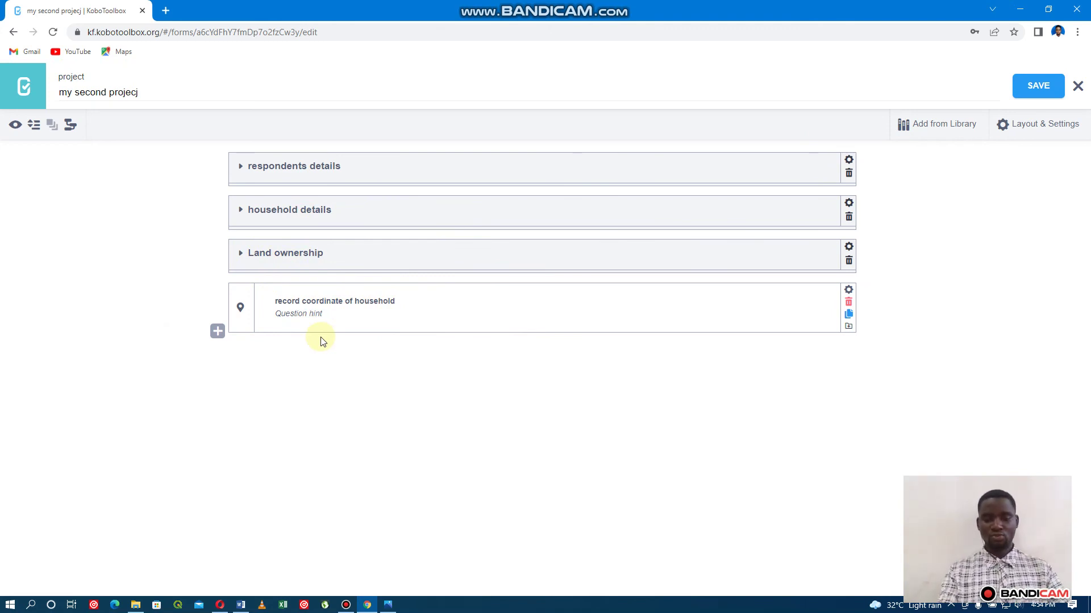
Switch to the Photos window showing the course outline slide.
key(alt+Tab)
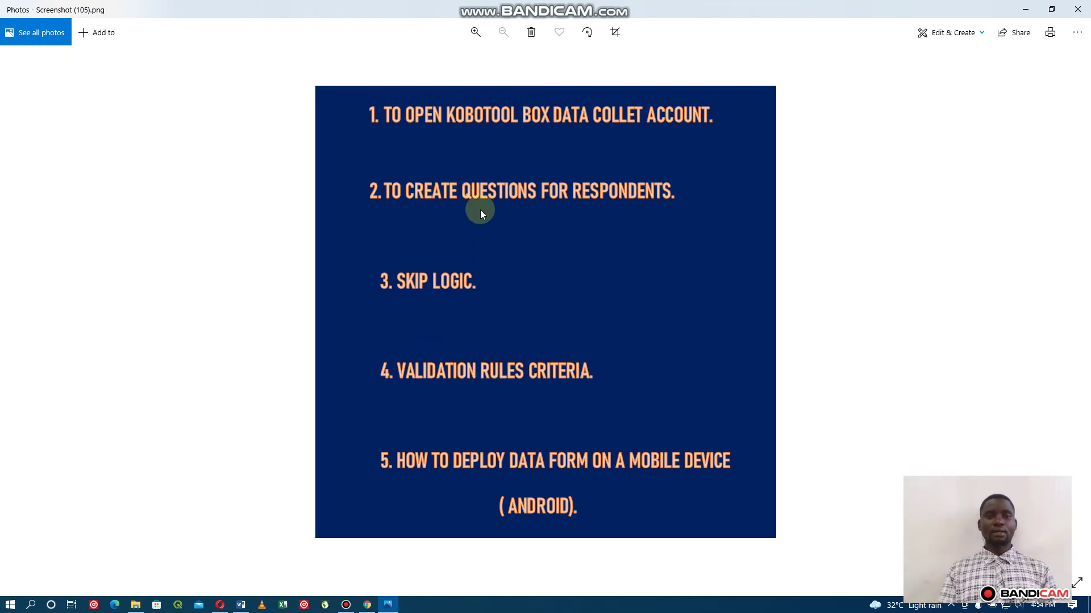